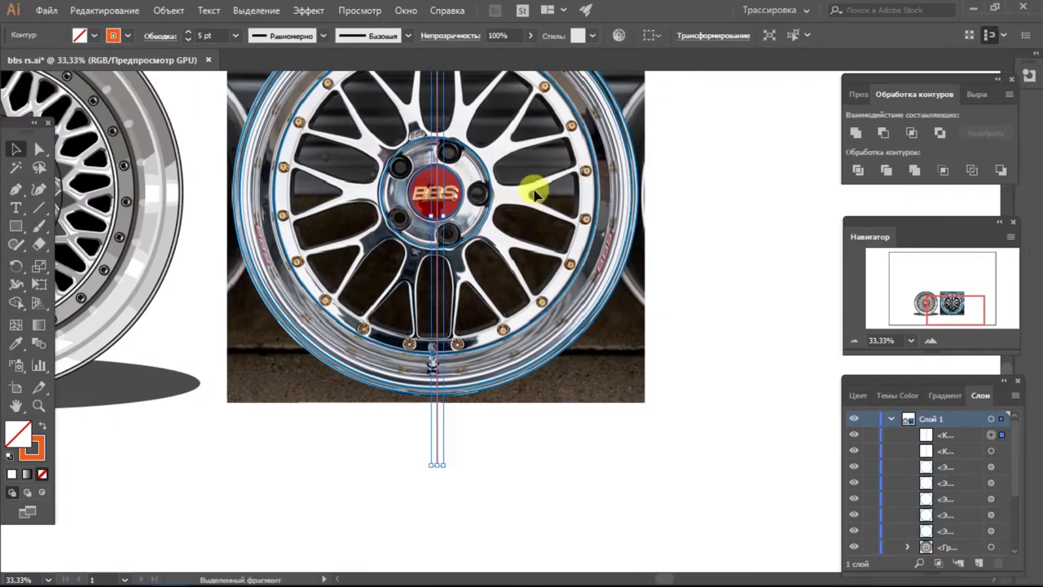
- Group the two crossing orange centre guide lines and lock them in place
left_click(15, 149)
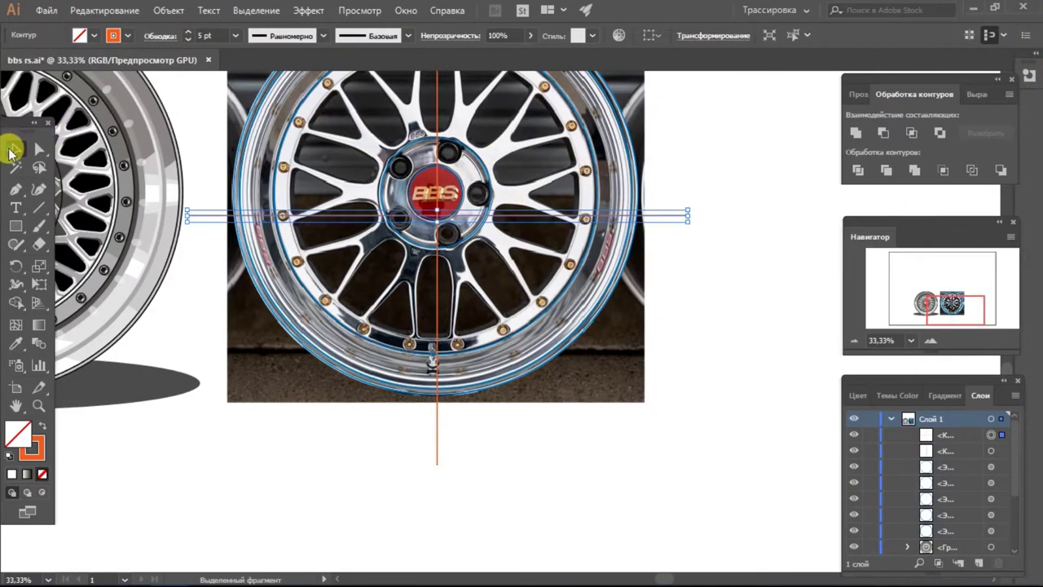
left_click_drag(408, 123, 713, 299)
left_click(978, 94)
scroll(535, 314, "up", 5)
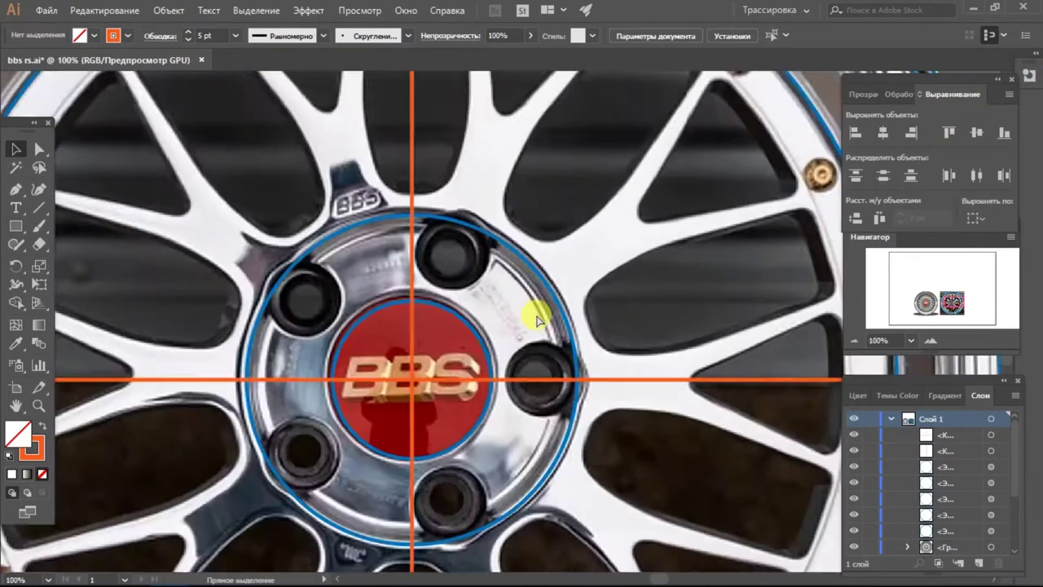
scroll(485, 309, "down", 5)
key("ctrl+g")
key("ctrl+2")
- Pen-trace a curved half outline of the top spoke opening and add a mirrored copy beside it
key("p")
scroll(440, 397, "up", 5)
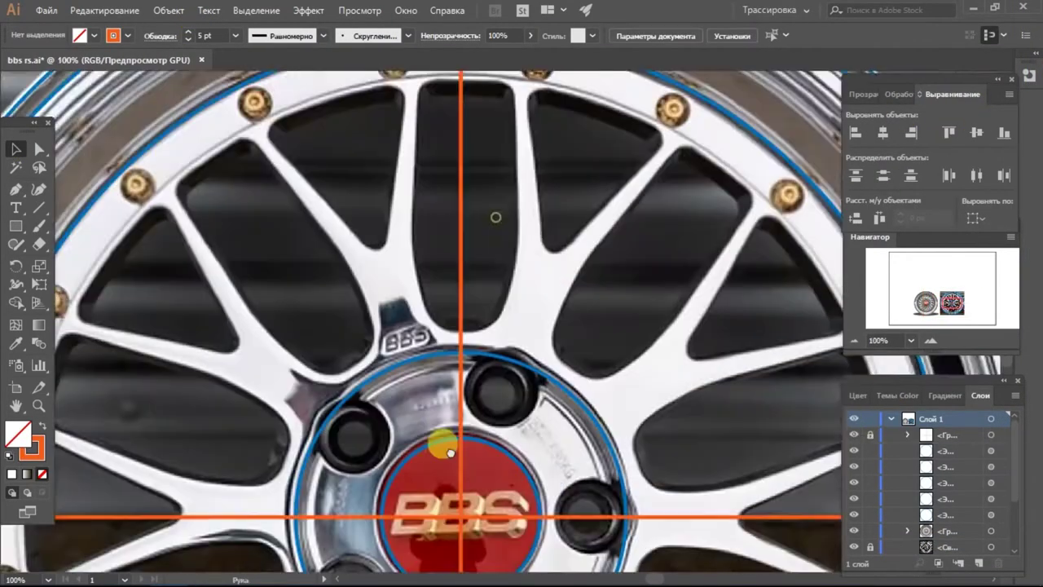
left_click_drag(406, 375, 394, 311)
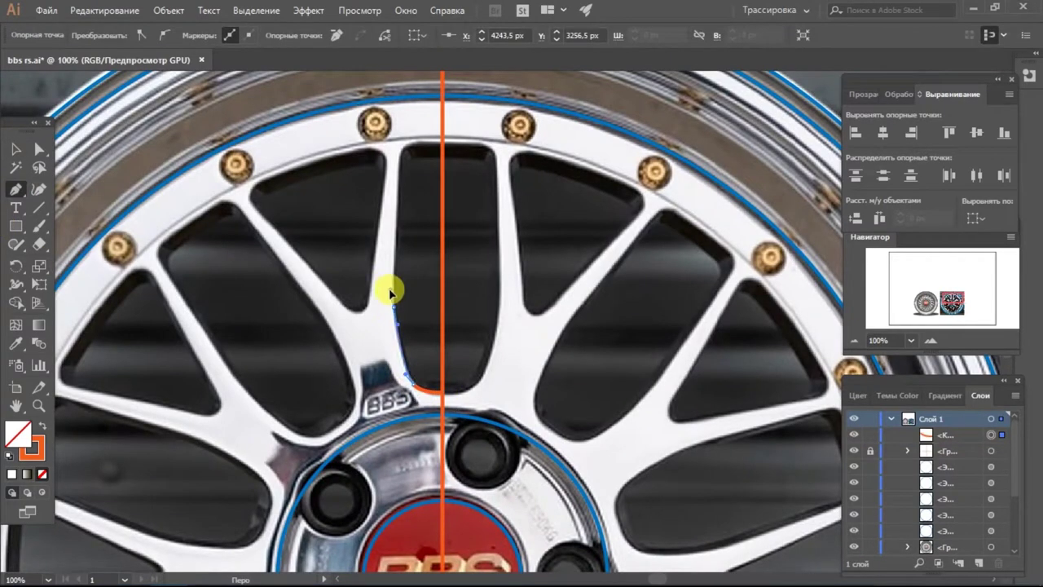
left_click(442, 147)
key("ctrl+plus")
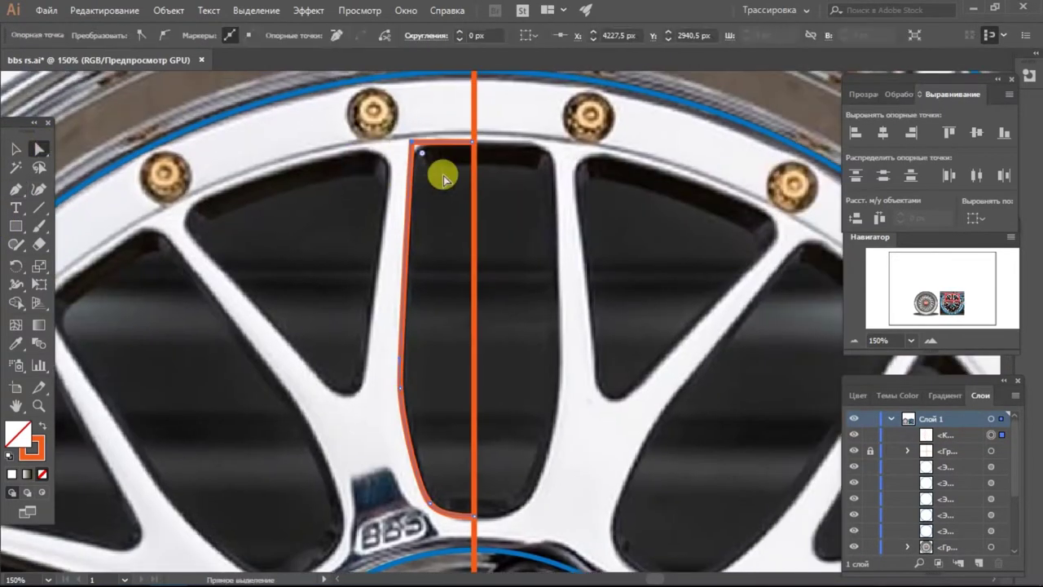
key("v")
right_click(541, 244)
left_click(279, 301)
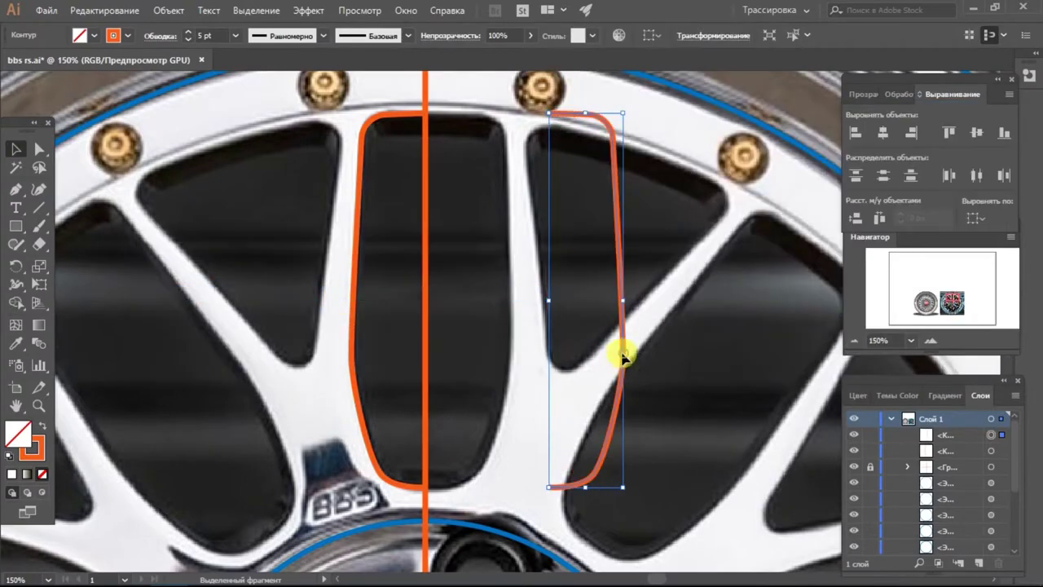
left_click_drag(624, 350, 499, 351)
scroll(571, 365, "down", 3)
scroll(500, 349, "up", 4)
scroll(500, 349, "up", 3)
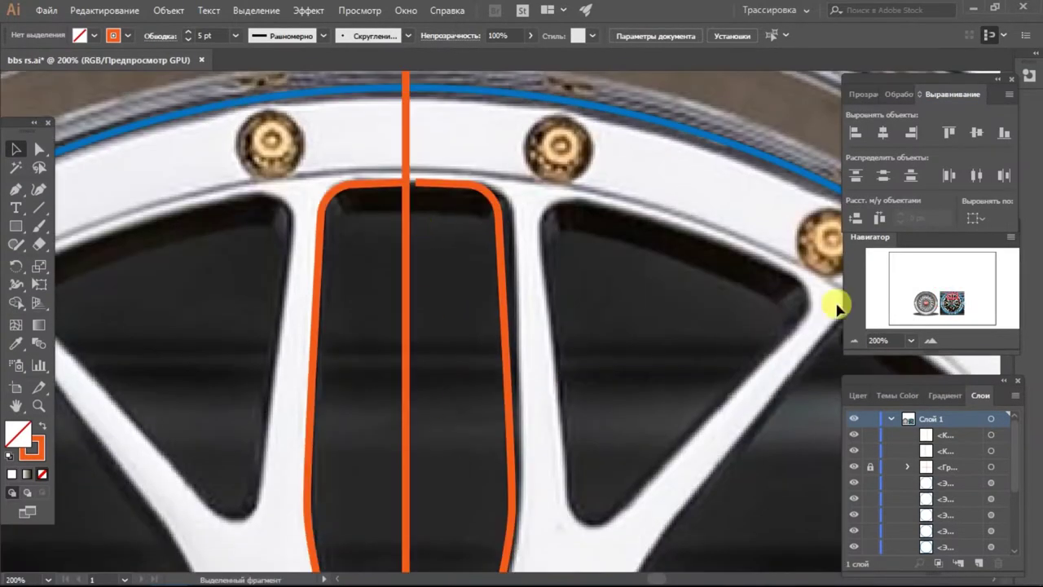
- Join the two mirrored halves into one closed rounded outline of the opening
key("a")
left_click_drag(379, 506, 422, 261)
left_click(466, 35)
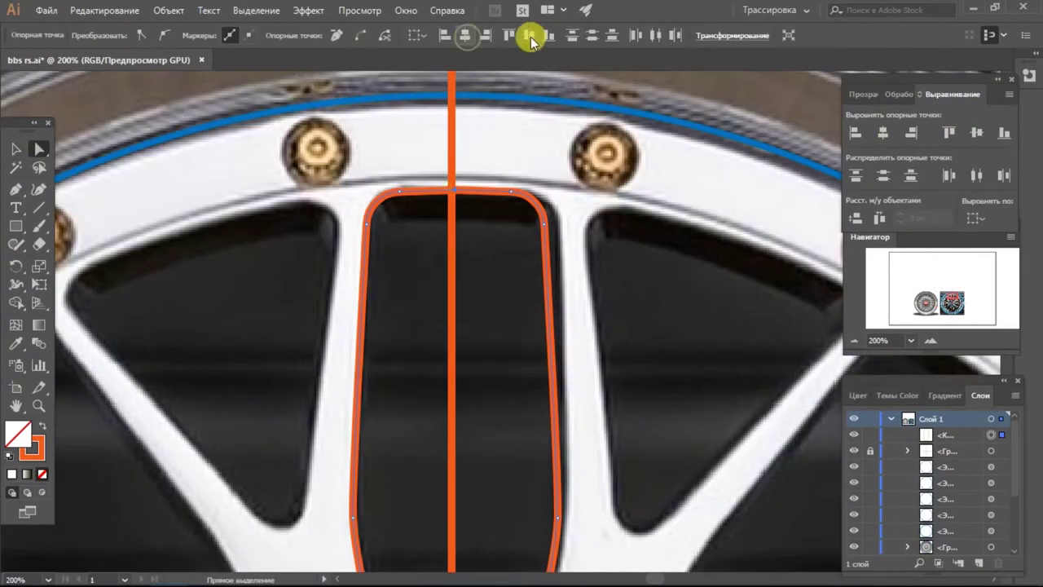
scroll(479, 434, "down", 5)
scroll(478, 394, "down", 2)
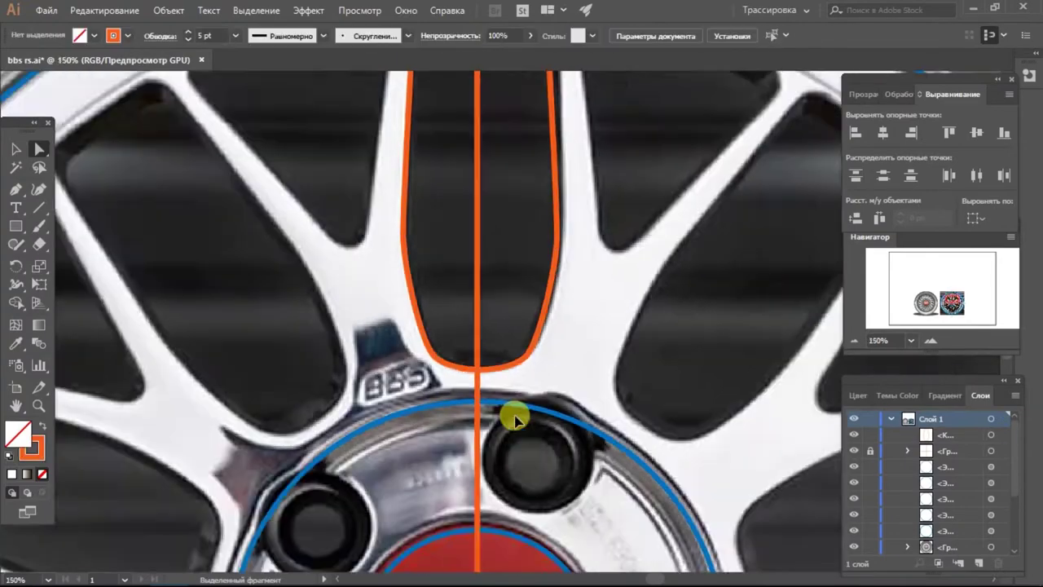
scroll(508, 419, "down", 3)
scroll(473, 191, "up", 5)
scroll(671, 407, "down", 2)
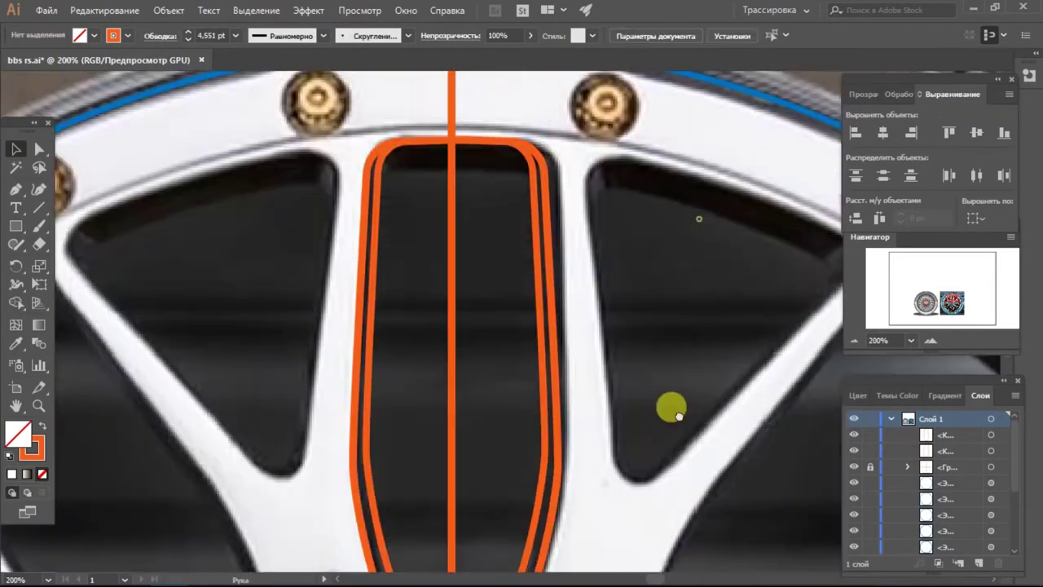
scroll(431, 326, "down", 3)
scroll(431, 326, "up", 5)
- Pen-trace the upper half of the right-hand triangular opening and round its inner tip
left_click_drag(427, 152, 207, 129)
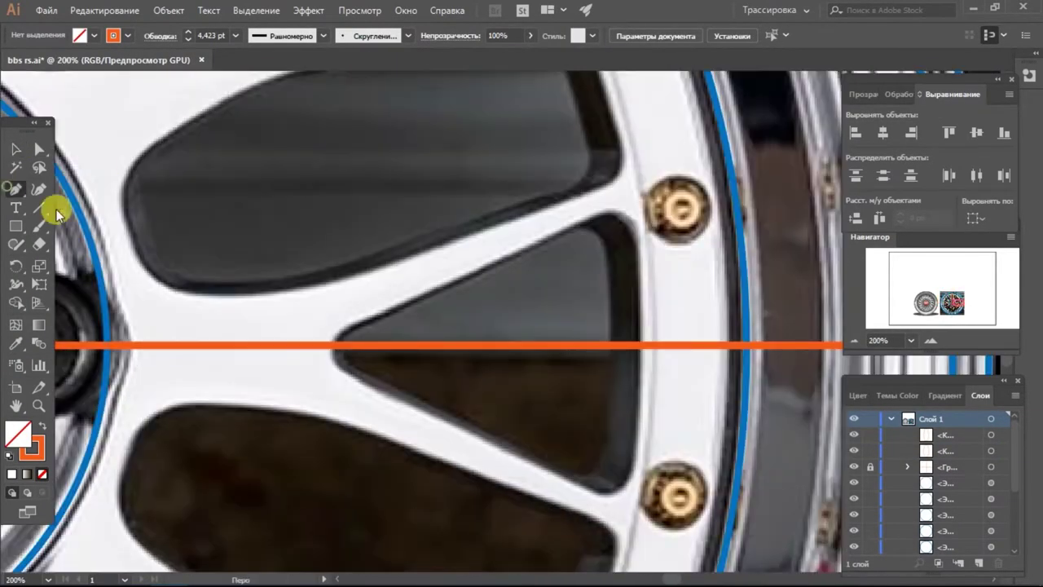
left_click(343, 330)
left_click(640, 346)
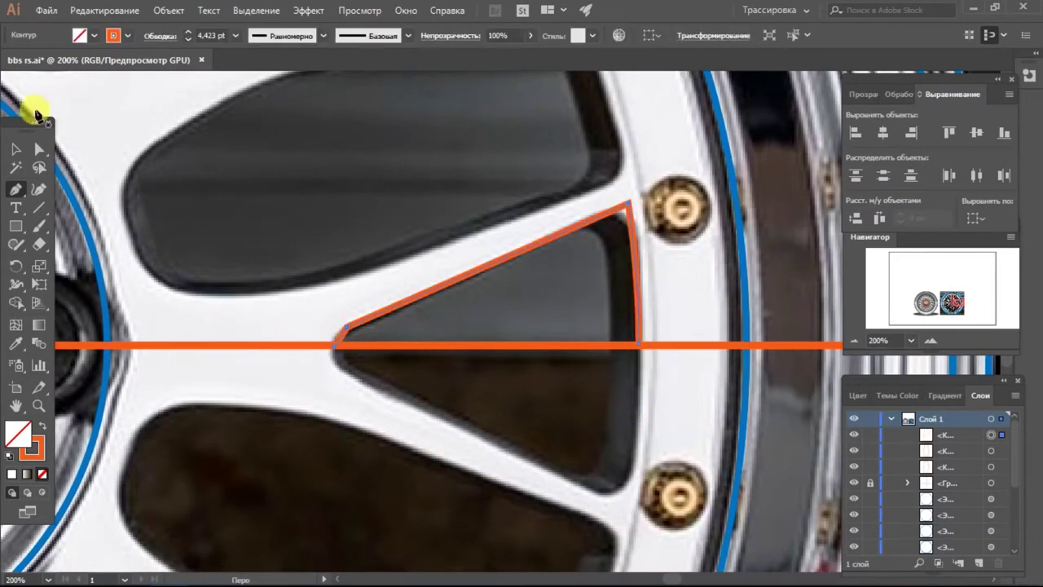
left_click_drag(321, 320, 352, 368)
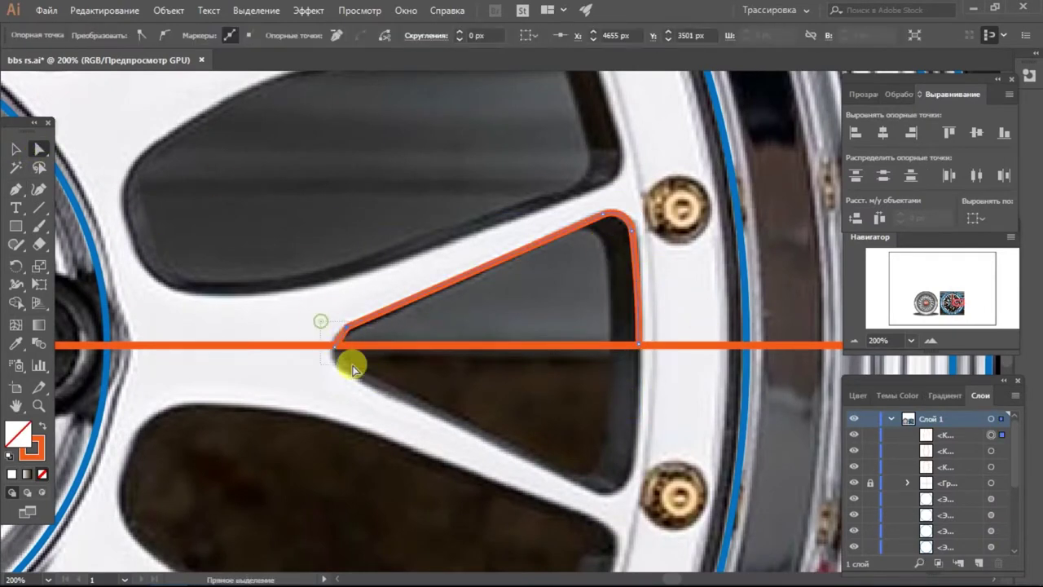
- Add a vertically mirrored copy onto the lower edge and select the shared left tip anchors
key("v")
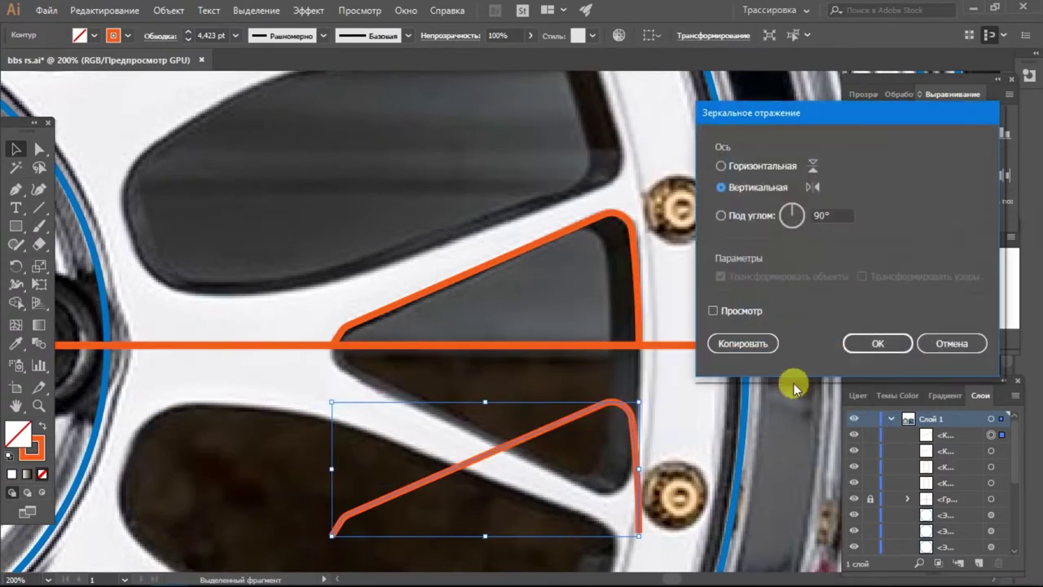
left_click(857, 341)
left_click_drag(544, 451, 550, 409)
left_click(503, 334)
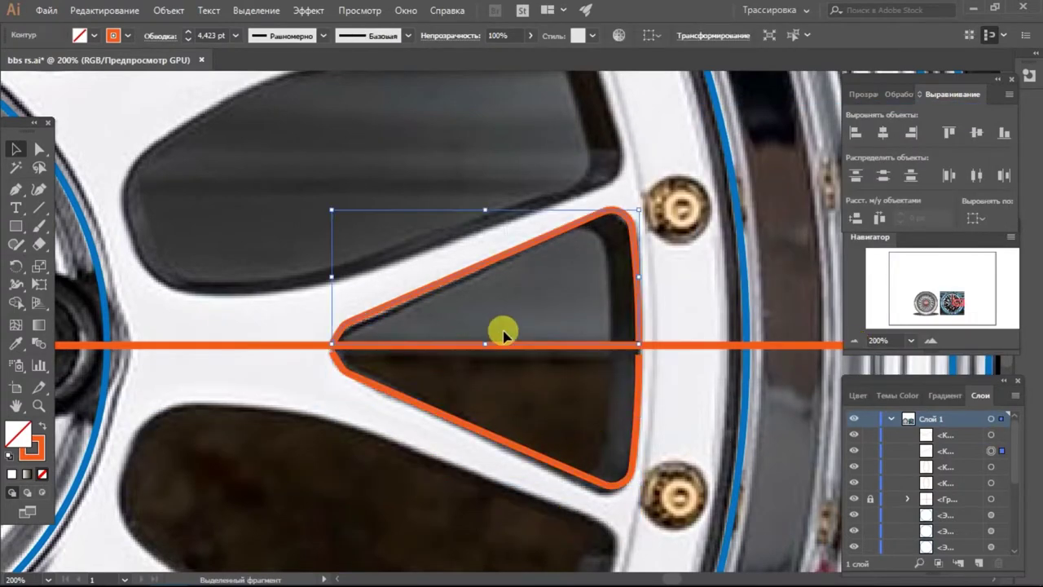
left_click_drag(319, 336, 352, 371)
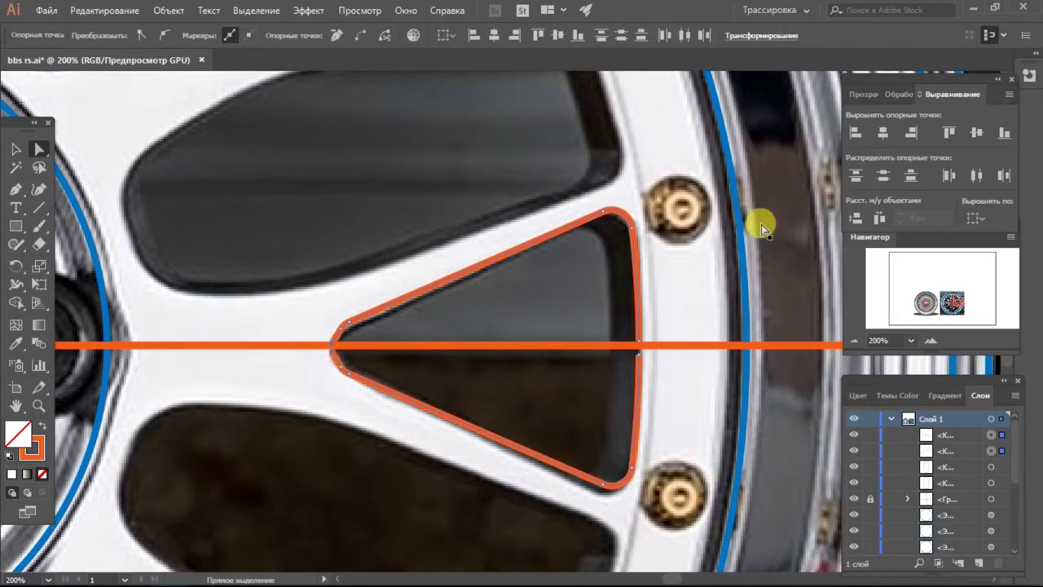
left_click(538, 322)
left_click(351, 342)
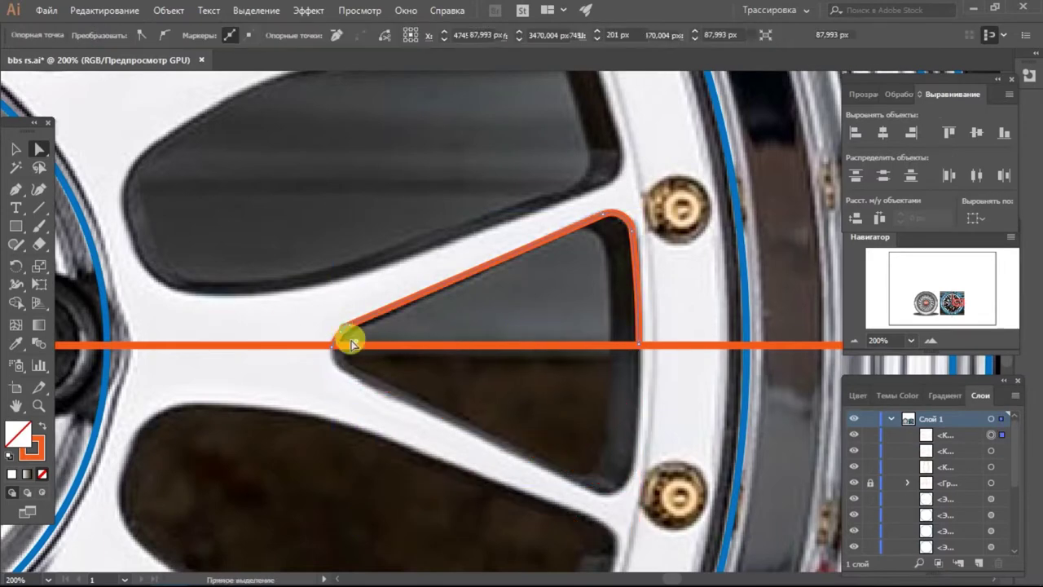
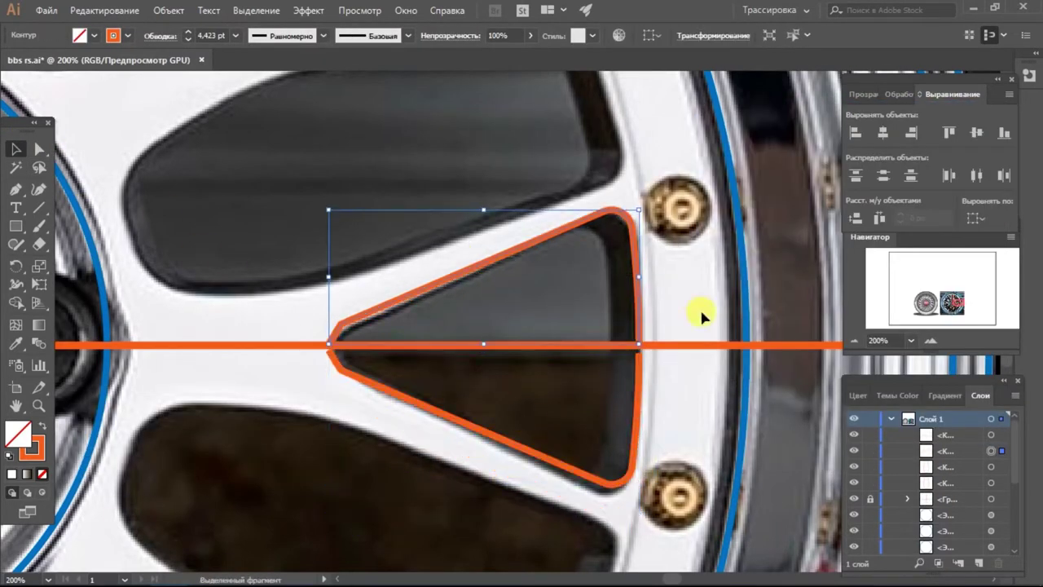
- Adjust the triangular opening's anchor points with Direct Selection and reselect its outline
left_click_drag(341, 357, 138, 142)
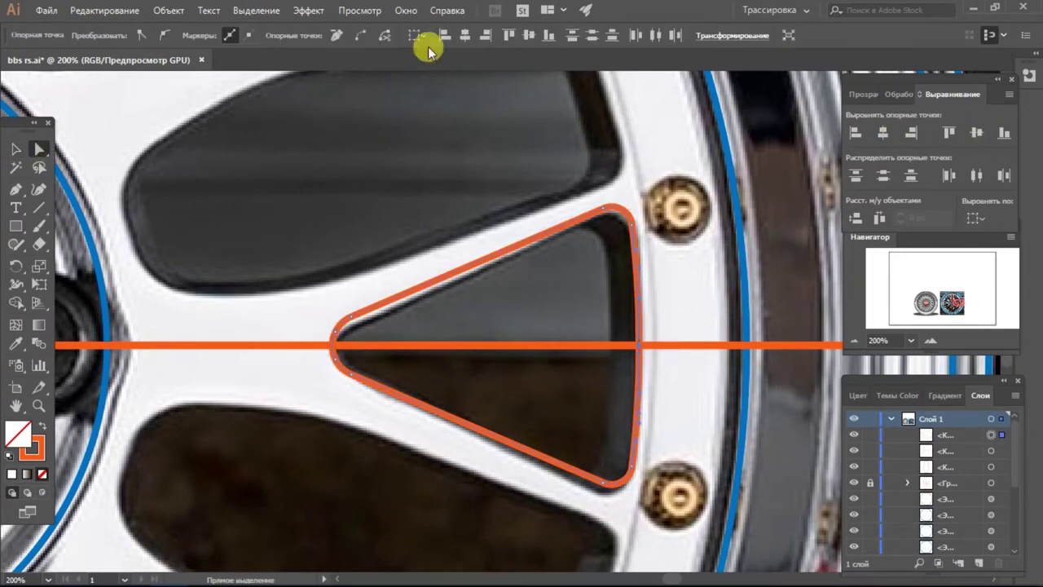
left_click(569, 335)
left_click(421, 291)
- Show the Pathfinder panel and zoom in on the wheel
left_click(899, 94)
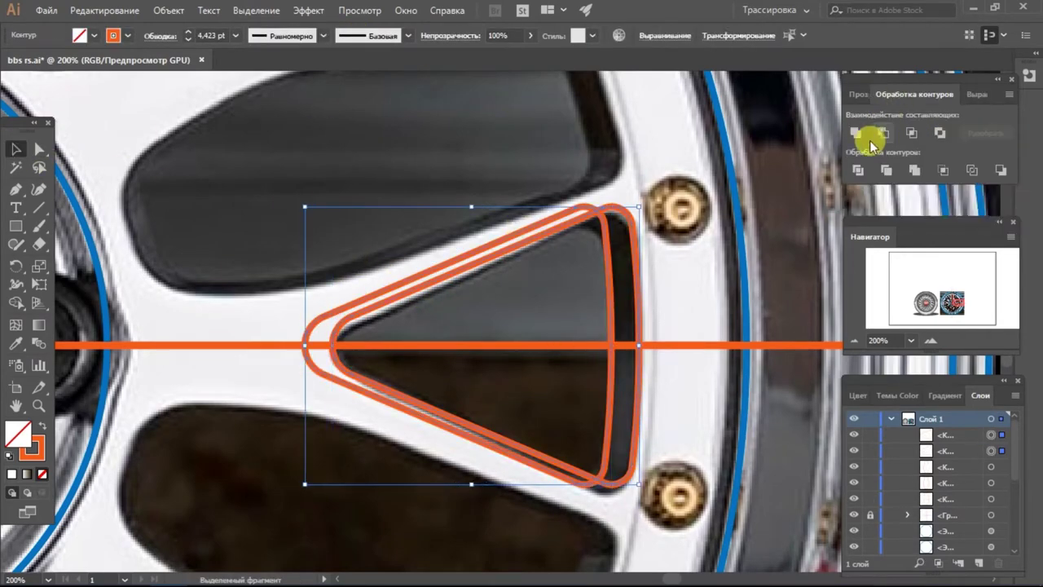
scroll(676, 235, "down", 5, "alt")
scroll(481, 170, "up", 1, "alt")
key("ctrl+plus")
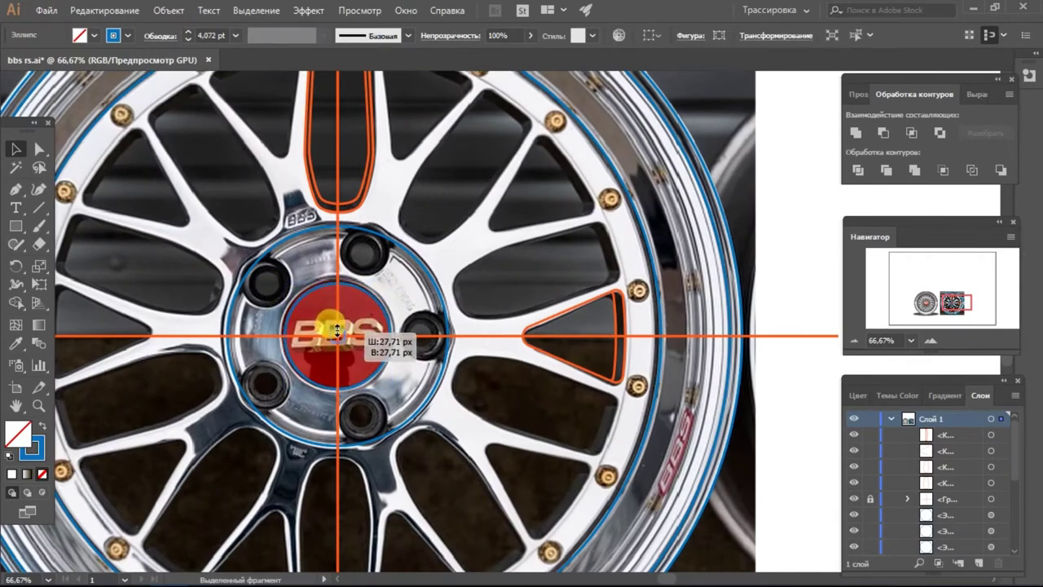
- Rotate-copy the triangle outline around the hub centre in 360/10 increments
scroll(296, 322, "up", 2, "alt")
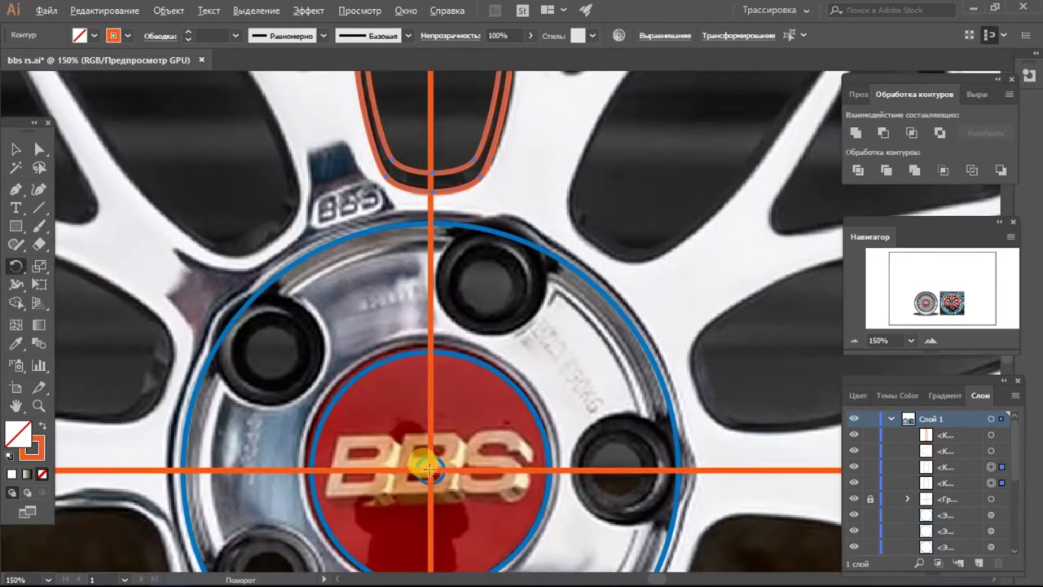
left_click(419, 461, "alt")
left_click(556, 524)
key("ctrl+d")
key("ctrl+d")
key("ctrl+d")
key("ctrl+minus")
key("ctrl+minus")
key("ctrl+minus")
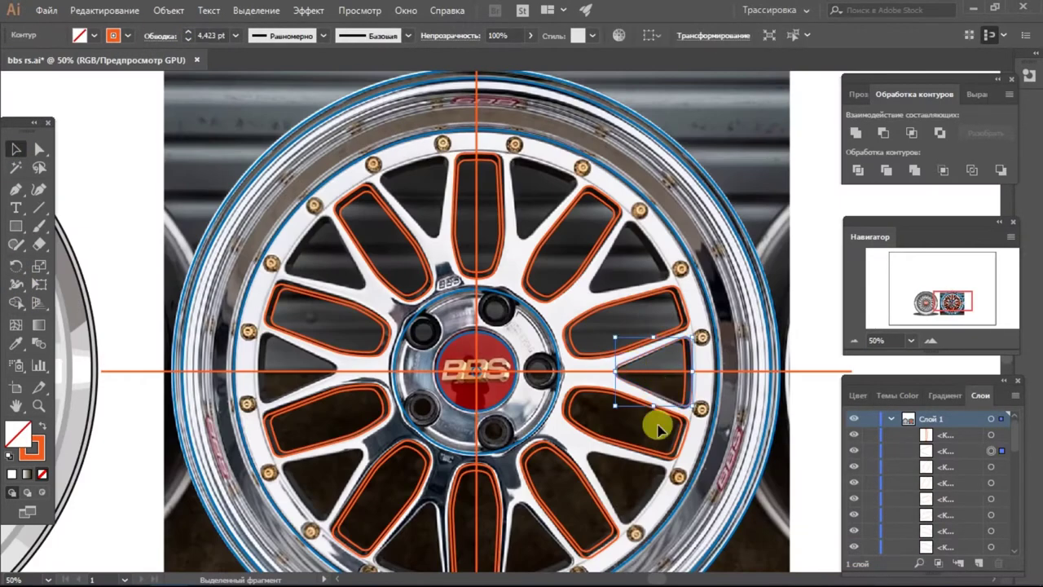
scroll(589, 367, "up", 3, "alt")
left_click(250, 293, "alt")
type("360/10")
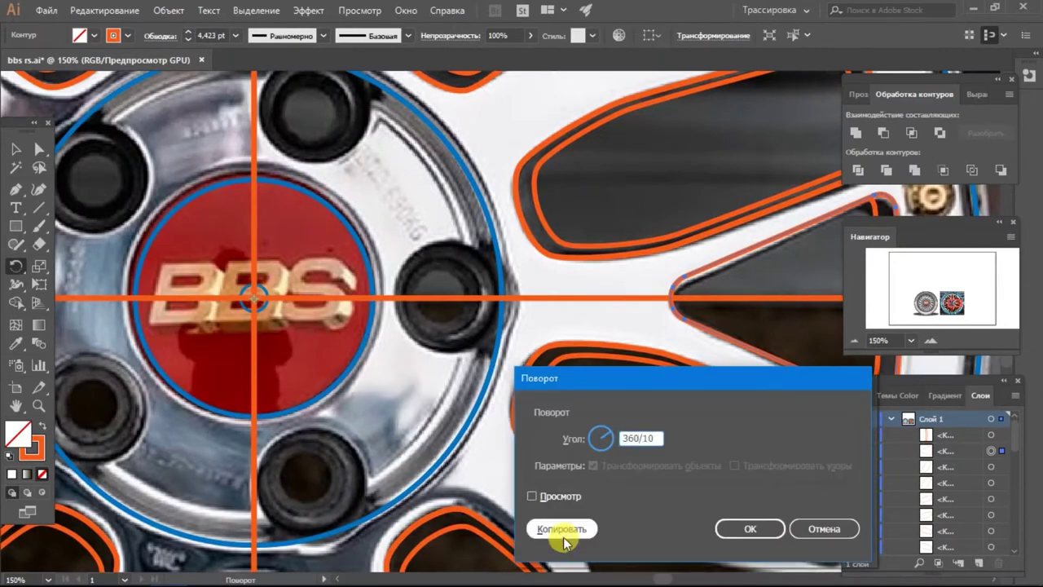
left_click(563, 537)
key("ctrl+minus")
key("ctrl+minus")
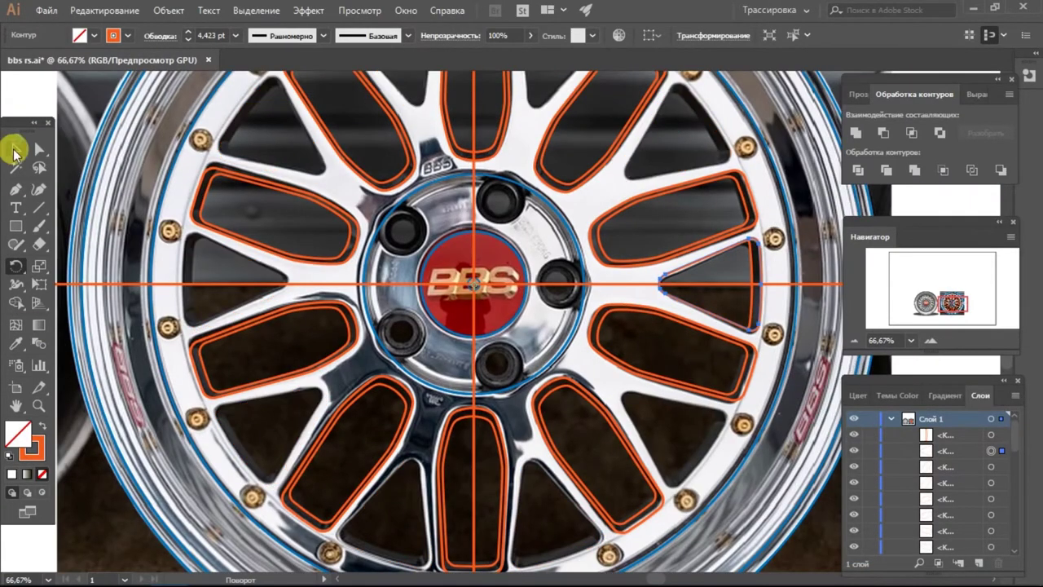
- Repeat the rotated copies until all ten triangular openings around the hub are traced
key("ctrl+plus")
key("ctrl+plus")
left_click(390, 302, "alt")
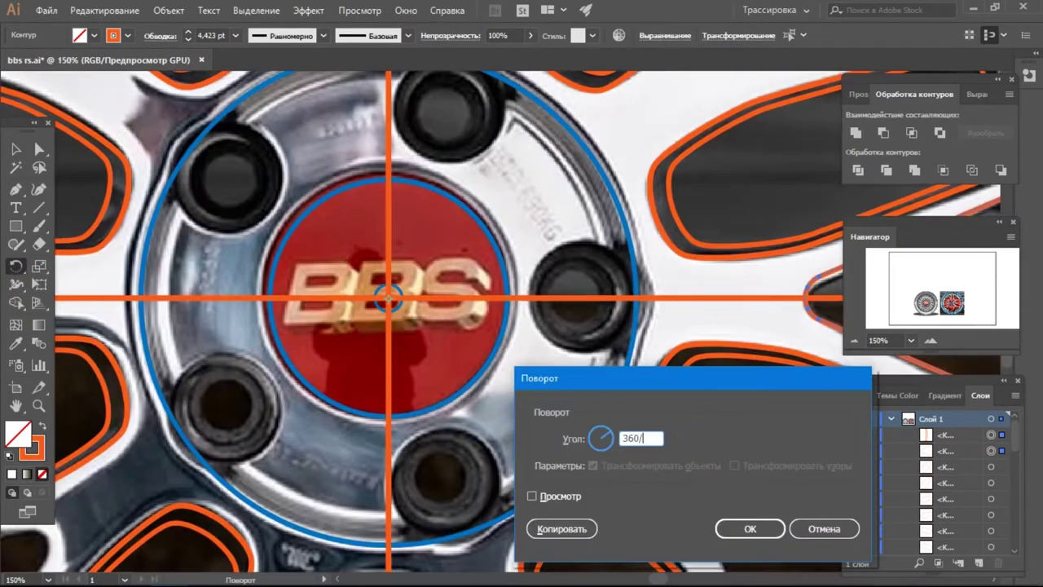
left_click(575, 527)
key("ctrl+minus")
key("ctrl+minus")
key("ctrl+minus")
key("v")
key("ctrl+plus")
key("ctrl+minus")
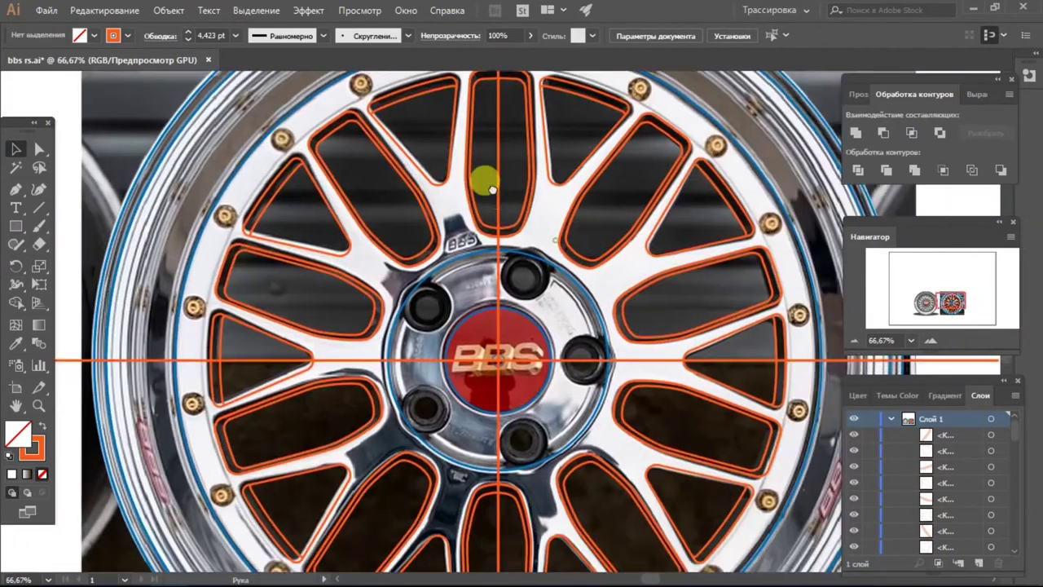
key("ctrl+plus")
key("ctrl+plus")
- Enlarge the outer rim circle out to the photo's edge
left_click(408, 87)
key("ctrl+minus")
key("ctrl+minus")
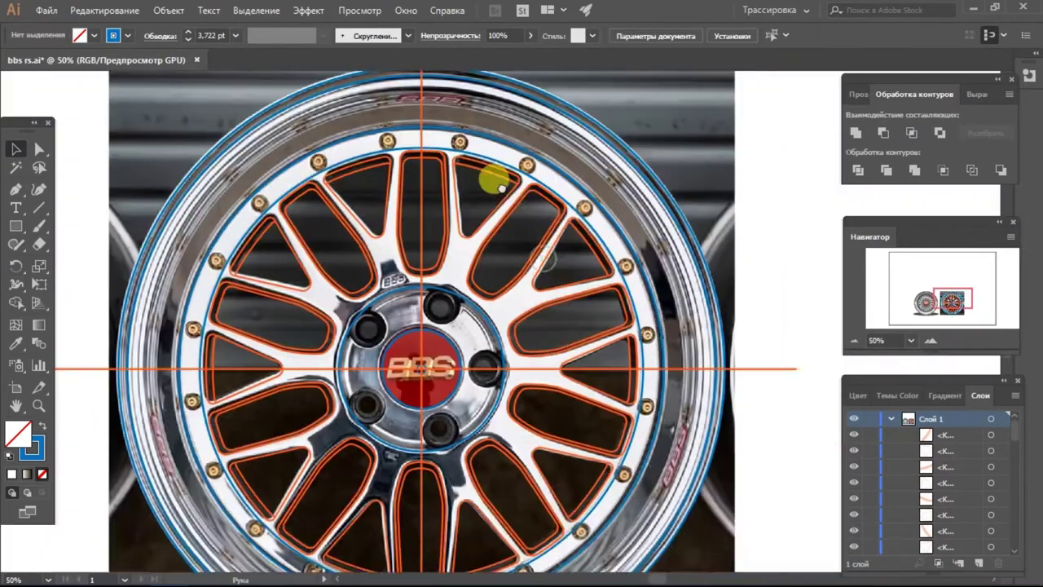
scroll(326, 299, "down", 3)
scroll(198, 98, "up", 2)
left_click_drag(130, 336, 117, 337)
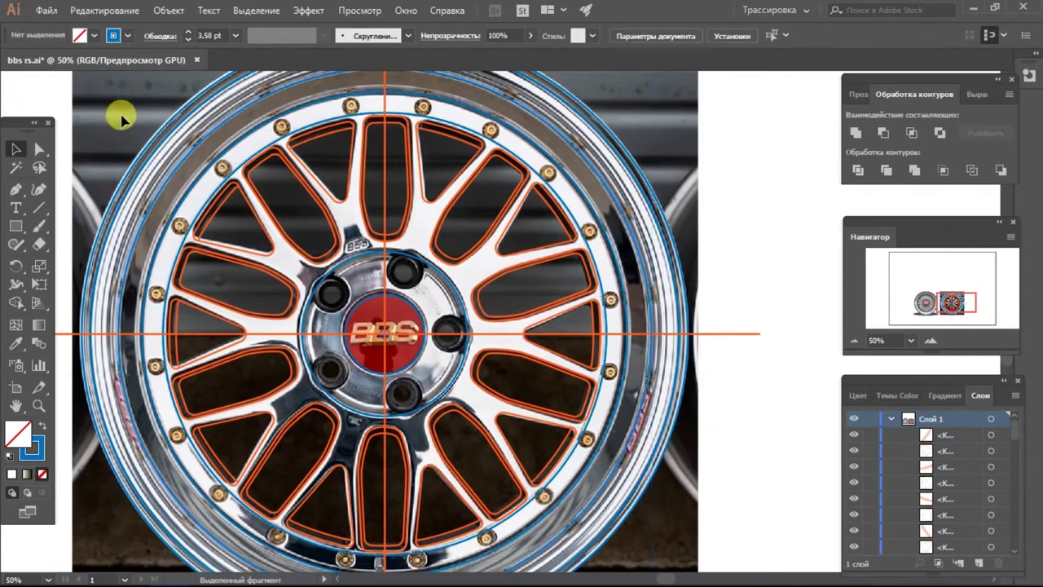
- Group the spoke outlines and merge them into one compound shape with Pathfinder
key("ctrl+shift+a")
key("ctrl+minus")
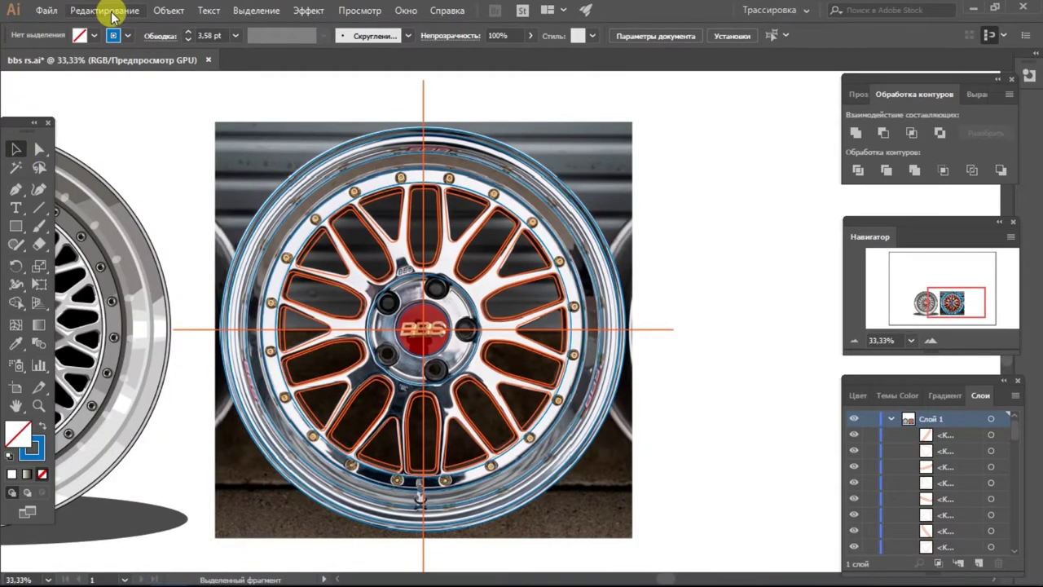
key("ctrl+plus")
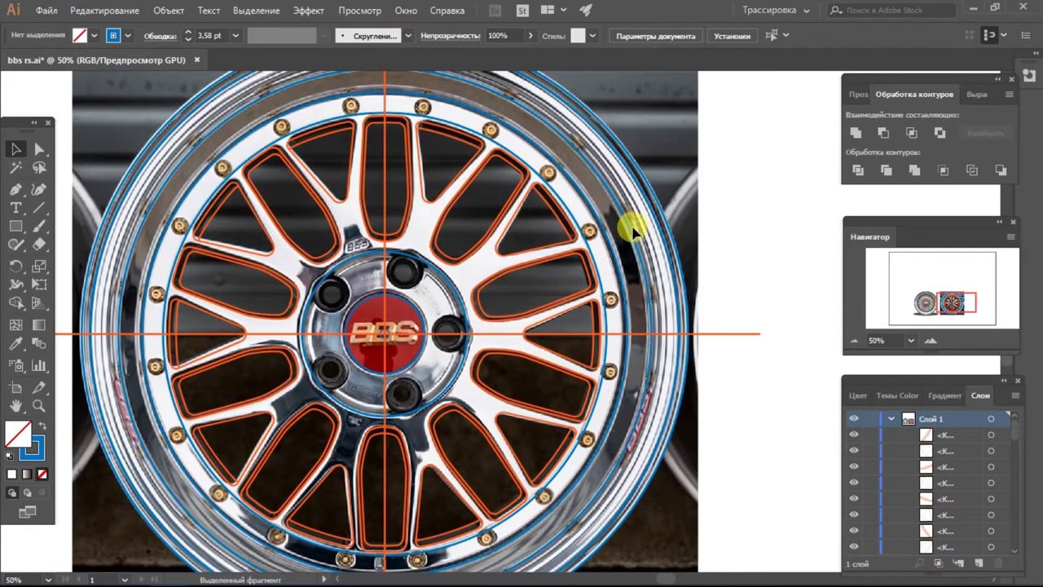
key("ctrl+plus")
left_click_drag(305, 281, 420, 143)
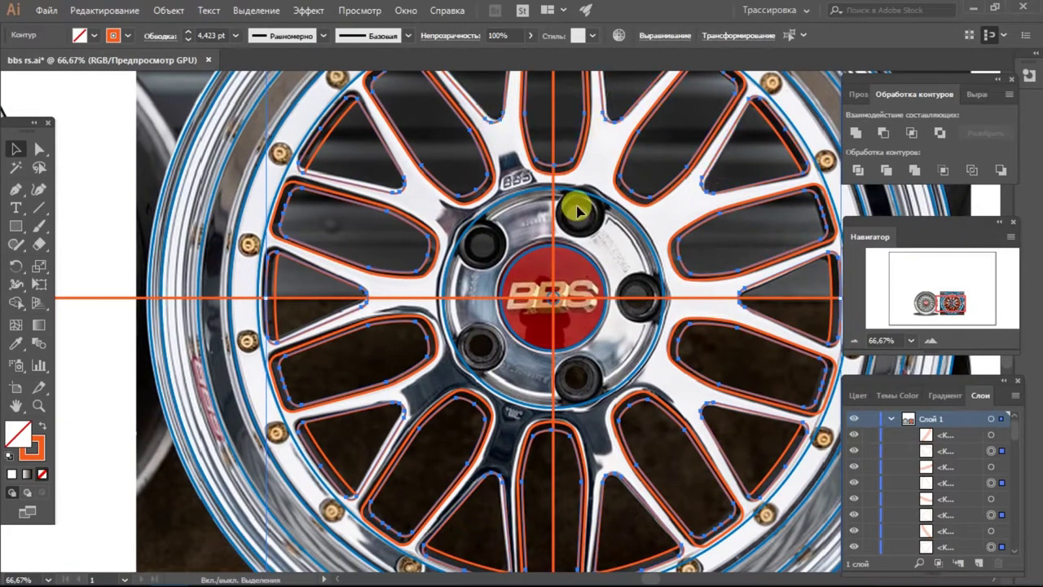
key("ctrl+g")
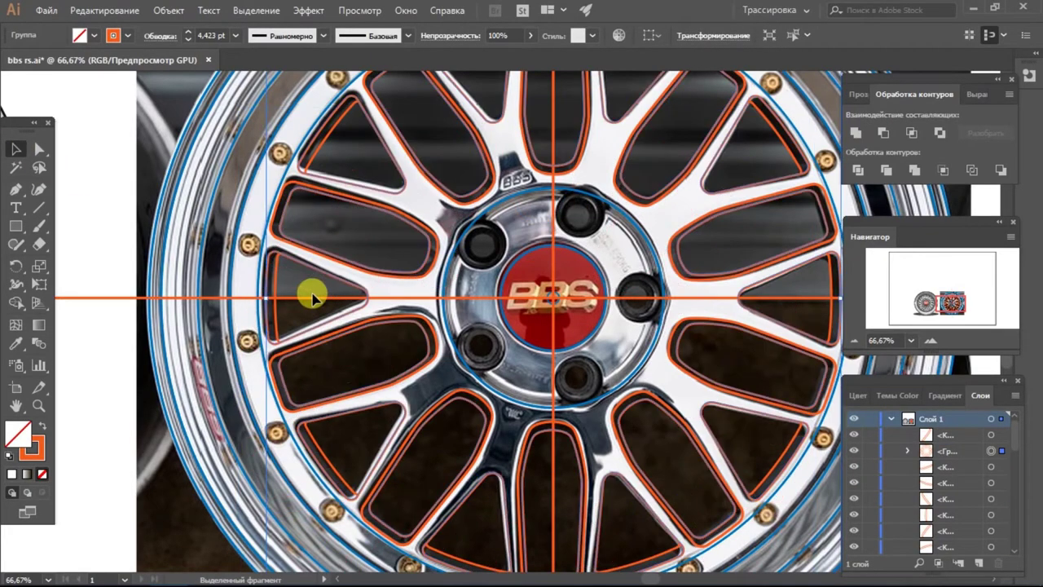
left_click(884, 132)
- Fill the merged wheel face with light grey sampled from the finished wheel, and move the reference photo right
left_click_drag(764, 132, 578, 188)
left_click_drag(332, 260, 444, 230)
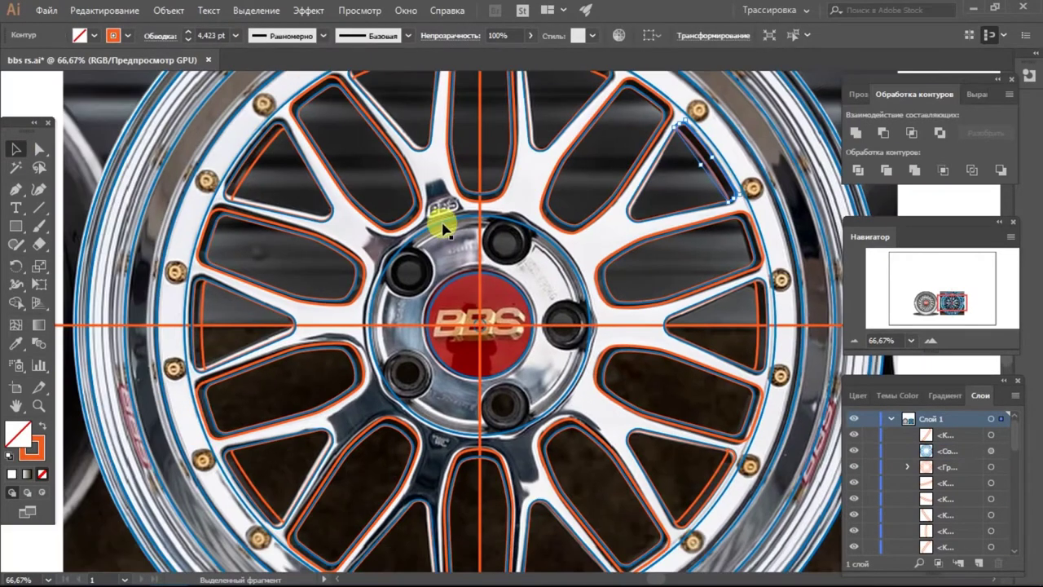
key("ctrl+minus")
key("ctrl+minus")
key("ctrl+minus")
left_click(16, 342)
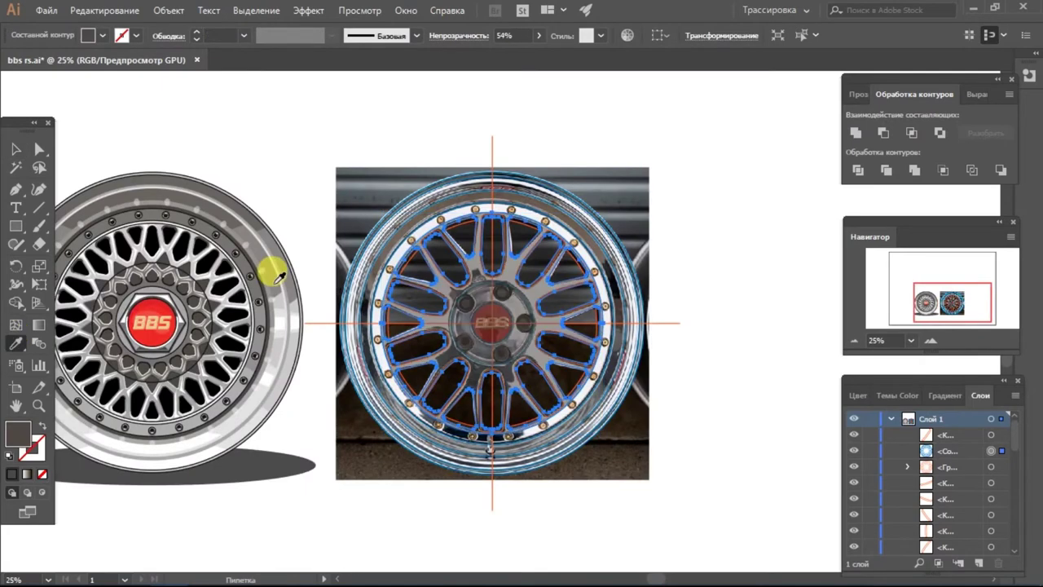
left_click(275, 269)
key("v")
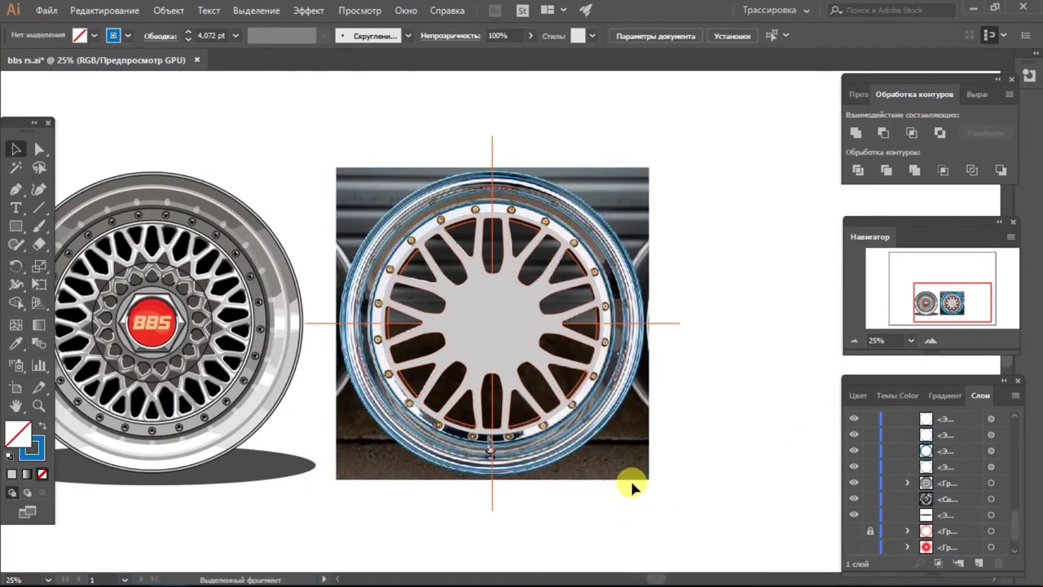
mouse_move(631, 479)
left_mouse_down()
mouse_move(750, 490)
mouse_move(730, 488)
left_mouse_up()
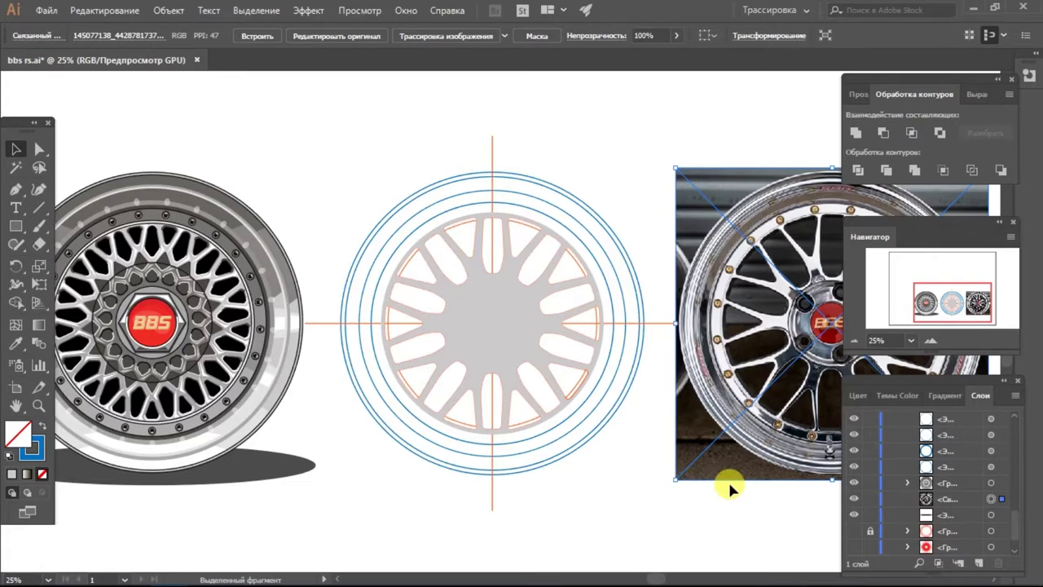
- Copy the left wheel's dark outline style onto the grey wheel face with the Eyedropper
left_click(422, 310)
key("i")
left_click(75, 253)
left_click(15, 148)
- Unhide the inner hub circles and orange spoke outlines, then select the wheel face
key("ctrl+plus")
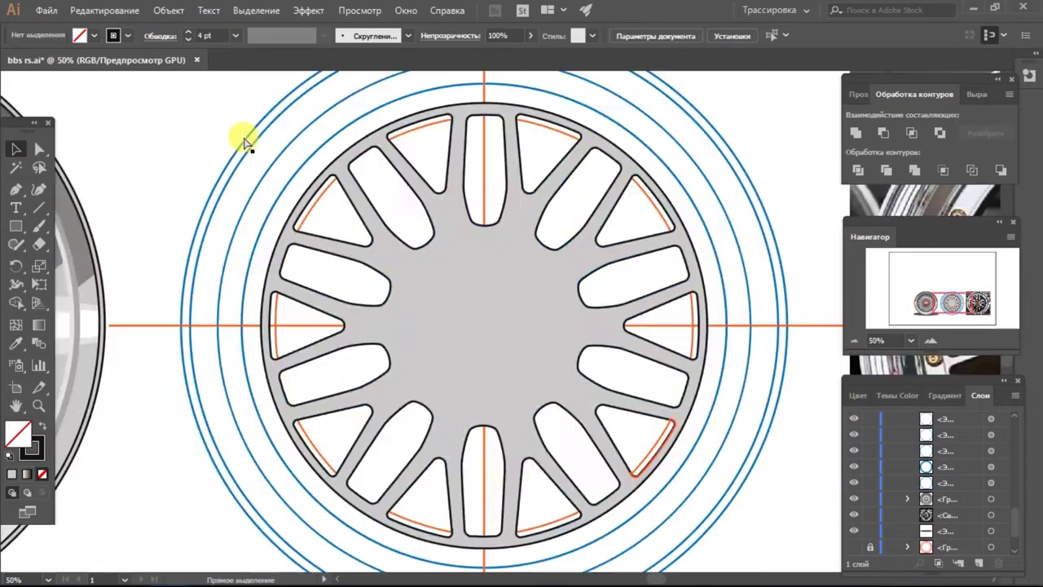
left_click(854, 465)
scroll(855, 478, "down", 2)
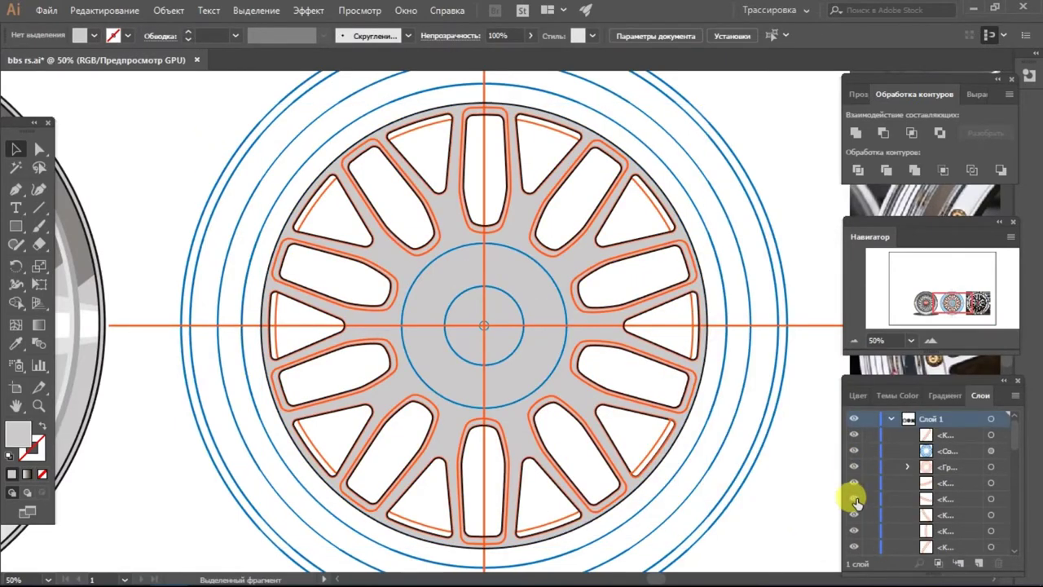
left_click(854, 481)
left_click(562, 233)
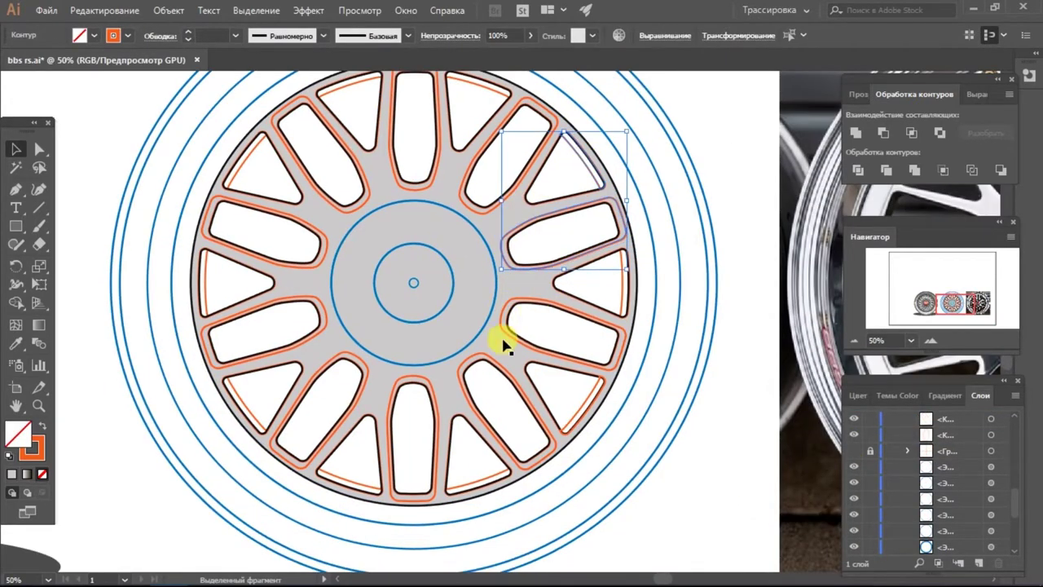
left_click(500, 299)
scroll(678, 326, "up", 1)
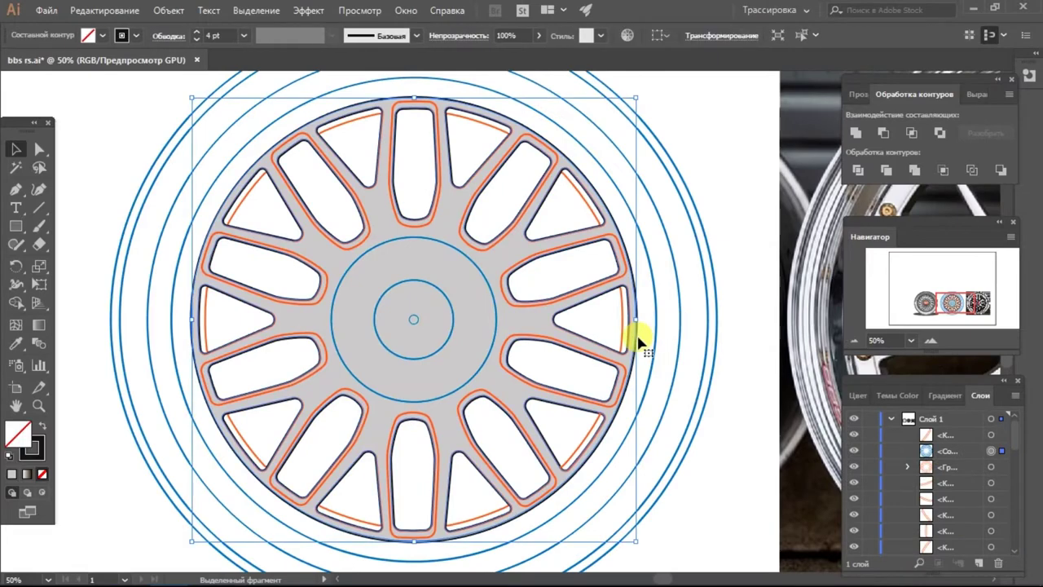
- Hide the grey wheel face, group all spoke outlines, and give them a dark blue stroke
key("ctrl+3")
key("ctrl+a")
right_click(415, 286)
left_click(443, 315)
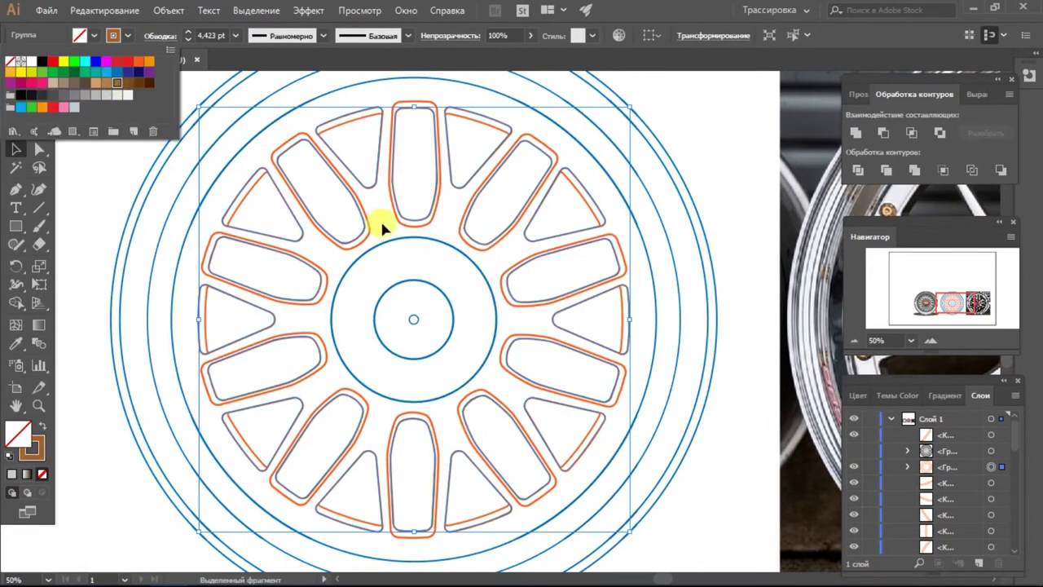
left_click(350, 250)
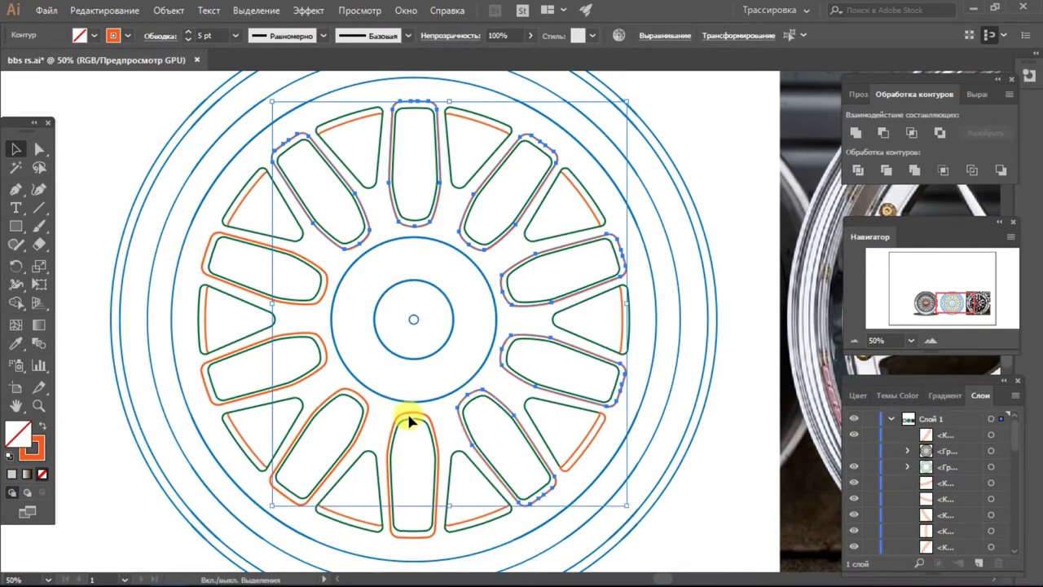
left_click(122, 35)
left_click(160, 117)
- Inside the outline group, change the stacking order of all spoke outlines, then exit isolation mode
right_click(292, 243)
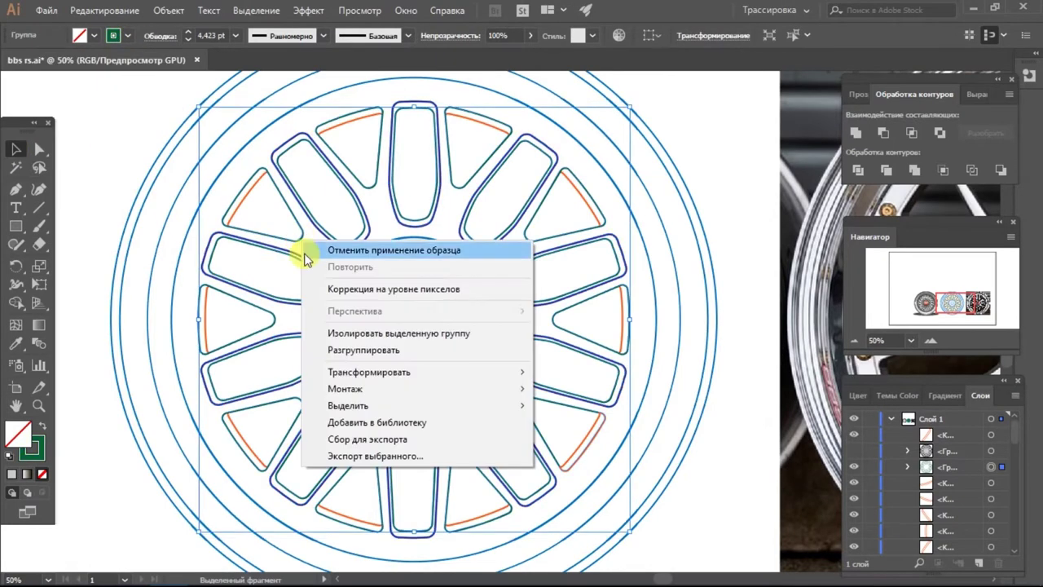
left_click(286, 247)
double_click(286, 248)
left_click(290, 244)
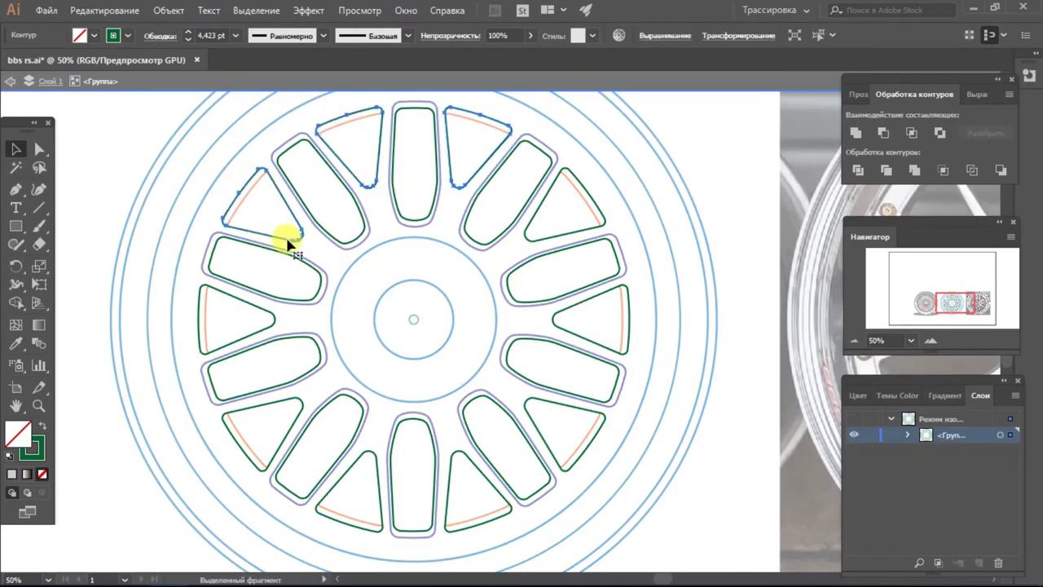
key("ctrl+a")
right_click(270, 288)
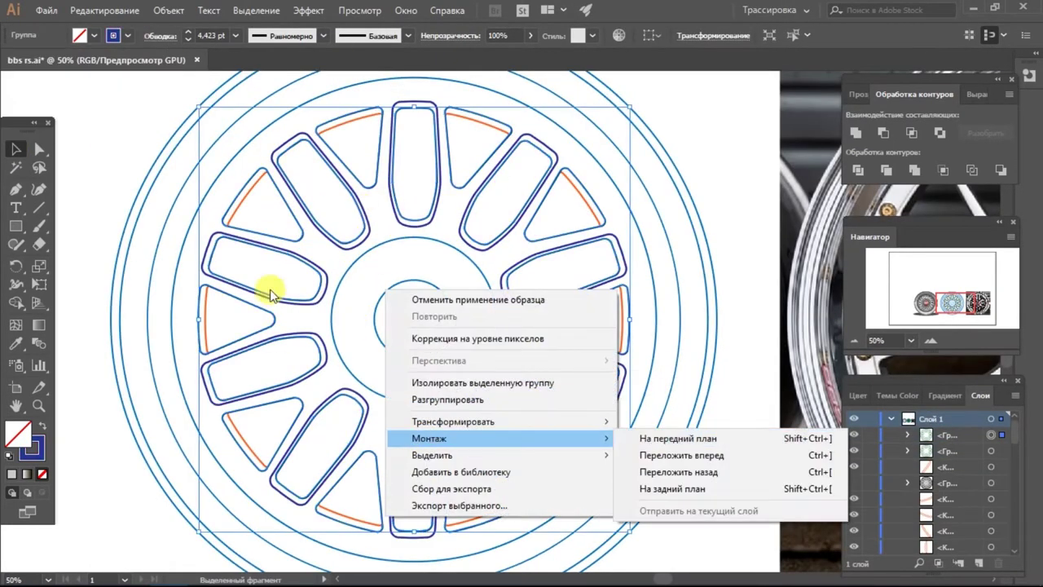
left_click(323, 106)
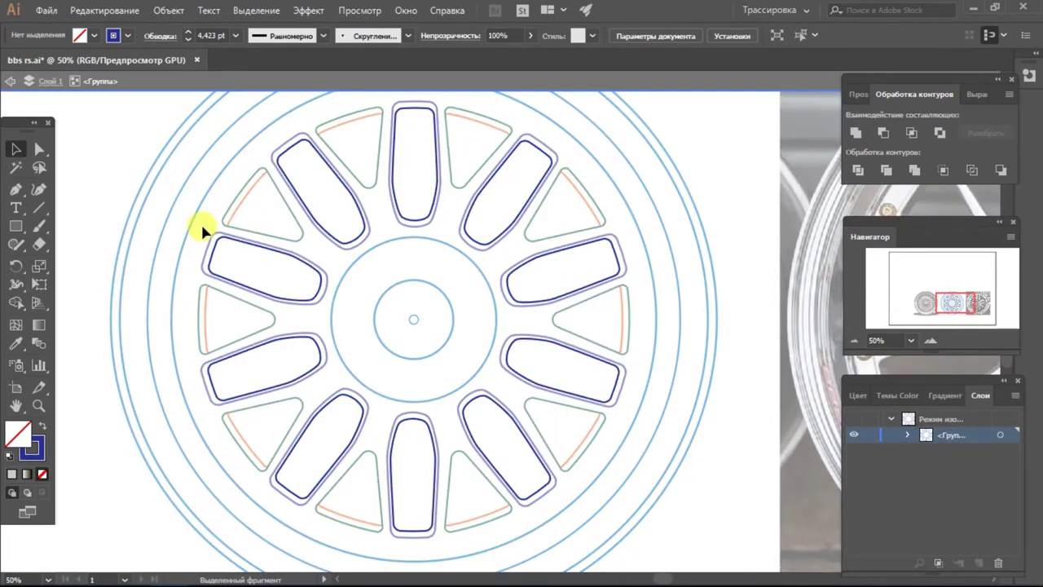
key("Escape")
key("ctrl+plus")
key("ctrl+plus")
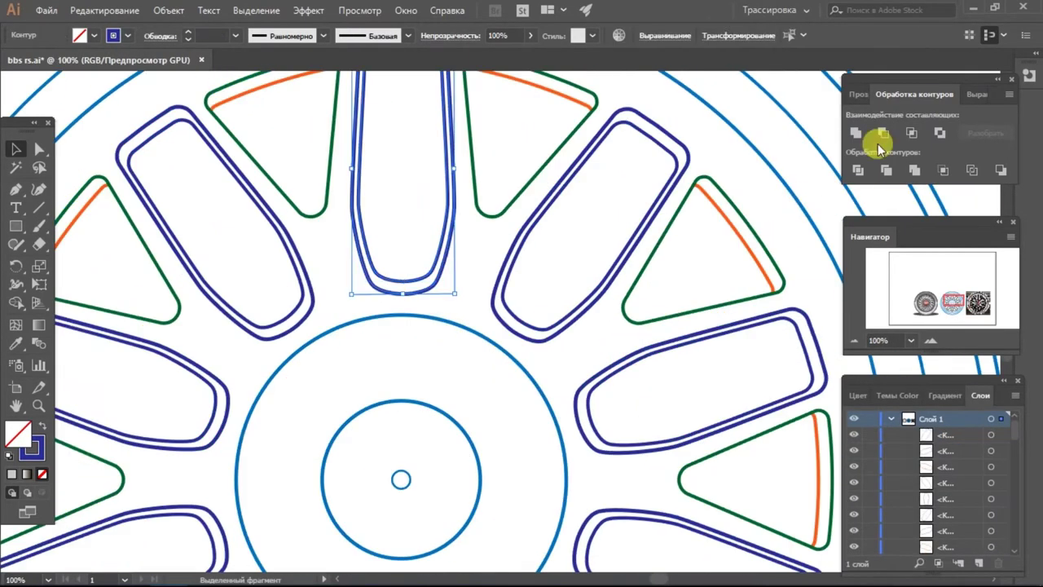
- Select the whole wheel group, including hub circles and spoke outlines
scroll(513, 181, "down", 5)
left_click(496, 182)
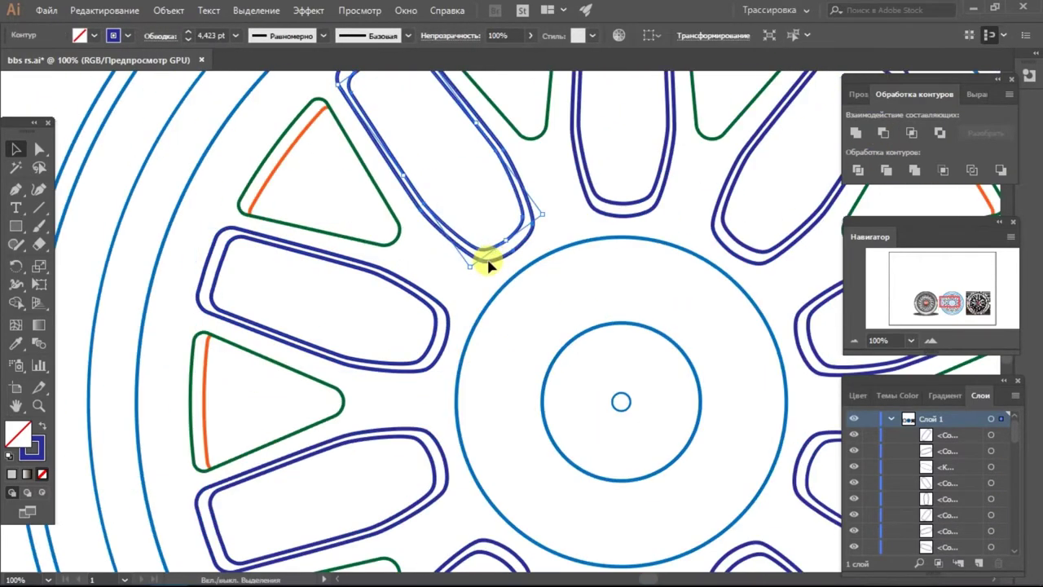
key("ctrl+minus")
key("ctrl+minus")
scroll(850, 482, "down", 1)
left_click(853, 531)
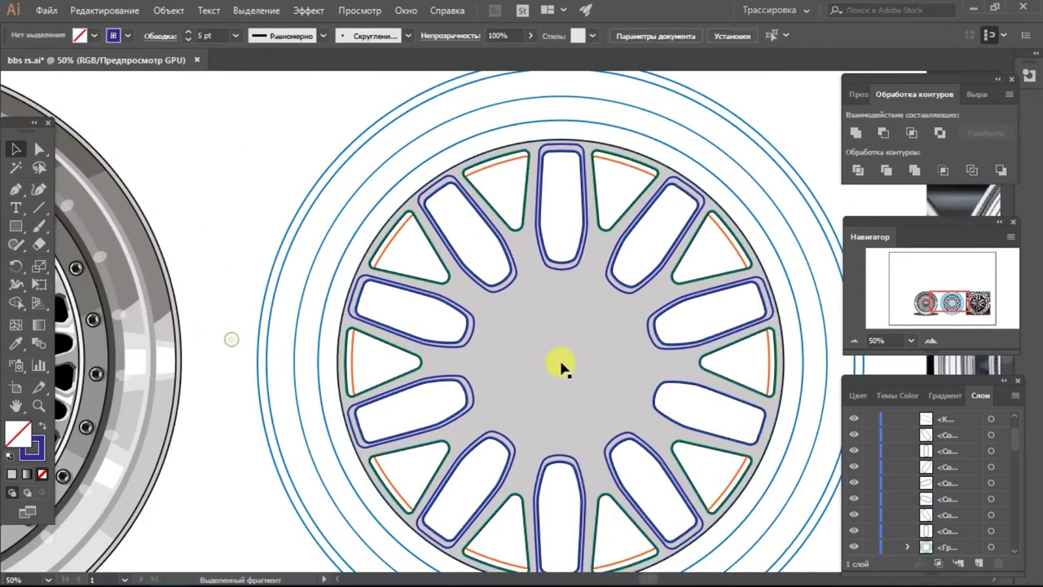
left_click(559, 364)
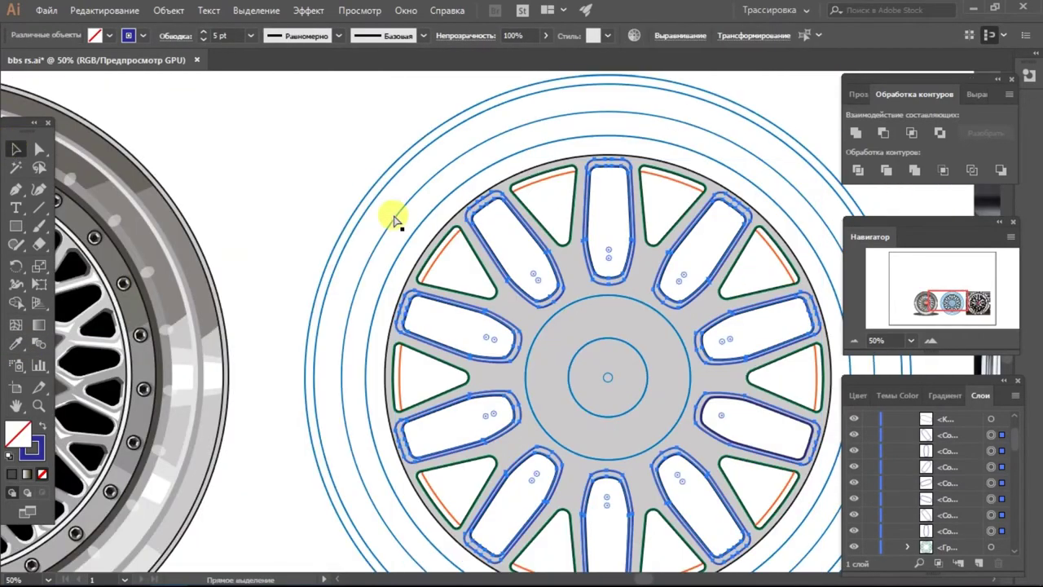
left_click(478, 240)
- Open the Metal swatch library and place its panel beside the wheel
left_click(126, 35)
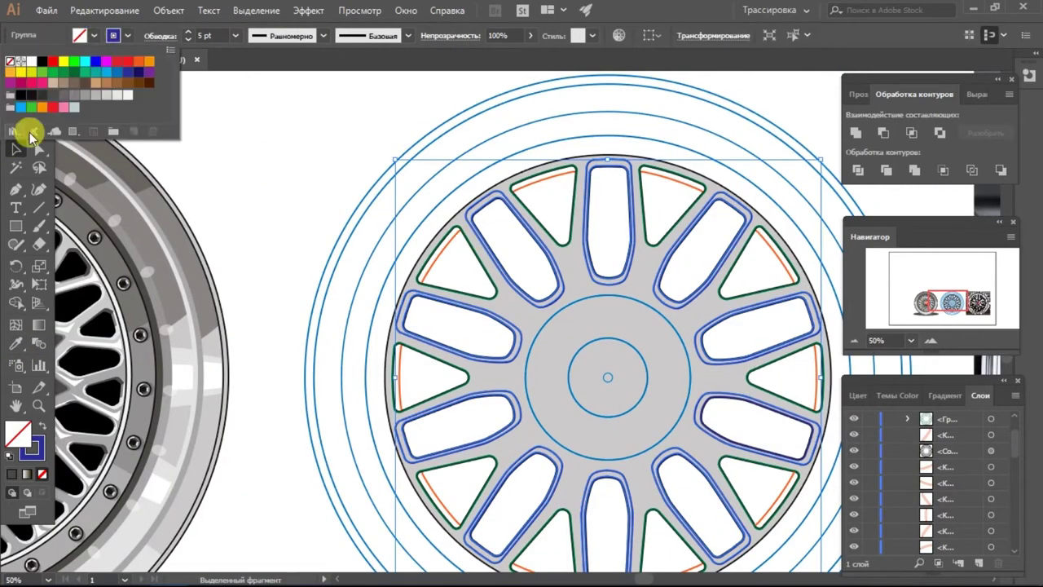
left_click(31, 136)
left_click(49, 310)
left_click_drag(542, 256, 188, 159)
left_click(723, 409)
left_click_drag(724, 409, 497, 319)
- Remove the purple stroke from the grey spoke compound shape
key("ctrl+y")
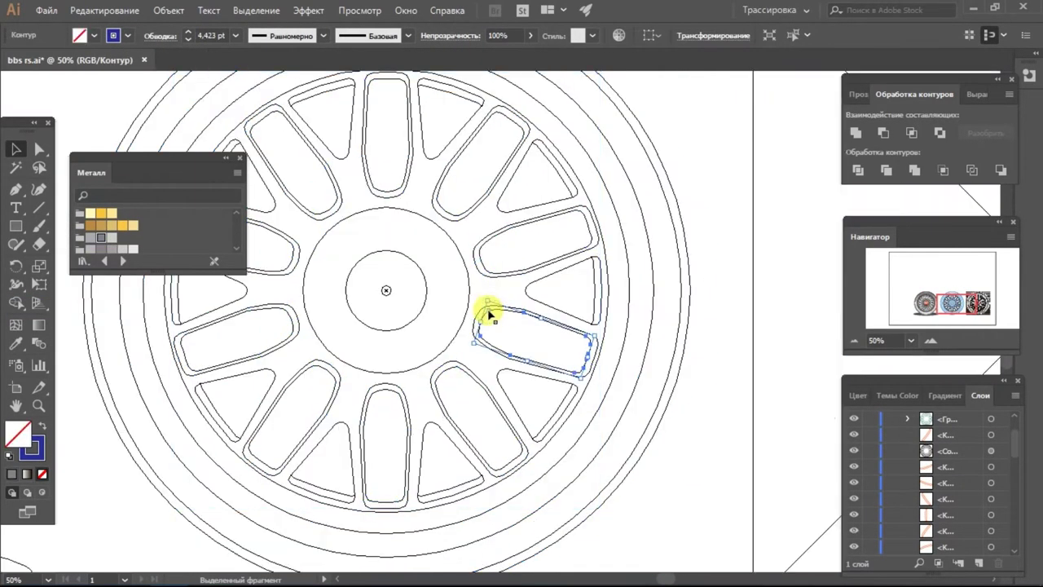
key("ctrl+y")
left_click(857, 133)
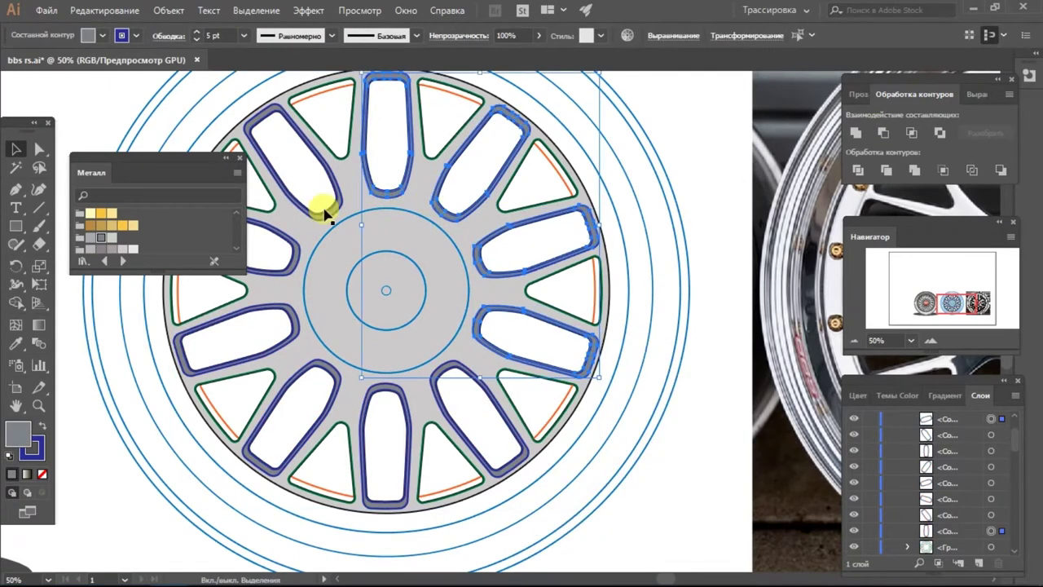
left_click(198, 40)
key("ctrl+shift+a")
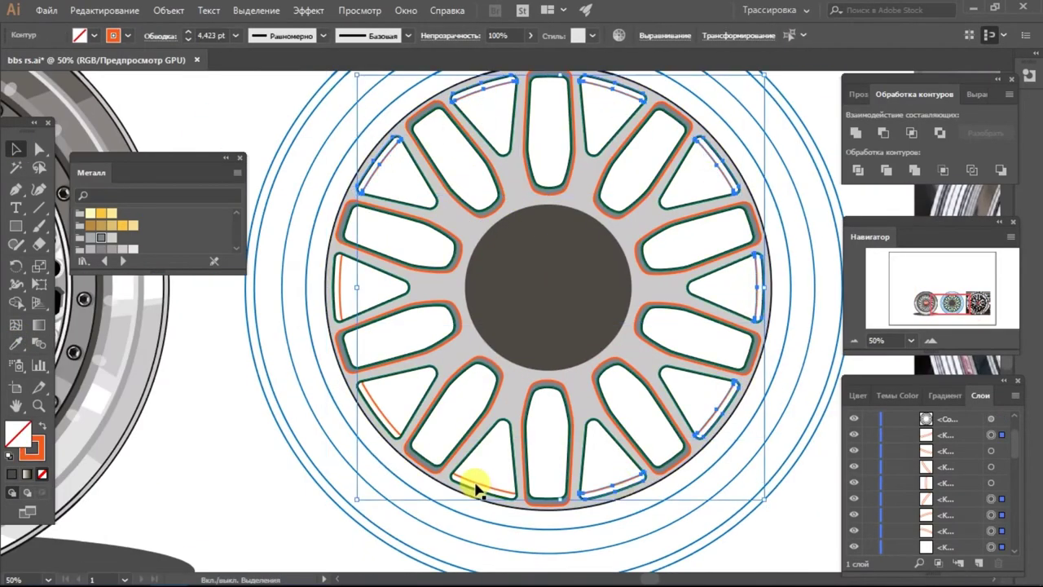
- Scale the outer ellipse down, fill it light grey, and place it behind the wheel
key("ctrl+minus")
left_click(484, 172)
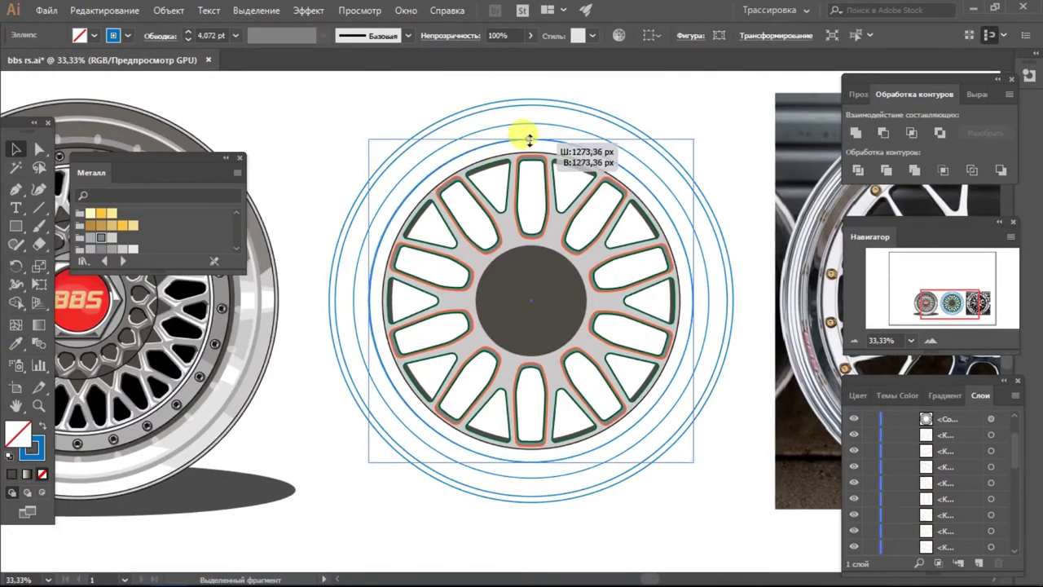
left_click_drag(531, 135, 531, 154)
key("i")
left_click(263, 291)
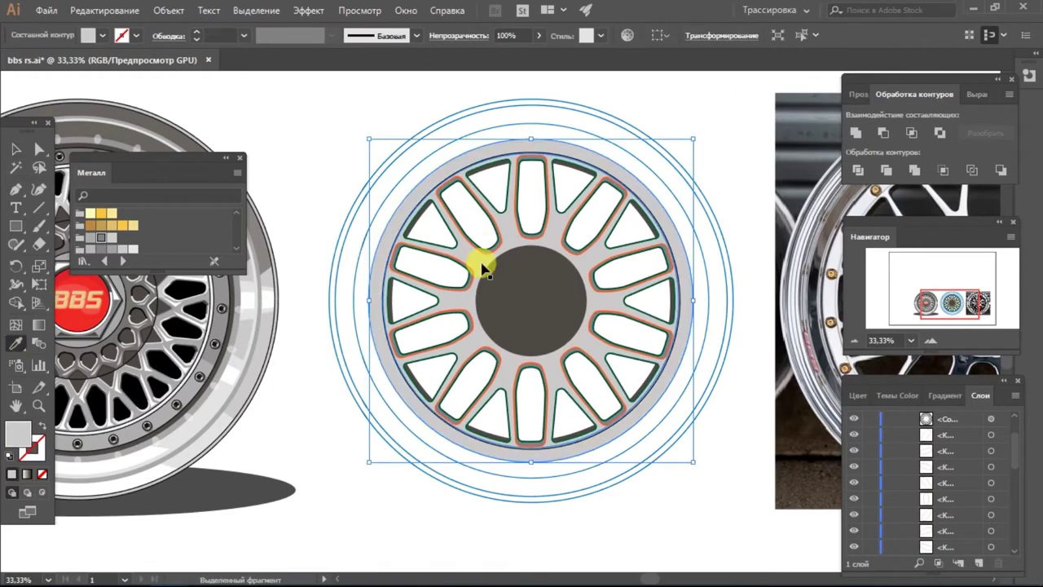
key("v")
left_click(308, 130)
- Bring the centre hub circle to the front of the stacking order
key("ctrl+plus")
key("ctrl+y")
left_click(570, 286)
key("ctrl+y")
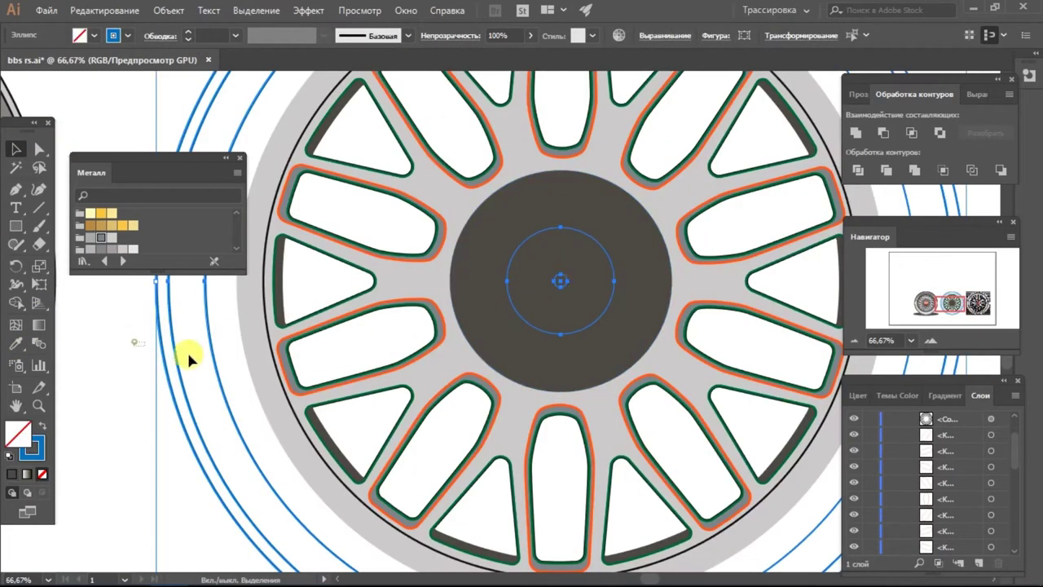
right_click(531, 310)
left_click(767, 237)
key("ctrl+plus")
key("ctrl+shift+a")
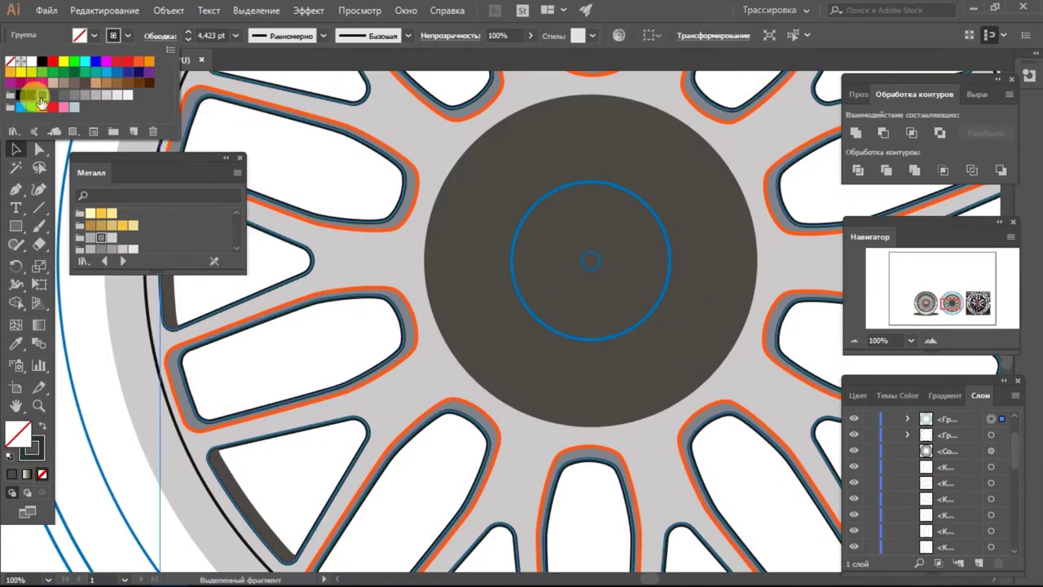
- Pick a spoke outline as the reference for selecting matching strokes
left_click(349, 187)
key("ctrl+minus")
left_click(256, 10)
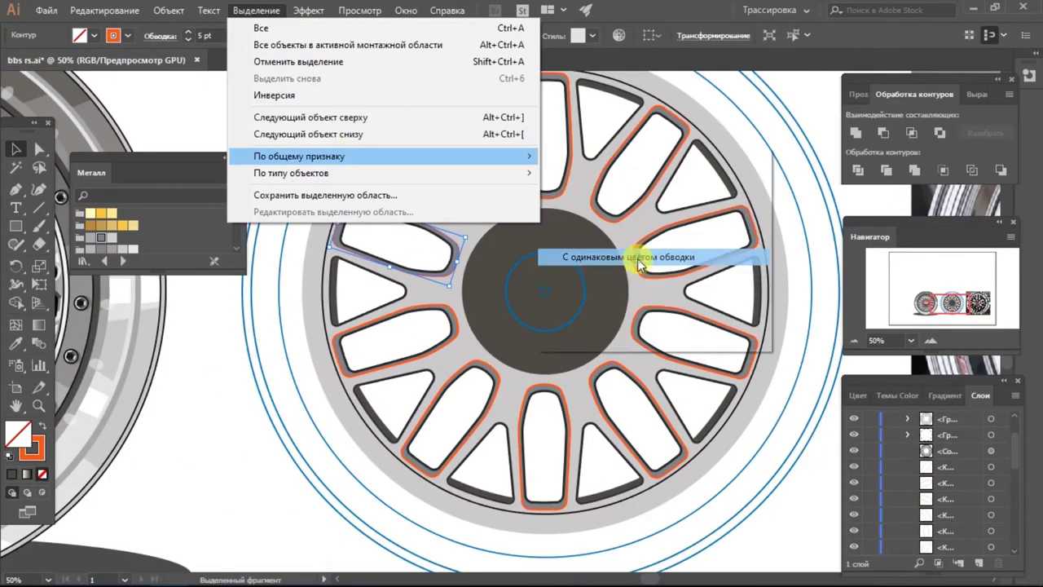
- Select all same-stroke-colour spoke outlines and apply the sampled black 4 pt outline with no fill
left_click(639, 244)
key("i")
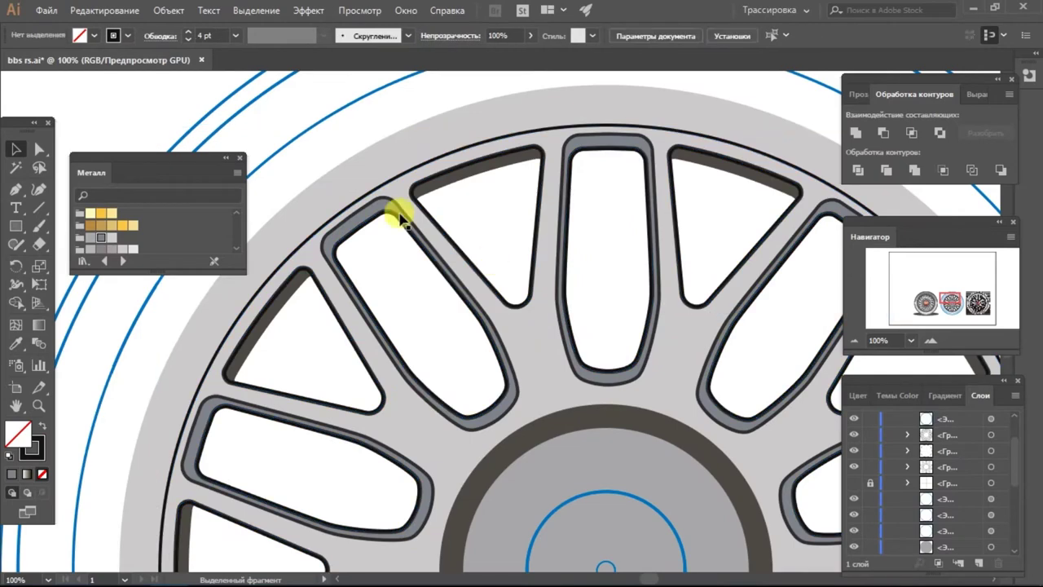
left_click(256, 11)
left_click(636, 261)
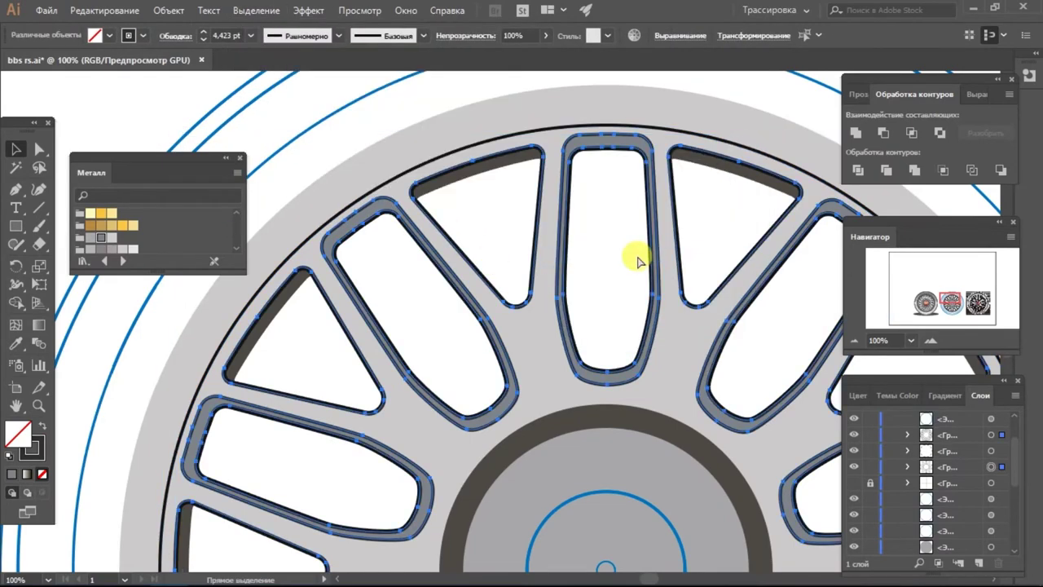
left_click(128, 35)
scroll(559, 233, "down", 3)
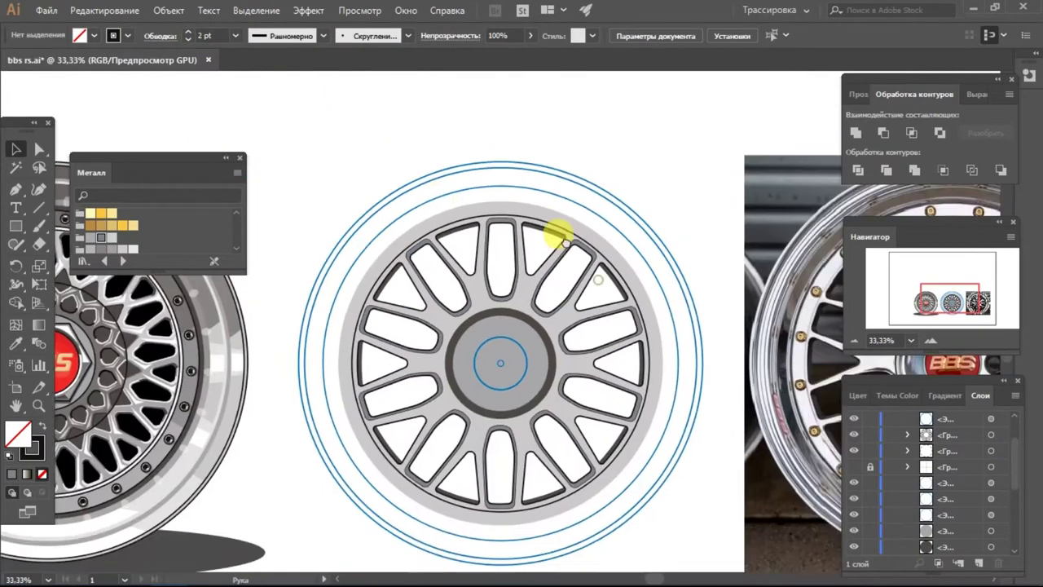
scroll(403, 101, "up", 4)
key("i")
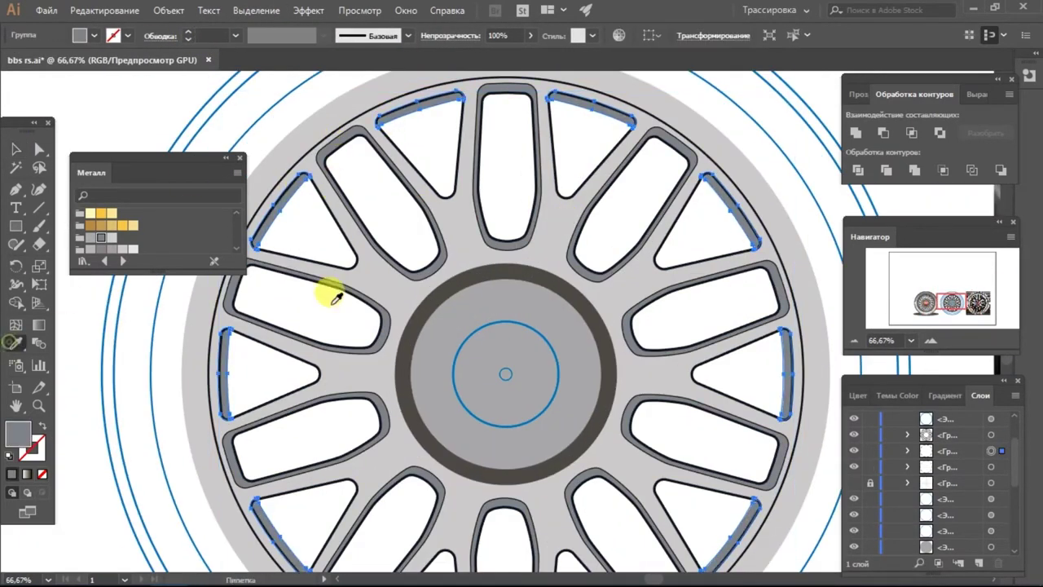
left_click(335, 298)
left_click(161, 35)
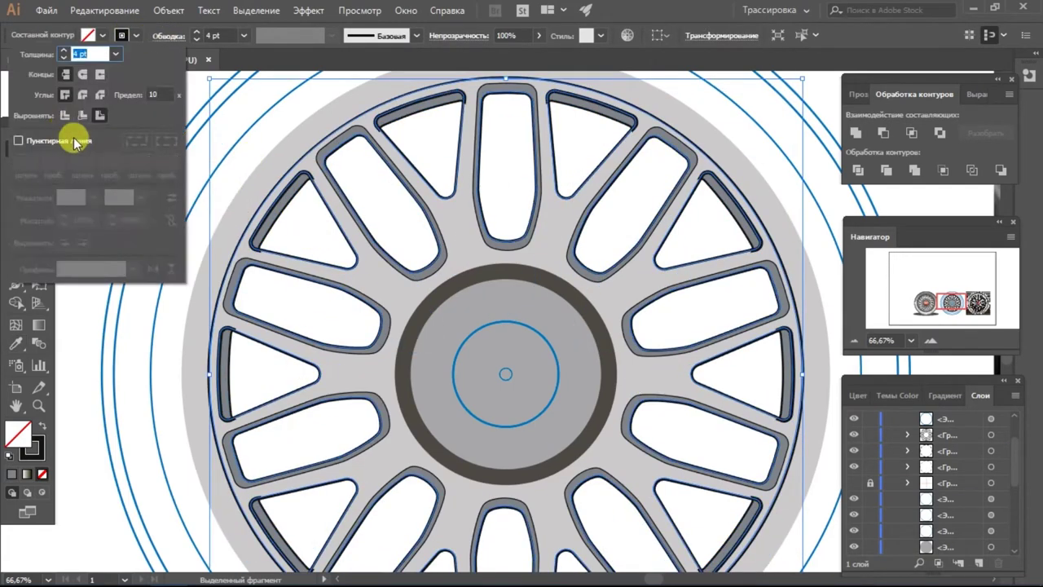
key("ctrl+shift+a")
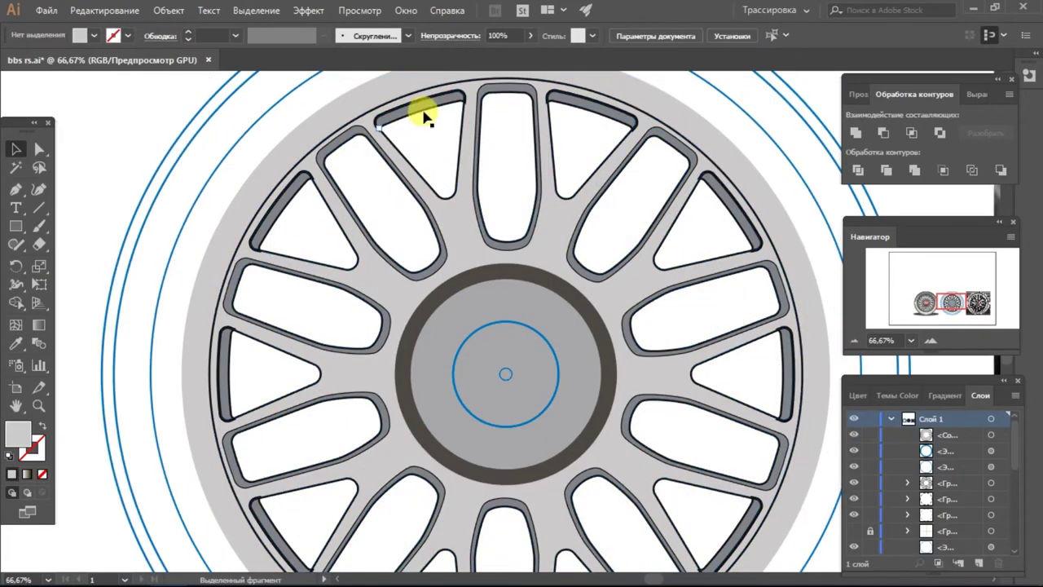
- Cut the spoke shapes out of the dark ring around the hub with Pathfinder
scroll(319, 133, "up", 3)
scroll(144, 263, "up", 3)
scroll(239, 203, "down", 5)
scroll(479, 312, "up", 3)
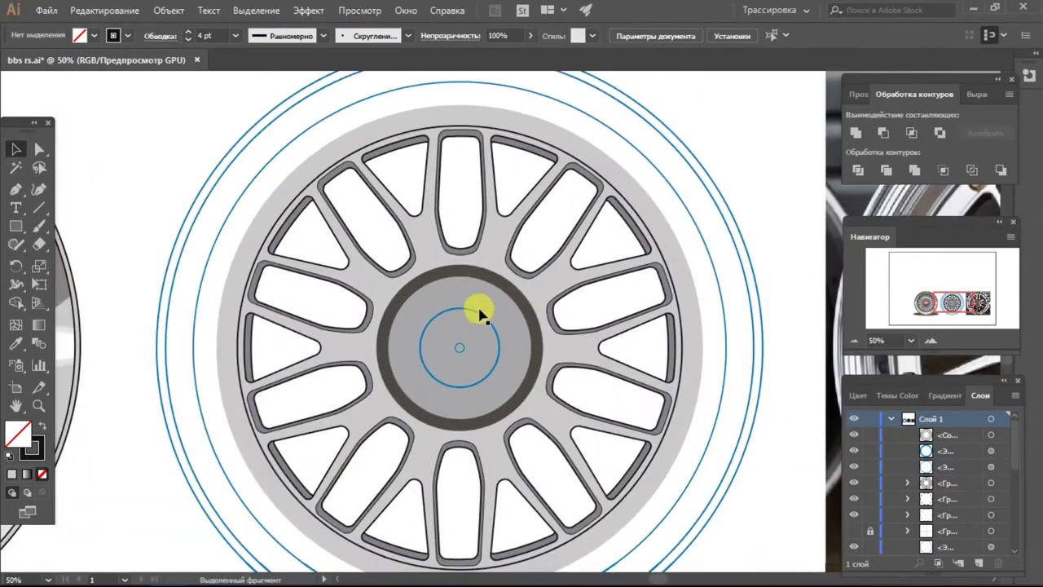
left_click(479, 312)
scroll(272, 326, "down", 2)
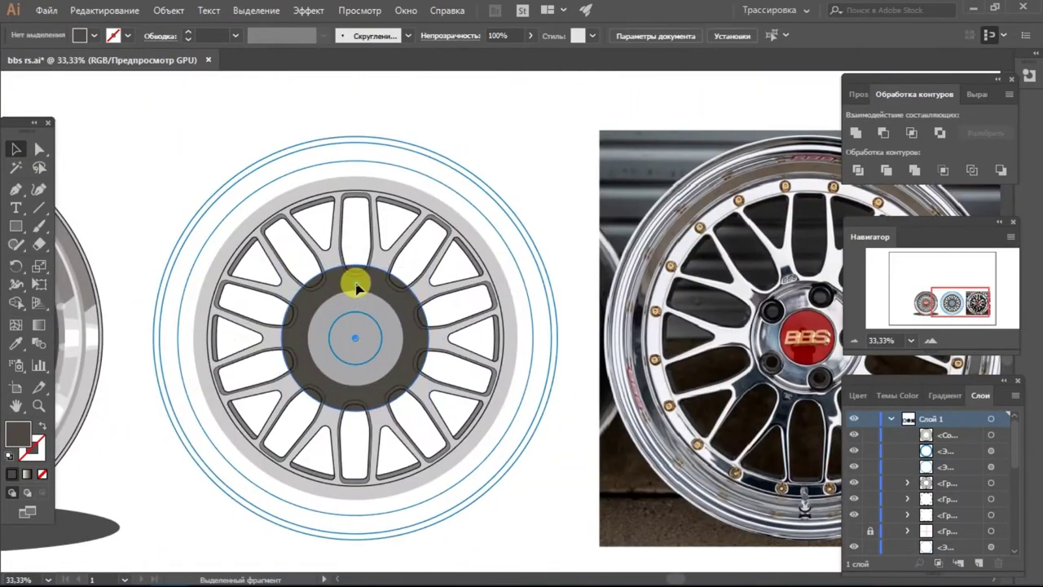
left_click(891, 137)
left_click(924, 133)
scroll(484, 152, "up", 1)
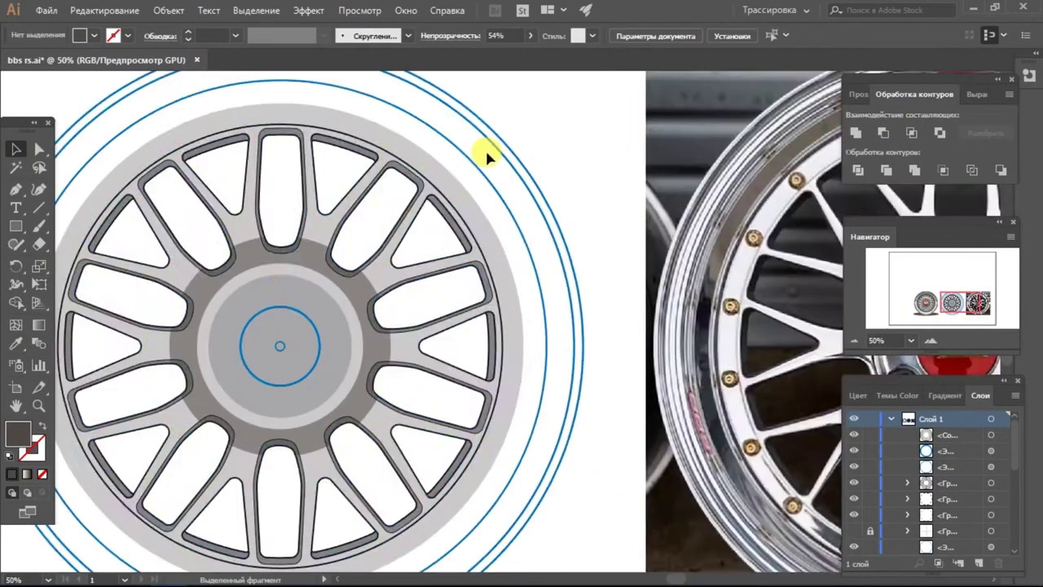
- Try a sampled dark grey fill on the inner hub ellipse, then undo it
key("i")
left_click(437, 272)
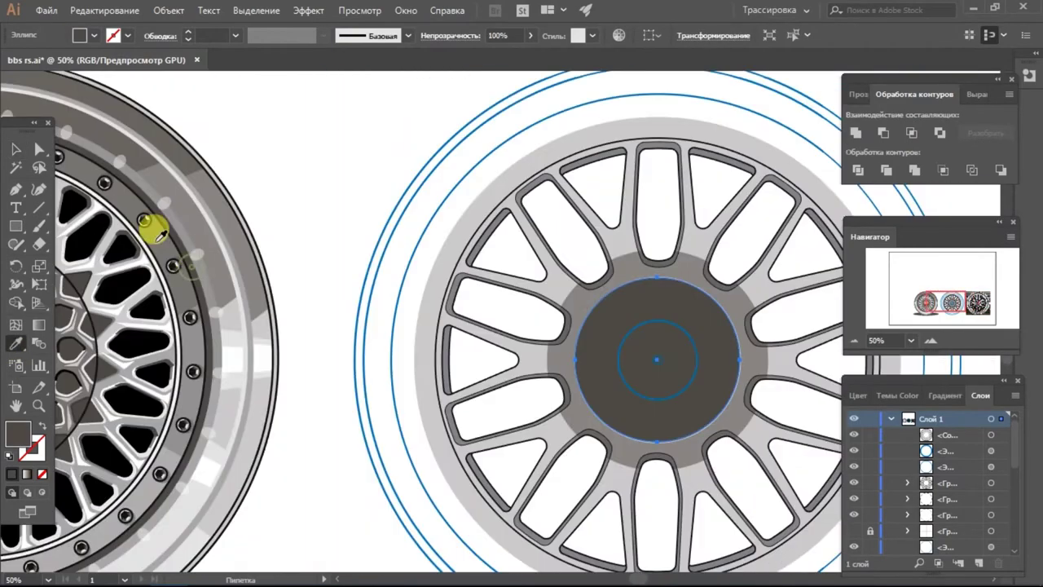
key("ctrl+p")
left_click(791, 516)
key("ctrl+z")
scroll(652, 315, "up", 2)
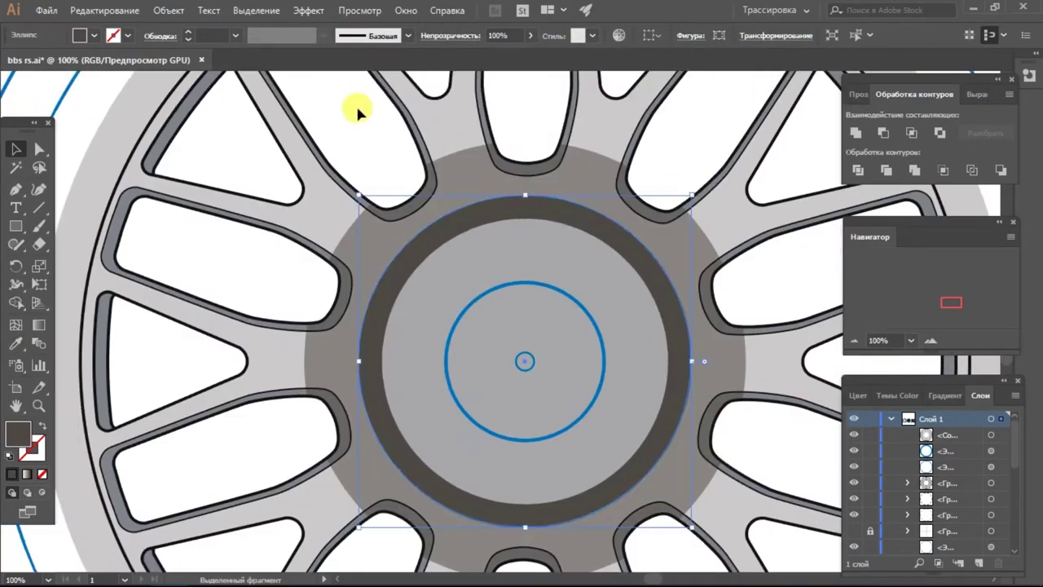
scroll(353, 105, "down", 2)
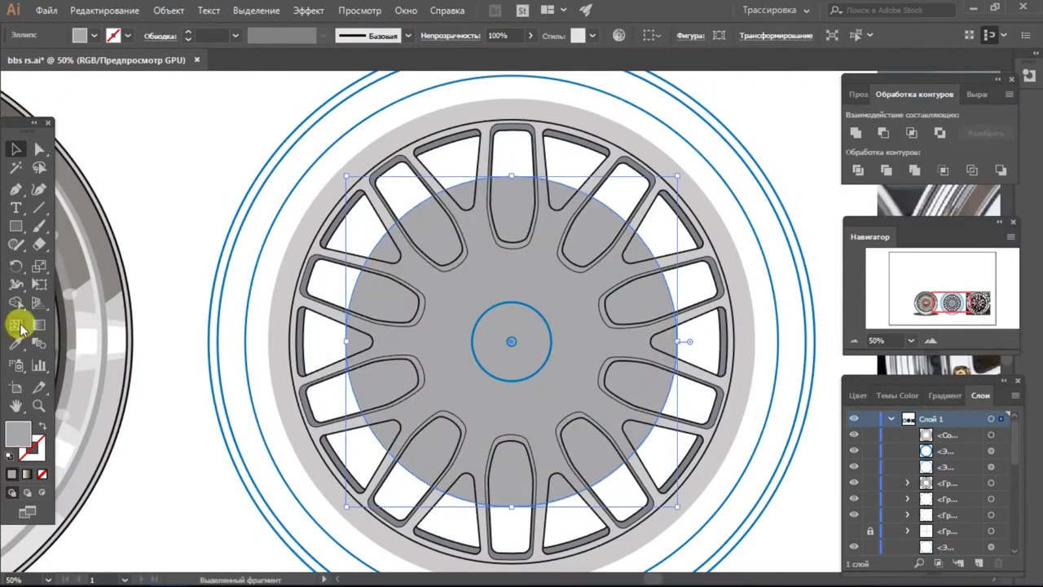
- Inspect the spoke group, then resize the grey ellipse back down over the hub
left_click(544, 236)
double_click(544, 236)
key("ctrl+plus")
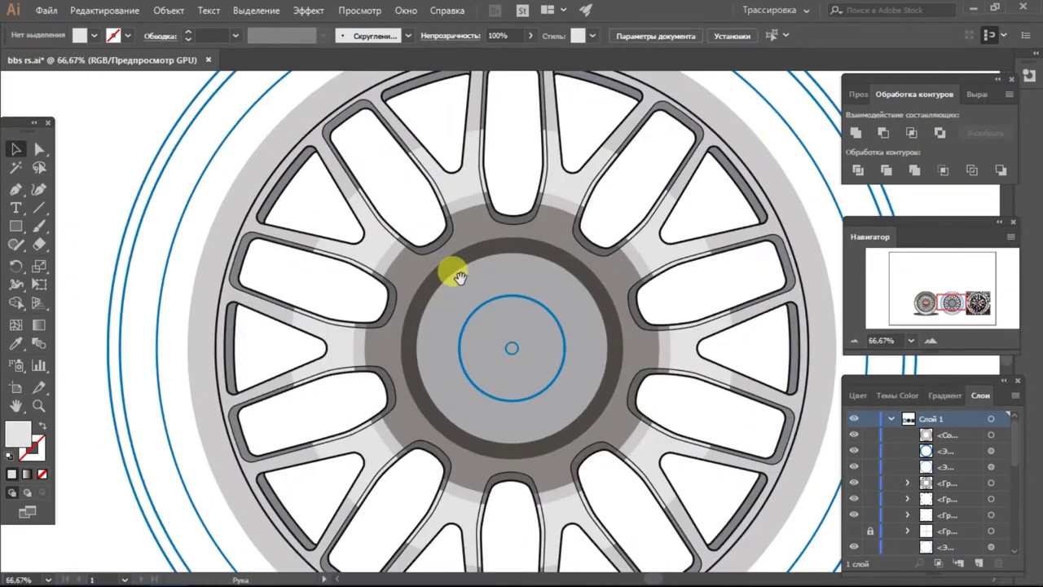
key("Escape")
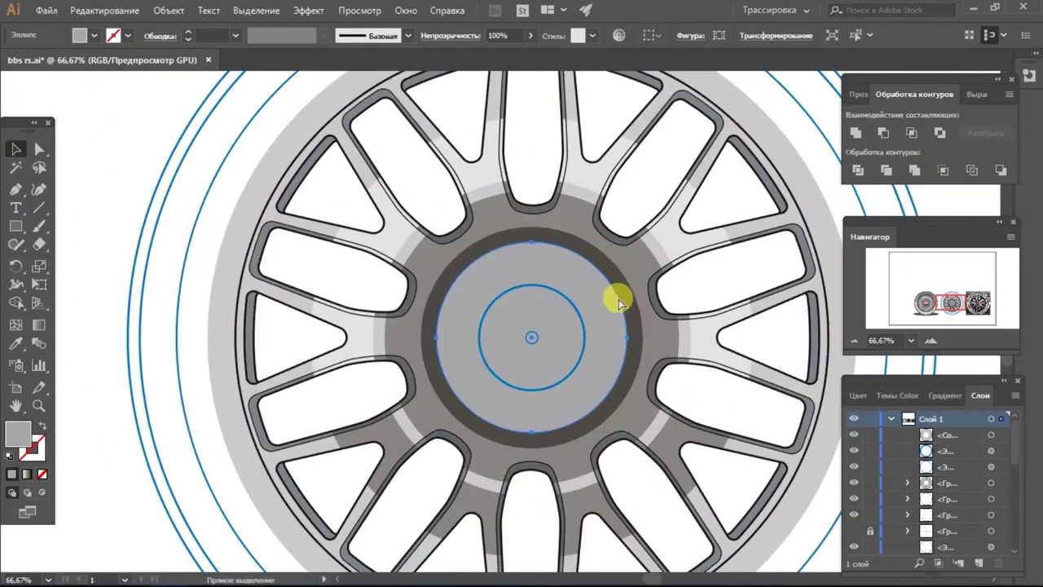
left_click_drag(617, 296, 607, 287)
left_click_drag(616, 251, 410, 331)
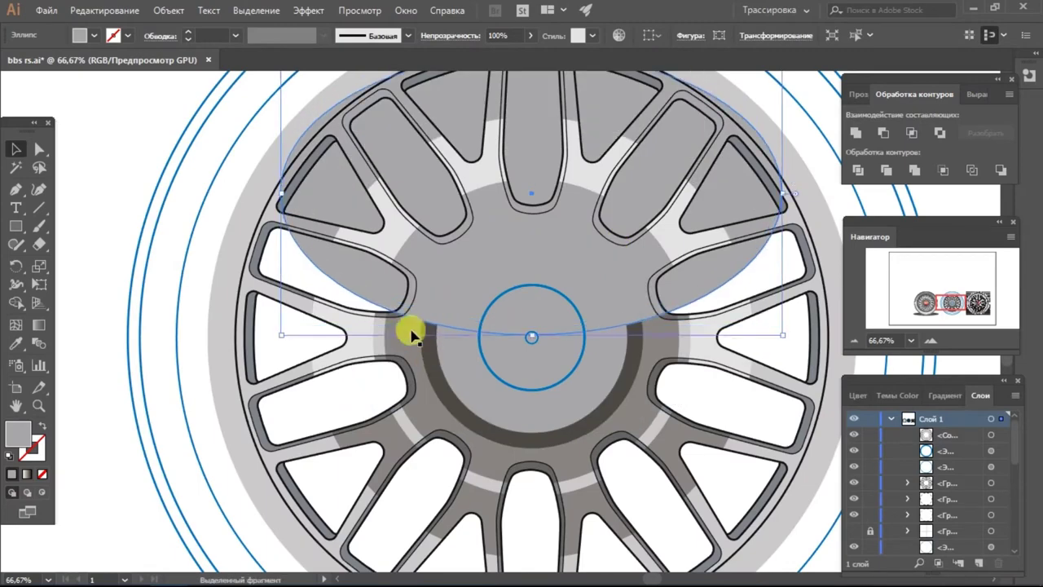
key("ctrl+shift+a")
key("ctrl+minus")
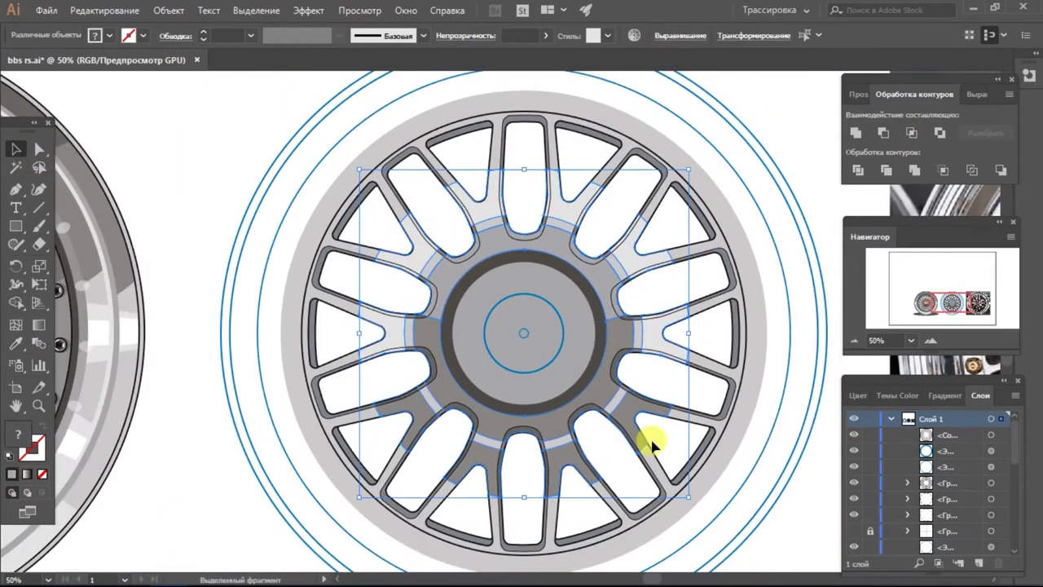
key("ctrl+minus")
key("ctrl+minus")
key("ctrl+minus")
key("ctrl+plus")
key("ctrl+plus")
key("ctrl+plus")
left_click_drag(465, 226, 597, 378)
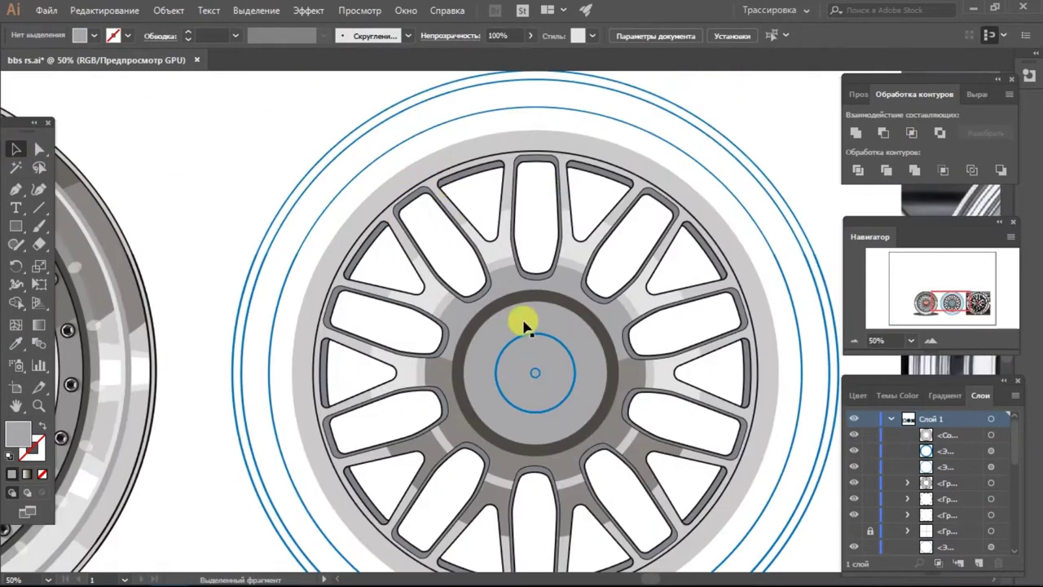
- Intersect a large ellipse over the wheel's top half with the spokes at 54% opacity
mouse_move(524, 326)
left_mouse_down()
mouse_move(524, 261)
mouse_move(740, 379)
left_mouse_up()
left_click(911, 132)
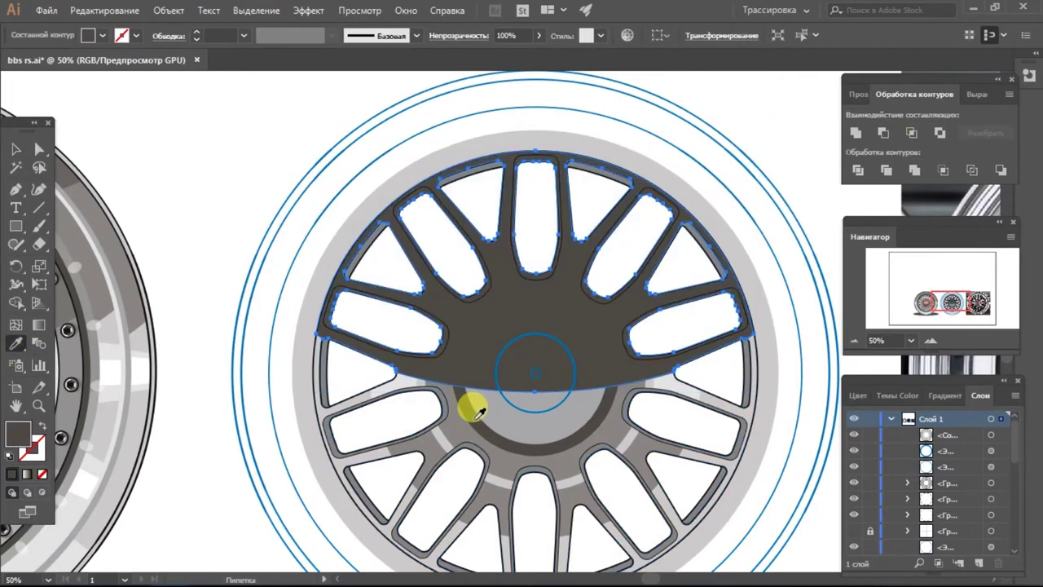
key("5")
key("4")
key("ctrl+shift+a")
key("ctrl+minus")
key("ctrl+minus")
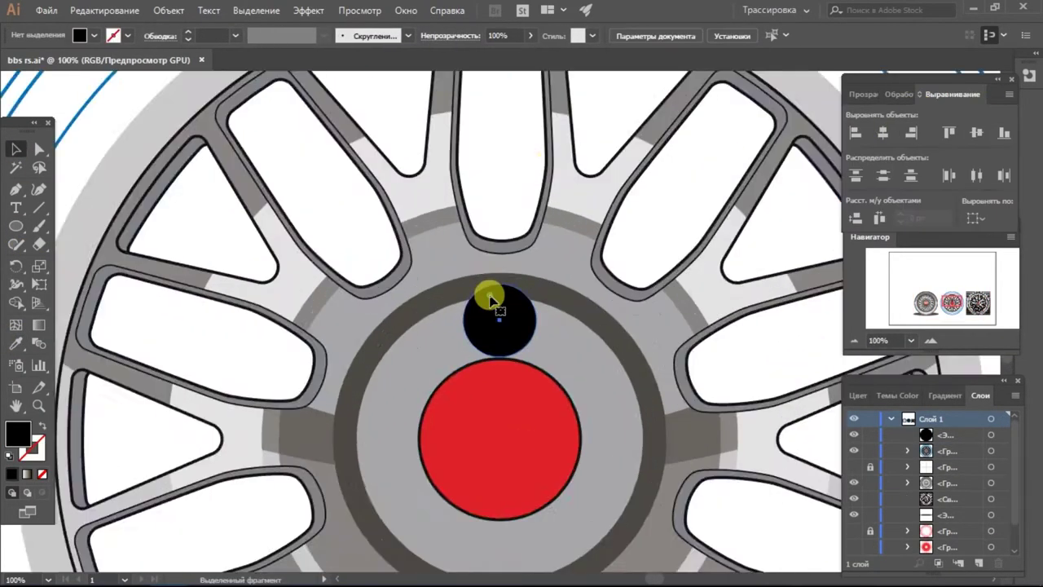
- Draw a smaller circle inside the black bolt circle above the hub
key("a")
left_click(518, 316)
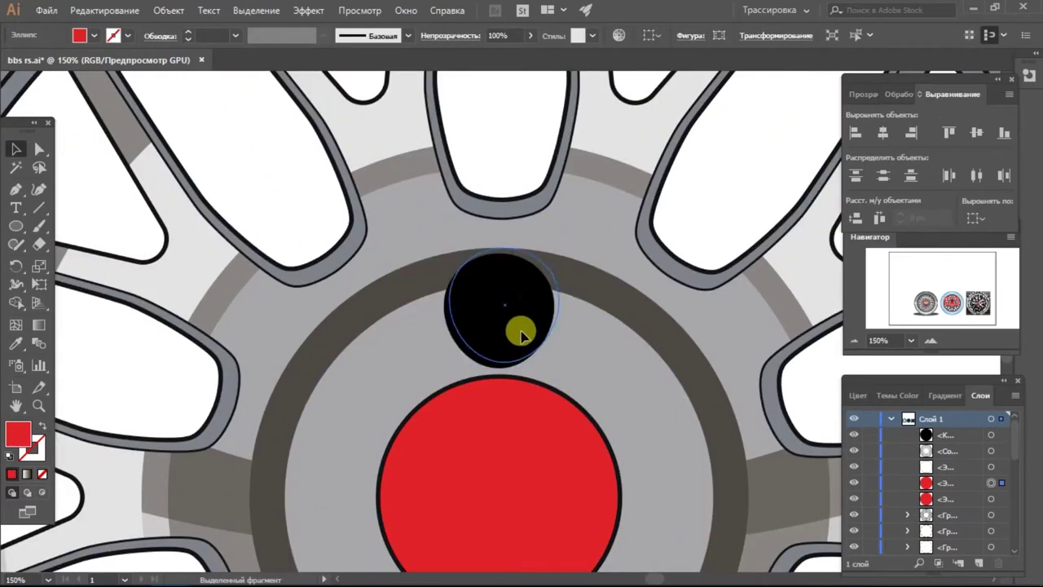
left_click_drag(516, 326, 520, 350)
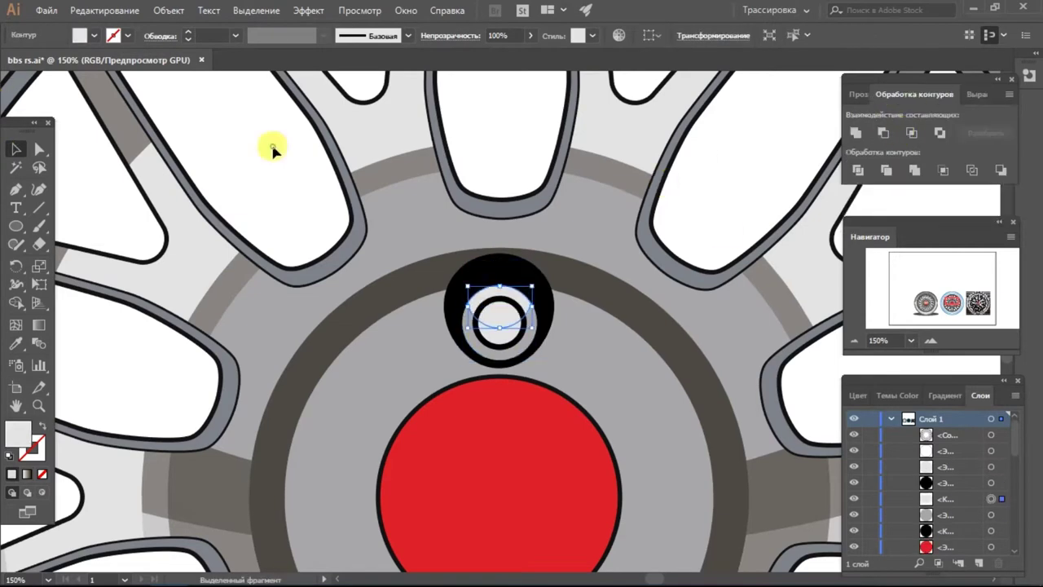
key("ctrl+minus")
key("ctrl+minus")
key("ctrl+minus")
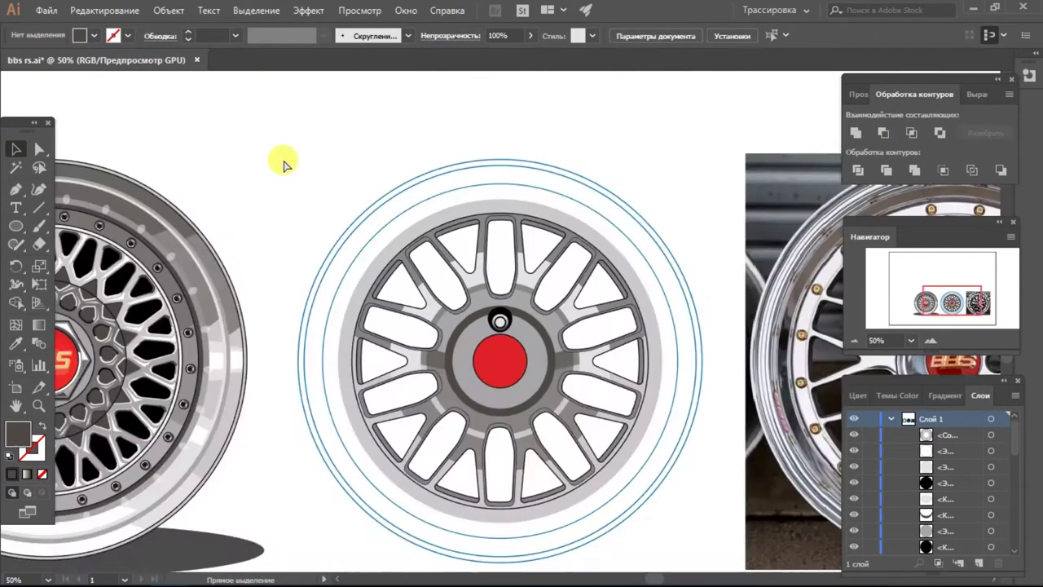
key("ctrl+1")
key("v")
left_click(496, 280)
- Turn the bolt circles into a compound path ring and apply the dim shading to it
left_click(94, 35)
left_click(81, 98)
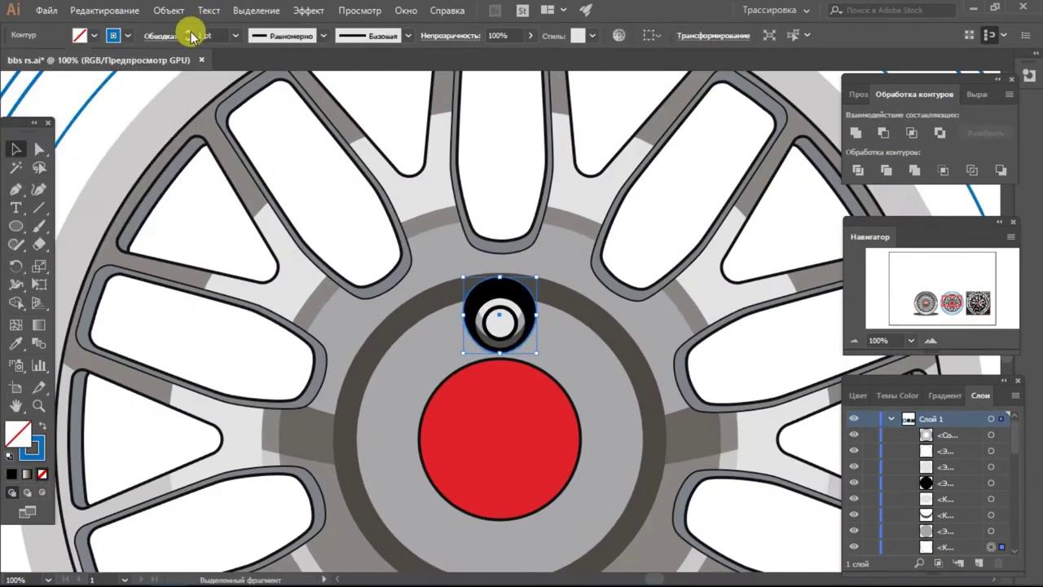
left_click(159, 35)
left_click(198, 35)
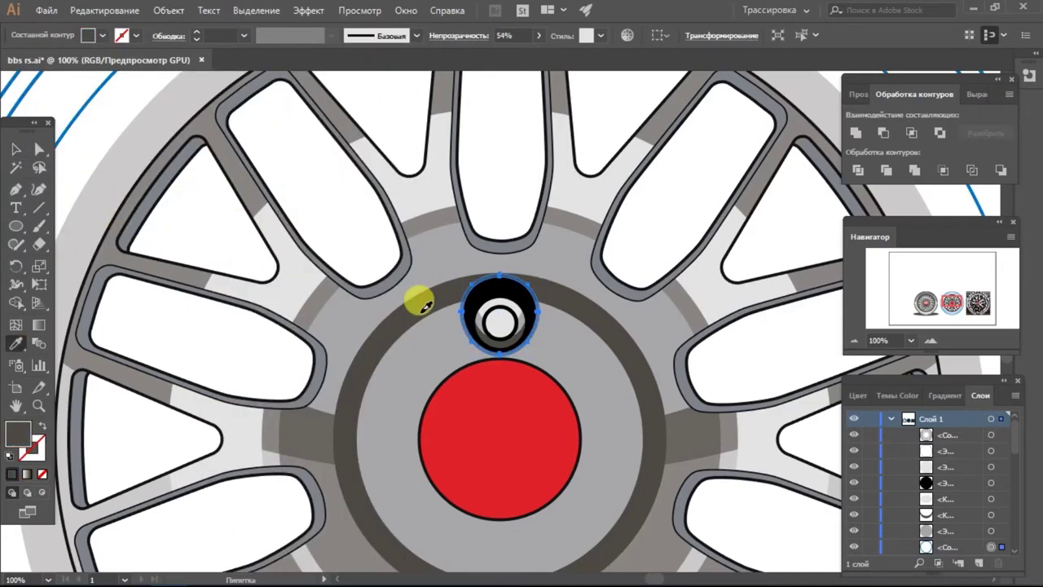
key("v")
key("ctrl+minus")
key("ctrl+1")
key("ctrl+minus")
key("ctrl+1")
- Select all the bolt circles in outline view and group them
left_click(501, 285)
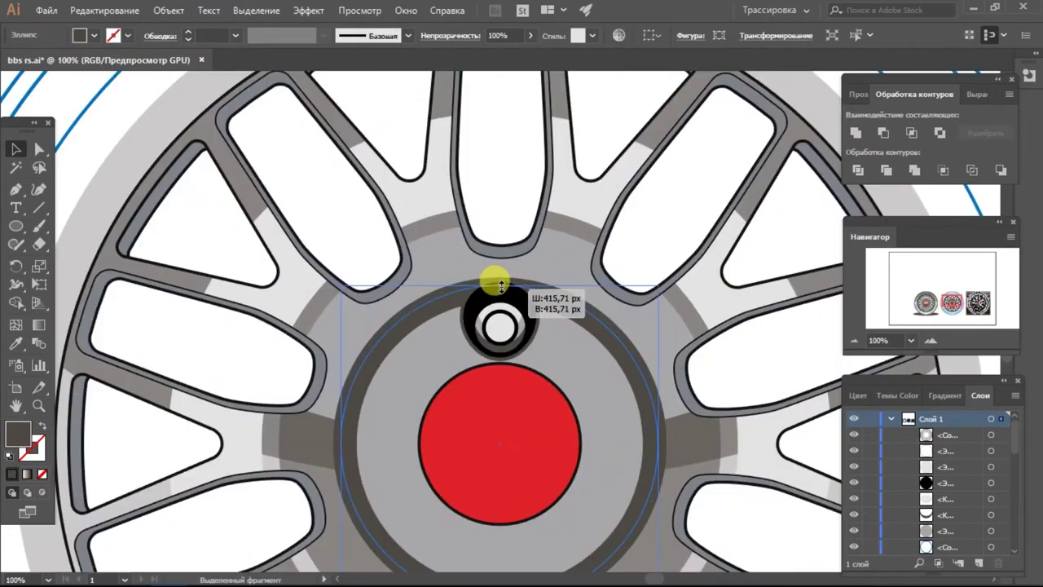
left_click(512, 203)
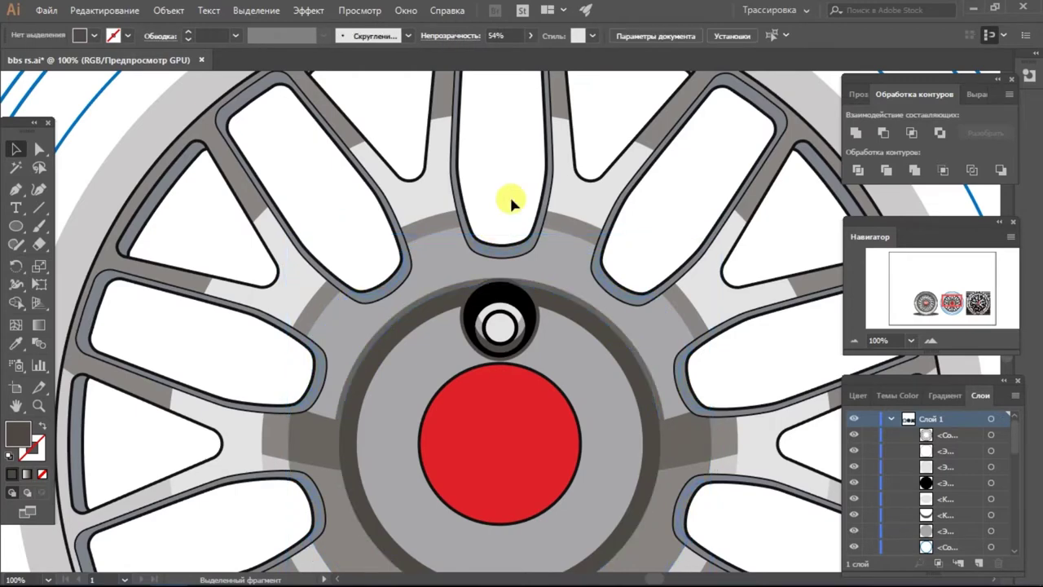
key("ctrl+y")
left_click(498, 286)
key("ctrl+y")
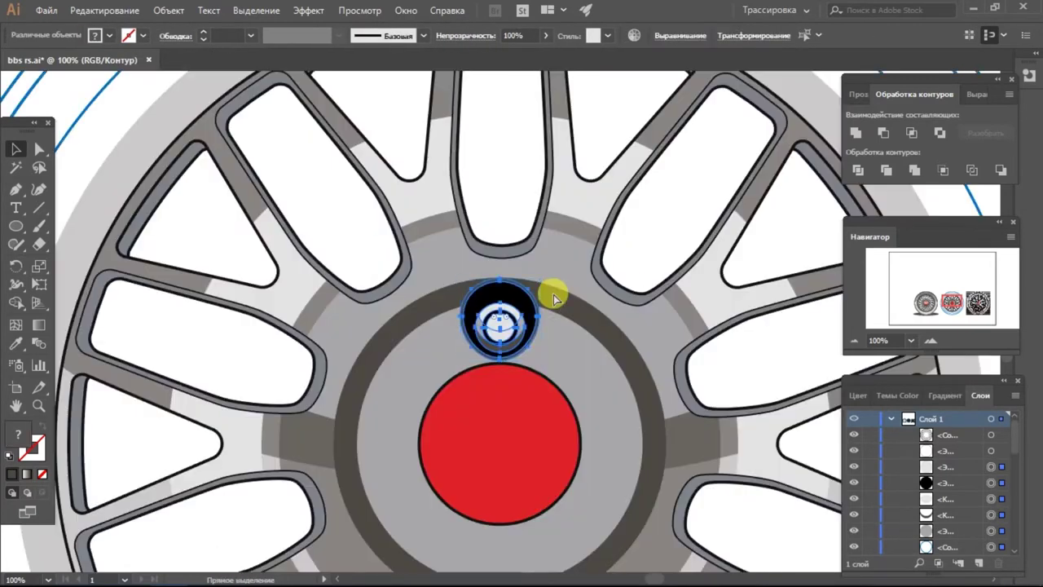
key("ctrl+g")
- Rotate copies of the bolt 72° around the red cap centre to make five bolts
scroll(637, 523, "right", 2)
scroll(637, 523, "down", 3)
key("r")
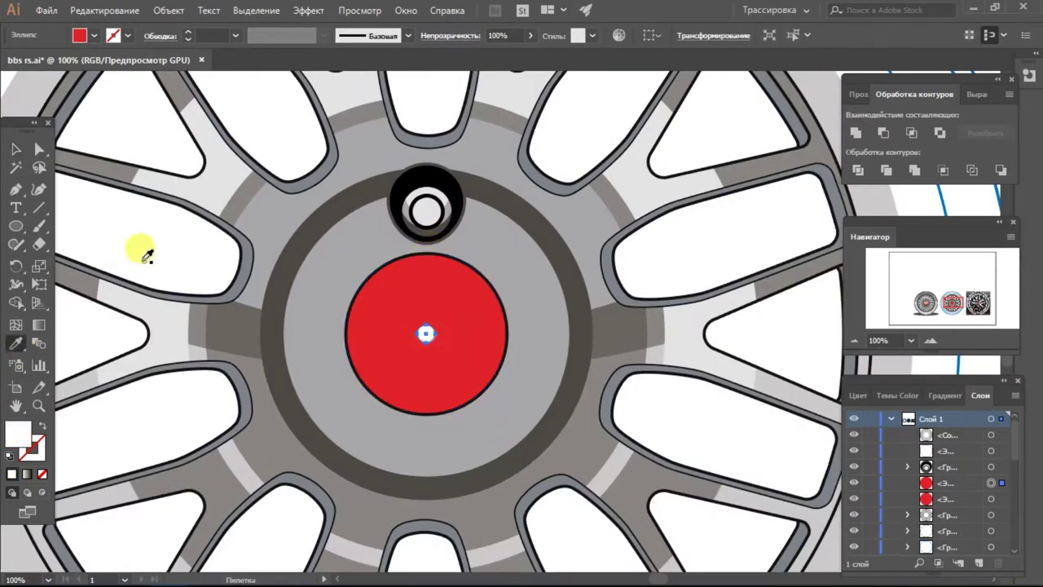
left_click(426, 333)
left_click(561, 528)
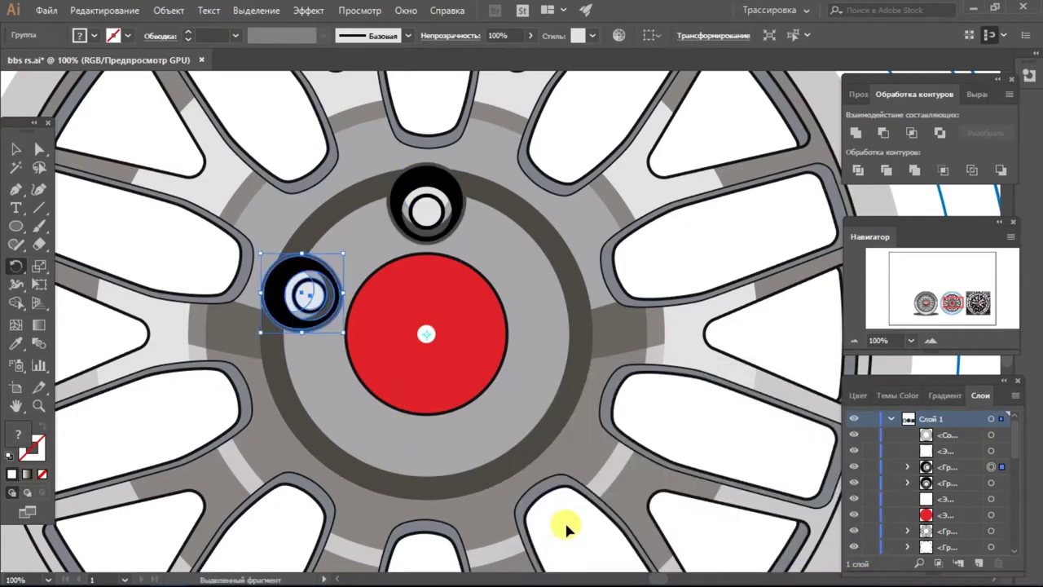
key("ctrl+d")
key("ctrl+d")
key("ctrl+d")
key("v")
scroll(600, 175, "down", 4)
- Trace a curved highlight outline with the Pen tool in the gap between two spokes
scroll(549, 273, "up", 3)
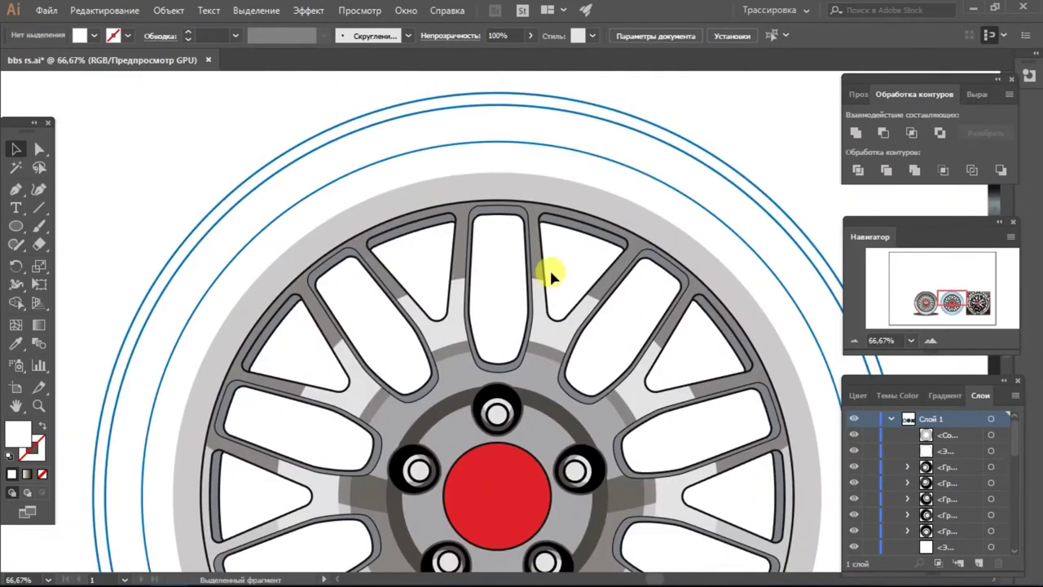
scroll(272, 272, "up", 3)
key("p")
left_click(528, 256)
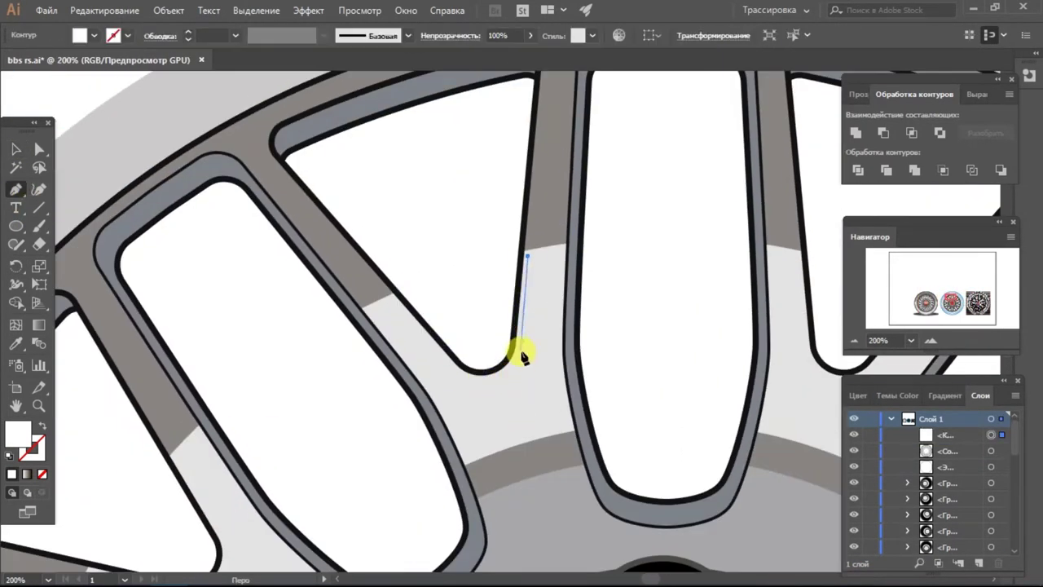
left_click_drag(455, 370, 422, 338)
left_click(361, 302)
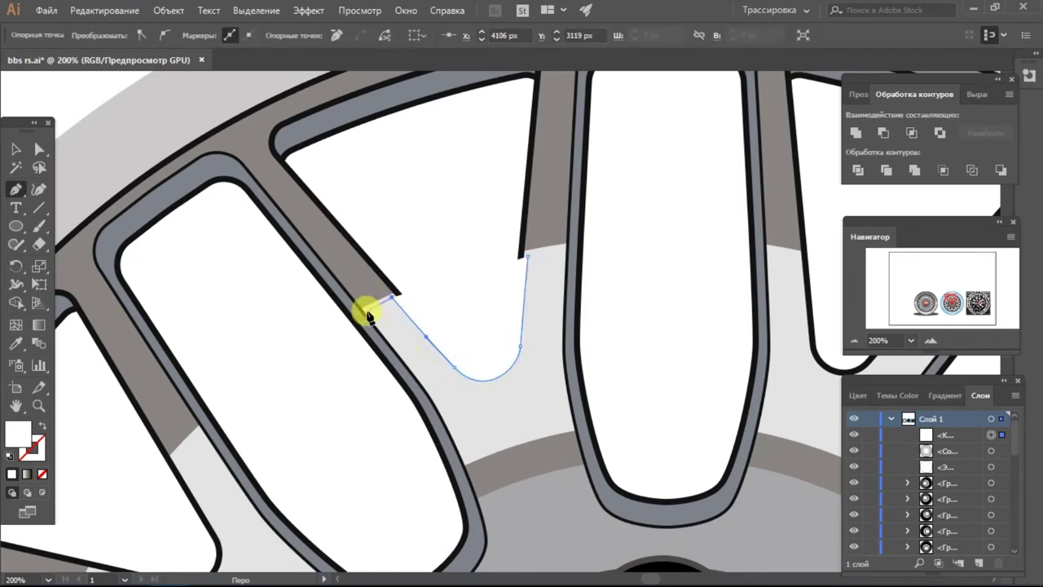
scroll(401, 348, "down", 1)
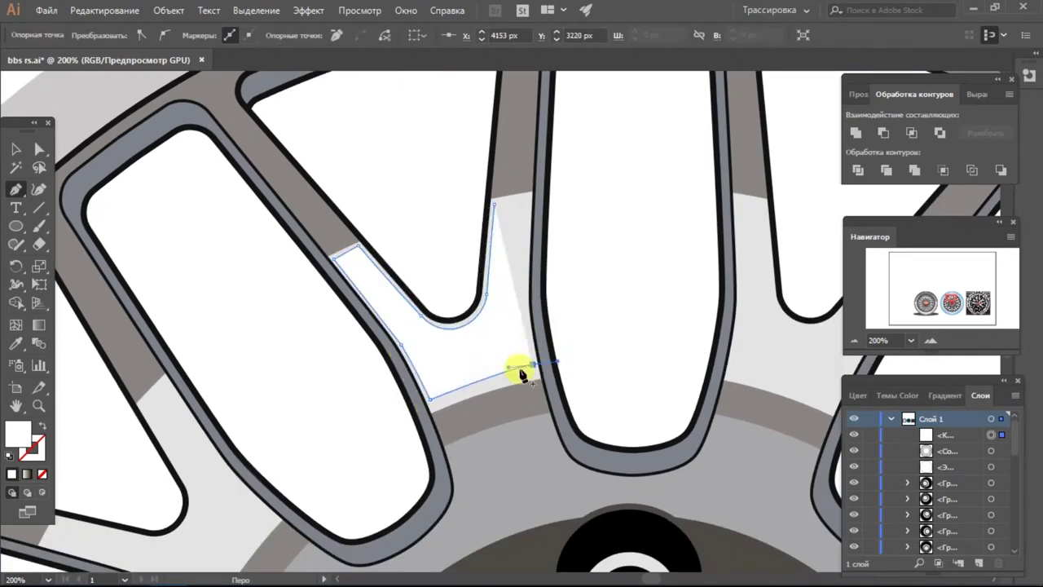
left_click_drag(566, 364, 566, 361)
left_click(523, 289)
left_click(530, 202)
- Make a 72° rotated copy of the highlight around the centre cap
key("ctrl+minus")
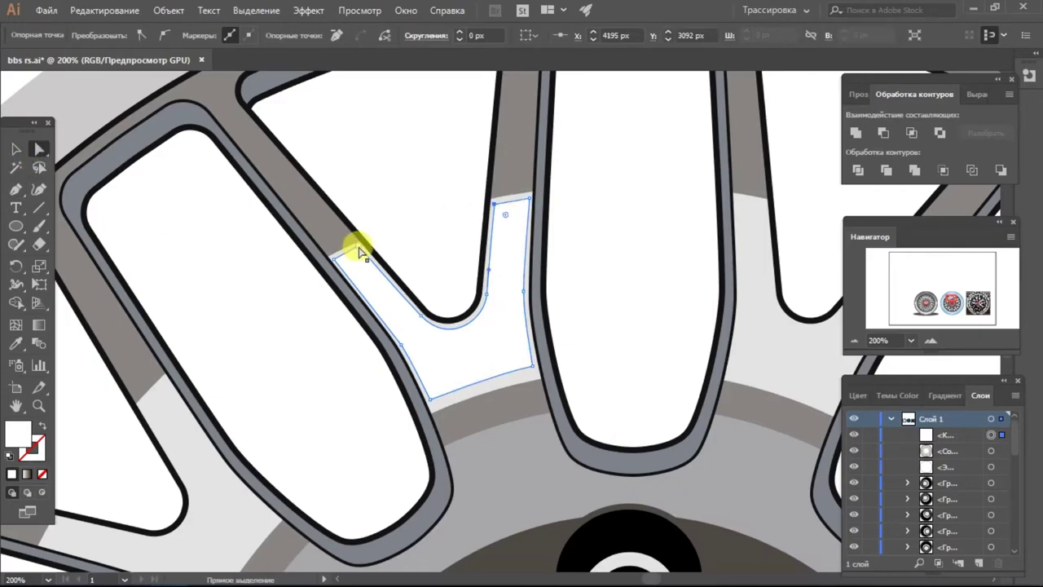
left_click(15, 149)
key("ctrl+minus")
key("ctrl+minus")
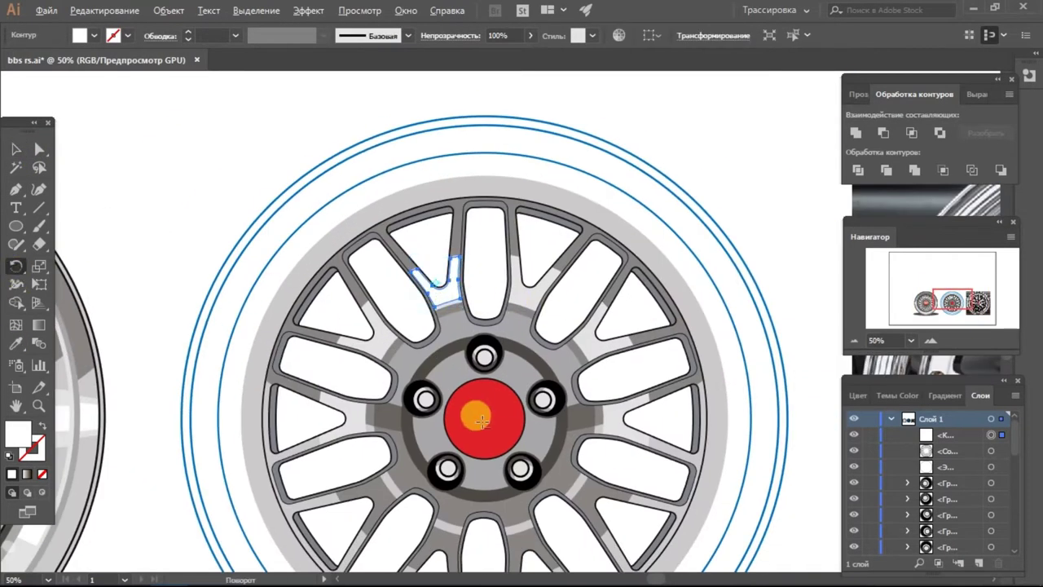
key("ctrl+plus")
key("ctrl+plus")
key("ctrl+plus")
key("r")
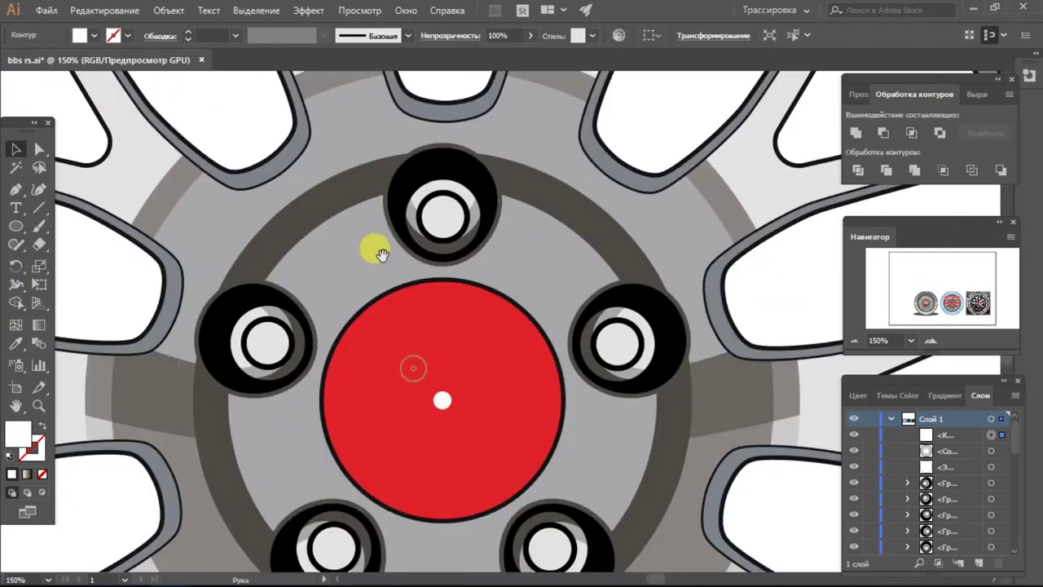
left_click(442, 401, "alt")
left_click(562, 529)
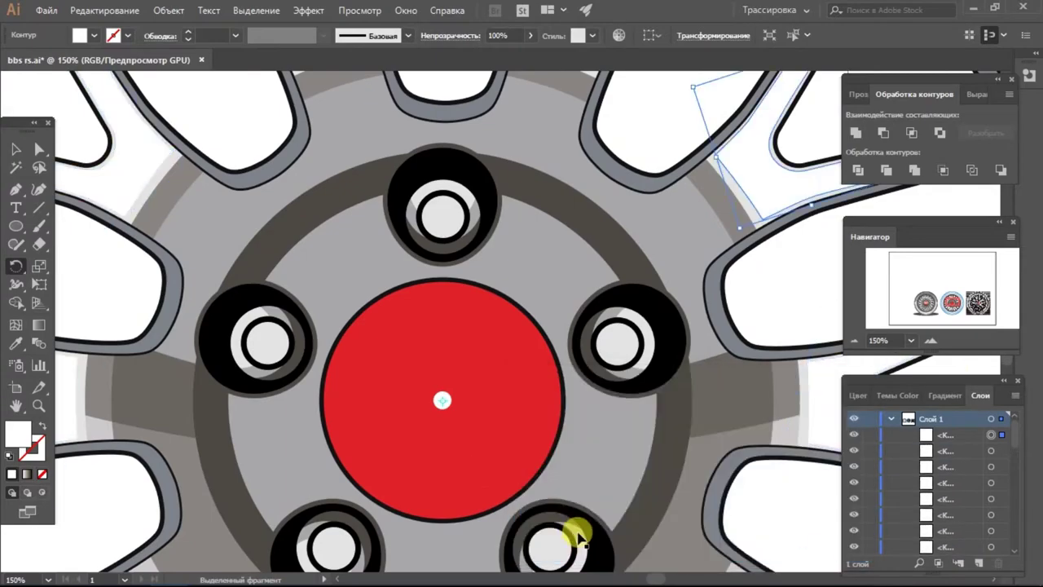
- Check the highlight copies across the spokes and clear the selection
scroll(326, 326, "up", 3)
left_click(15, 149)
key("ctrl+minus")
key("ctrl+minus")
key("ctrl+minus")
key("ctrl+plus")
left_click(366, 458)
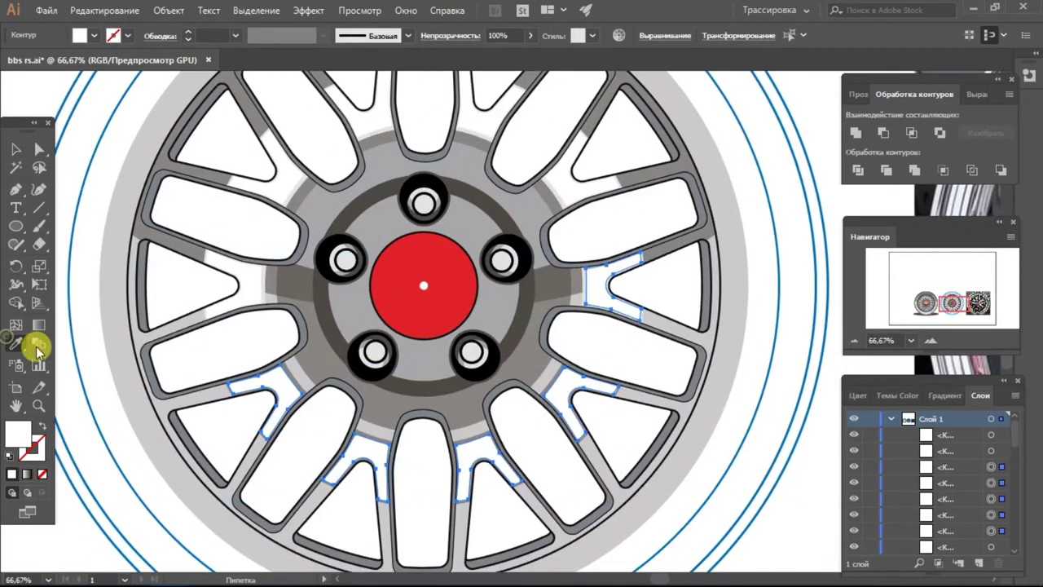
left_click(116, 151)
- Cut the hub ellipse to its upper half with a black fill at 22% opacity
scroll(541, 309, "up", 3)
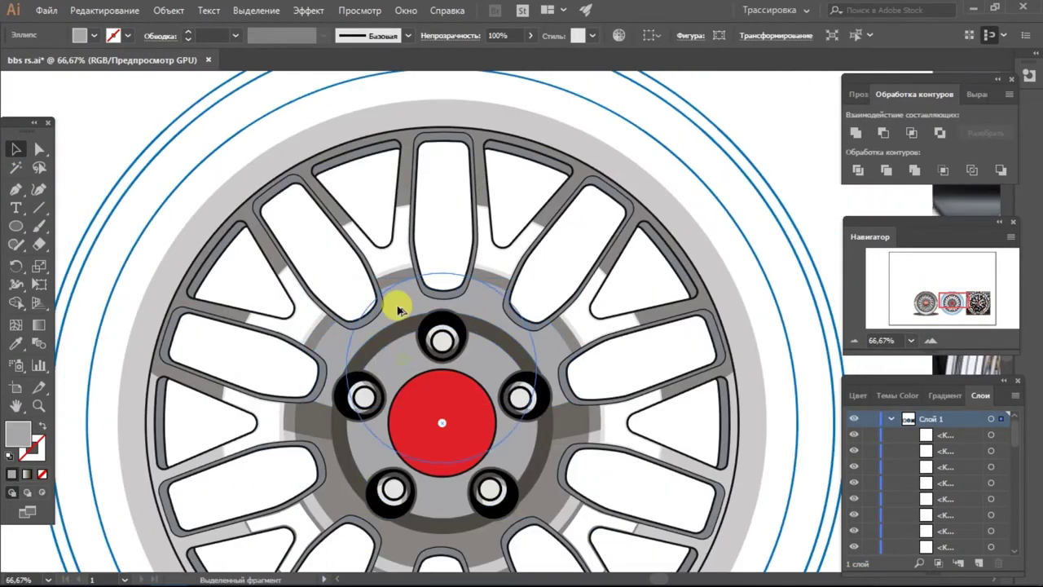
left_click_drag(435, 225, 337, 453)
left_click(16, 343)
left_click(342, 387)
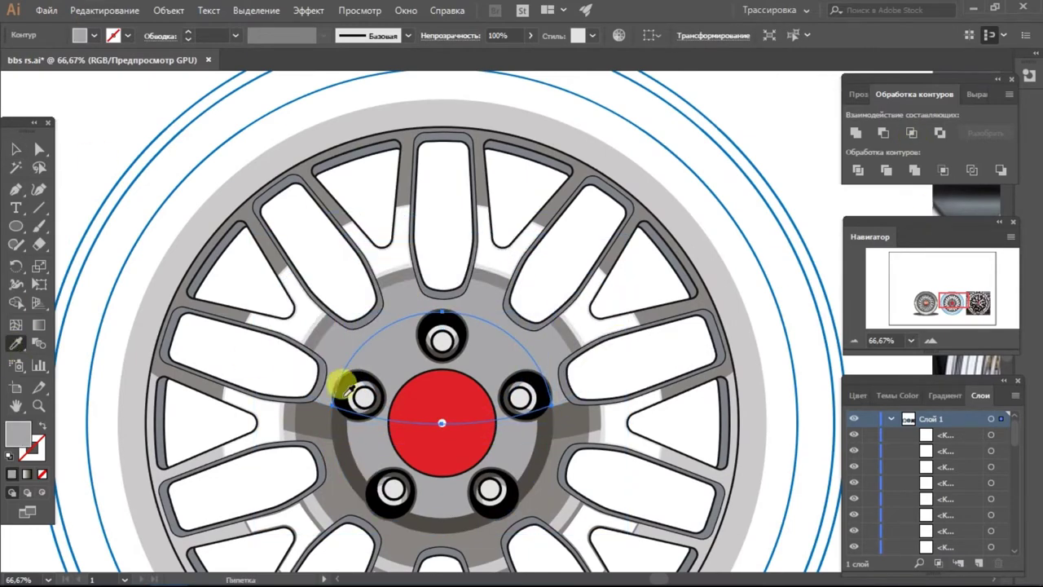
left_click(530, 35)
left_click_drag(493, 40, 481, 58)
key("v")
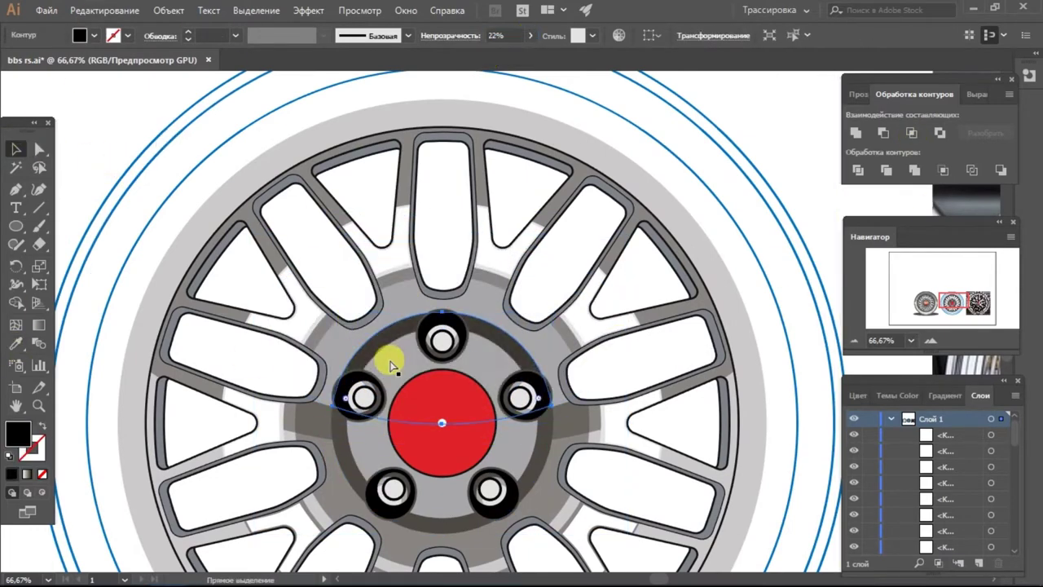
- Load the Металл metal swatch library from the fill swatches
left_click(95, 35)
left_click(16, 137)
left_click(84, 321)
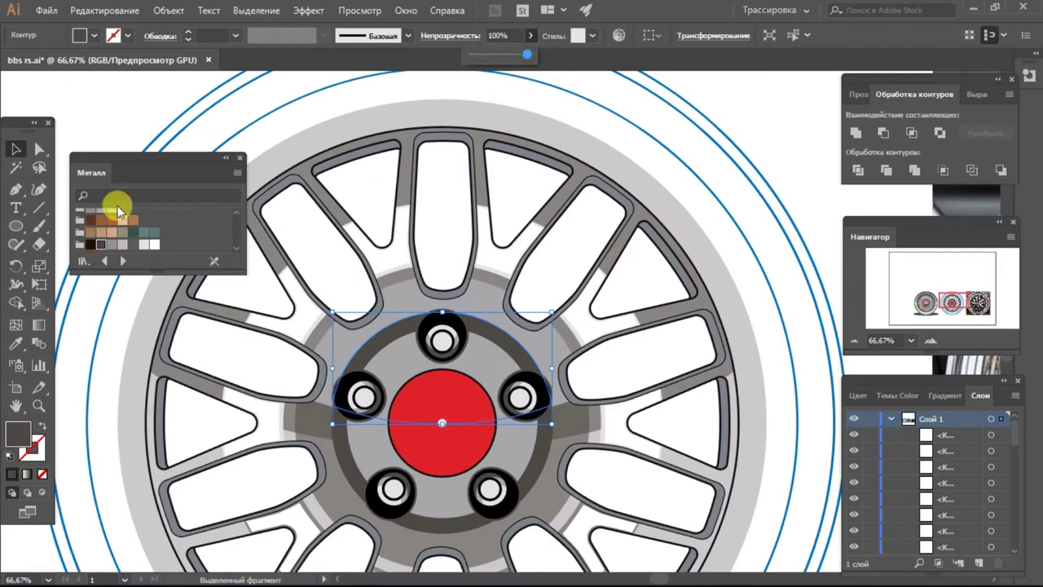
left_click_drag(146, 158, 173, 100)
scroll(356, 179, "down", 3)
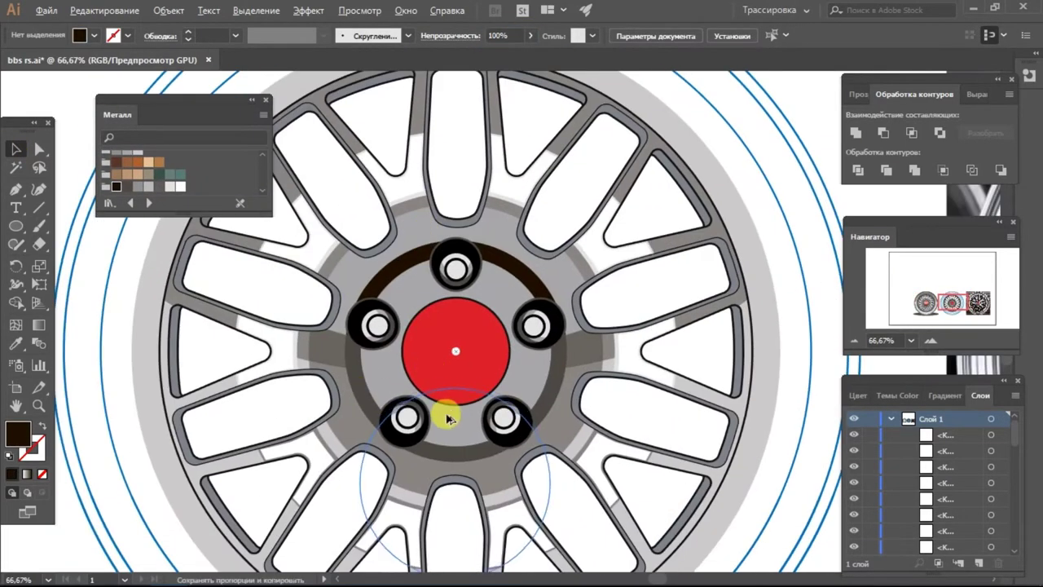
- Resize the grey hub ellipse and select the arc shape over the bolts
left_click(447, 419)
mouse_move(342, 390)
left_mouse_down()
mouse_move(240, 397)
mouse_move(418, 473)
left_mouse_up()
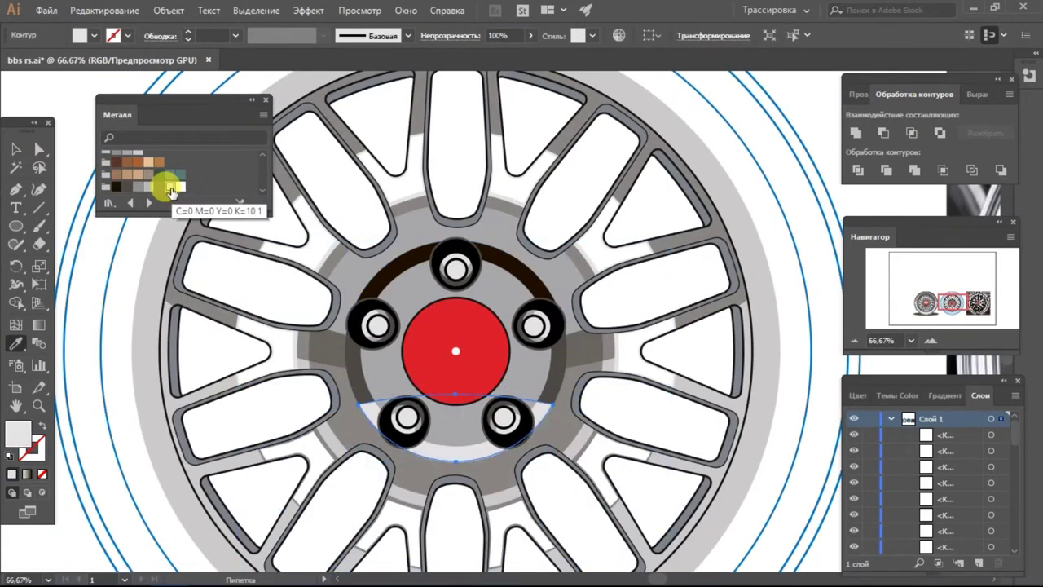
left_click(43, 111)
key("ctrl+minus")
key("ctrl+minus")
key("ctrl+plus")
key("ctrl+plus")
left_click(500, 338)
left_click(435, 272)
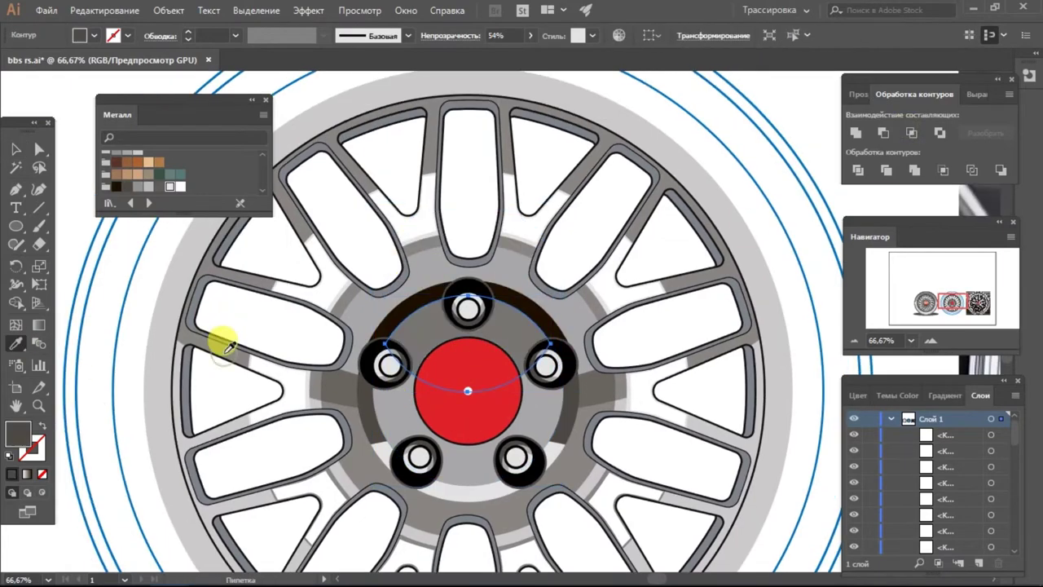
key("ctrl+minus")
key("ctrl+plus")
key("ctrl+plus")
- Fill the hub ellipse with the sampled light grey colour
left_click(391, 376)
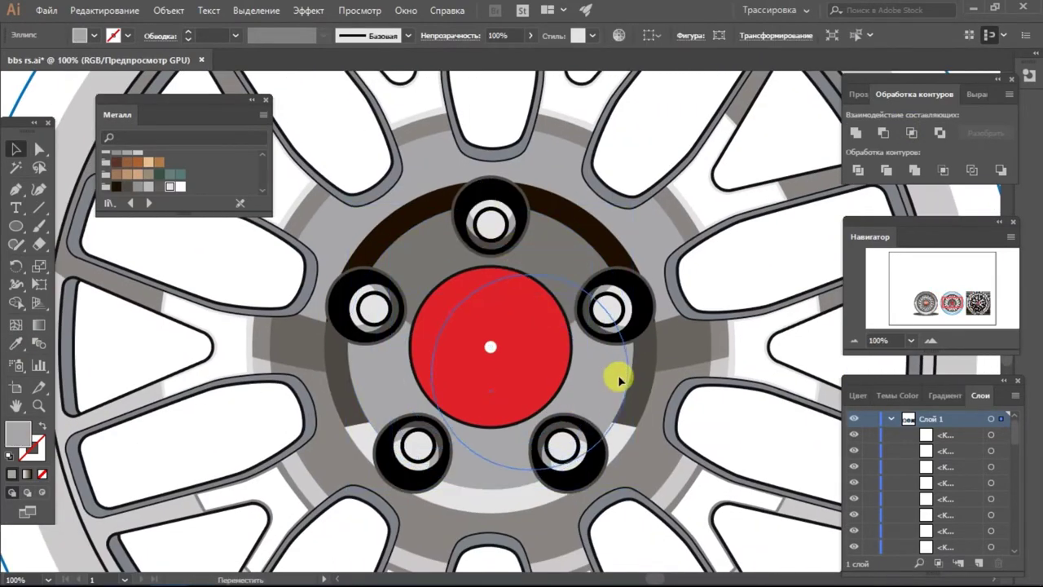
key("i")
left_click(621, 417)
key("ctrl+minus")
key("ctrl+minus")
key("ctrl+minus")
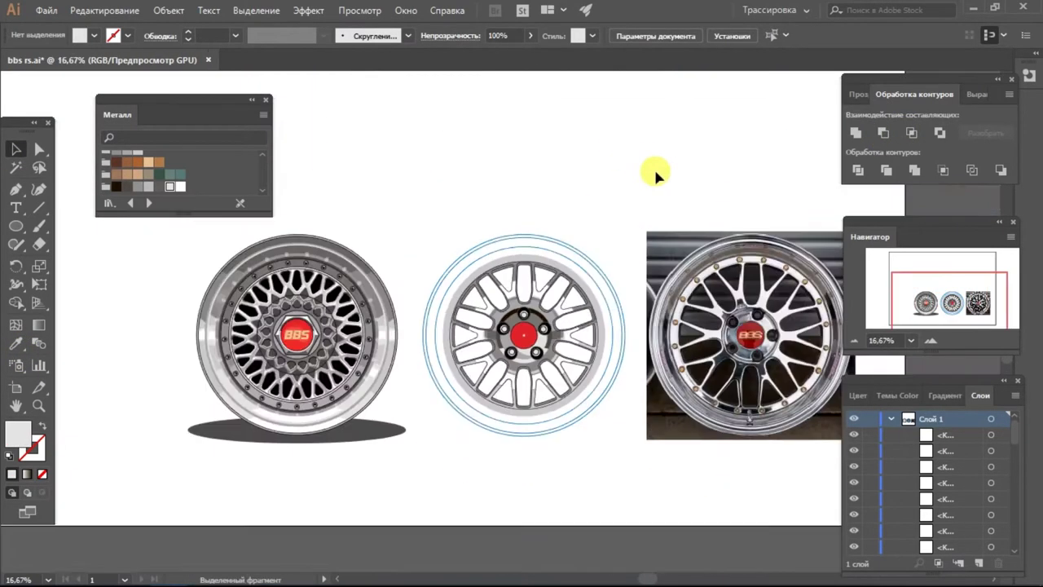
key("ctrl+plus")
key("ctrl+plus")
key("ctrl+plus")
key("ctrl+plus")
- Finish the dark wedge shape at a spoke base with the Pen tool
key("p")
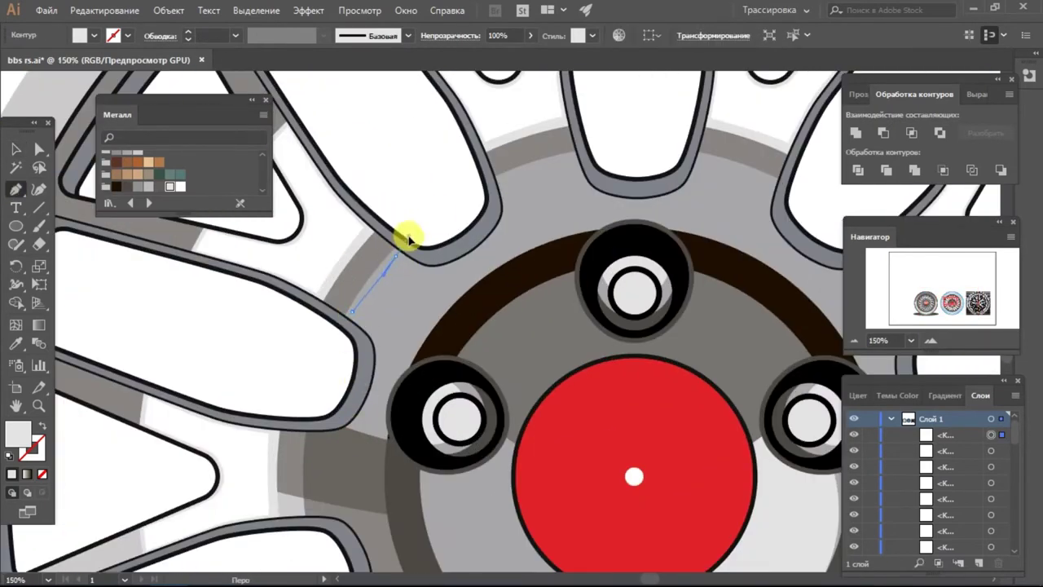
left_click_drag(409, 239, 418, 270)
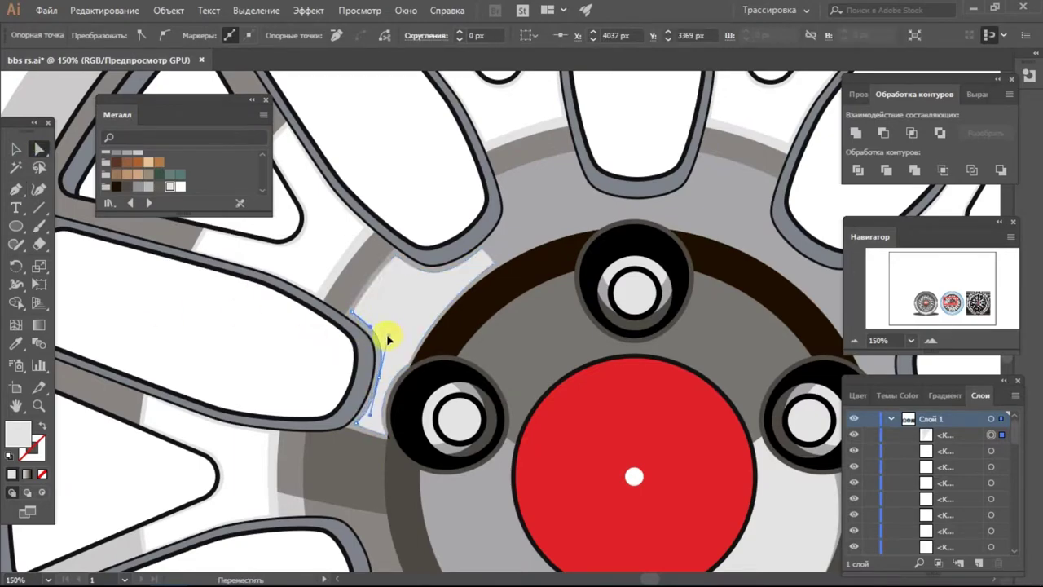
key("ctrl+shift+a")
key("v")
key("ctrl+minus")
key("ctrl+minus")
key("ctrl+minus")
key("ctrl+plus")
key("ctrl+plus")
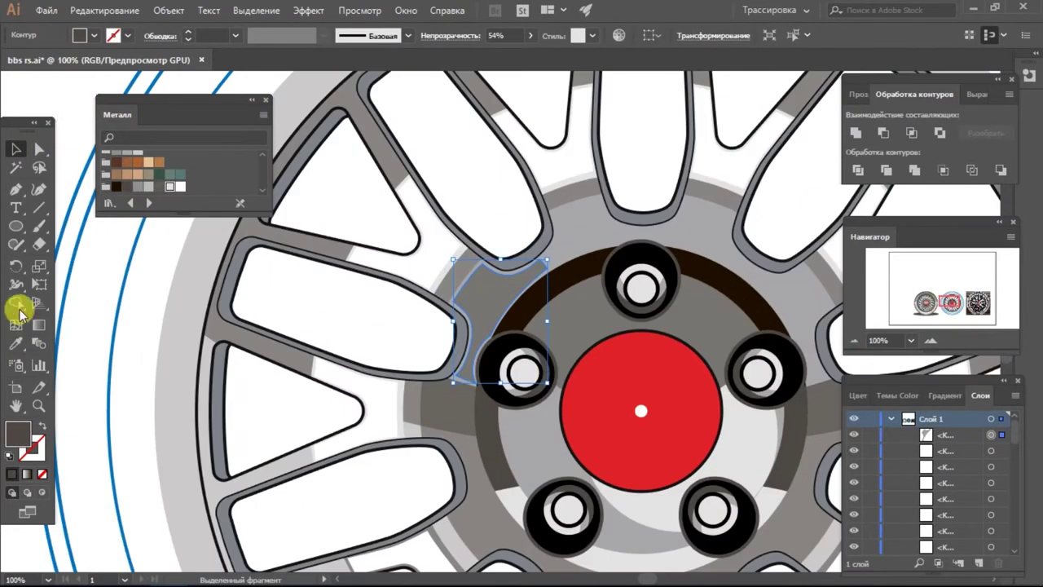
- Copy the wedge rotated 36° and repeat it around the hub
left_click(649, 485, "alt")
type("360/10")
left_click(548, 530)
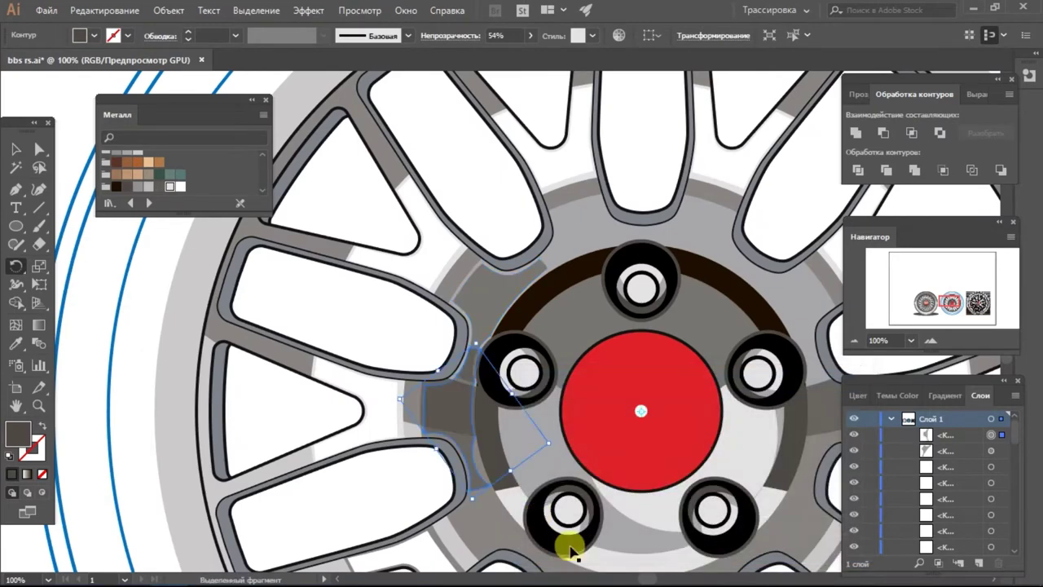
key("ctrl+d")
key("ctrl+d")
key("ctrl+d")
key("ctrl+d")
key("ctrl+d")
key("ctrl+d")
- Combine the selected hub shapes into a single shape with Pathfinder
key("v")
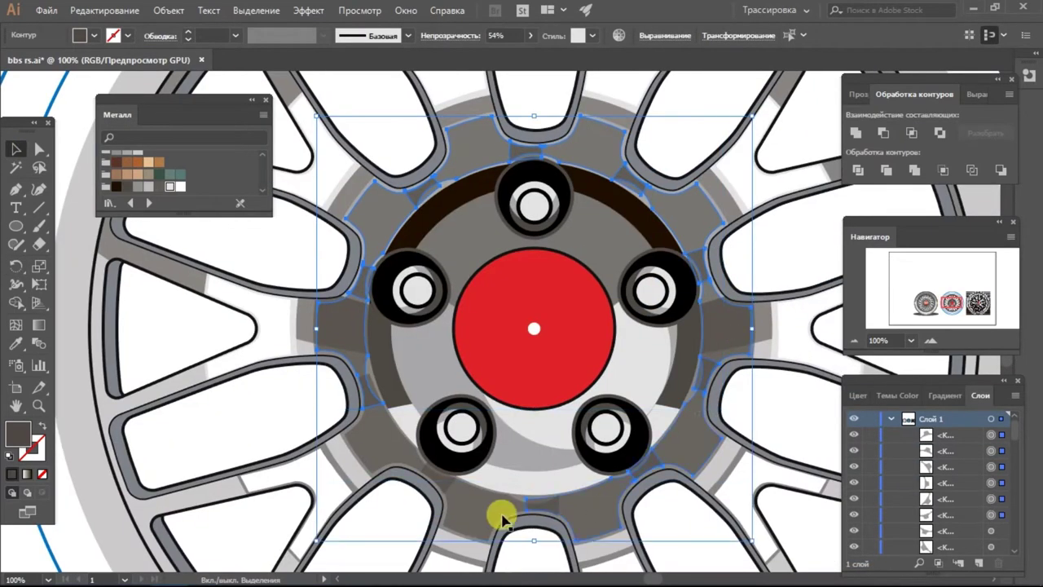
left_click(101, 321)
key("ctrl+plus")
left_click(578, 489)
left_click(41, 155)
key("ctrl+minus")
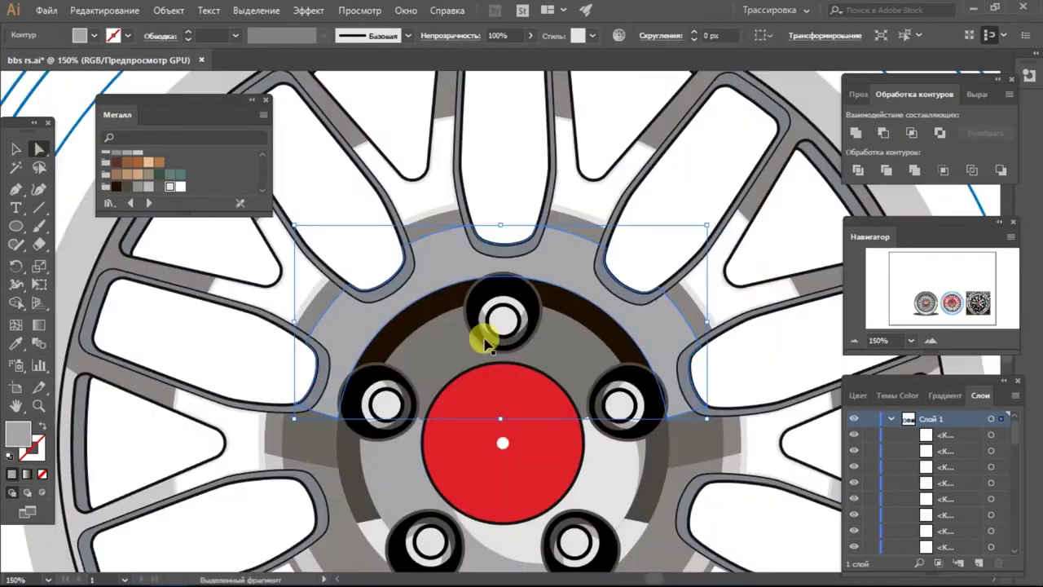
key("ctrl+minus")
key("ctrl+plus")
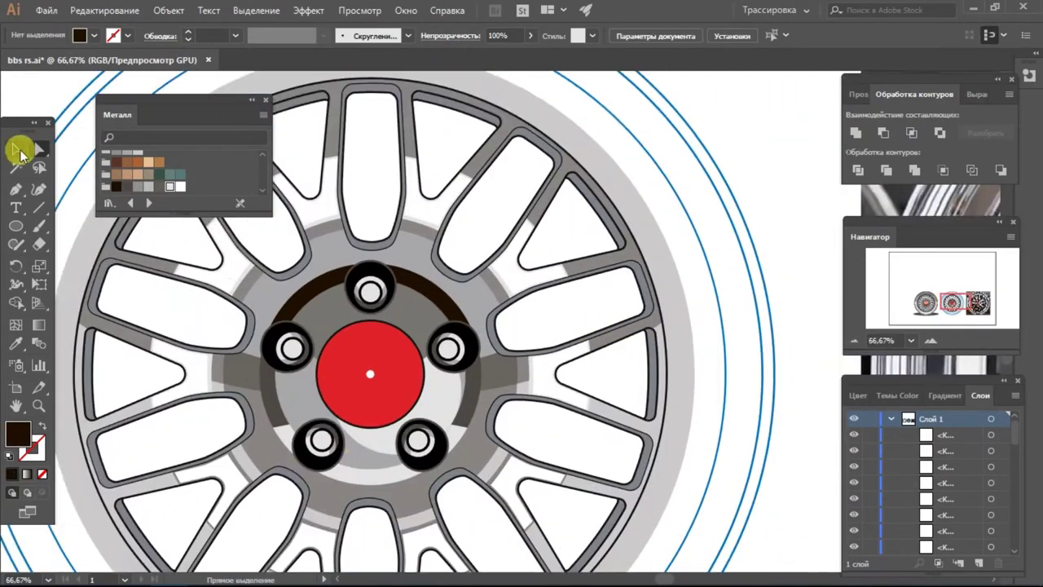
- Fill the large spoke-opening shape black and send it behind the spokes
left_click(400, 419)
left_click(911, 132)
key("i")
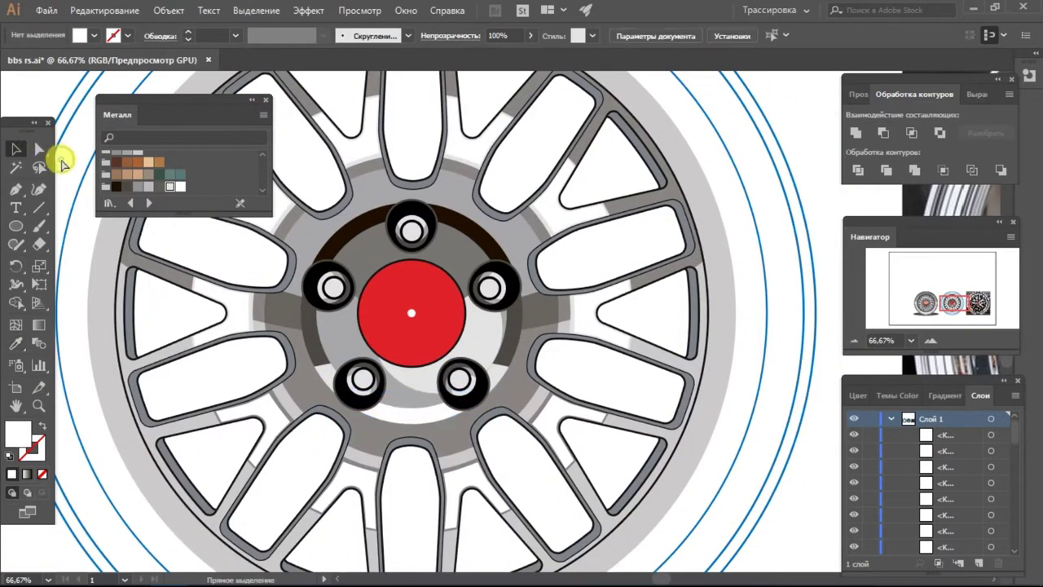
key("ctrl+minus")
key("ctrl+minus")
left_click(389, 275)
right_click(384, 204)
left_click(659, 423)
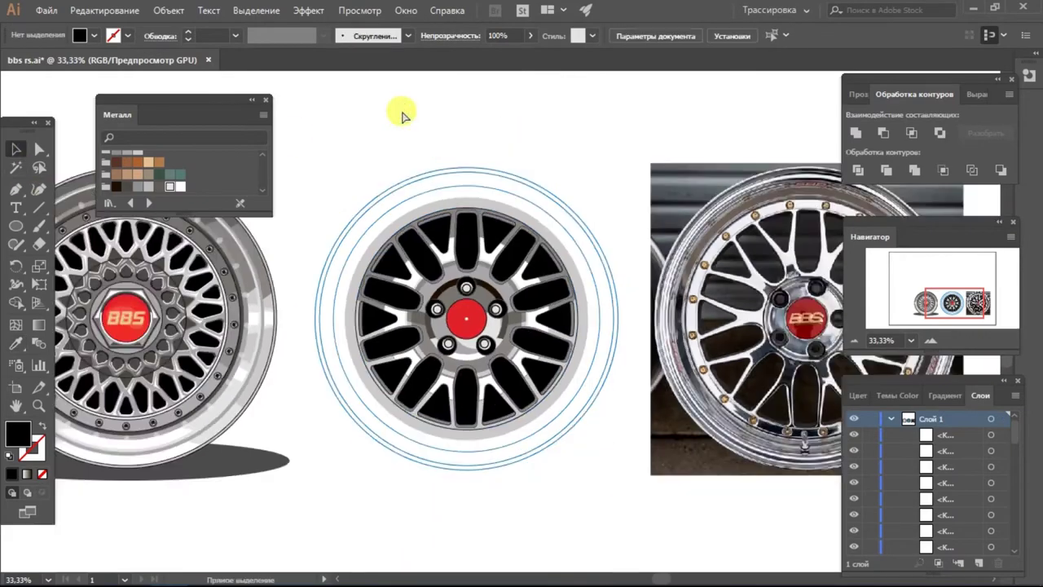
key("ctrl+plus")
key("ctrl+plus")
key("ctrl+plus")
key("ctrl+plus")
- Dock the Metal swatch library beside the Navigator and select the upper spoke shapes
mouse_move(116, 114)
left_mouse_down()
mouse_move(887, 234)
mouse_move(917, 221)
left_mouse_up()
key("ctrl+minus")
key("ctrl+minus")
left_click(337, 440)
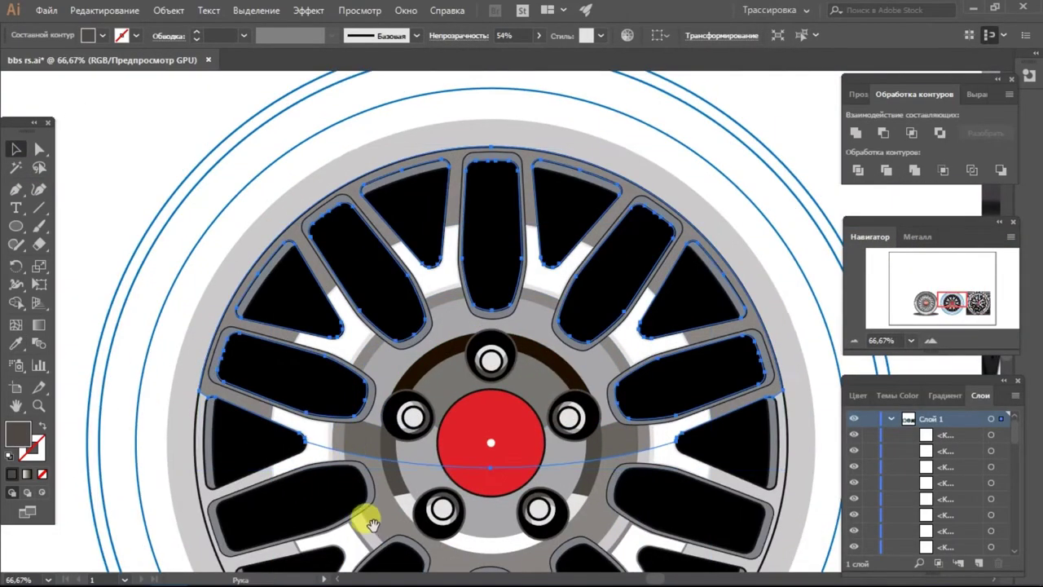
left_click_drag(371, 524, 351, 435)
- Exit isolation mode and draw a small Pen triangle below the top spoke
double_click(163, 136)
key("ctrl+1")
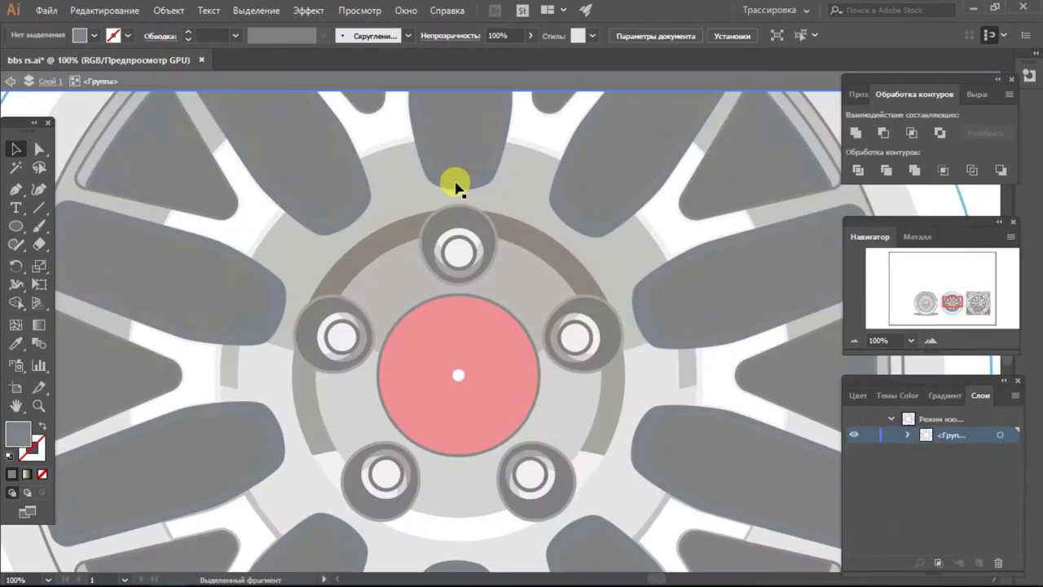
key("ctrl+minus")
key("ctrl+minus")
key("ctrl+minus")
key("Escape")
key("ctrl+plus")
key("ctrl+plus")
key("ctrl+plus")
key("p")
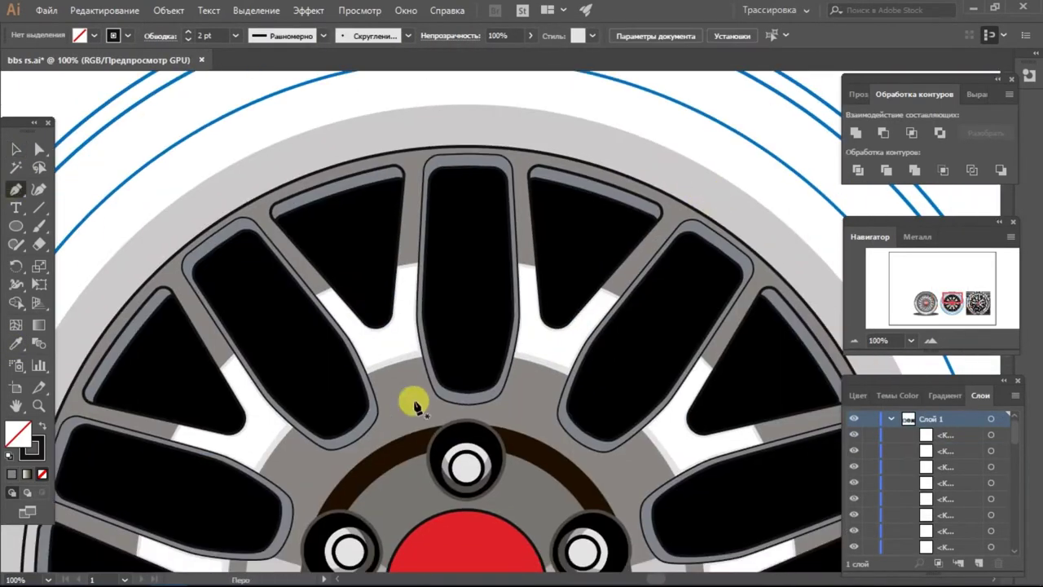
left_click(509, 417)
right_click(477, 401)
left_click(478, 396)
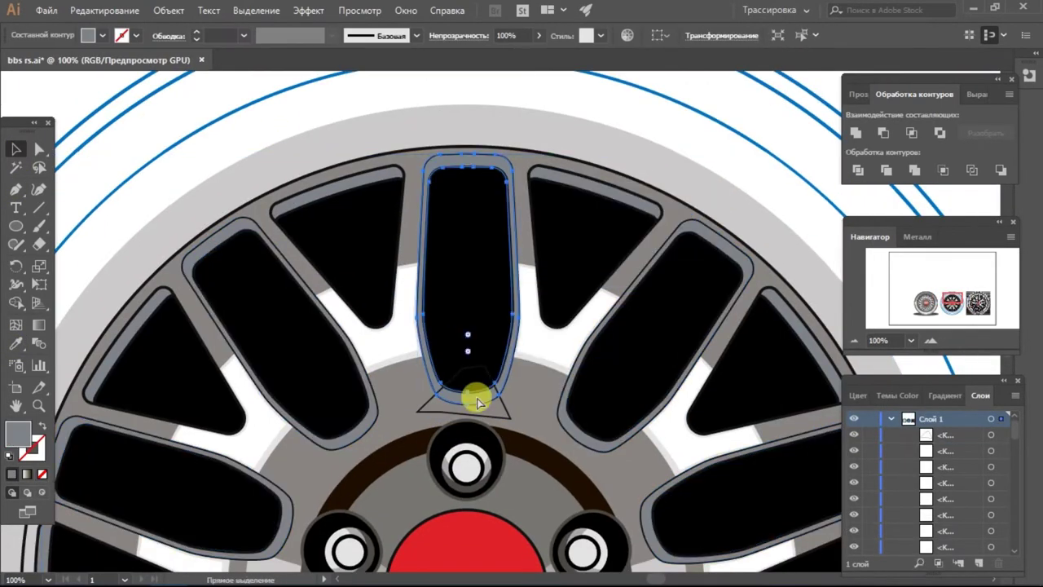
- Rotate-copy the triangle around the wheel centre at 360/10 degrees and repeat it
key("r")
scroll(200, 380, "down", 3)
key("Return")
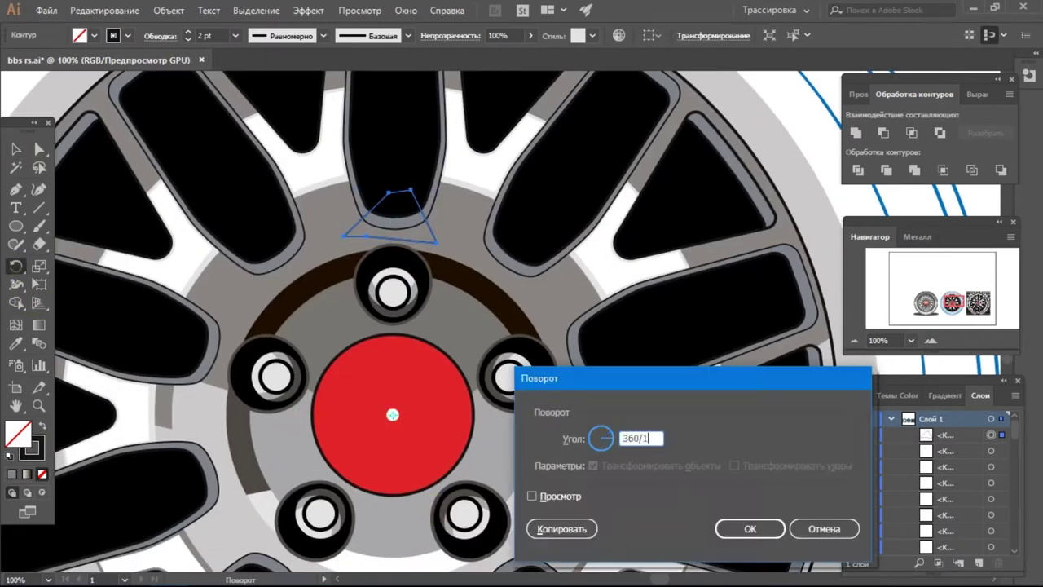
left_click(552, 527)
key("ctrl+d")
key("ctrl+d")
key("ctrl+d")
key("ctrl+d")
left_click(16, 149)
- Eyedrop white onto the small shapes at the top and left spoke bottoms
left_click(363, 240)
left_click(363, 232)
key("i")
left_click(163, 265)
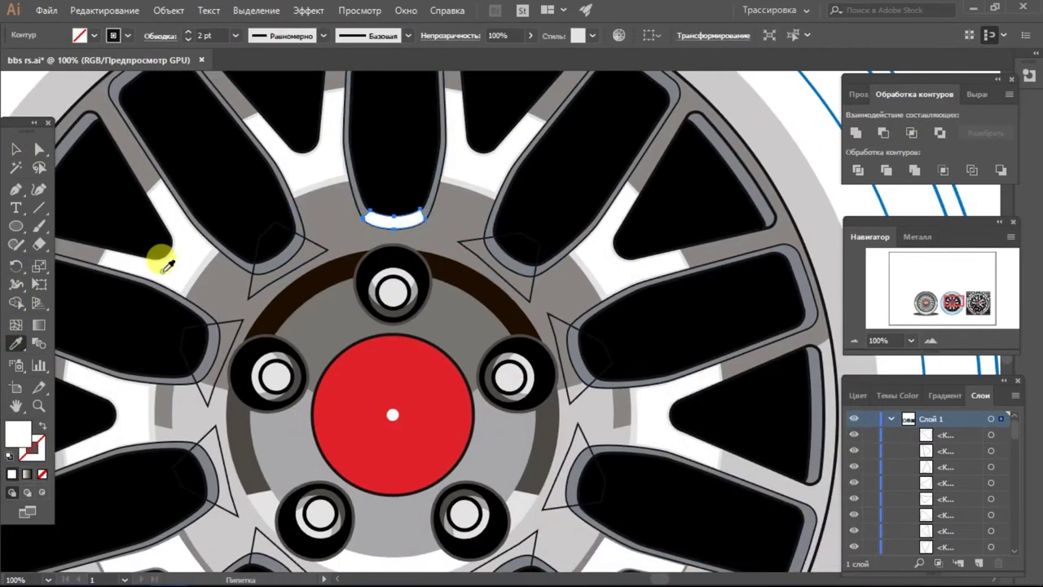
left_click(276, 258)
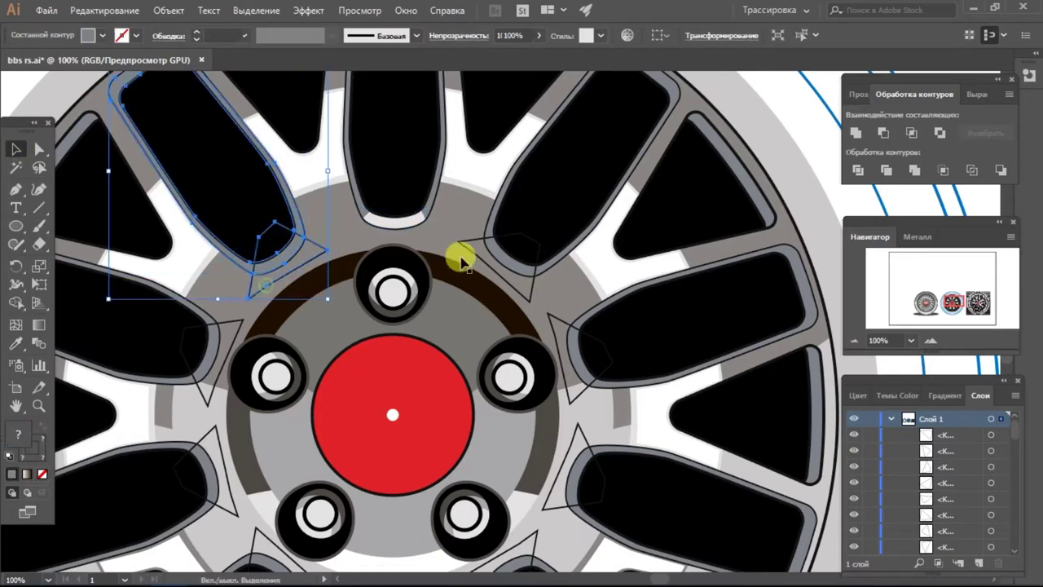
key("i")
left_click(396, 221)
left_click_drag(396, 221, 328, 206)
- Fill the shape under the right spoke white and extend a curved spoke-edge highlight path
left_click(444, 243)
key("i")
left_click(225, 238)
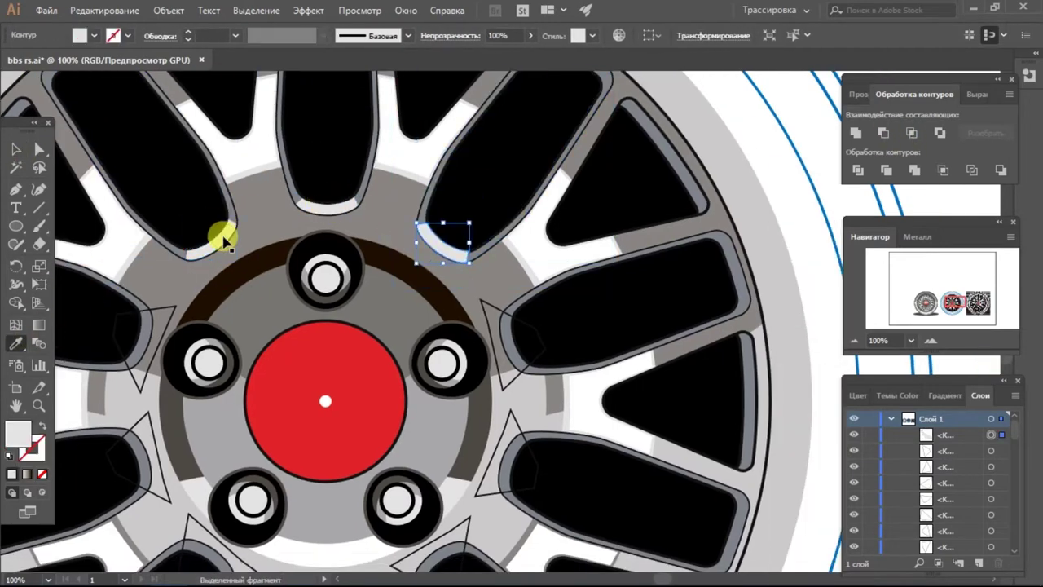
left_click_drag(731, 307, 774, 298)
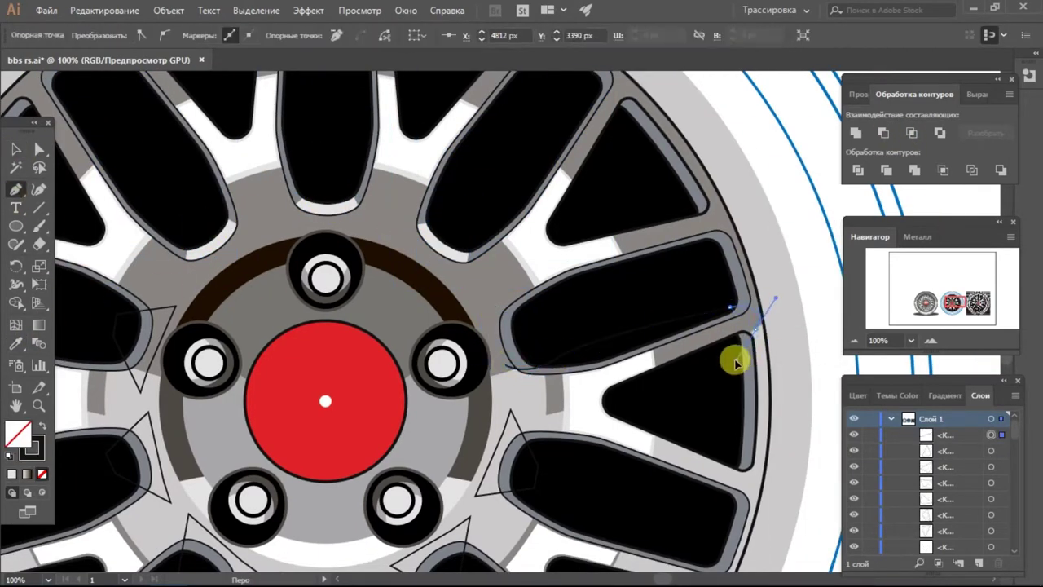
key("v")
left_click_drag(426, 371, 522, 334)
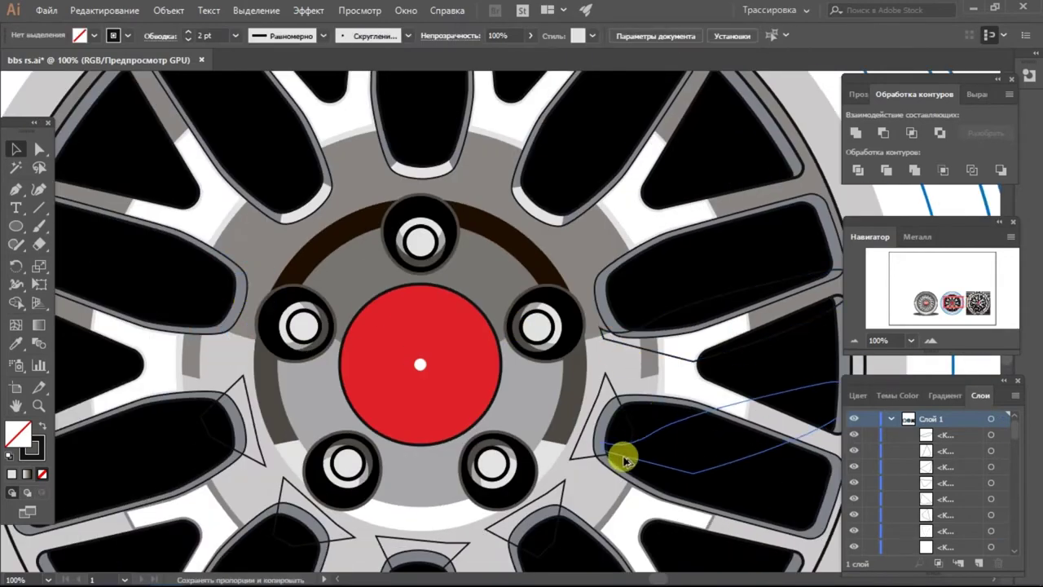
left_click_drag(624, 461, 552, 336)
- Reflect a copy of the spoke-edge path and move it left of the hub
left_click(682, 338)
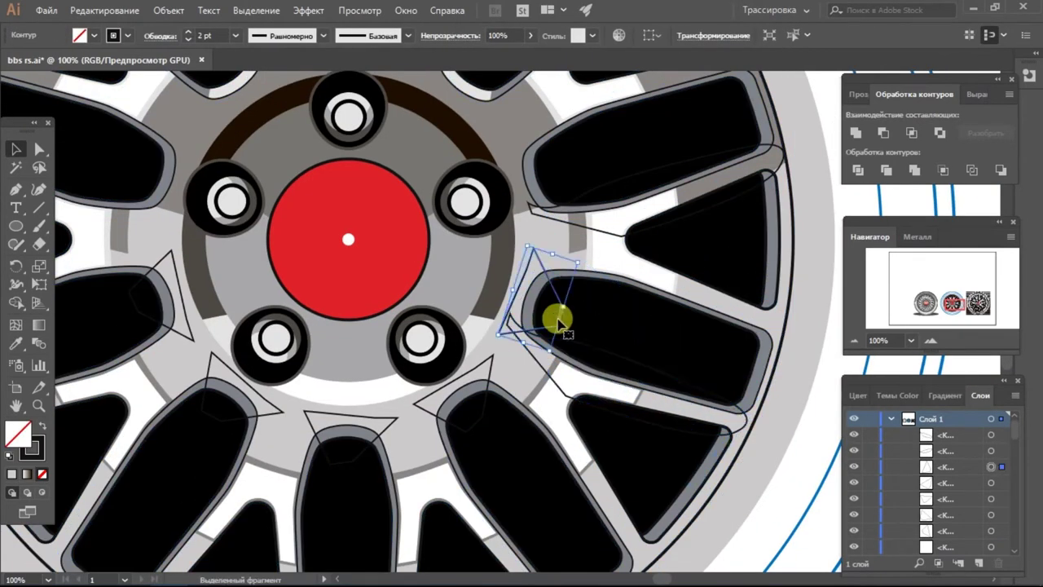
left_click_drag(553, 241, 699, 233)
right_click(274, 226)
left_click(559, 484)
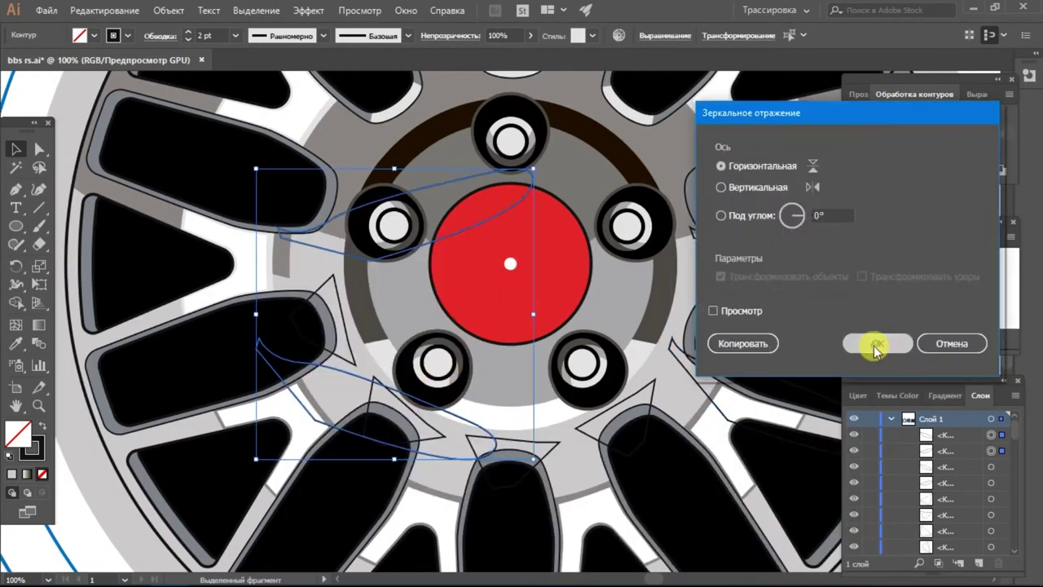
left_click(866, 345)
right_click(478, 277)
left_click(236, 279)
left_click(867, 343)
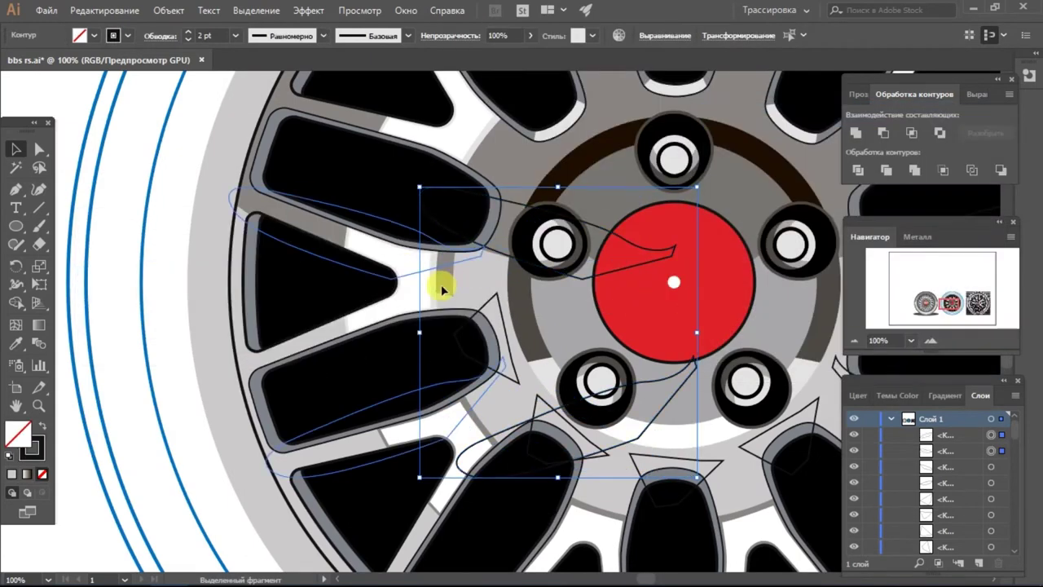
left_click_drag(443, 280, 268, 280)
- Recolour the spoke-edge highlight paths on both sides light grey
left_click_drag(871, 250, 513, 263)
left_click(512, 263)
left_click(494, 392, "shift")
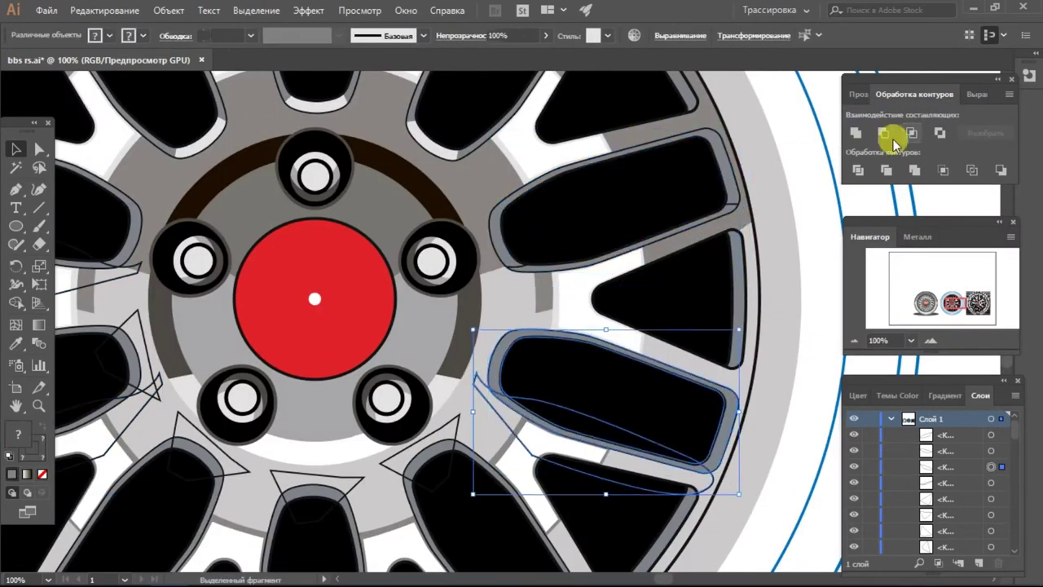
key("i")
left_click(64, 129)
left_click_drag(112, 299, 419, 326)
left_click(408, 310)
scroll(408, 310, "up", 2)
left_click(459, 400)
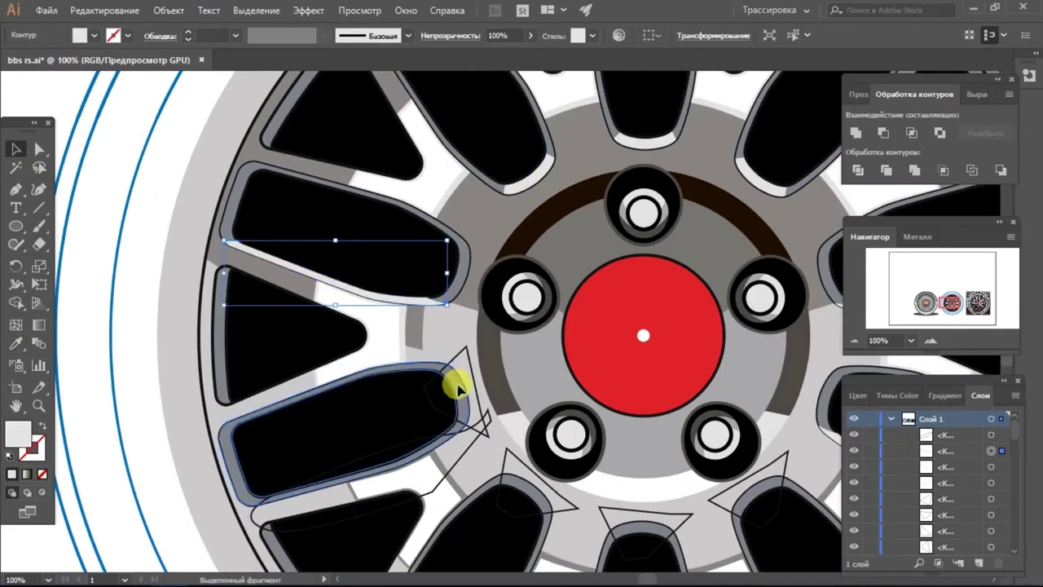
- Select the upper and lower spoke-edge highlight paths for mirroring
key("ctrl+shift+a")
left_click(449, 438)
left_click(447, 302, "shift")
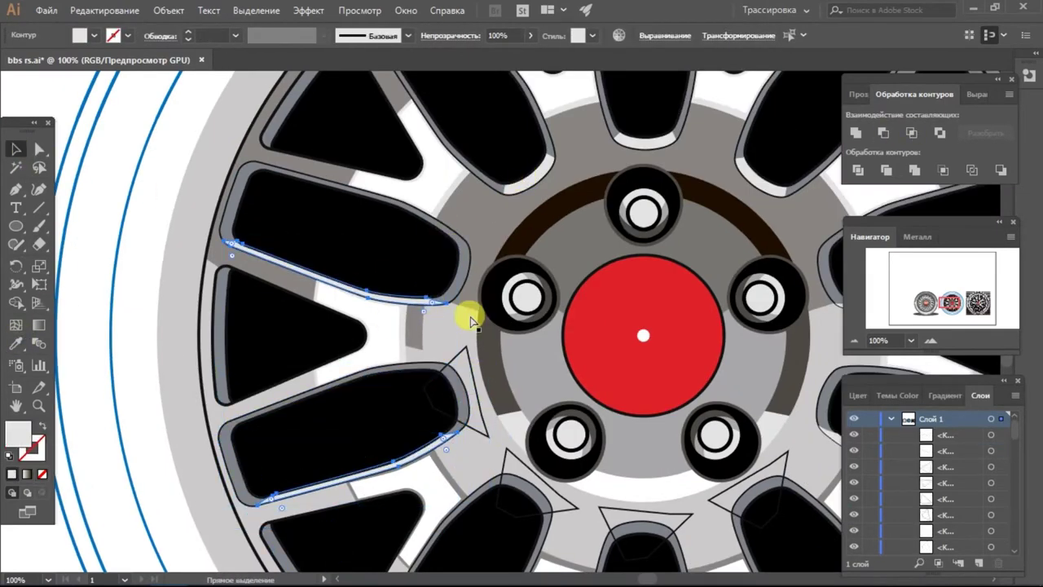
left_click_drag(988, 278, 538, 274)
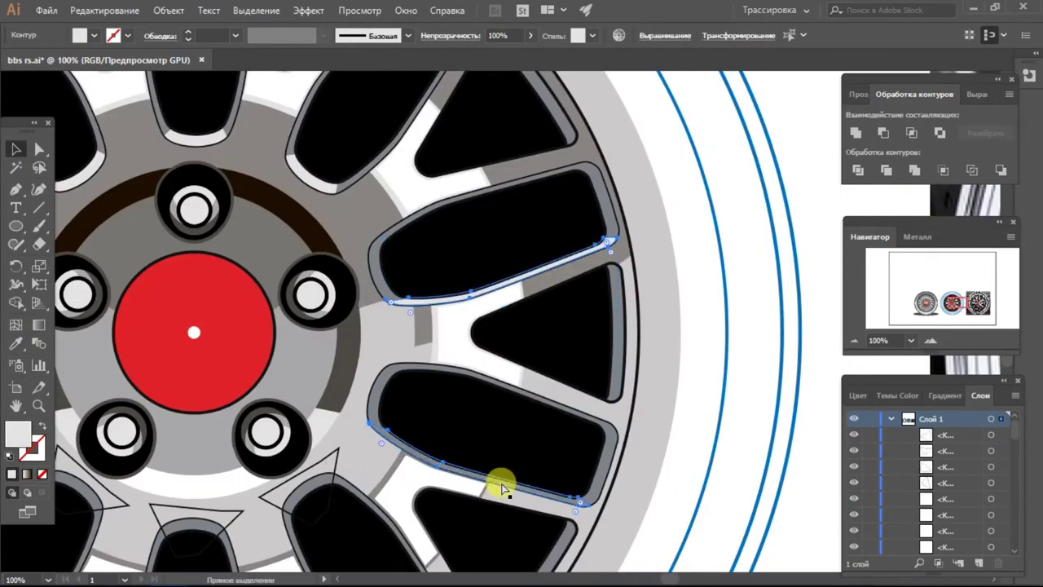
key("ctrl+shift+a")
scroll(691, 356, "down", 5)
scroll(552, 340, "up", 3)
scroll(348, 396, "up", 2)
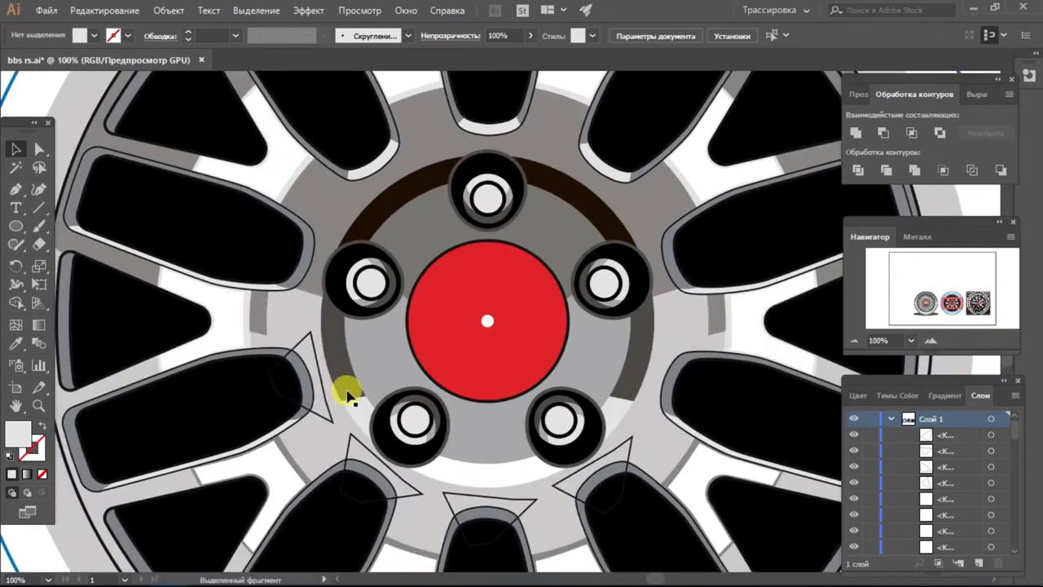
left_click(291, 424)
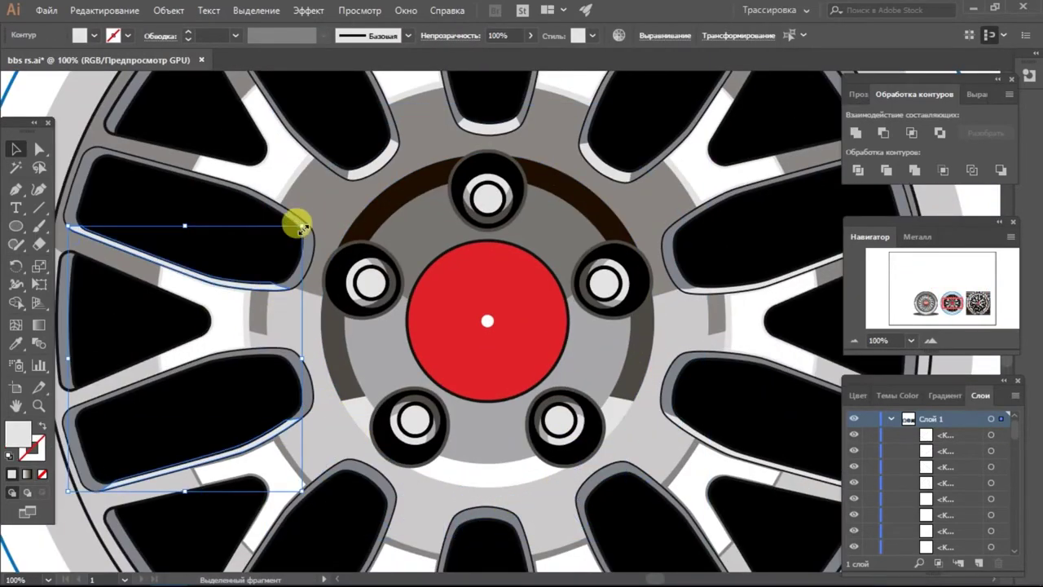
- Reflect both spoke-edge highlight strips, then zoom and pan to check their fit
left_click(298, 221, "shift")
right_click(252, 232)
left_click(506, 489)
left_click(745, 400)
scroll(391, 284, "up", 4)
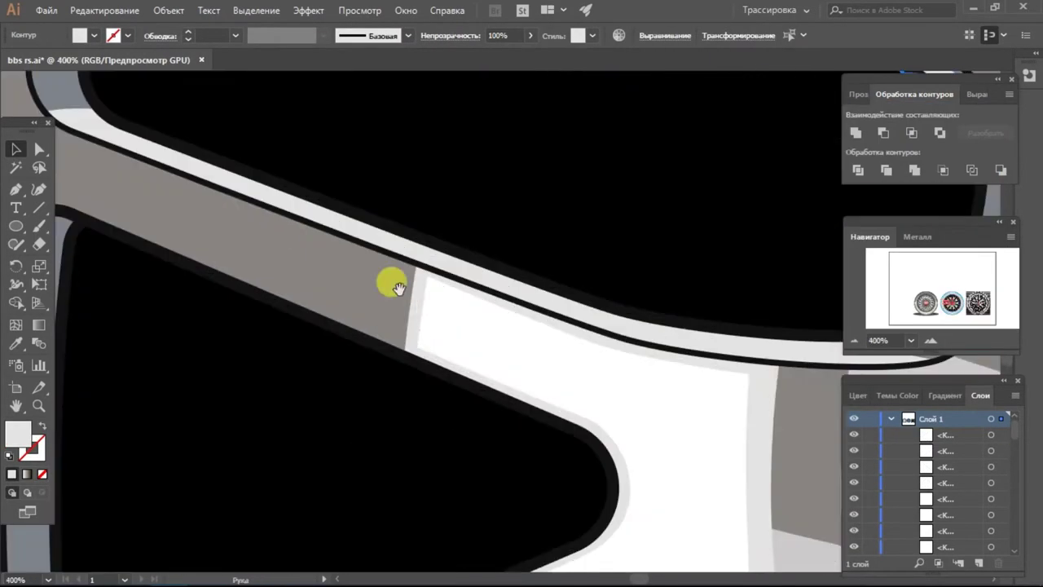
left_click_drag(391, 285, 598, 169)
scroll(601, 386, "down", 5)
left_click(508, 295)
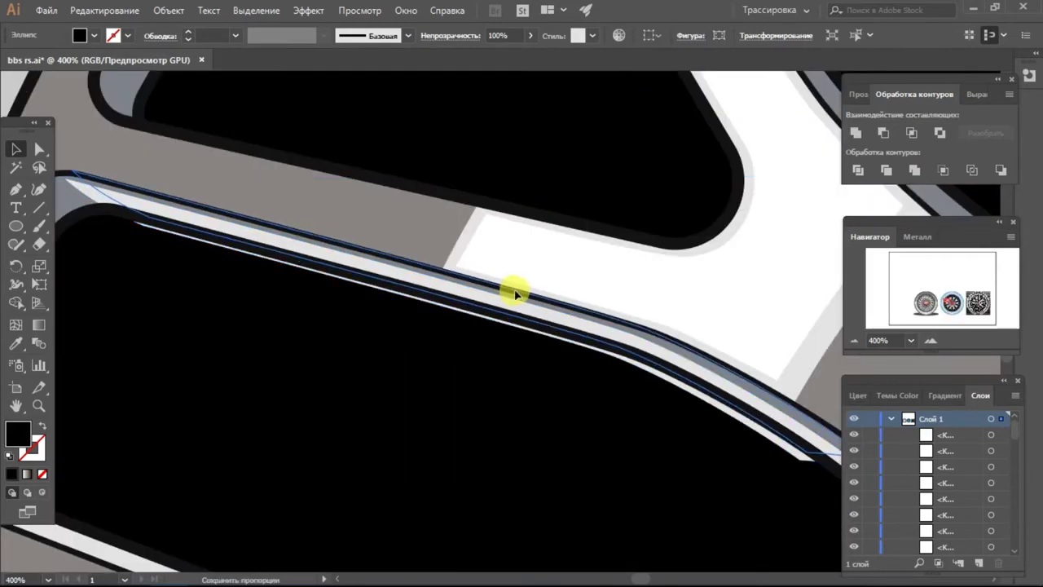
scroll(520, 300, "down", 2)
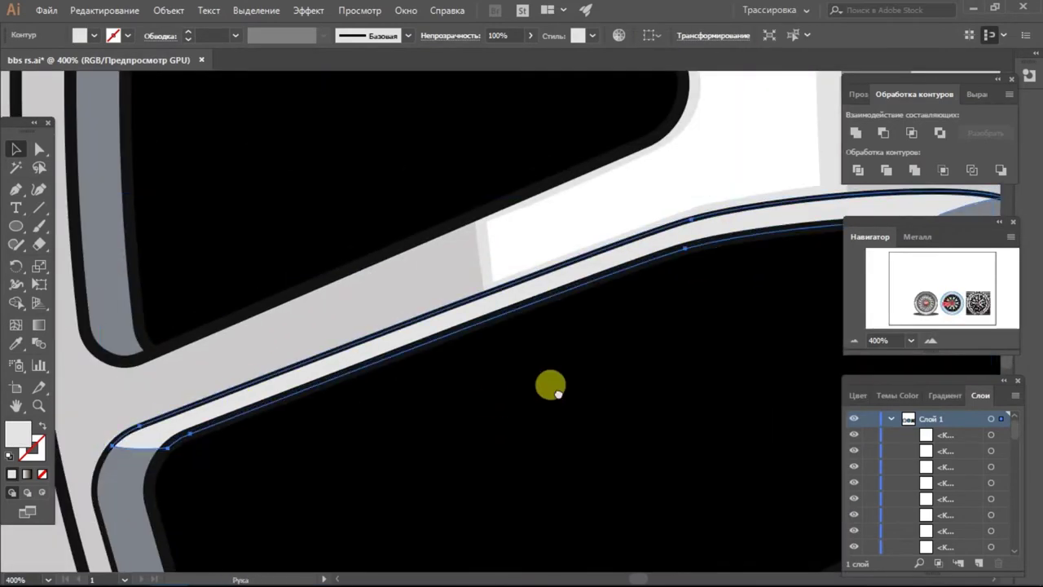
scroll(551, 386, "down", 3)
scroll(116, 151, "down", 3)
- Select the thin dark brown shadow path near the hub and reflect it
scroll(373, 233, "down", 2)
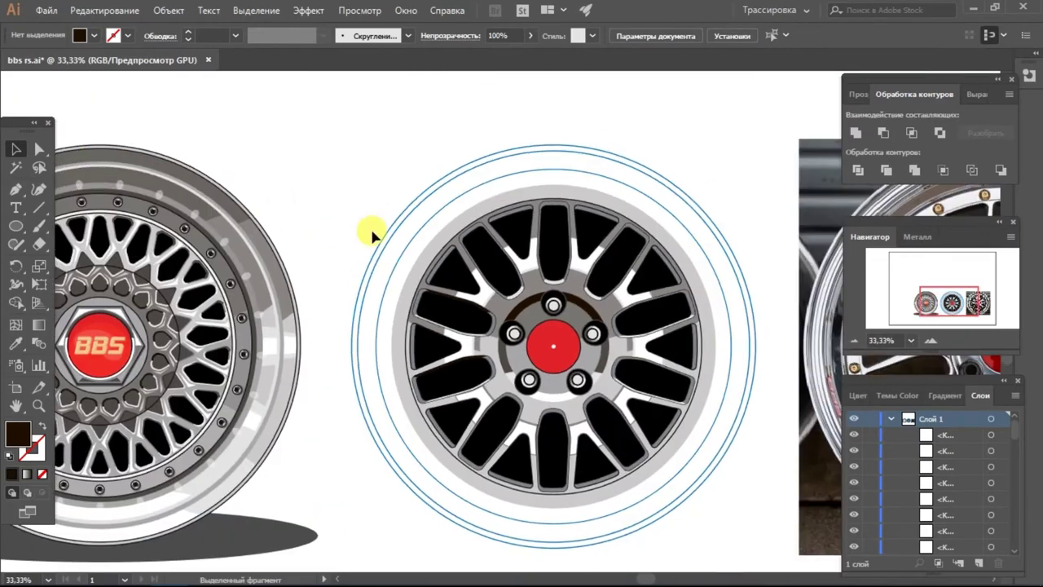
scroll(383, 248, "up", 2)
left_click_drag(383, 249, 281, 151)
left_click(664, 208)
right_click(668, 231)
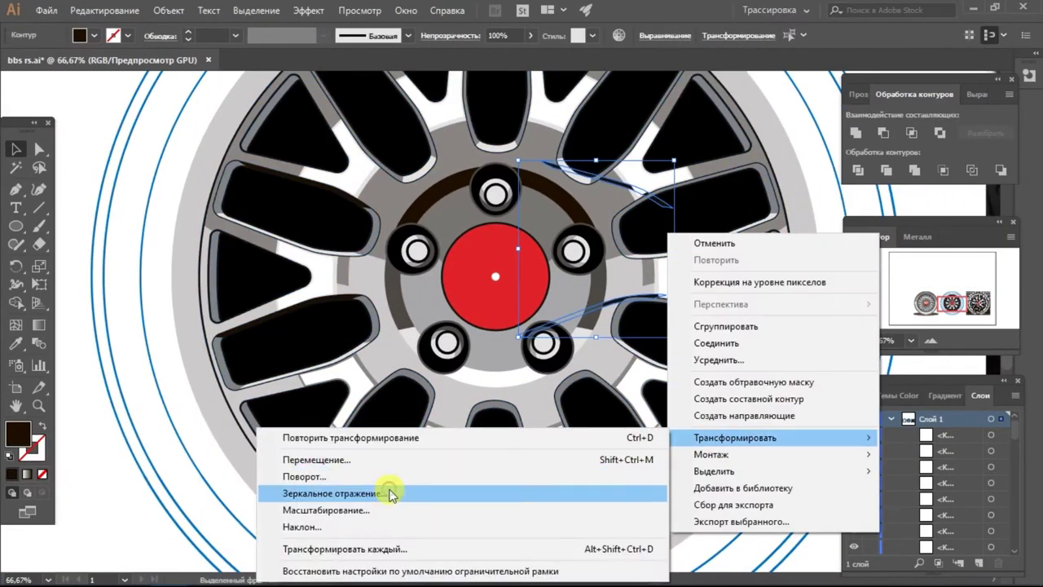
left_click(391, 491)
left_click(846, 334)
- Drag the shadow strip onto the top edges of successive spoke openings
scroll(245, 448, "up", 2)
left_click_drag(473, 460, 570, 128)
scroll(570, 128, "up", 2)
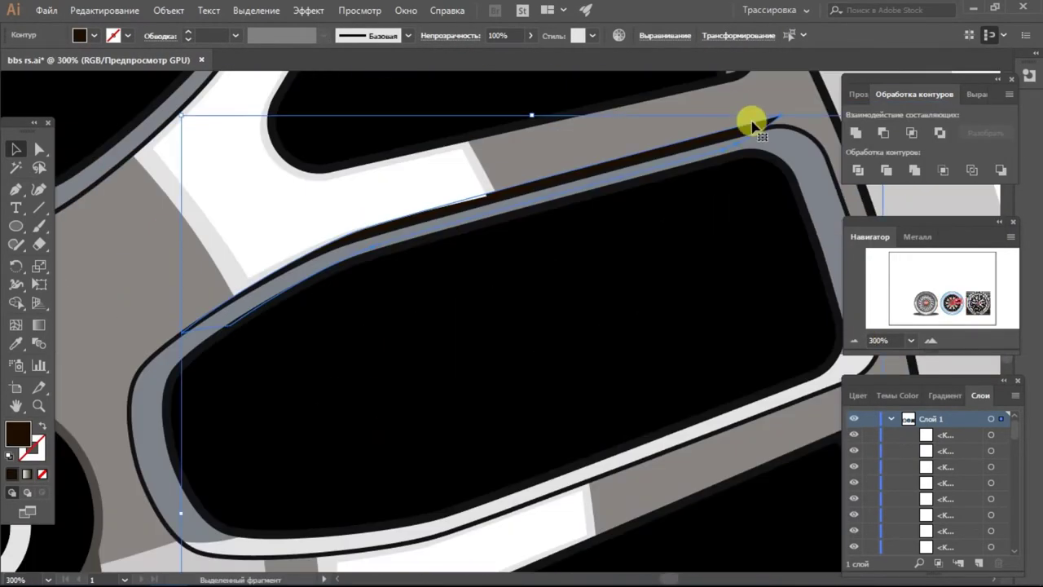
mouse_move(750, 122)
left_mouse_down()
mouse_move(724, 156)
mouse_move(791, 161)
left_mouse_up()
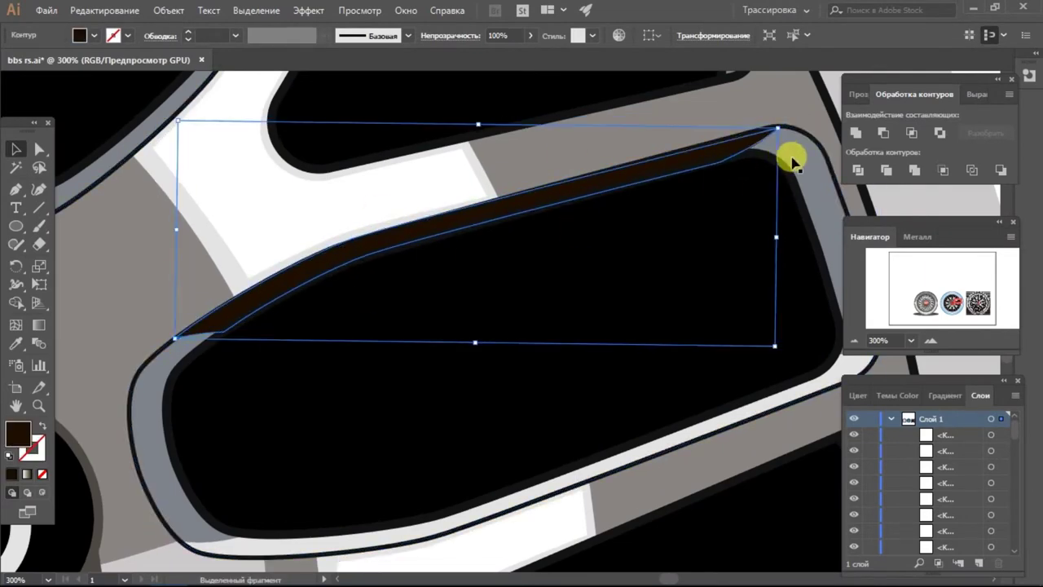
left_click_drag(618, 179, 163, 338)
scroll(726, 221, "down", 2)
scroll(524, 307, "up", 2)
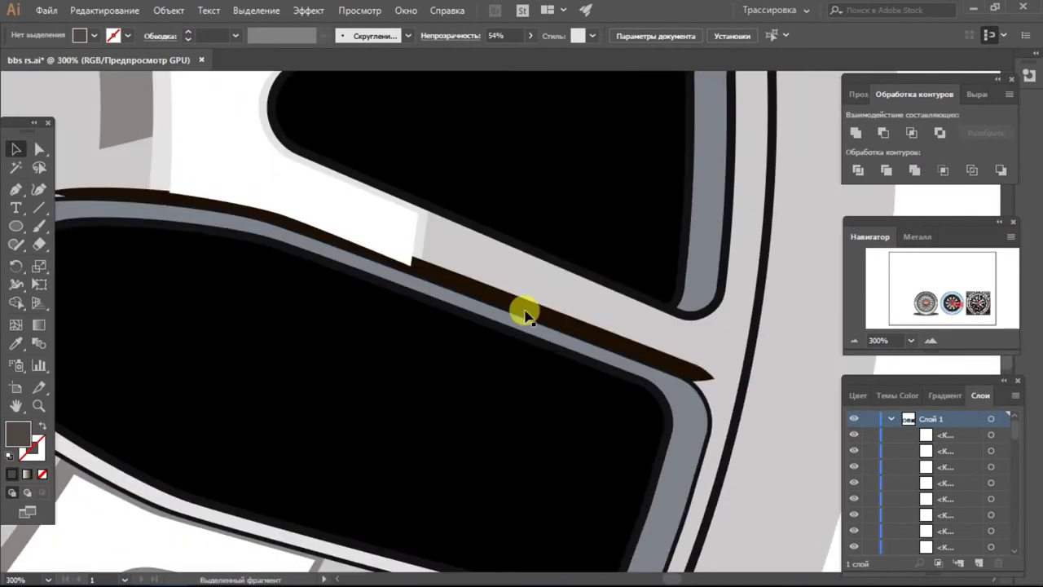
left_click_drag(524, 307, 240, 226)
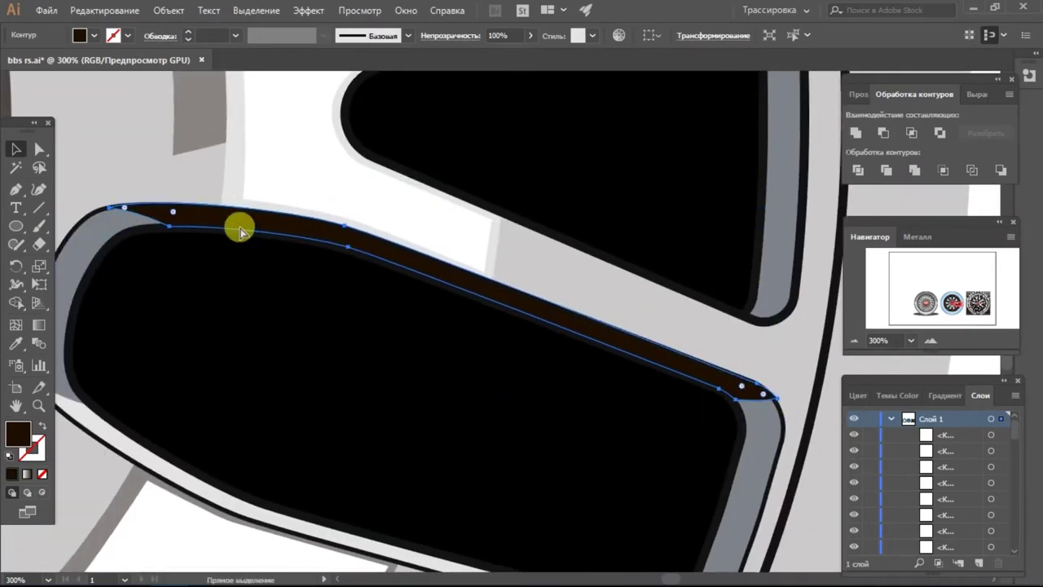
scroll(143, 202, "up", 2)
mouse_move(142, 202)
left_mouse_down()
mouse_move(435, 396)
mouse_move(449, 323)
left_mouse_up()
- Eyedrop white onto the lower spoke-opening edge strips
scroll(233, 204, "down", 5)
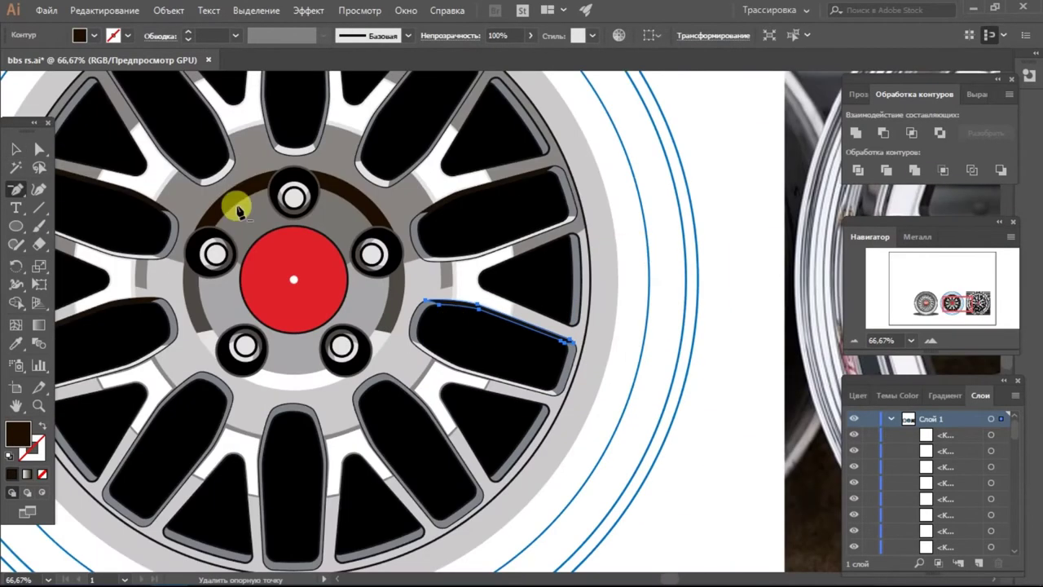
scroll(475, 282, "up", 3)
scroll(475, 282, "down", 5)
scroll(321, 121, "up", 3)
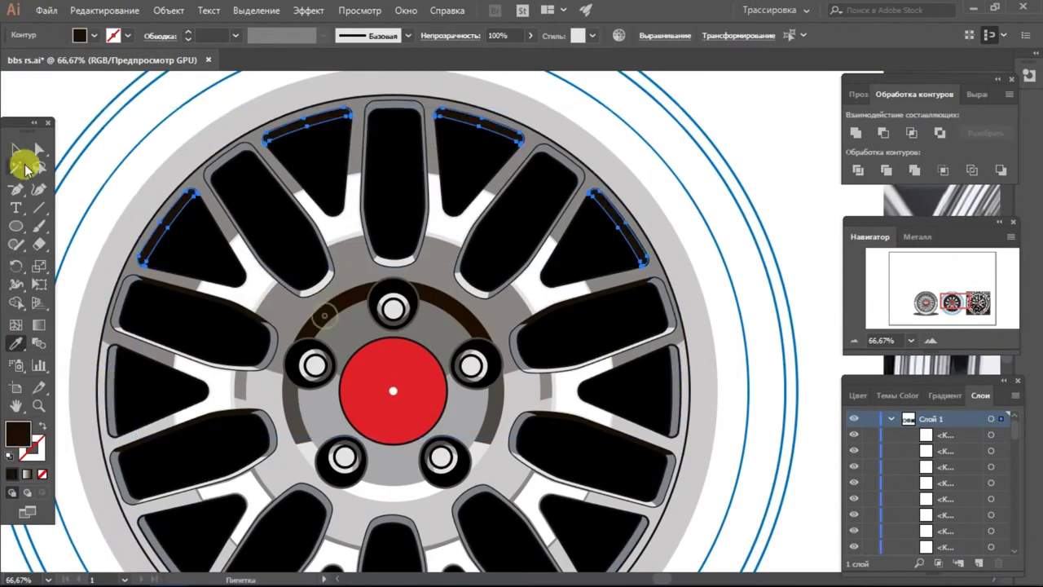
key("v")
scroll(316, 429, "down", 5)
left_click(15, 343)
scroll(287, 201, "up", 3)
left_click(287, 200)
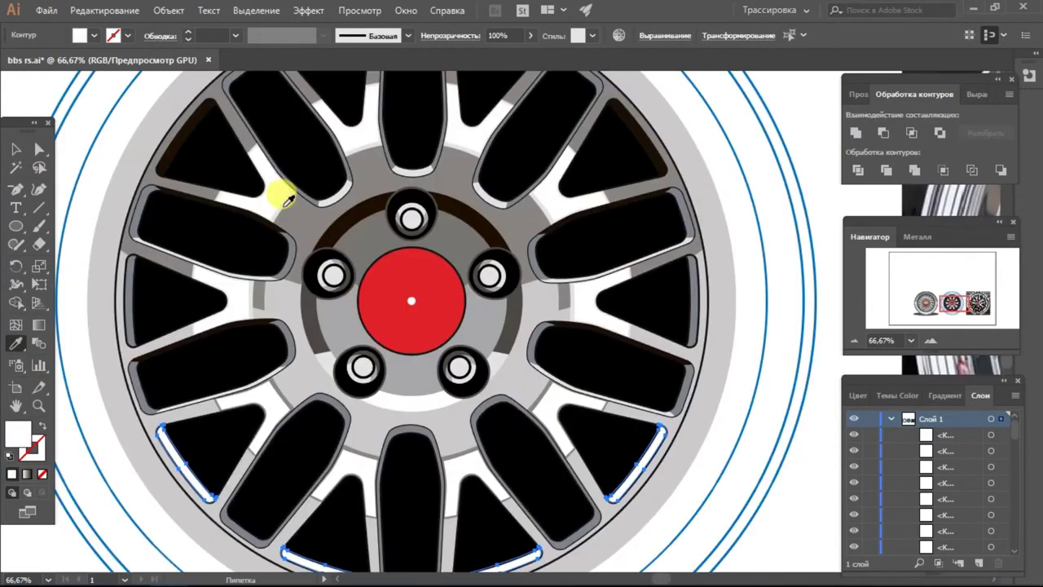
key("v")
left_click(105, 128)
- Draw a light-grey cap shape and place a copy behind a spoke top
scroll(365, 210, "down", 3)
scroll(365, 209, "up", 3)
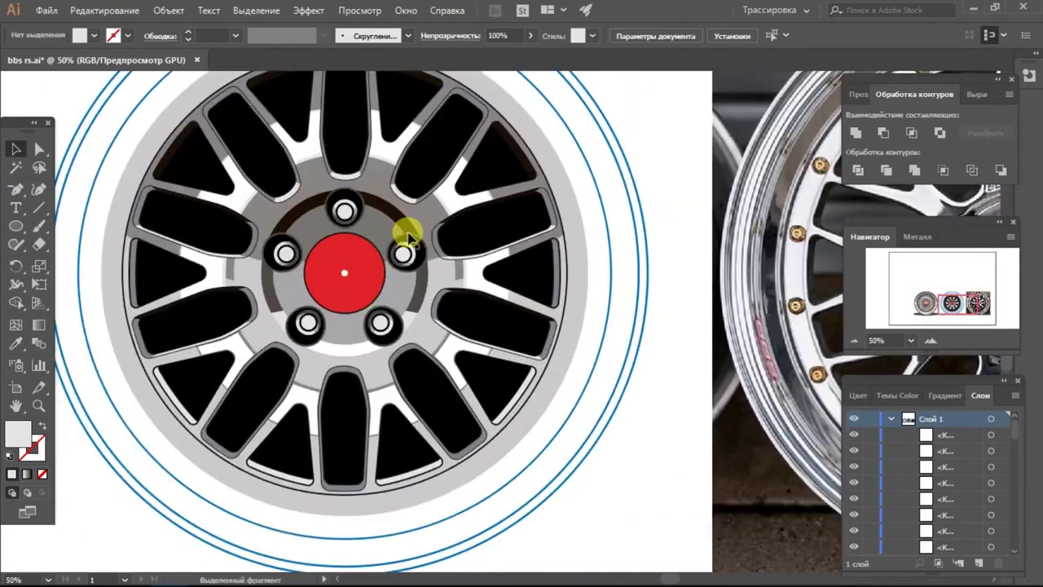
scroll(659, 245, "down", 5)
scroll(96, 206, "up", 1)
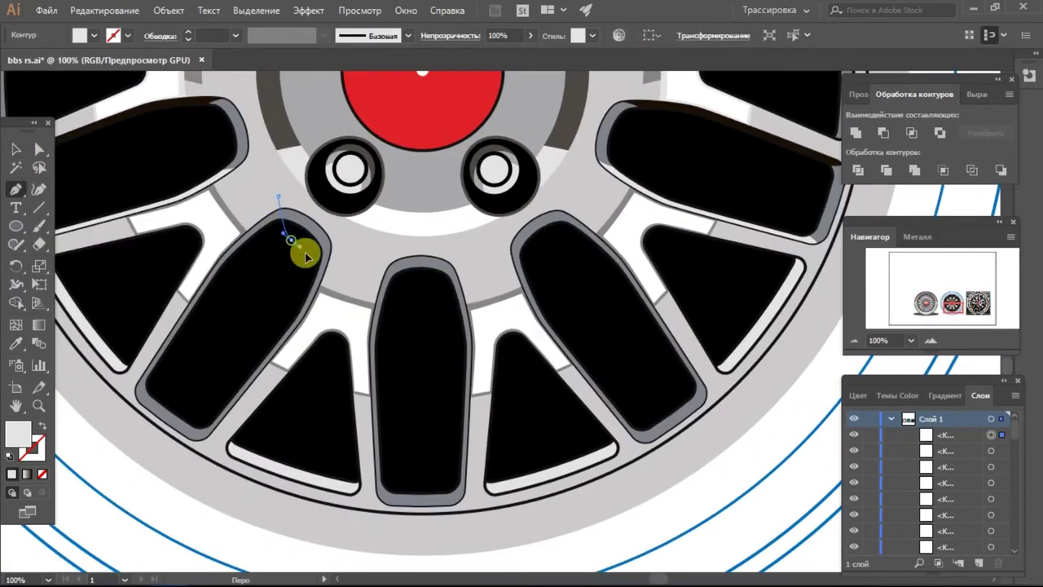
left_click(291, 240)
left_click(15, 148)
mouse_move(318, 216)
left_mouse_down()
mouse_move(508, 225)
mouse_move(431, 284)
mouse_move(375, 293)
mouse_move(396, 315)
left_mouse_up()
key("ctrl+bracketleft")
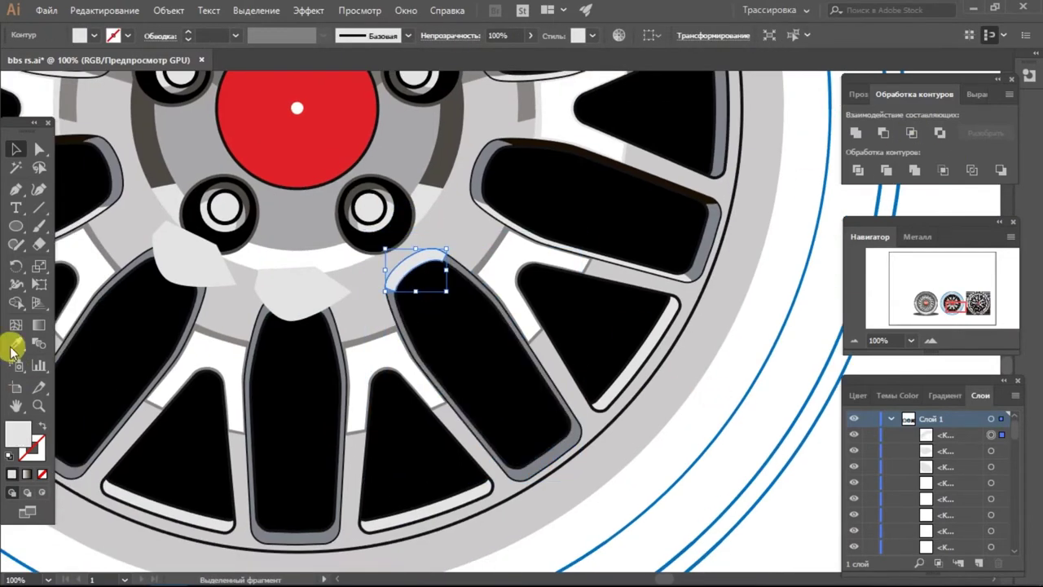
- Colour the three lower spoke caps dark brown and add dark wedges near the rim
left_click(16, 148)
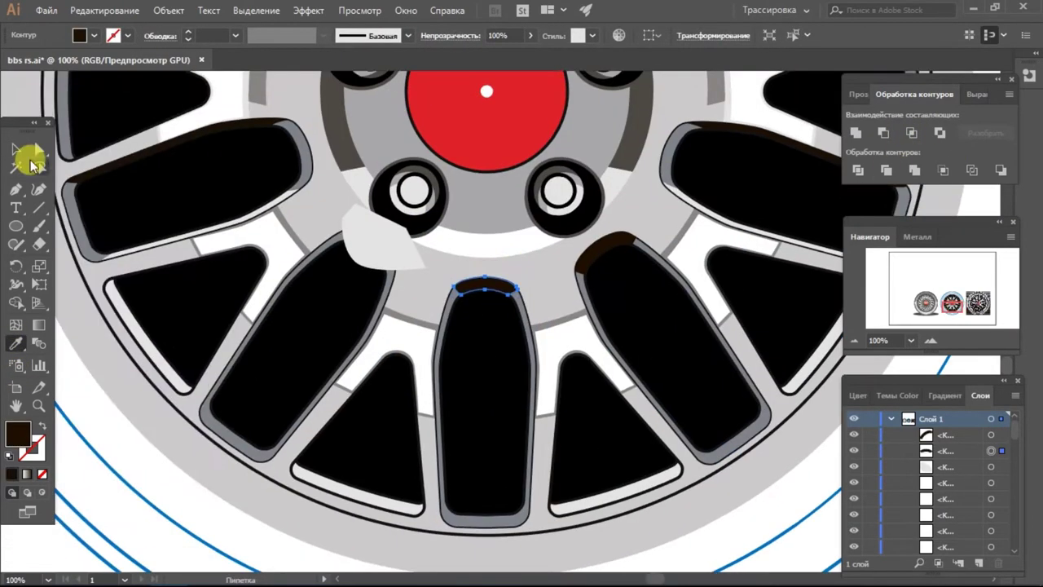
left_click(392, 277)
left_click(391, 277)
key("i")
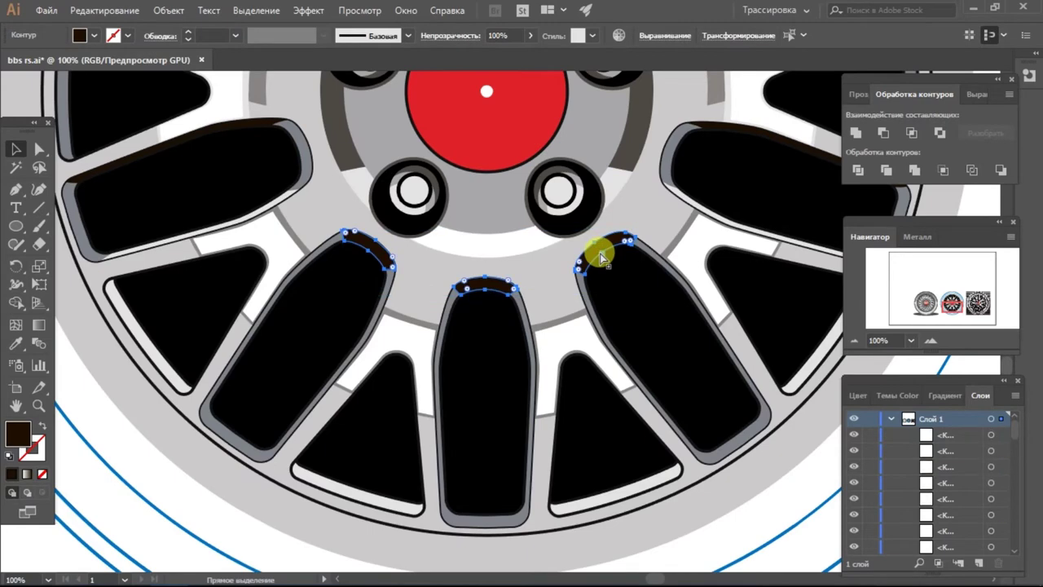
left_click(136, 478)
key("ctrl+0")
key("ctrl+plus")
key("ctrl+plus")
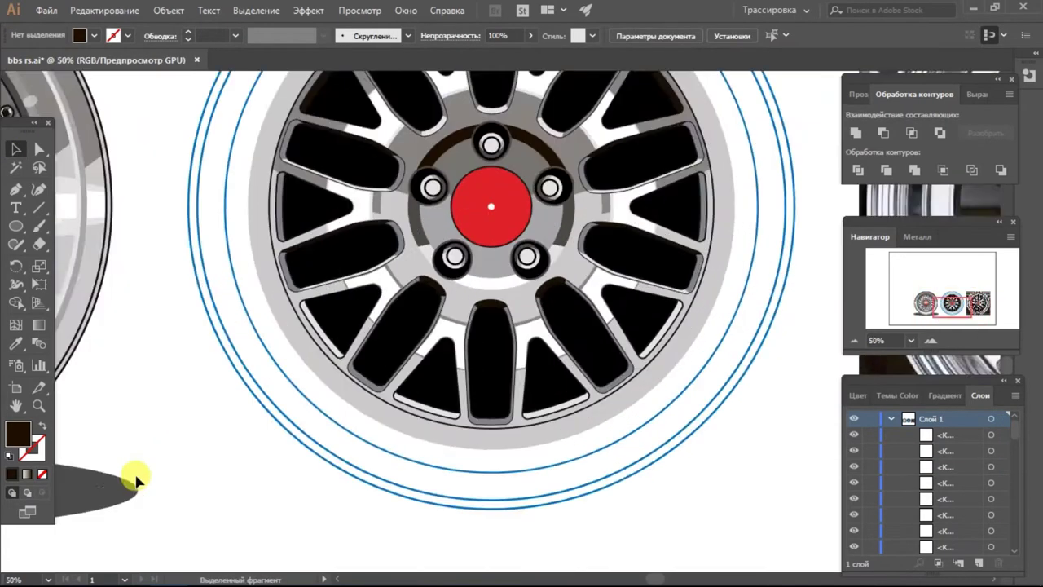
key("ctrl+plus")
- Move a dark wedge onto a spoke's outer end and clip it to the spoke with Intersect
left_click_drag(318, 485, 484, 515)
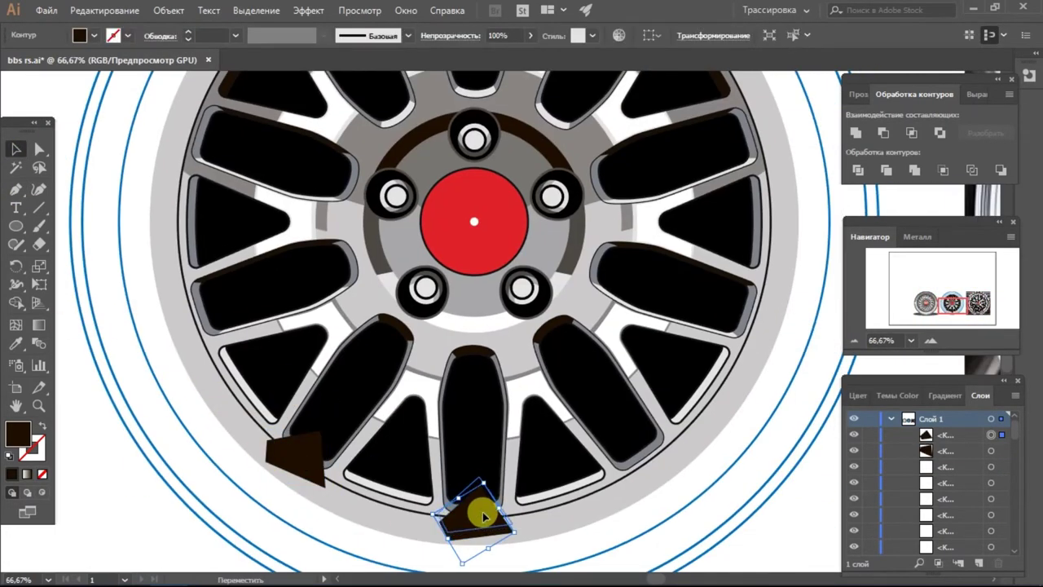
key("ctrl+plus")
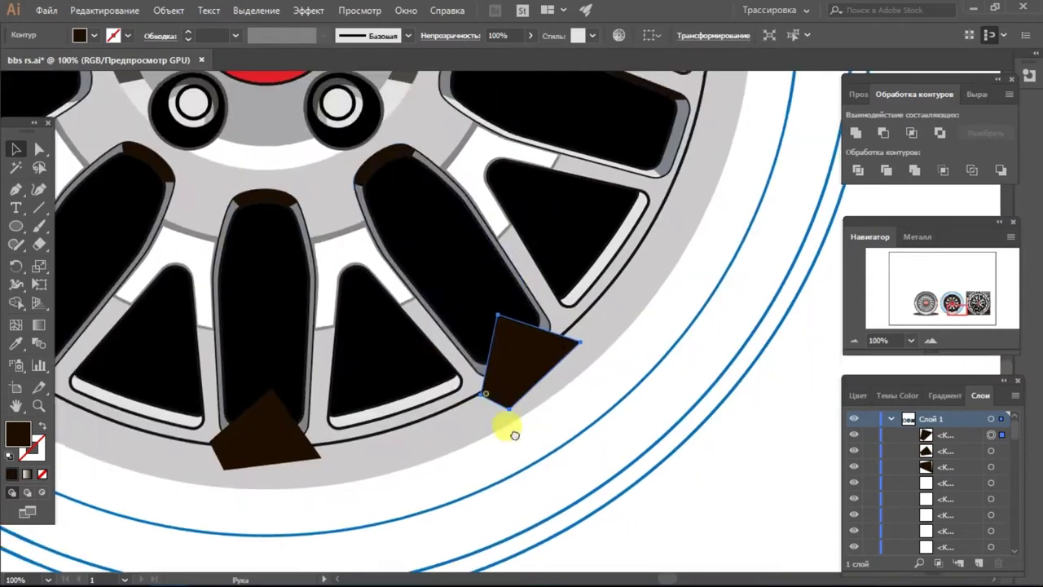
left_click(911, 132)
left_click(263, 310)
left_click(473, 423, "shift")
- Clip the remaining wedges to the middle and right spoke tips, then select the three caps
left_click(911, 132)
left_click(483, 369)
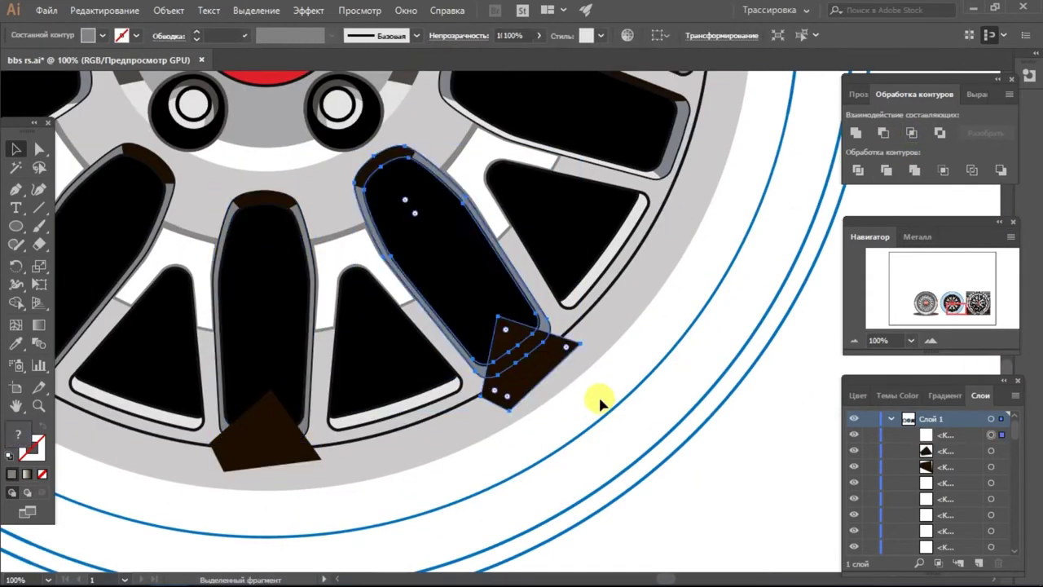
left_click(497, 367)
left_click(170, 350)
left_click(447, 472)
left_click(912, 133)
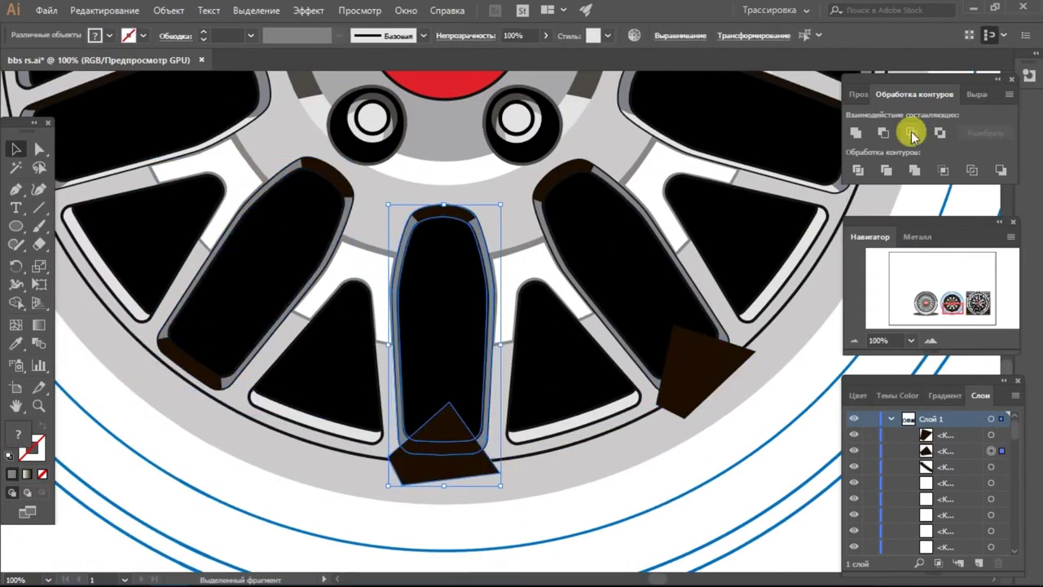
left_click(785, 361)
left_click(225, 217)
scroll(106, 402, "up", 3)
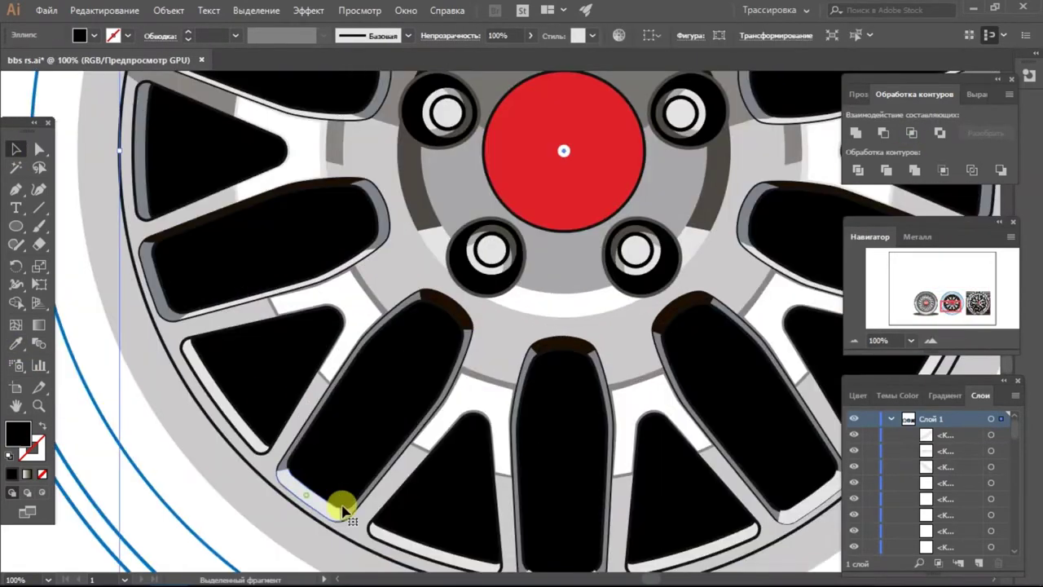
scroll(342, 500, "down", 3)
scroll(489, 448, "right", 3)
left_click(640, 389)
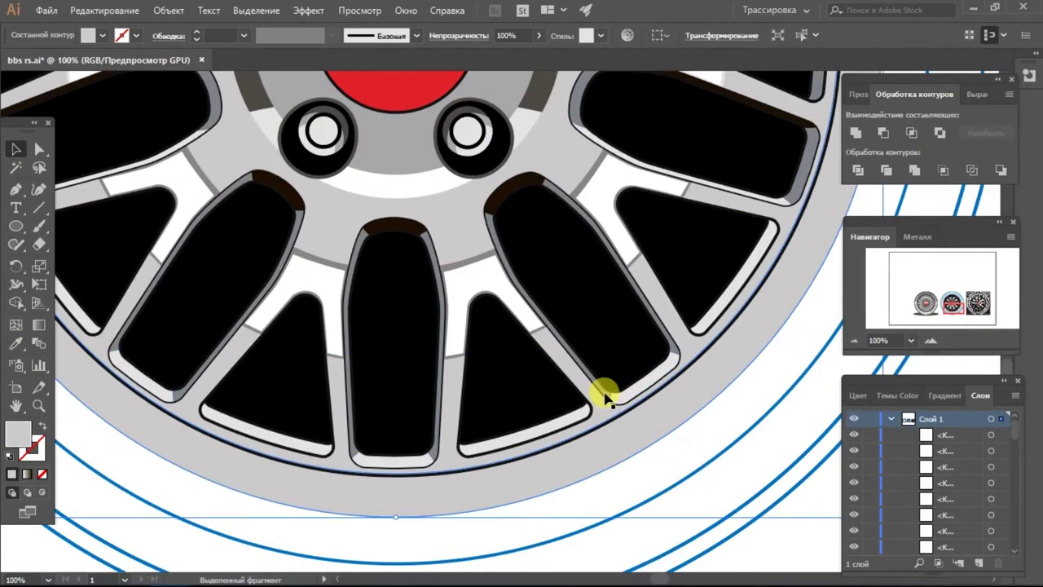
- Give the middle spoke's outline path a width profile tapered at both ends
key("ctrl+a")
key("ctrl+shift+a")
key("ctrl+minus")
key("ctrl+minus")
key("ctrl+minus")
key("ctrl+minus")
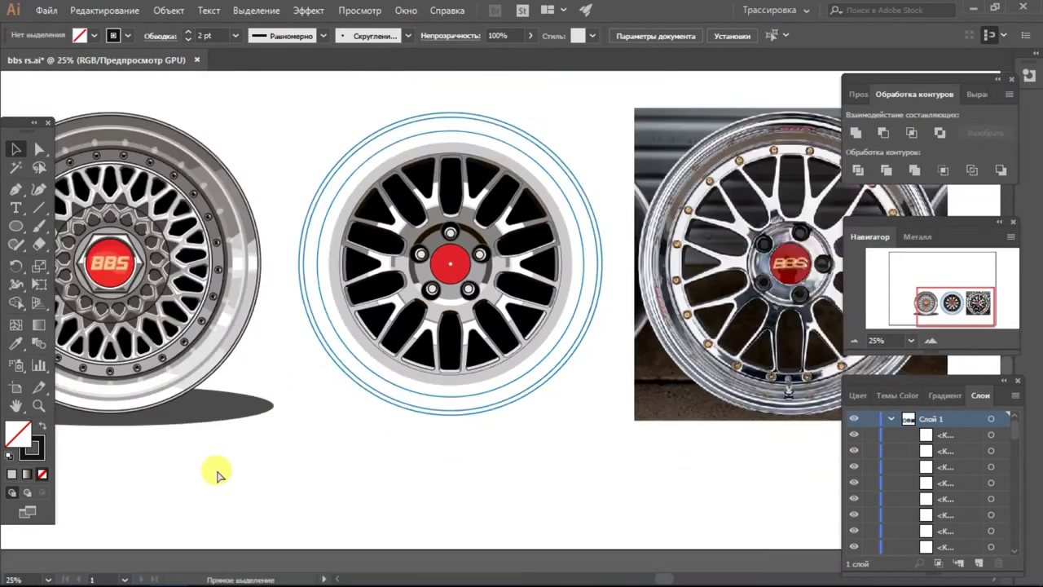
key("ctrl+1")
left_click(407, 296)
left_click(39, 148)
left_click(415, 512)
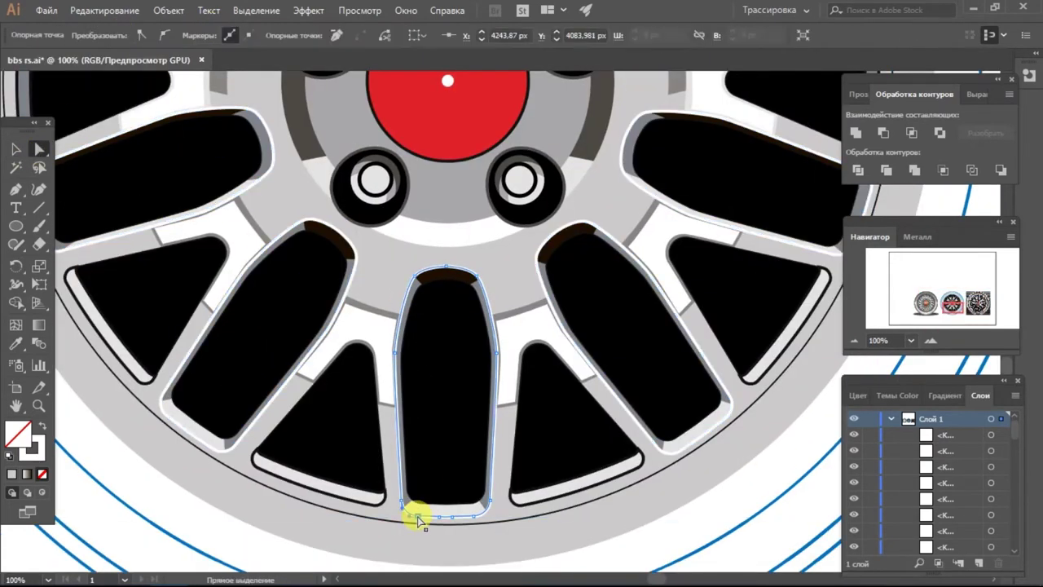
left_click(450, 519)
left_click(269, 39)
left_click(285, 78)
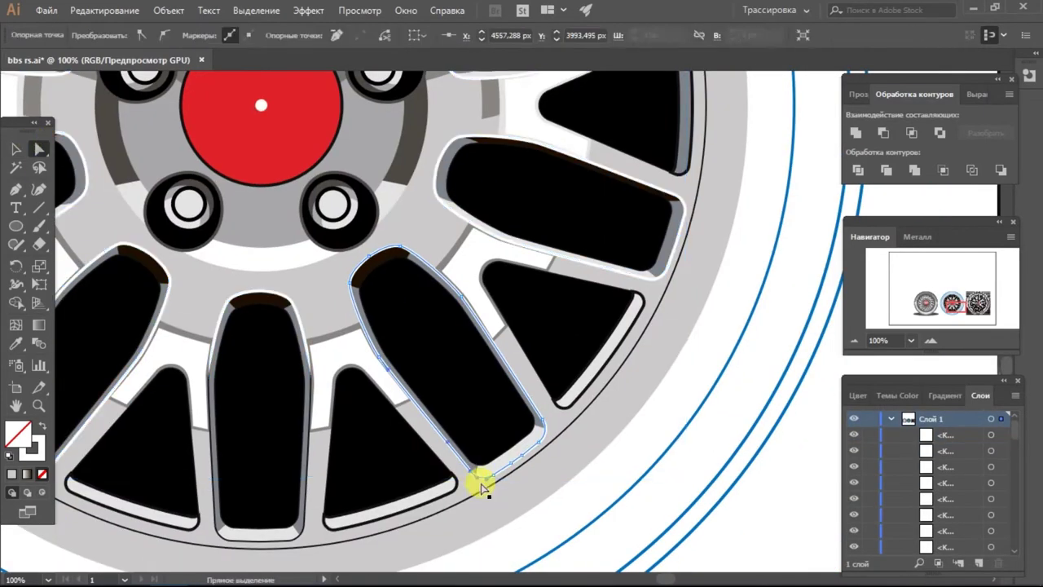
- Isolate the wheel group and select the white spoke highlight paths
double_click(255, 291)
left_click(658, 275)
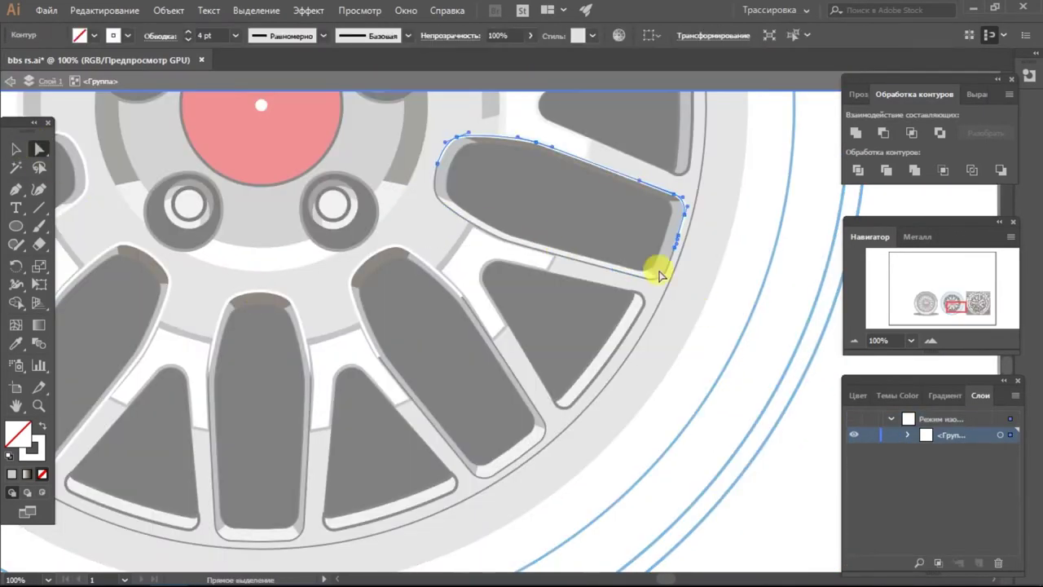
left_click(582, 225)
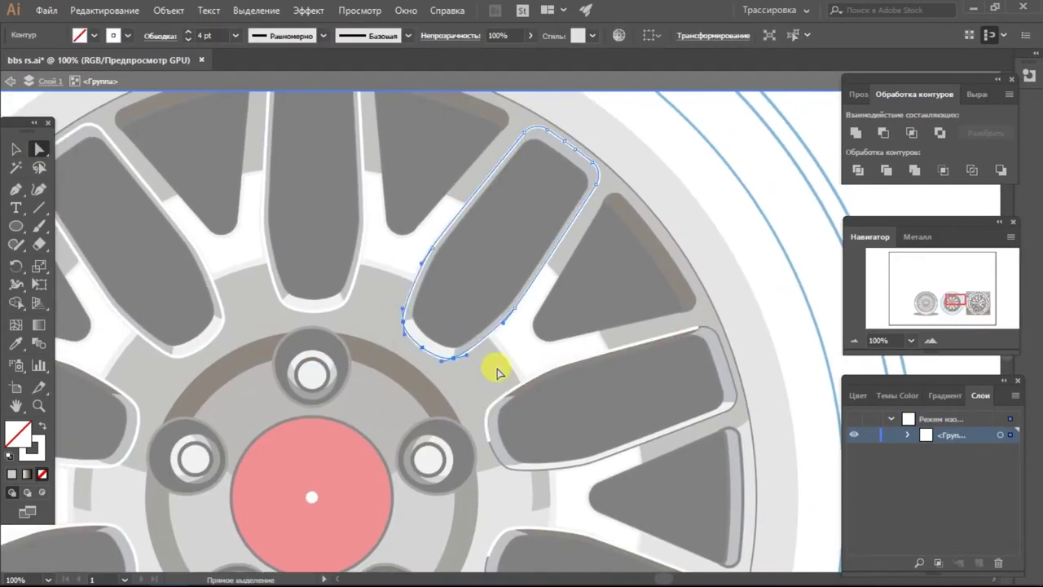
left_click(550, 180)
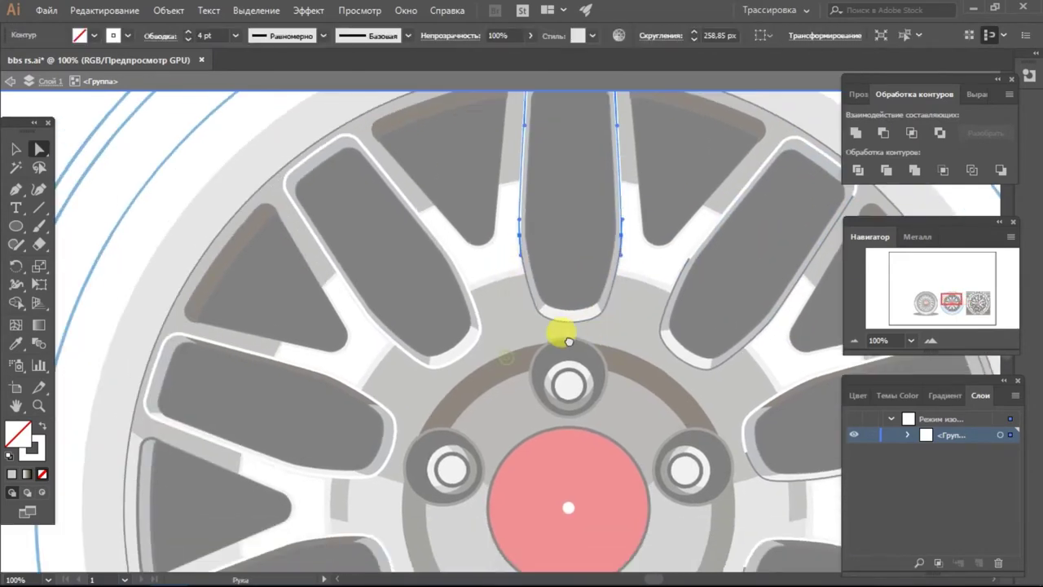
left_click(508, 342)
scroll(367, 297, "down", 3)
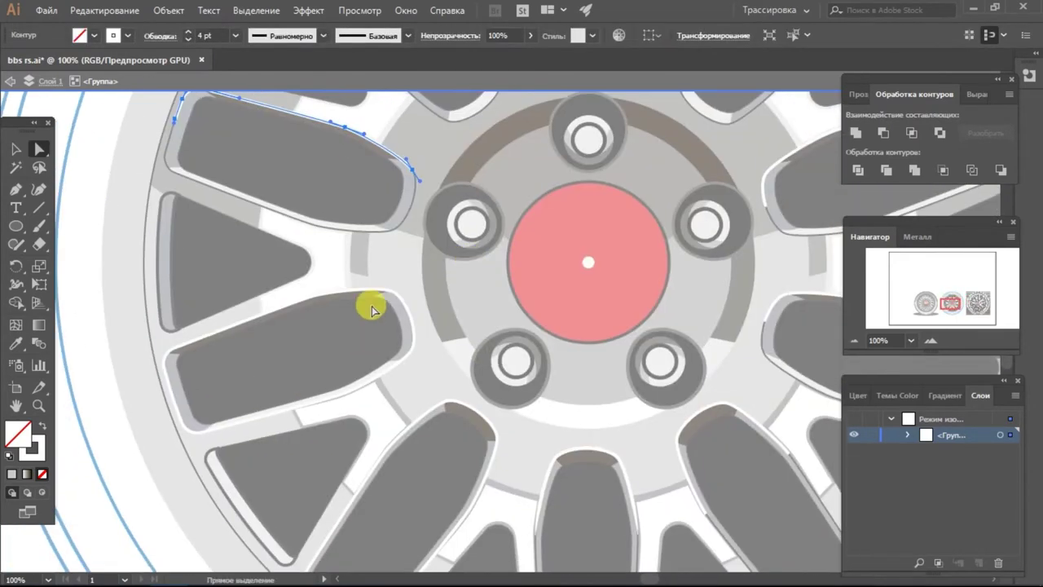
left_click(187, 426)
scroll(296, 489, "down", 3)
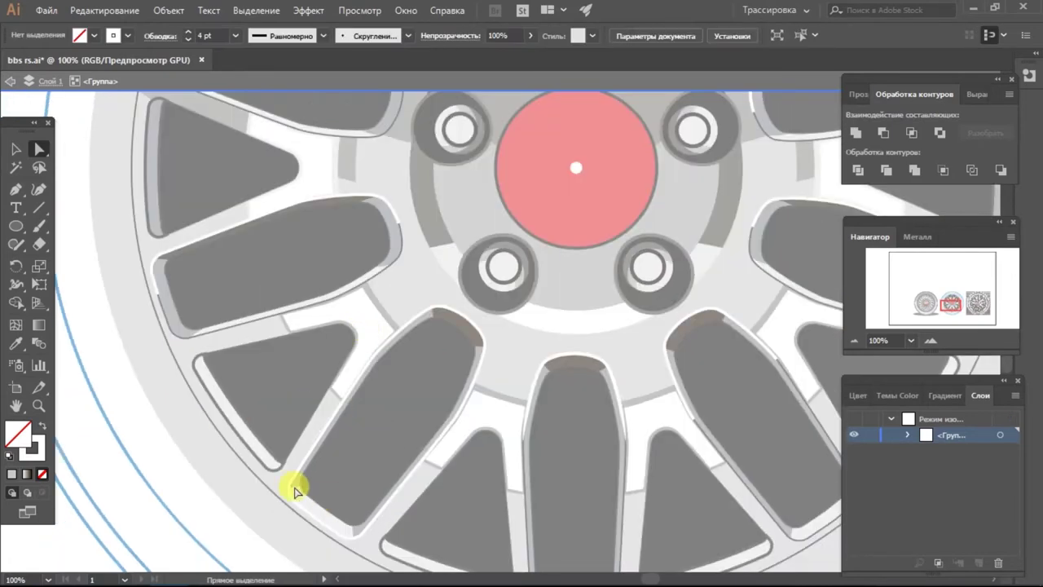
left_click(324, 217)
scroll(375, 216, "up", 6)
scroll(710, 233, "up", 4)
scroll(465, 272, "down", 8)
scroll(465, 273, "right", 10)
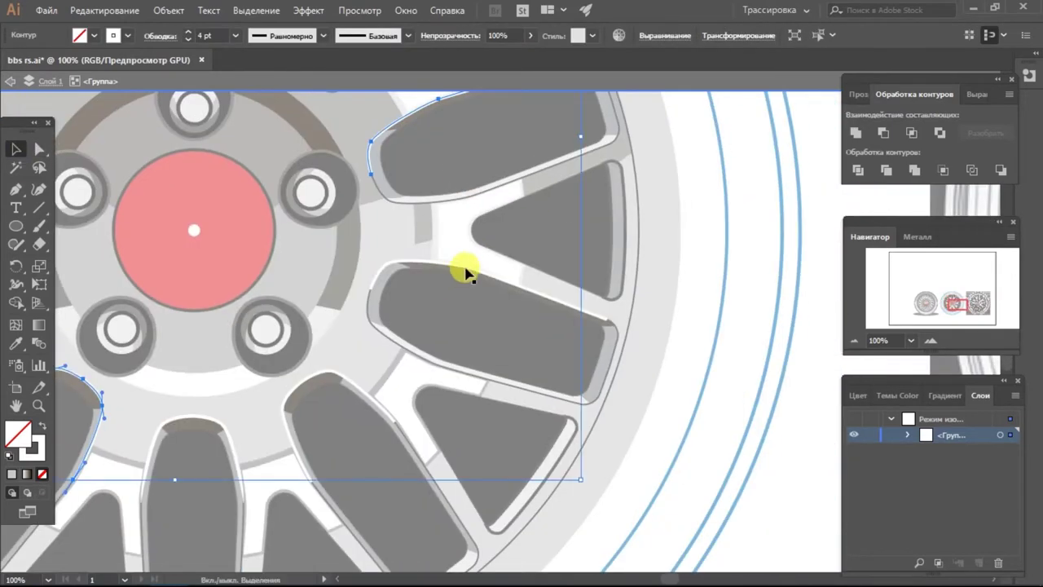
scroll(438, 284, "left", 7)
- Apply a tapered width profile to the selected spoke highlights
left_click(320, 36)
left_click(279, 105)
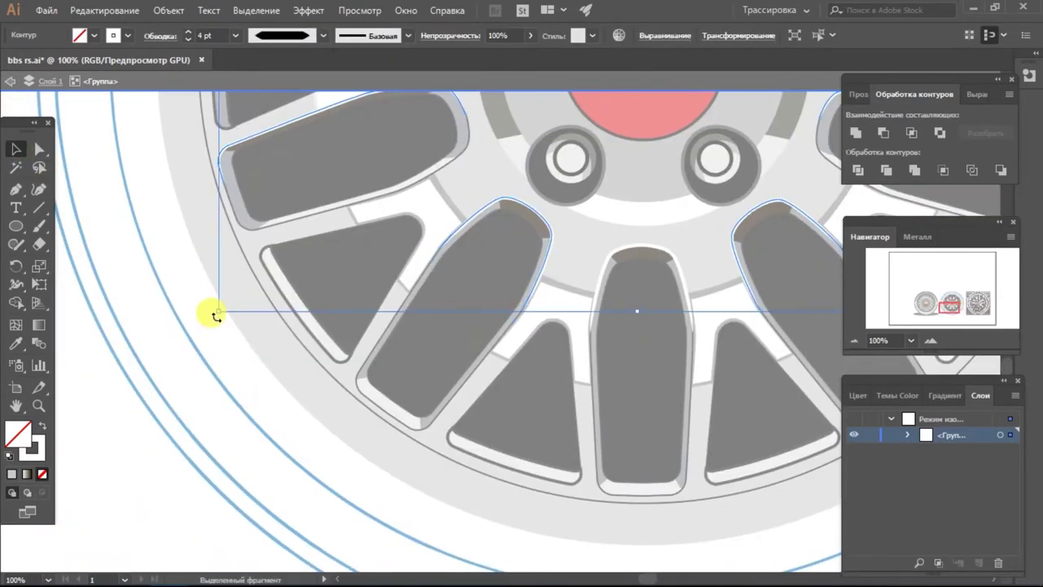
scroll(244, 261, "down", 3)
scroll(291, 210, "up", 1)
scroll(293, 214, "down", 2)
- Isolate the spoke compound path and eyedropper the spoke highlight's style onto it
scroll(541, 205, "up", 3)
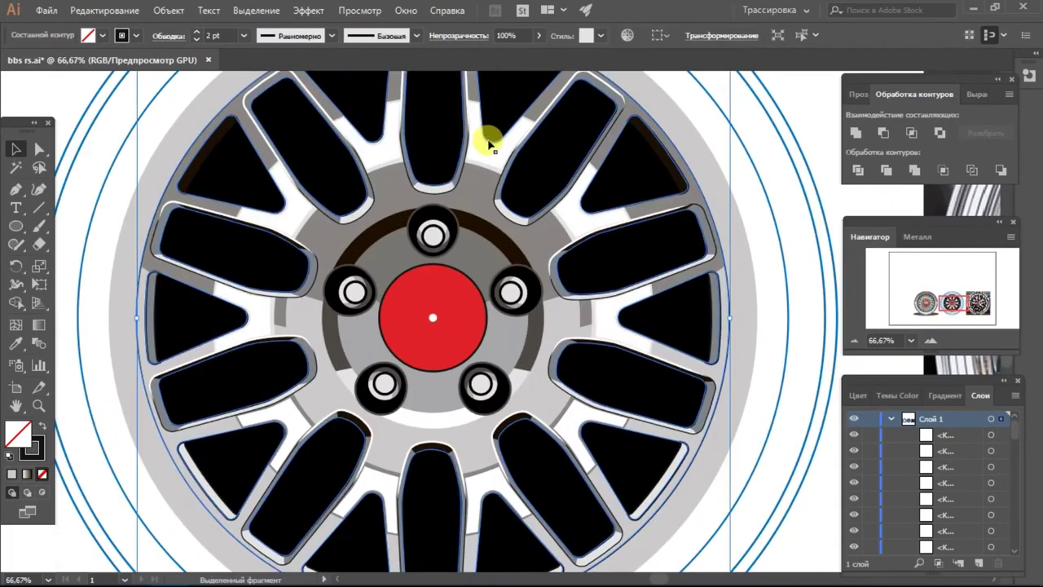
double_click(372, 140)
scroll(238, 253, "down", 2)
scroll(582, 346, "up", 3)
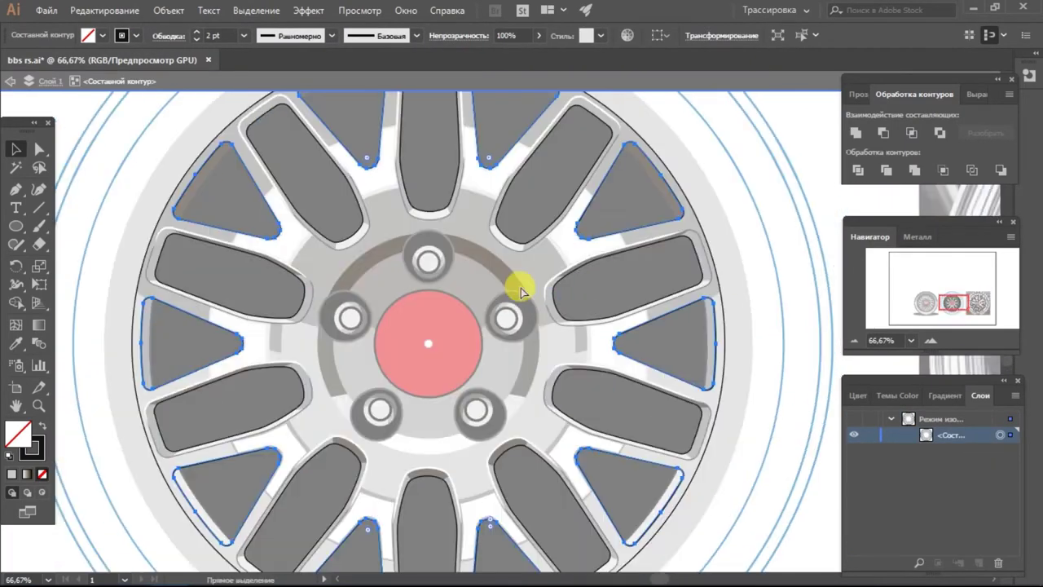
key("i")
left_click(265, 255)
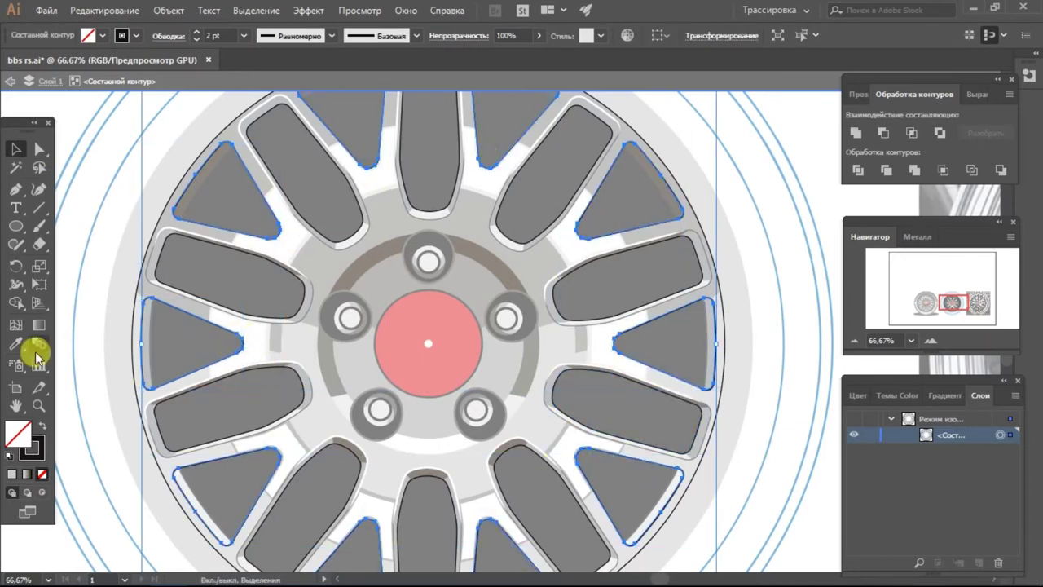
key("v")
left_click(271, 253)
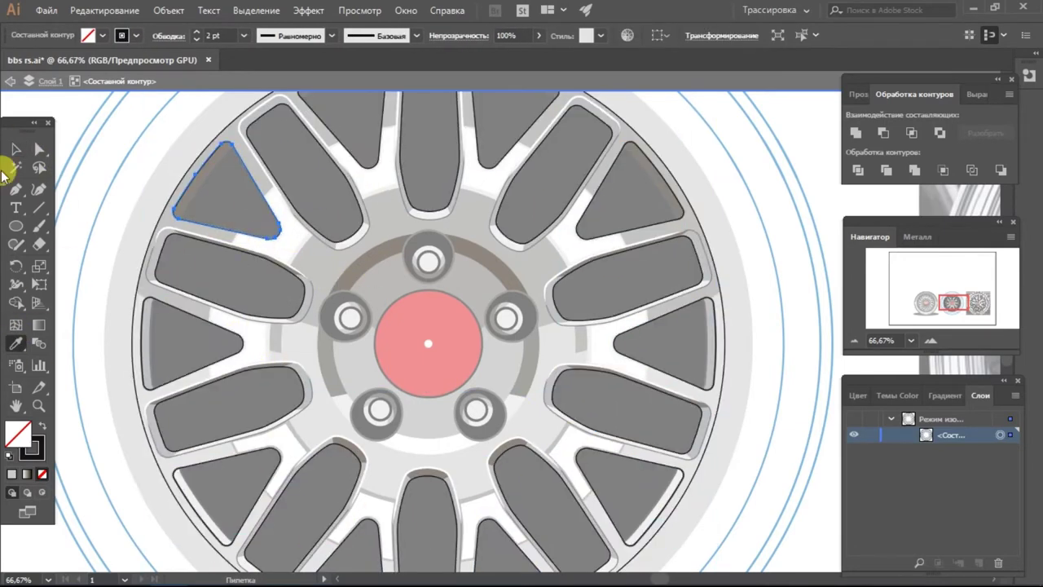
left_click(16, 148)
double_click(175, 217)
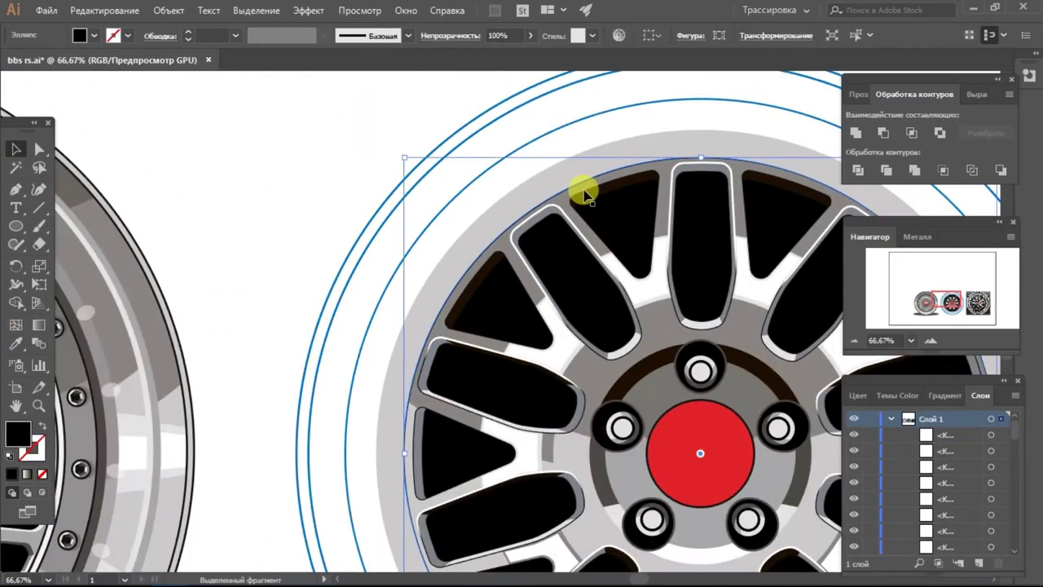
- Give the triangle outlines compound path a sampled orange 7 pt stroke
left_click(585, 191)
key("i")
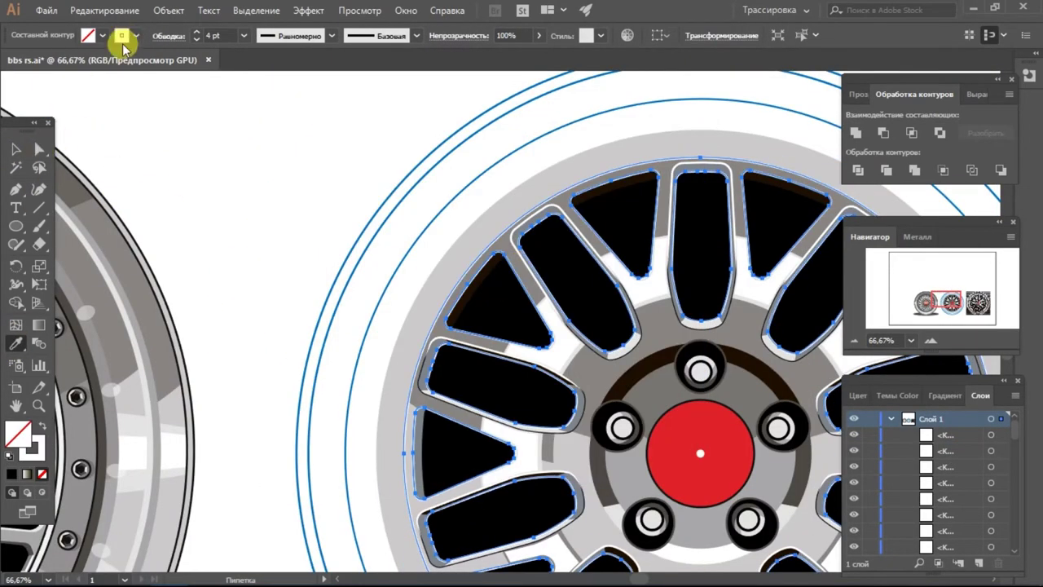
left_click(70, 125)
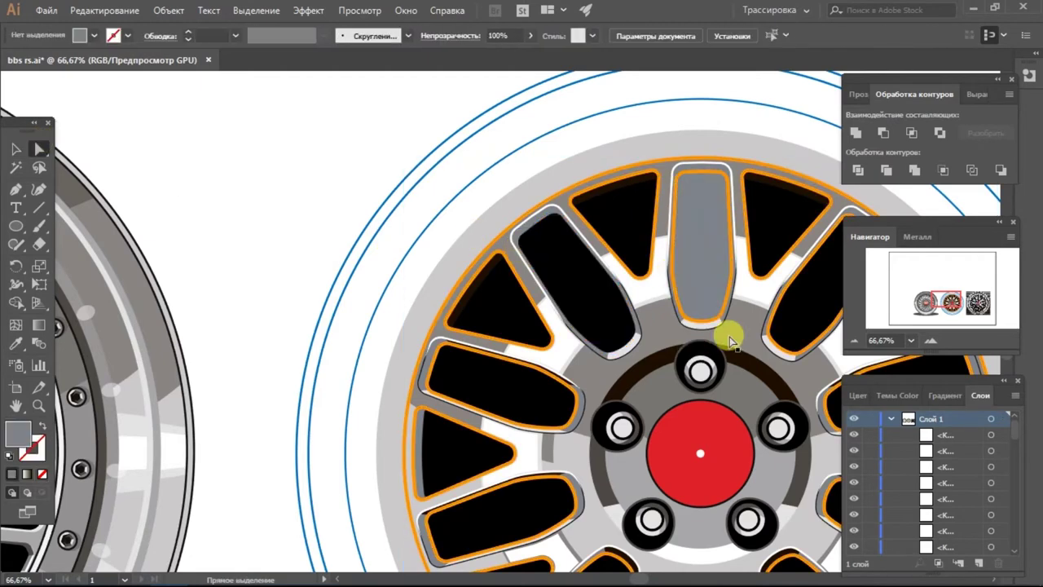
double_click(436, 367)
left_click(39, 149)
scroll(570, 380, "down", 2)
scroll(733, 399, "down", 2)
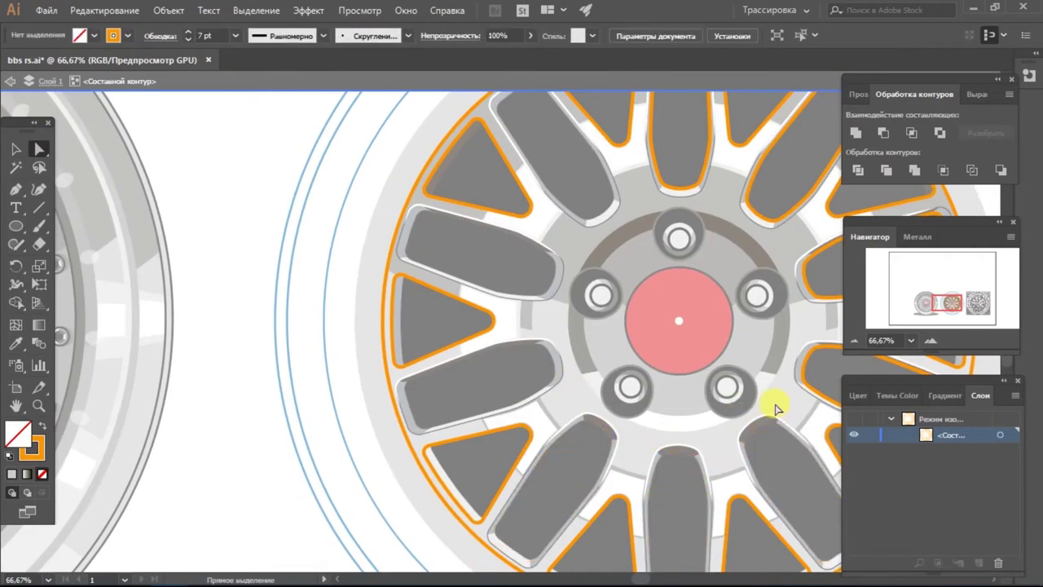
key("Escape")
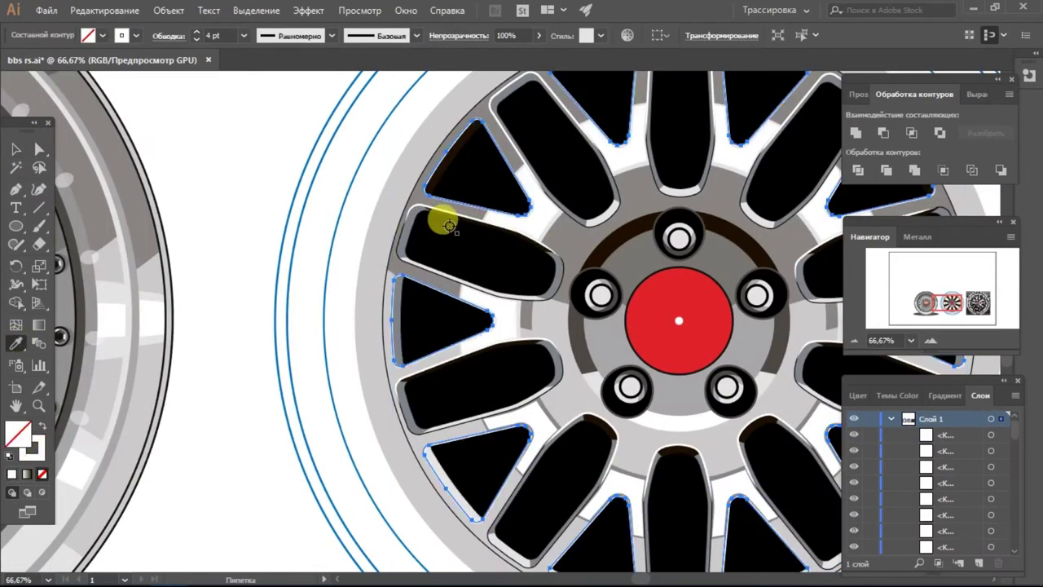
- Zoom in and select a triangle's white highlight outline with Direct Selection, undoing an accidental move
key("ctrl+plus")
key("ctrl+plus")
key("ctrl+plus")
key("a")
left_click(322, 444)
scroll(367, 424, "left", 3)
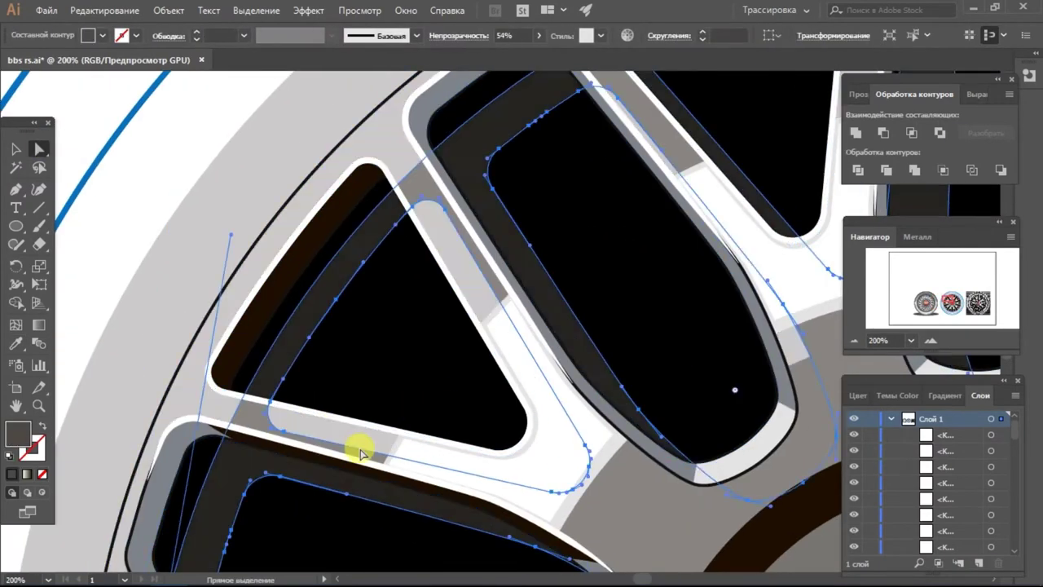
key("v")
left_click_drag(326, 204, 318, 335)
key("ctrl+z")
left_click(263, 249)
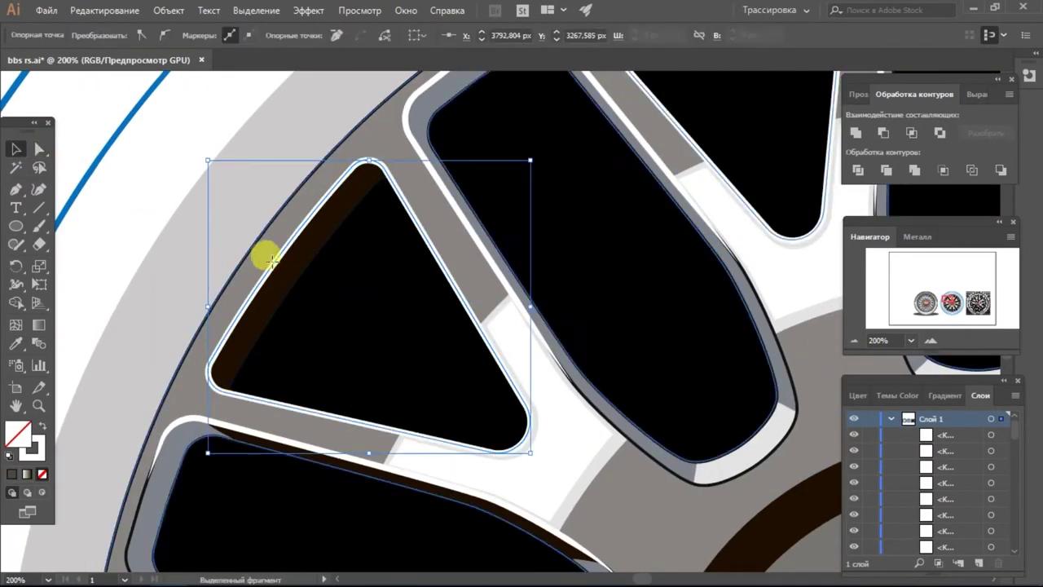
key("a")
scroll(219, 386, "down", 5)
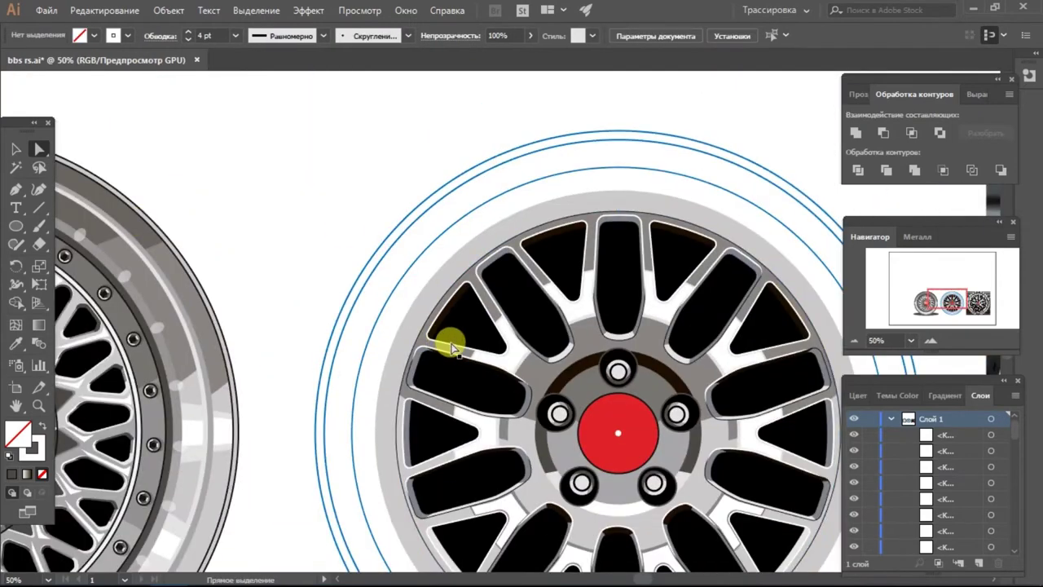
scroll(367, 408, "up", 5)
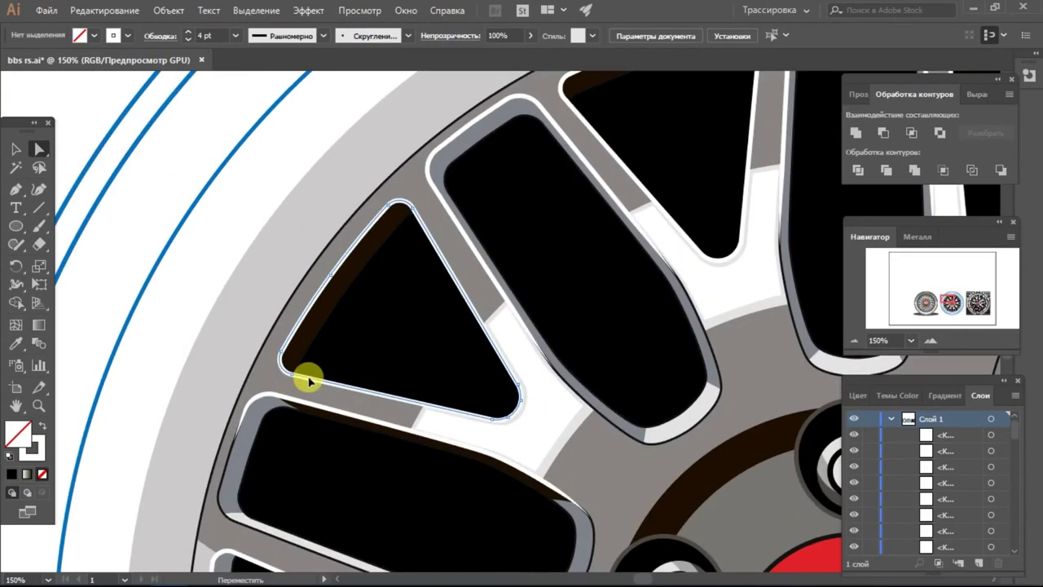
left_click_drag(506, 421, 289, 344)
left_click(491, 418)
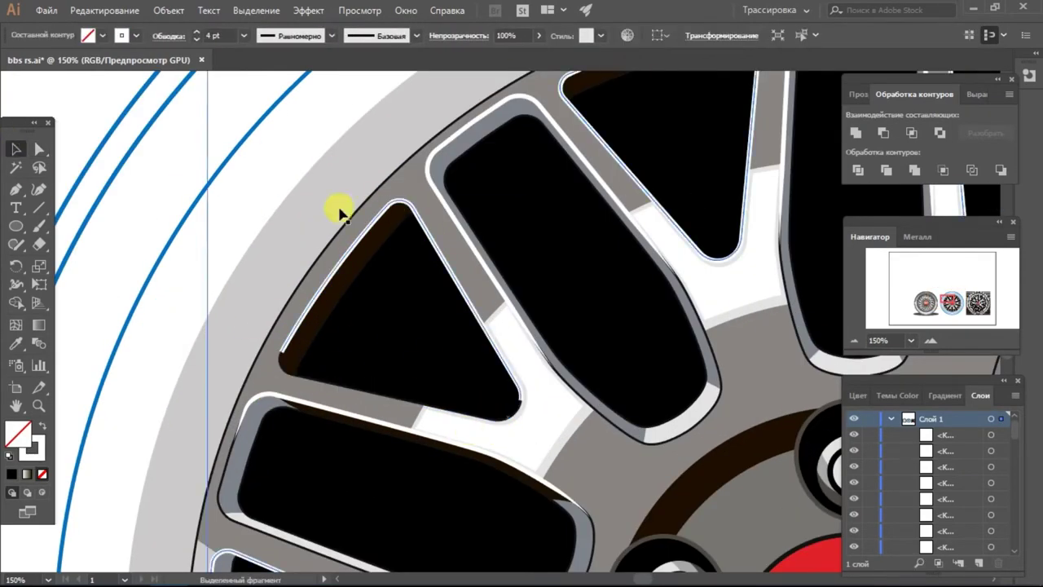
- In isolation, marquee-select the unwanted segments of each triangle's highlight outline
double_click(368, 226)
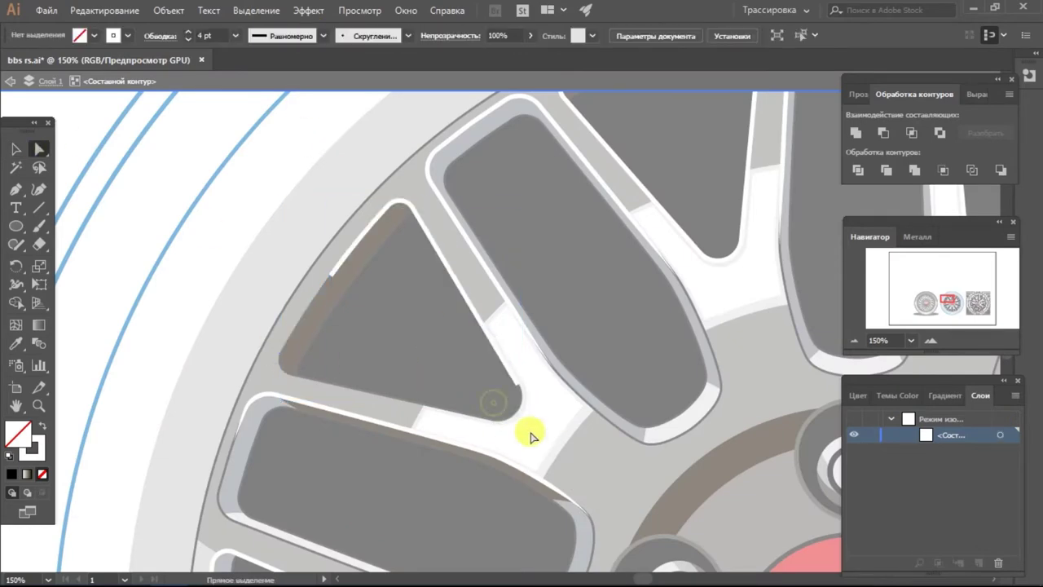
scroll(530, 430, "right", 5)
scroll(692, 258, "up", 3)
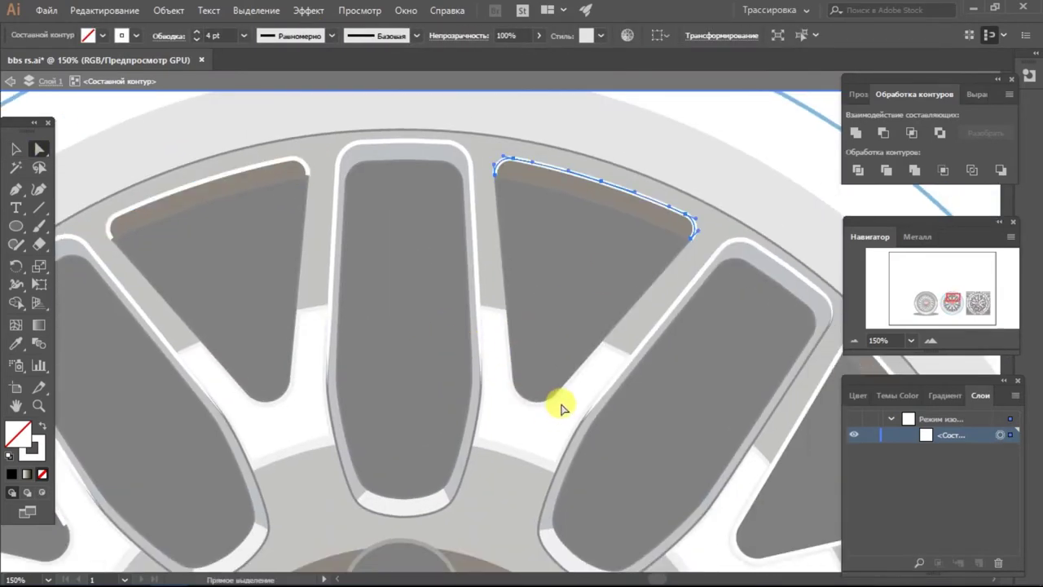
scroll(561, 407, "right", 5)
scroll(561, 407, "down", 3)
left_click_drag(564, 422, 656, 462)
left_click_drag(602, 568, 447, 316)
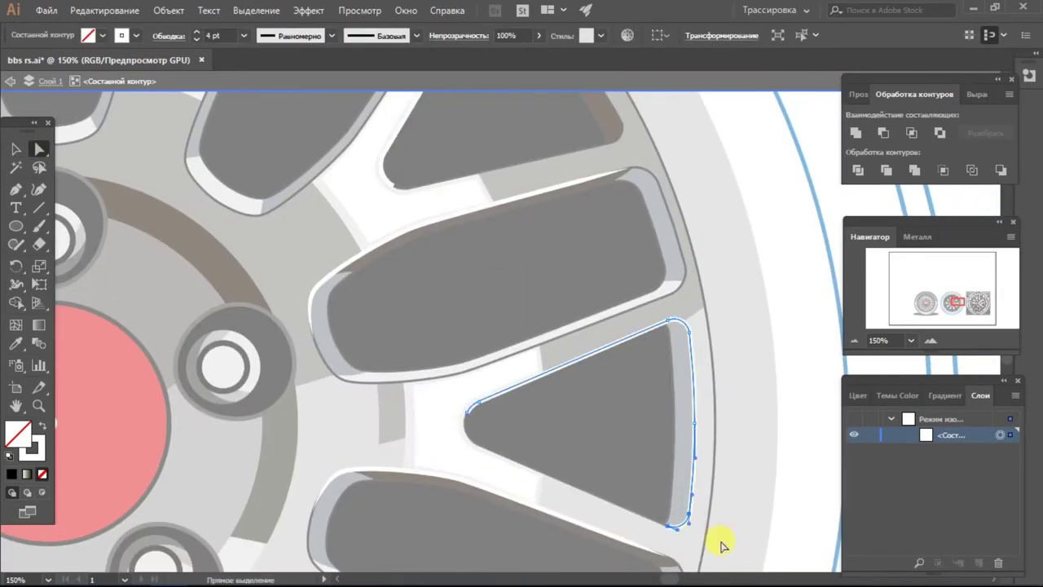
scroll(722, 545, "down", 5)
left_click_drag(437, 398, 510, 485)
scroll(545, 332, "down", 5)
left_click_drag(309, 396, 473, 435)
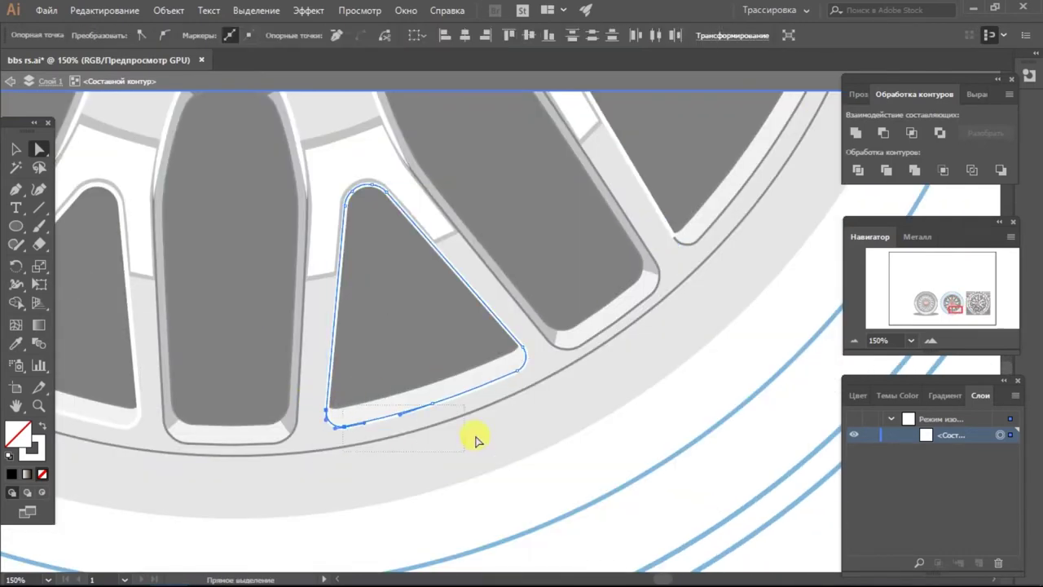
scroll(473, 435, "right", 5)
left_click_drag(110, 342, 241, 436)
scroll(241, 436, "up", 5)
left_click_drag(204, 204, 326, 345)
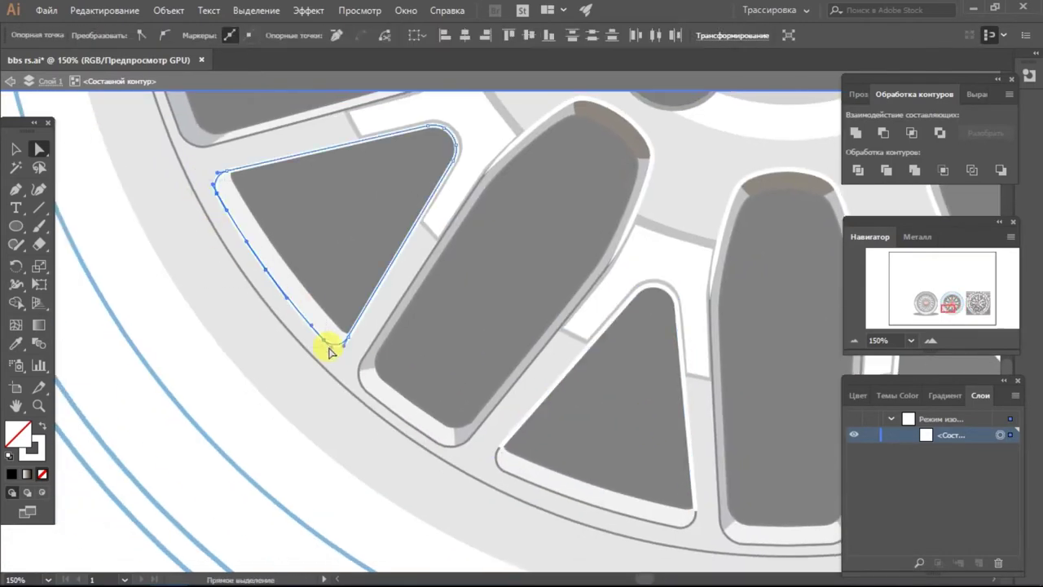
scroll(326, 345, "up", 5)
left_click(258, 295)
scroll(259, 295, "right", 5)
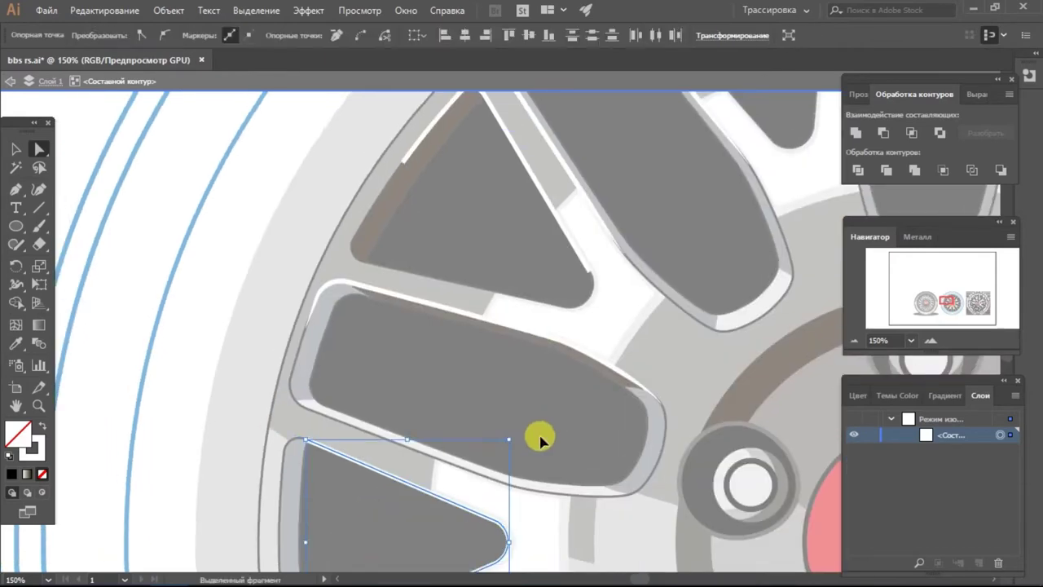
scroll(540, 435, "down", 3)
left_click(298, 552)
scroll(533, 375, "up", 3)
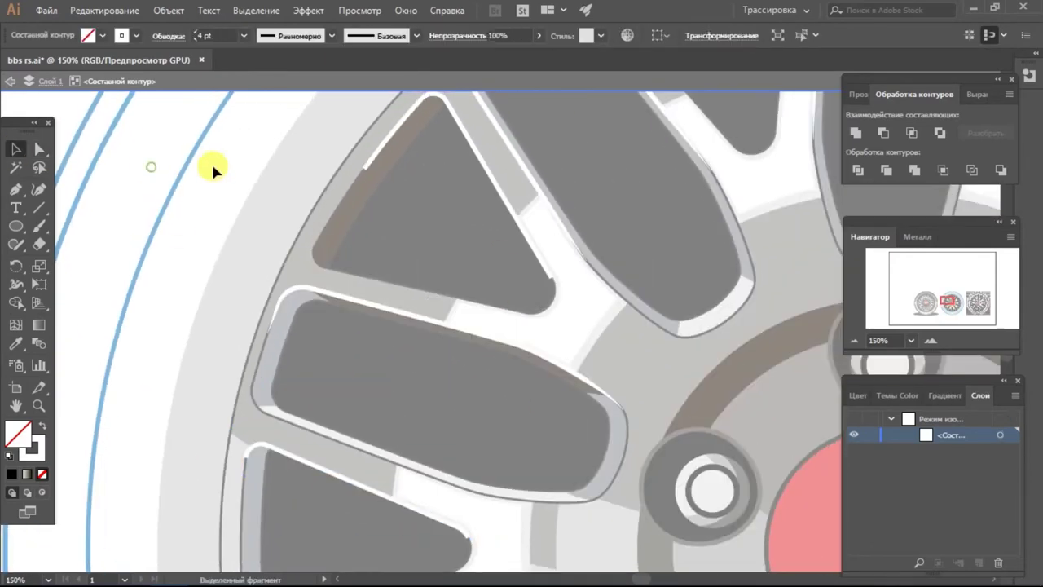
- Exit isolation and apply a tapered width profile to the triangle highlights
double_click(214, 168)
left_click(332, 35)
left_click(121, 160)
key("ctrl+0")
- Pen-draw a dark grey shading shape between two spokes above the top bolt
scroll(566, 205, "up", 3)
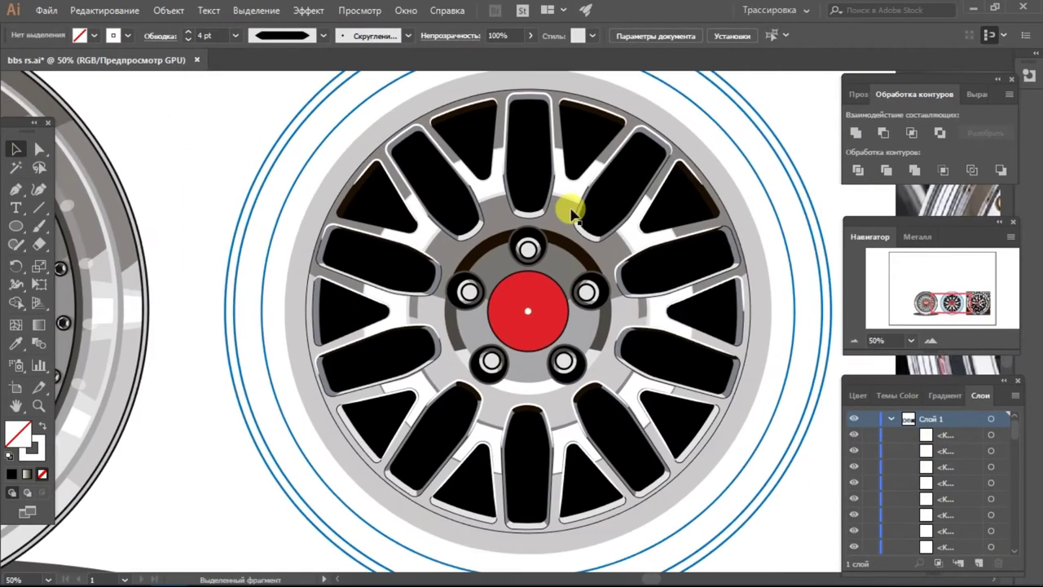
scroll(565, 205, "down", 1)
scroll(556, 178, "up", 3)
scroll(442, 350, "up", 2)
scroll(320, 248, "up", 4)
key("p")
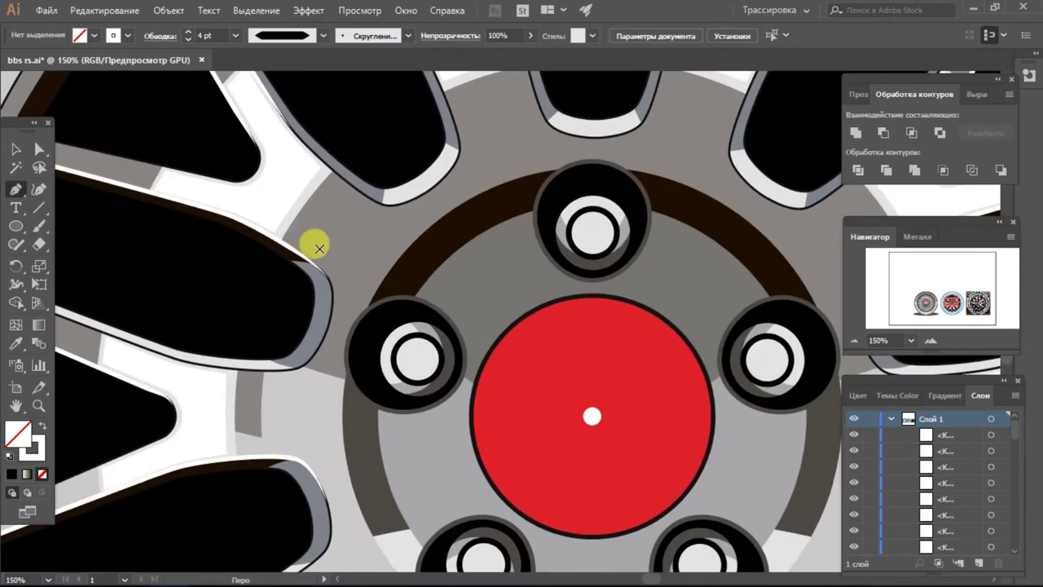
left_click_drag(338, 316, 328, 351)
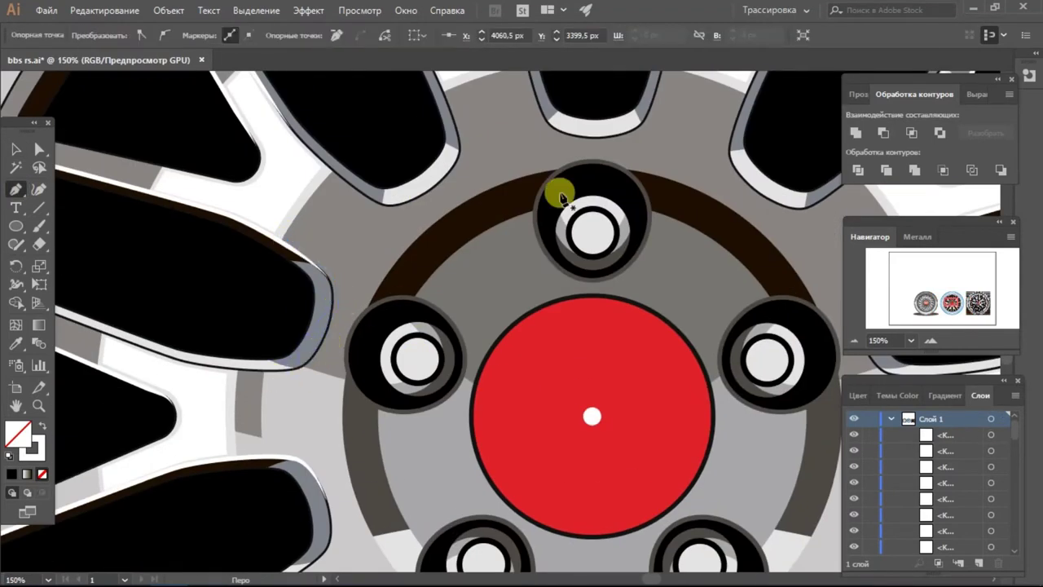
scroll(560, 195, "up", 3)
left_click_drag(485, 249, 536, 266)
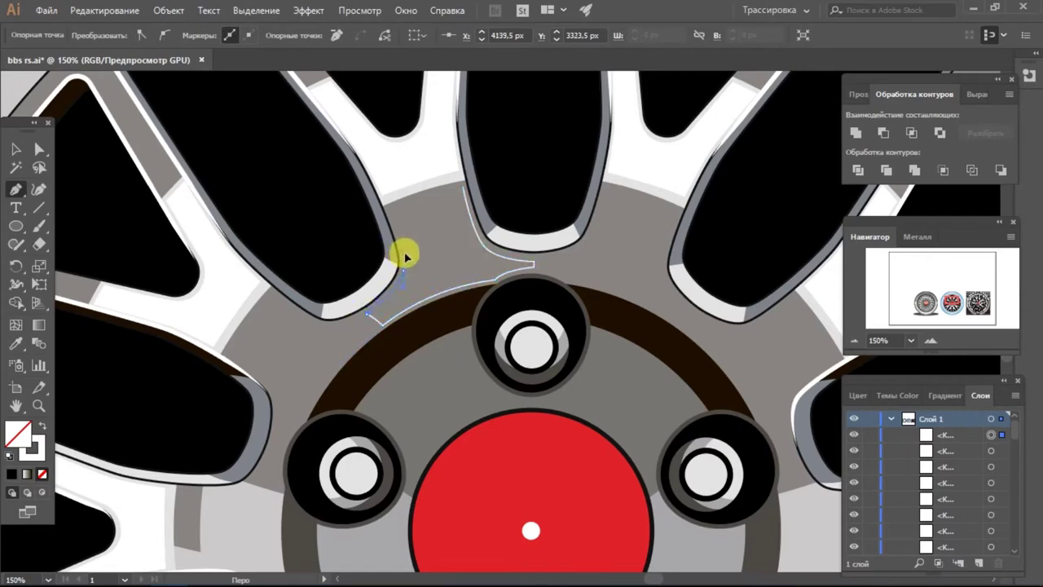
left_click(16, 148)
- Rotate-copy the shading shape by 360/10 around the wheel centre
key("ctrl+minus")
key("ctrl+minus")
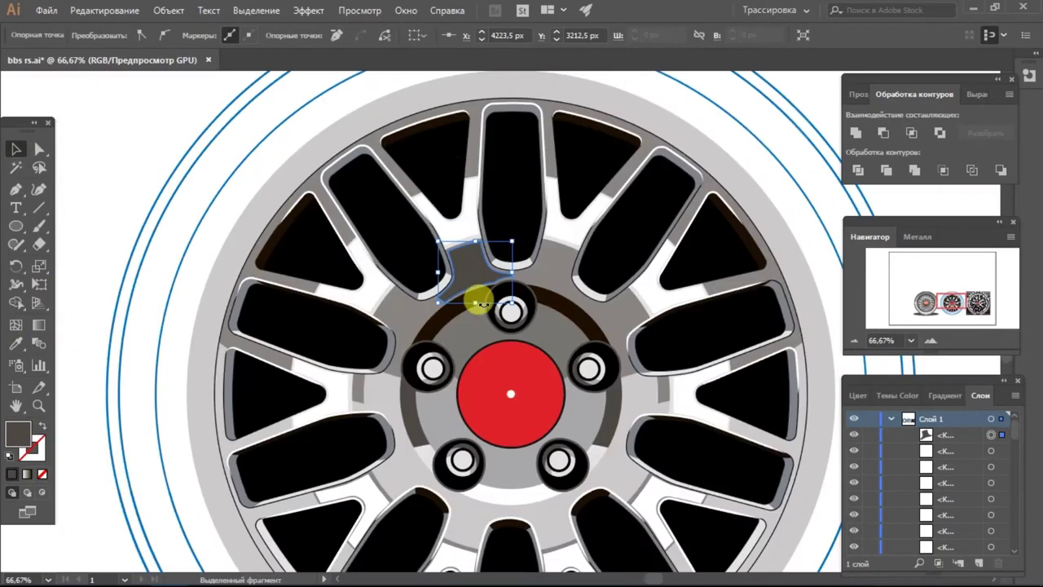
left_click(495, 463, "alt")
type("360/10")
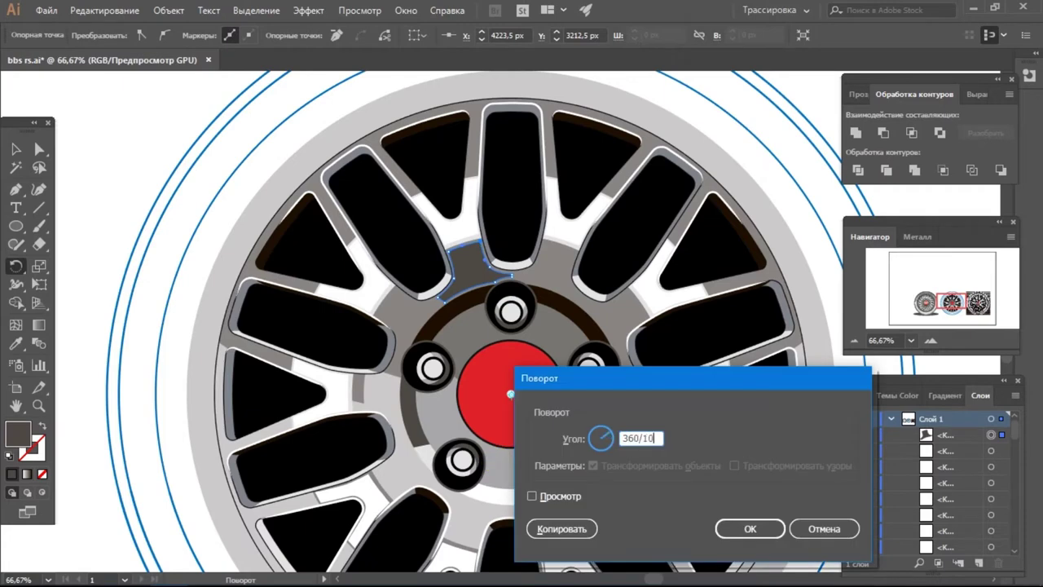
key("Return")
left_click(511, 393, "alt")
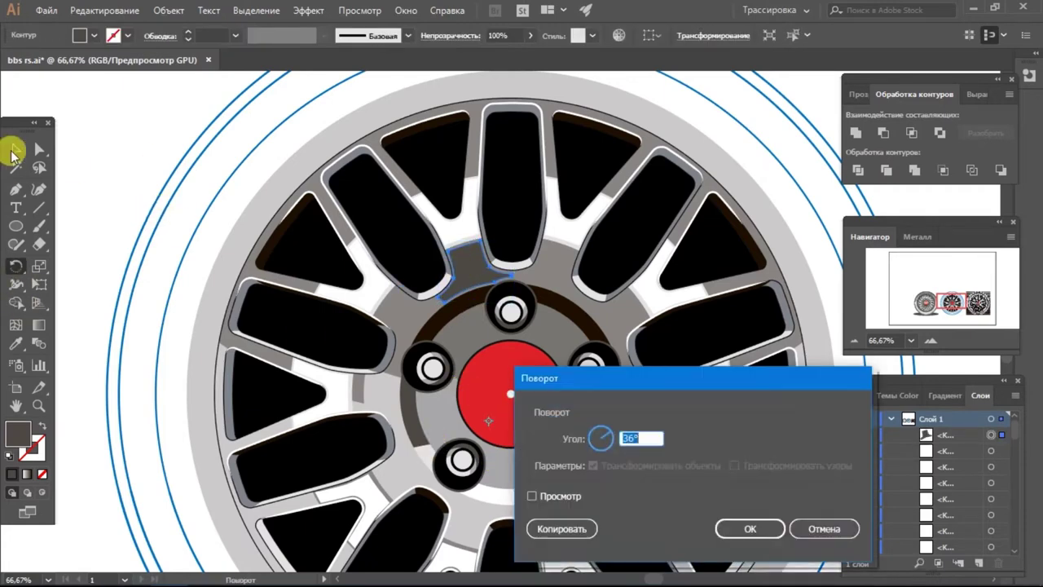
key("Return")
left_click(16, 148)
left_click(511, 394, "alt")
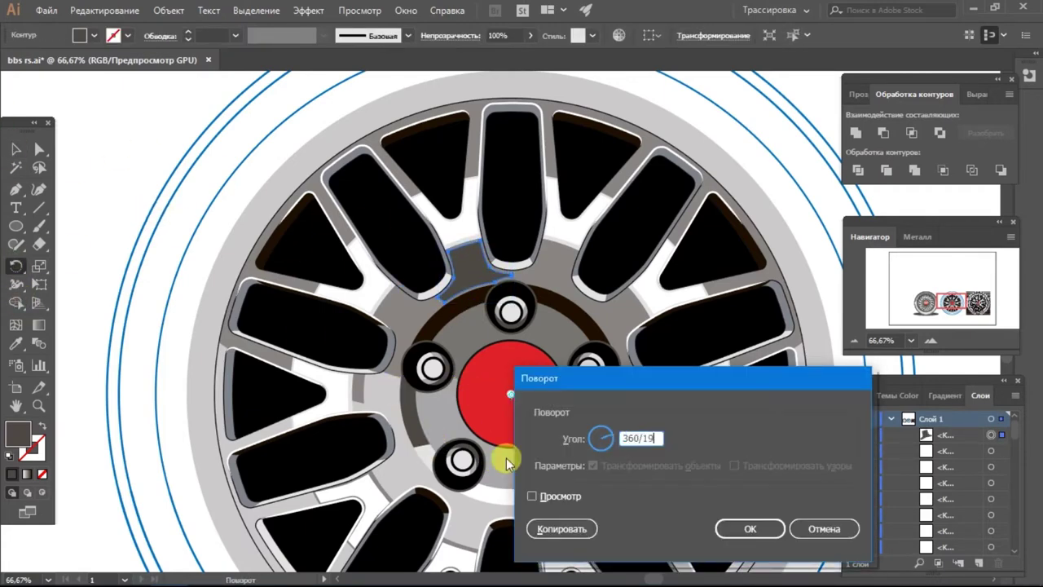
left_click(561, 528)
key("ctrl+plus")
key("ctrl+plus")
key("ctrl+plus")
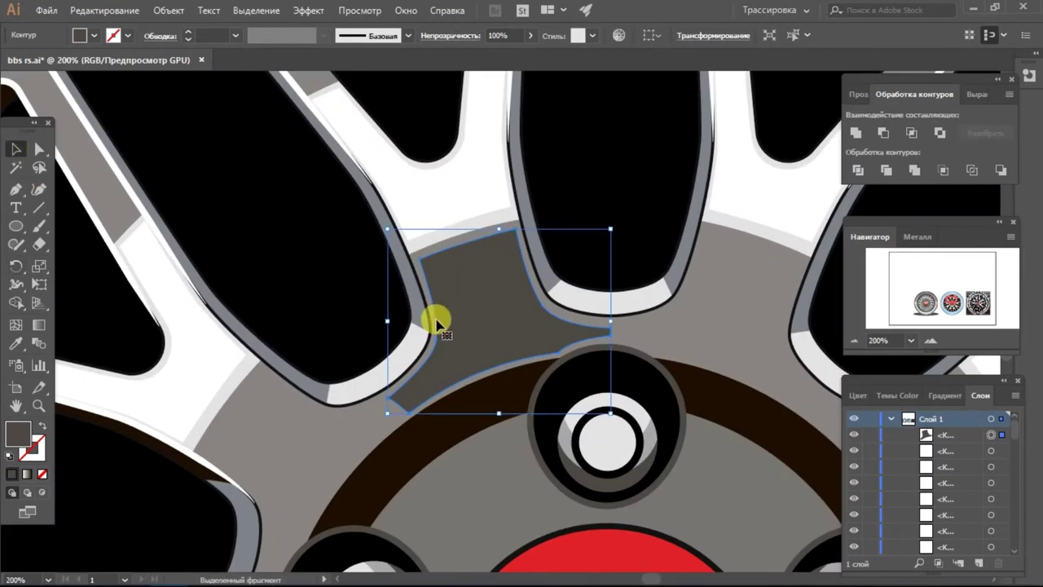
- Pen-draw a spoke-base shape and fill it dark grey at 54% opacity
key("p")
left_click(515, 228)
left_click_drag(611, 327, 638, 336)
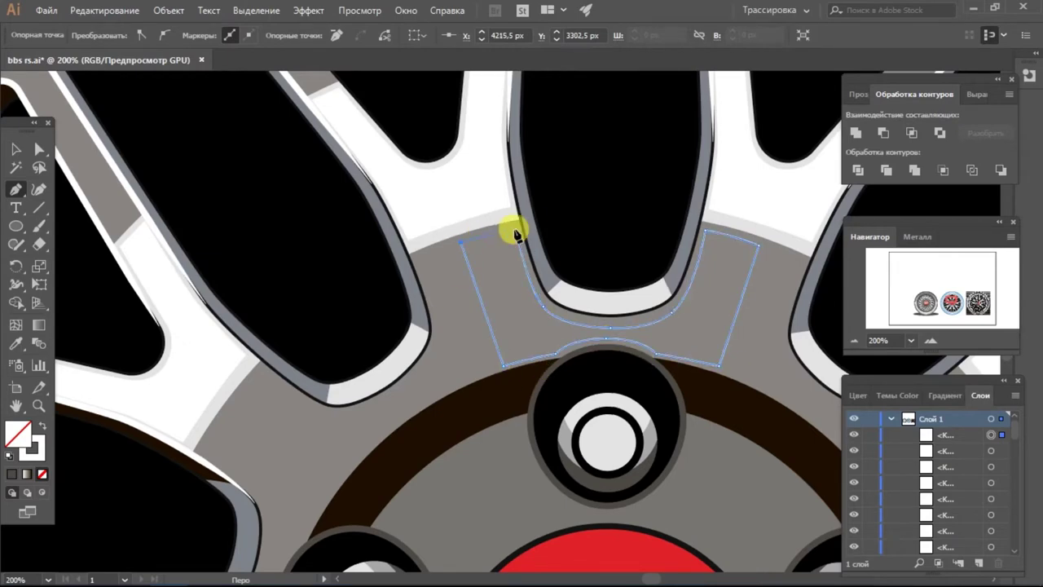
left_click(521, 401)
key("ctrl+0")
- Rotate-copy the spoke-base shape around the hub centre and repeat it
key("ctrl+1")
key("r")
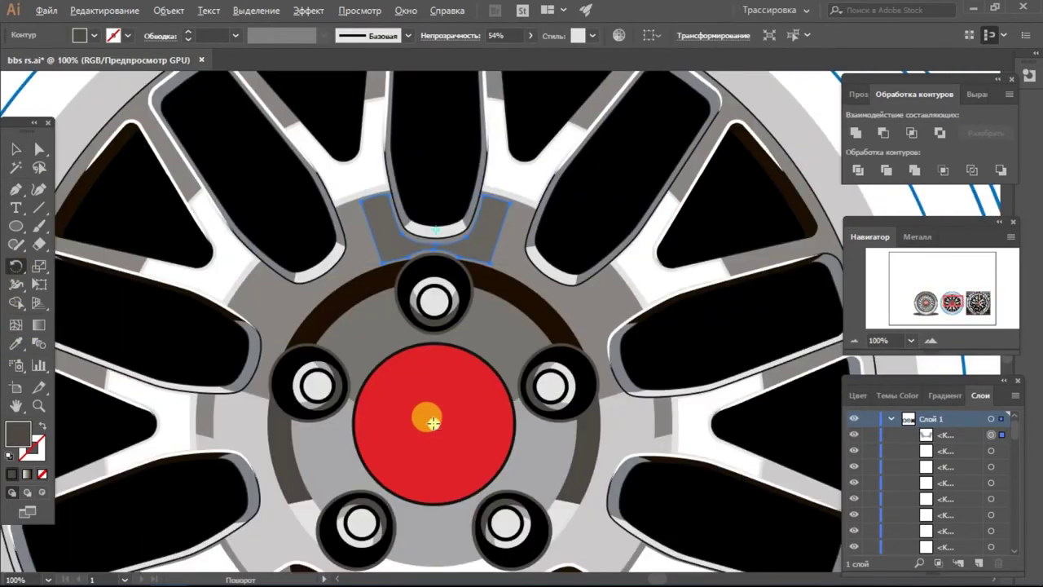
key("Return")
left_click(544, 524)
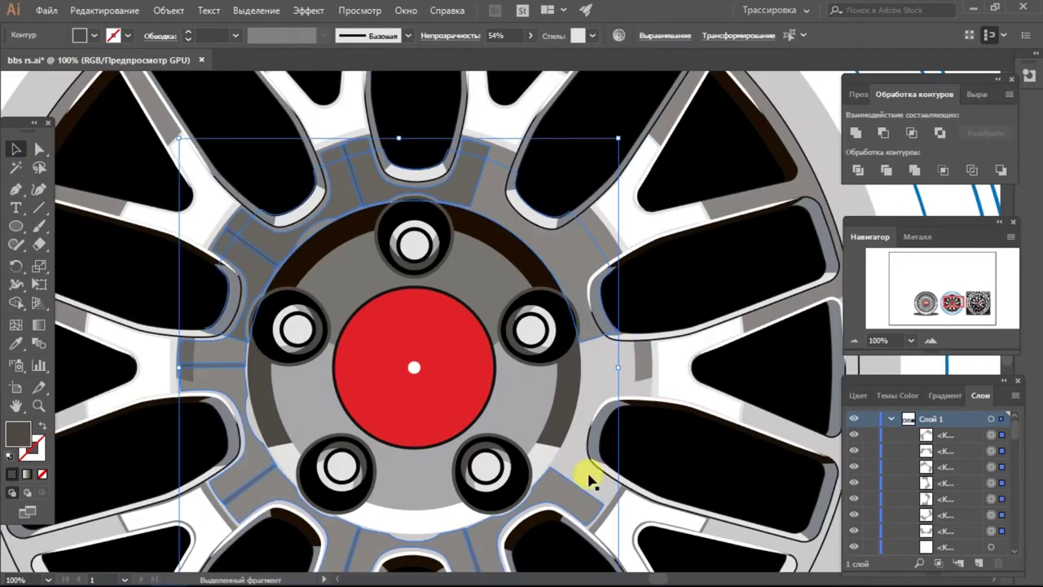
left_click(337, 535)
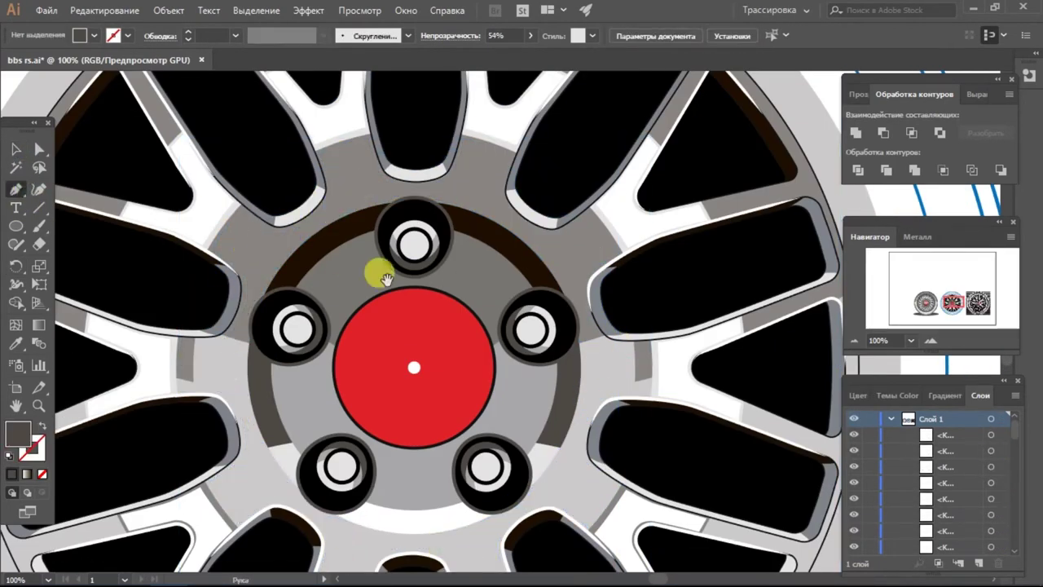
- Pen-draw a four-corner highlight shape bridging two spokes below the lower bolts
scroll(386, 279, "down", 5)
scroll(319, 426, "up", 1)
left_click(440, 287)
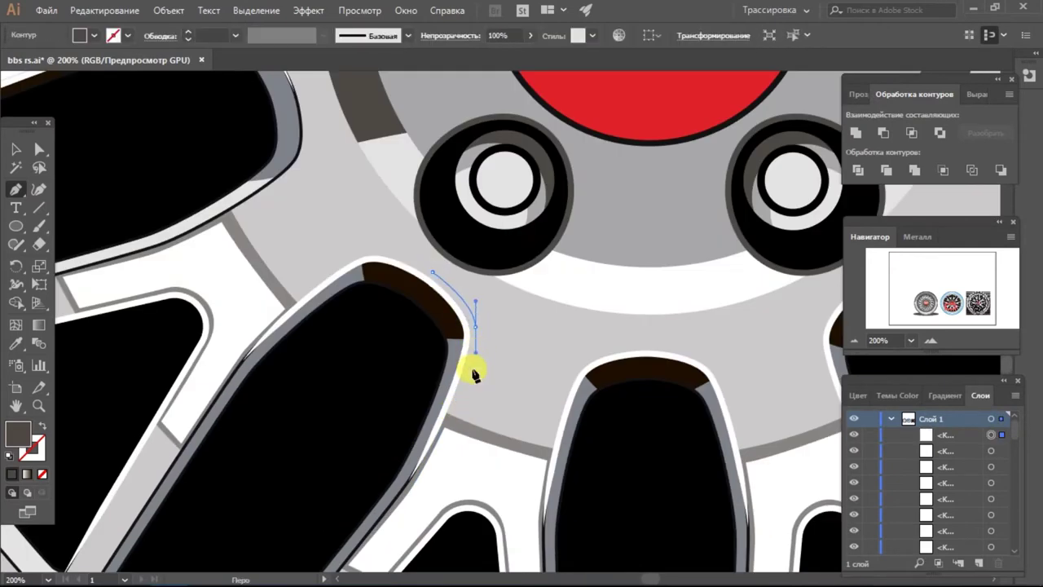
left_click(455, 408)
left_click(652, 344)
left_click(654, 320)
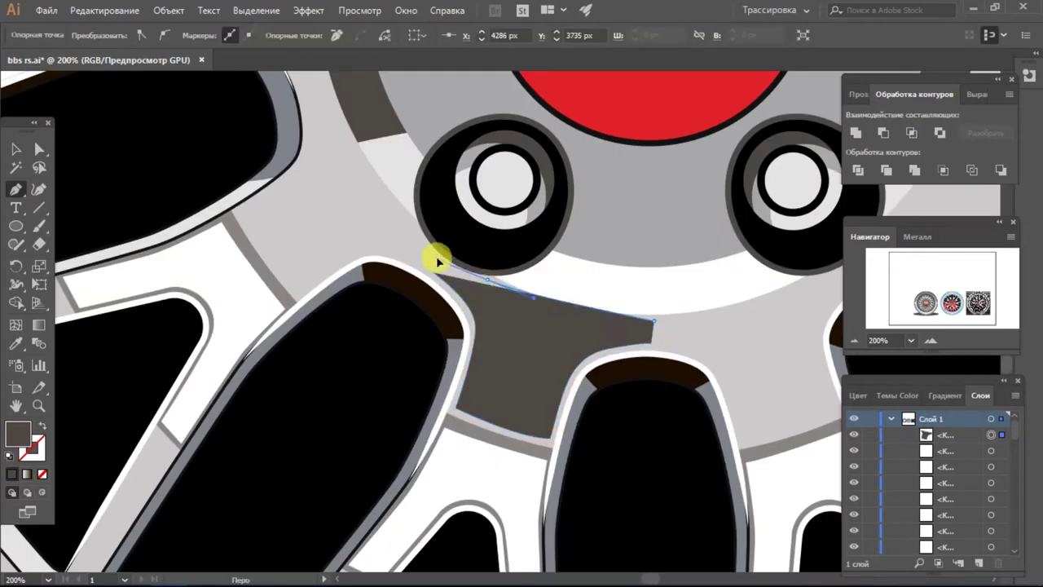
left_click(438, 275)
key("ctrl+minus")
key("ctrl+minus")
key("ctrl+minus")
- Send the white shape backward behind the spokes, then zoom in to refine its anchors
right_click(354, 420)
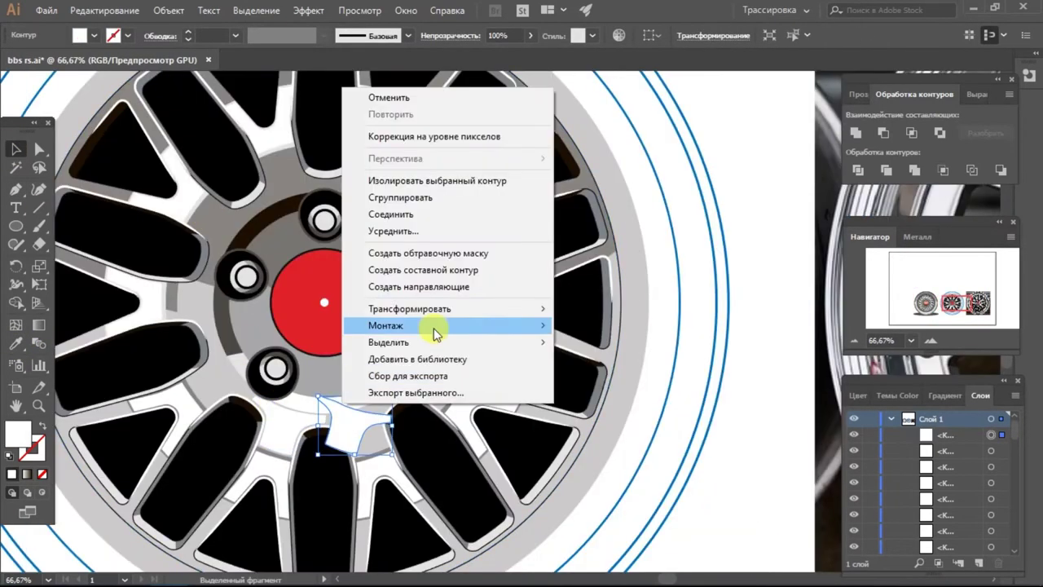
left_click(571, 334)
key("ctrl+plus")
key("ctrl+plus")
key("ctrl+plus")
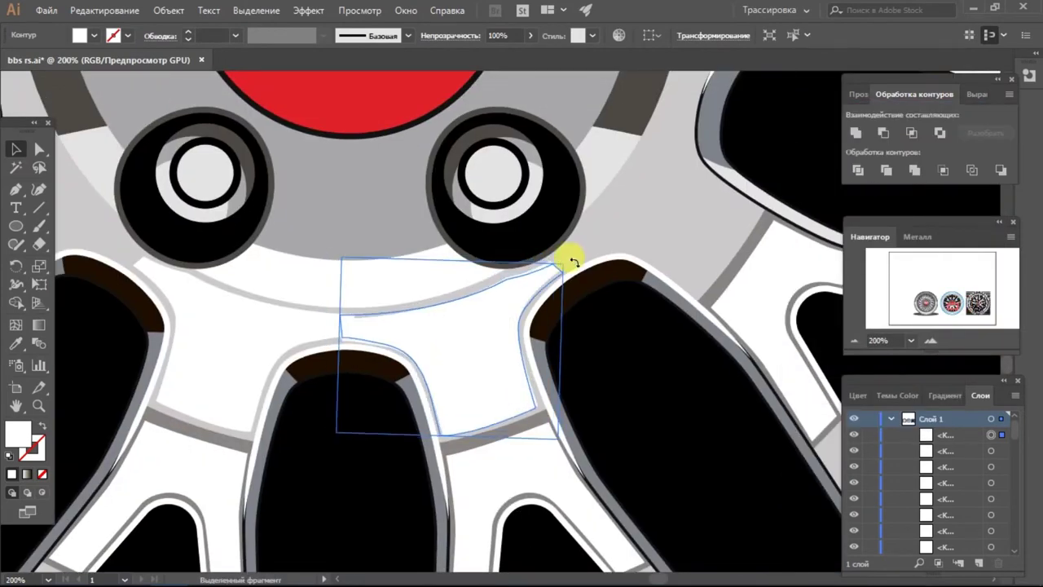
key("ctrl+plus")
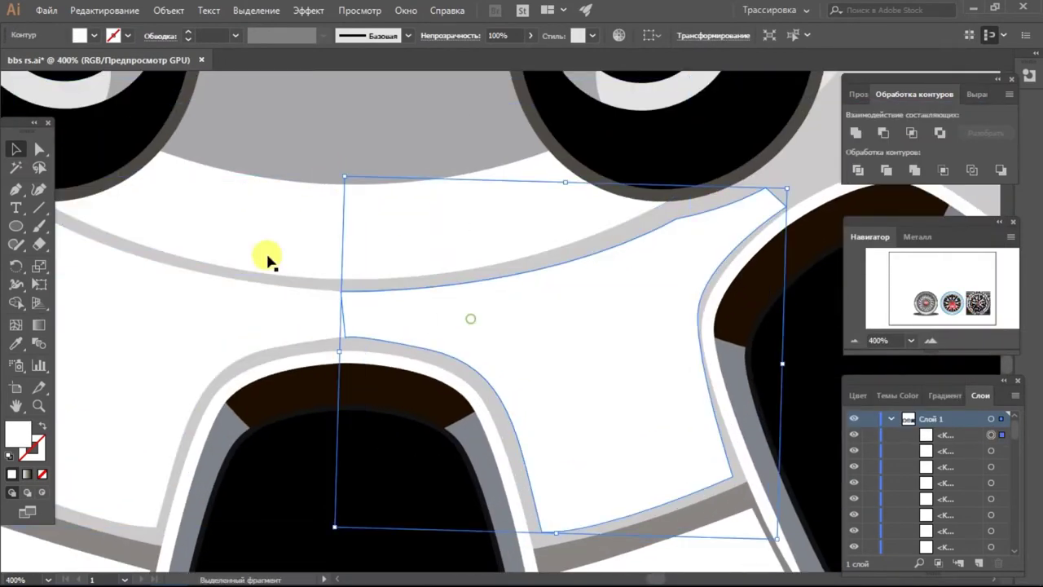
key("a")
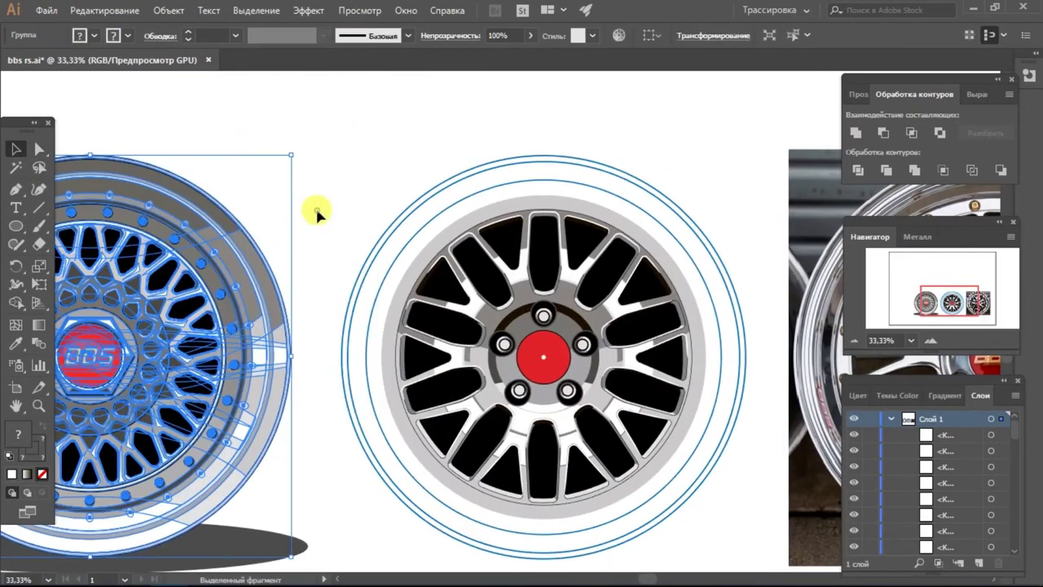
- Duplicate the finished wheel beside the original
key("ctrl+minus")
mouse_move(155, 351)
left_mouse_down()
mouse_move(329, 359)
mouse_move(342, 268)
left_mouse_up()
right_click(343, 253)
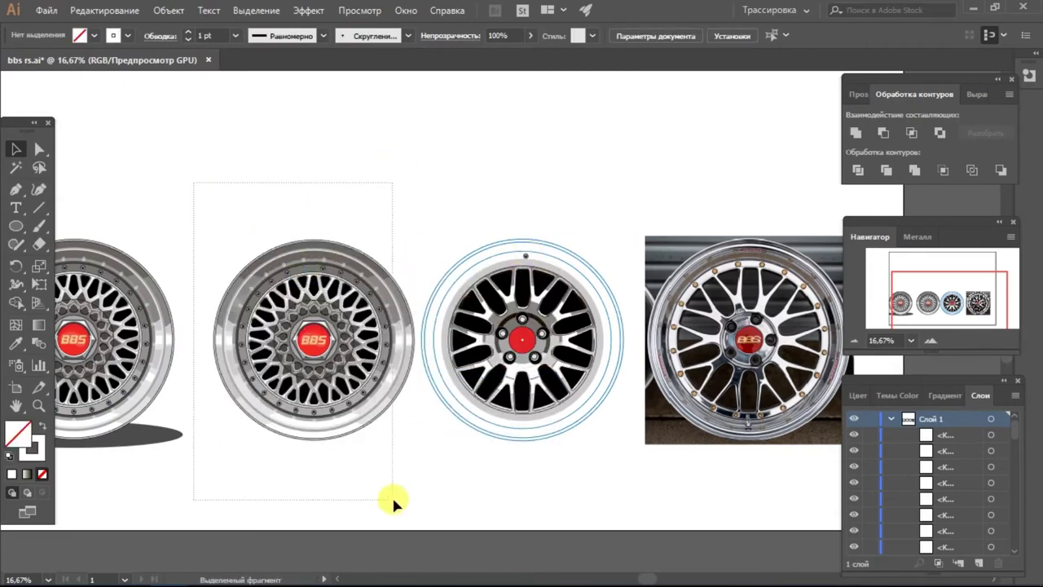
scroll(396, 443, "up", 5)
scroll(461, 221, "up", 2)
scroll(530, 235, "down", 3)
scroll(447, 216, "up", 4)
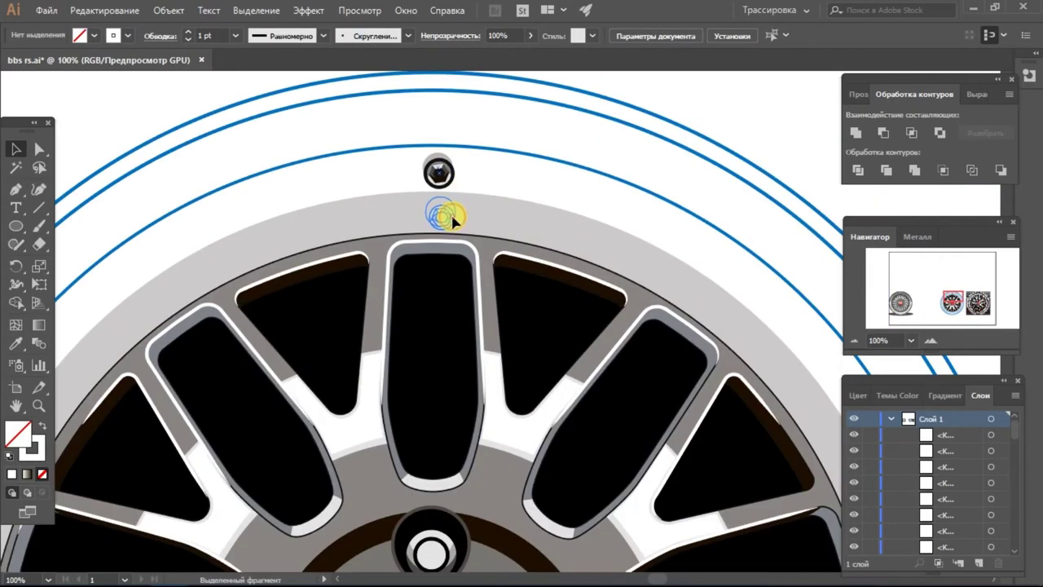
- Isolate the top rim bolt group and recolour its facets with a gold Metal swatch
double_click(453, 218)
scroll(462, 154, "up", 2)
left_click(918, 236)
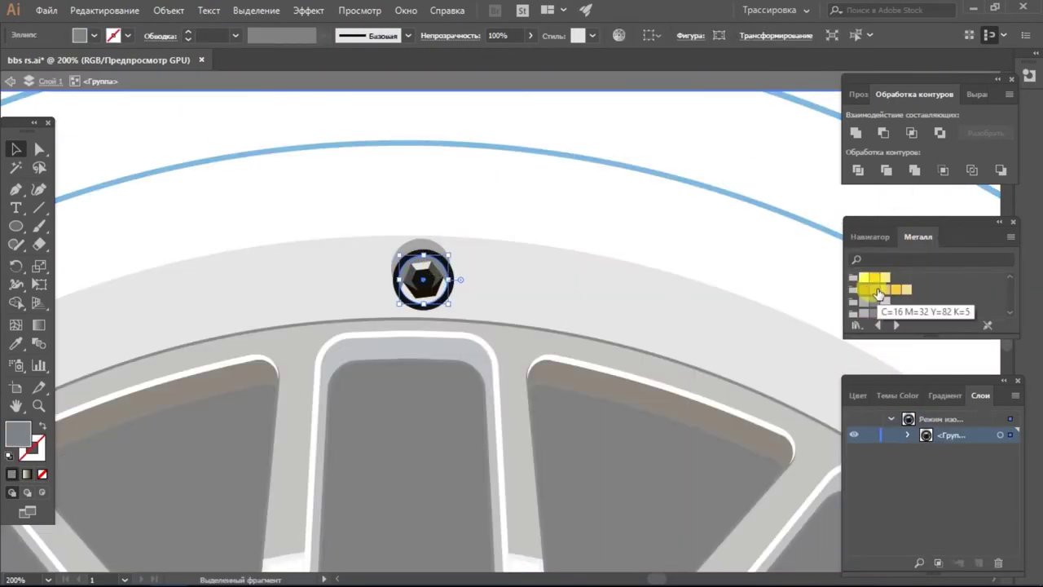
scroll(573, 212, "up", 2)
left_click(365, 222)
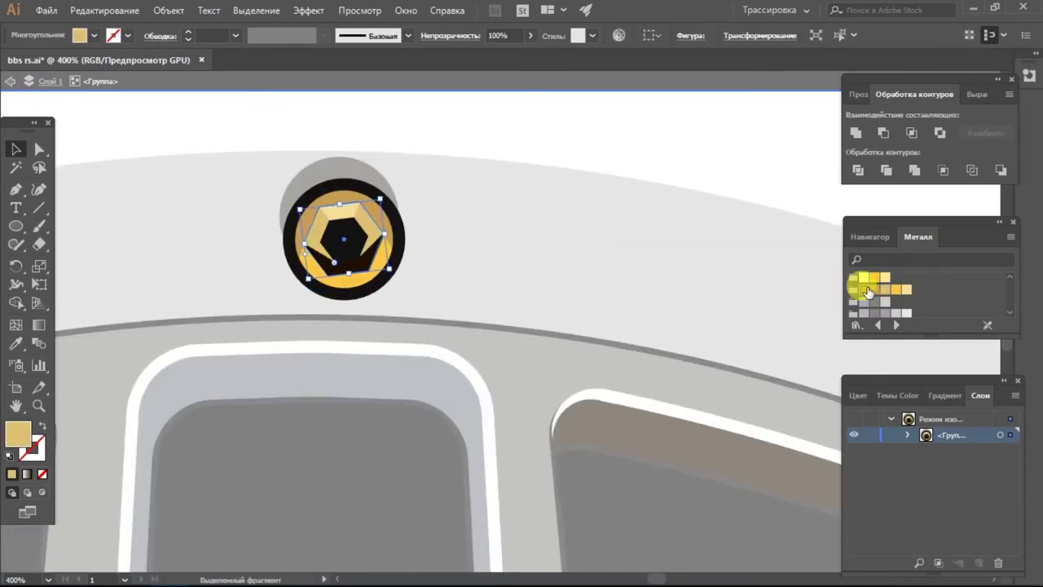
left_click(867, 290)
scroll(530, 237, "down", 4)
double_click(530, 269)
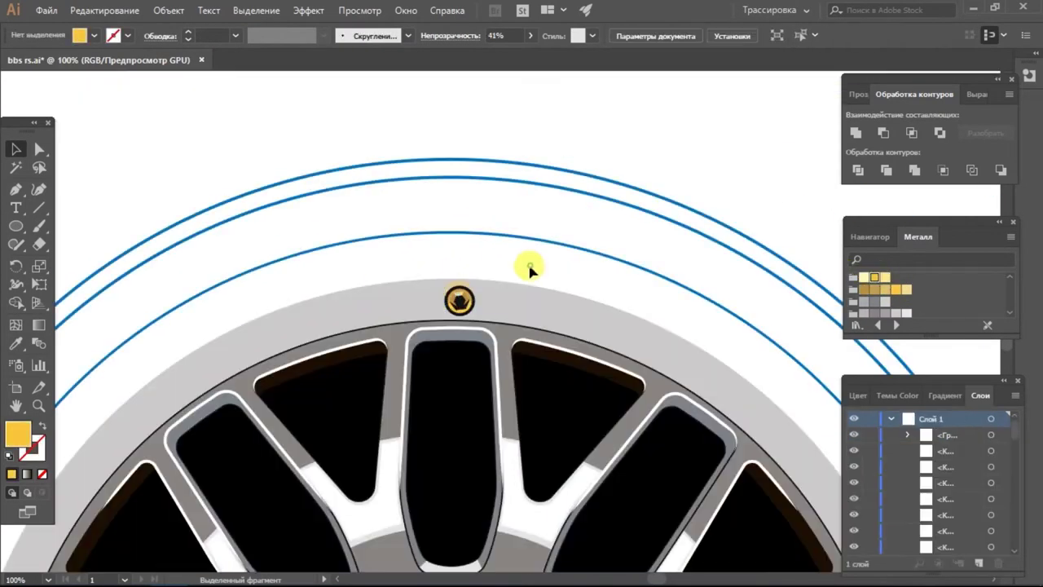
scroll(617, 128, "down", 3)
key("ctrl+a")
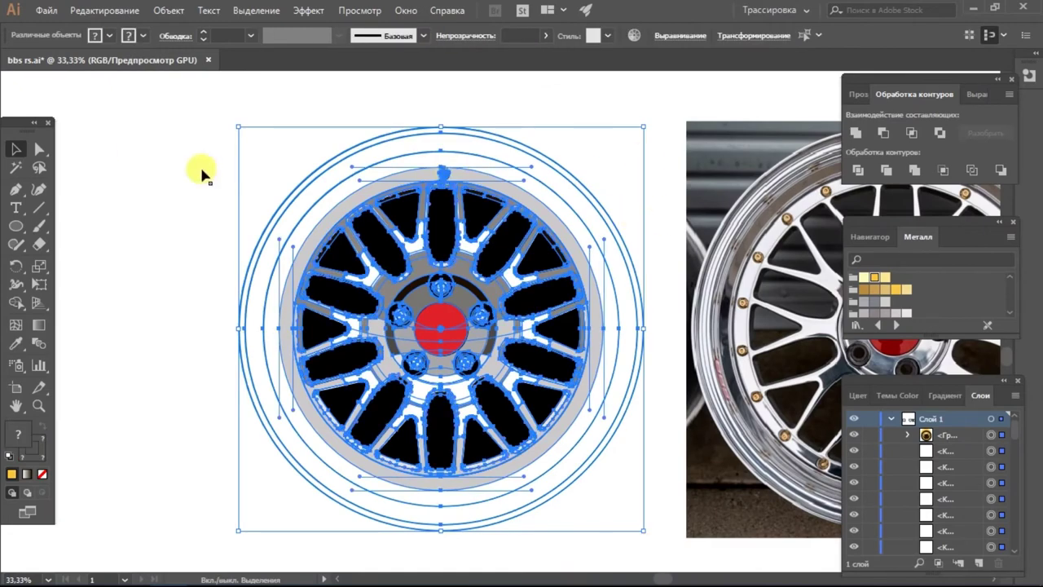
- Copy the top bolt around the wheel centre at 30° steps so bolts ring the rim
left_click(202, 173)
scroll(611, 466, "down", 1)
scroll(419, 109, "up", 2)
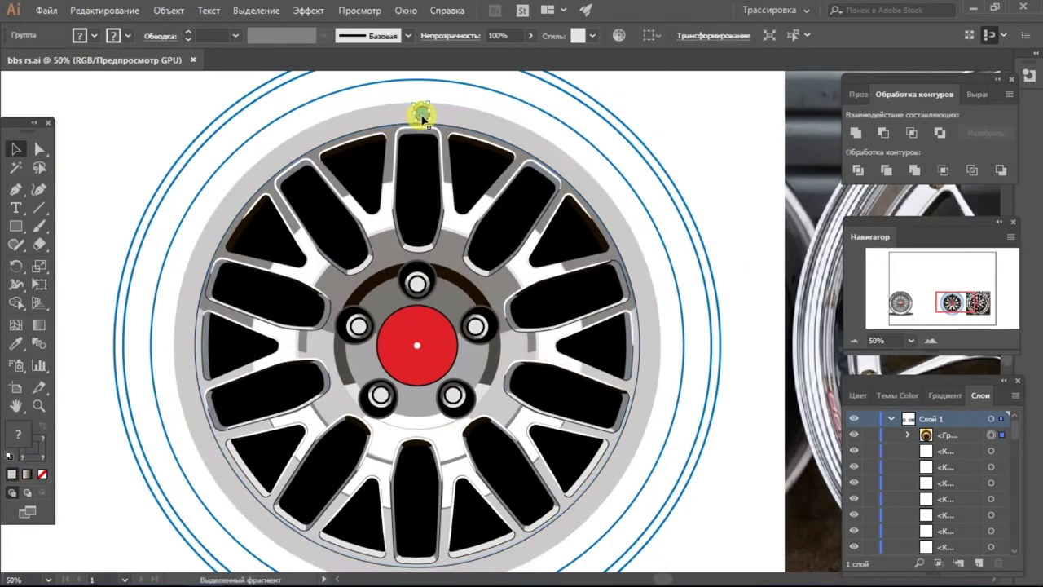
scroll(291, 216, "down", 2)
left_click(415, 215)
left_click(217, 273)
scroll(576, 461, "up", 1)
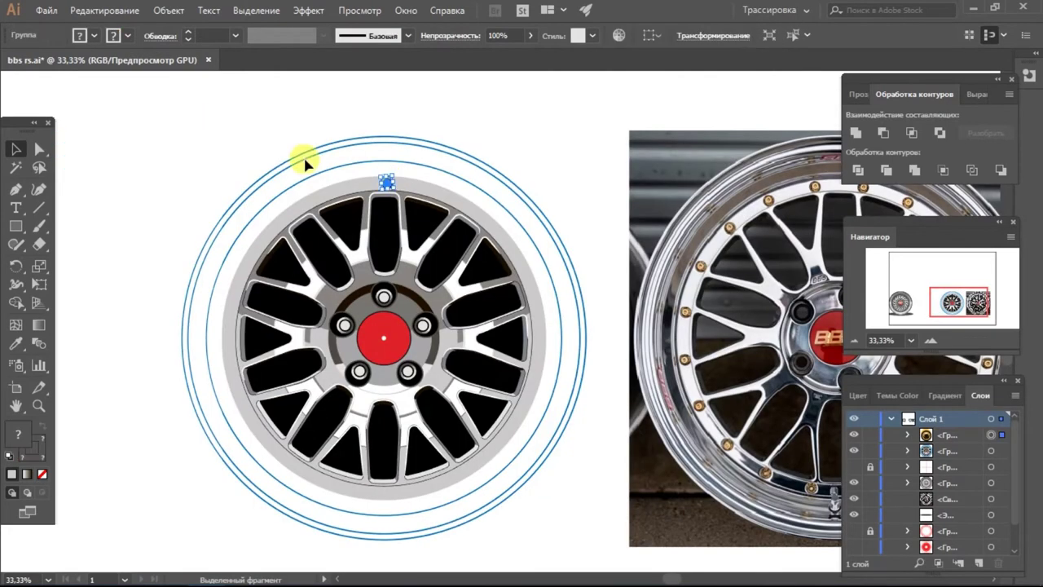
left_click(304, 156)
left_click(538, 94)
scroll(602, 156, "up", 1)
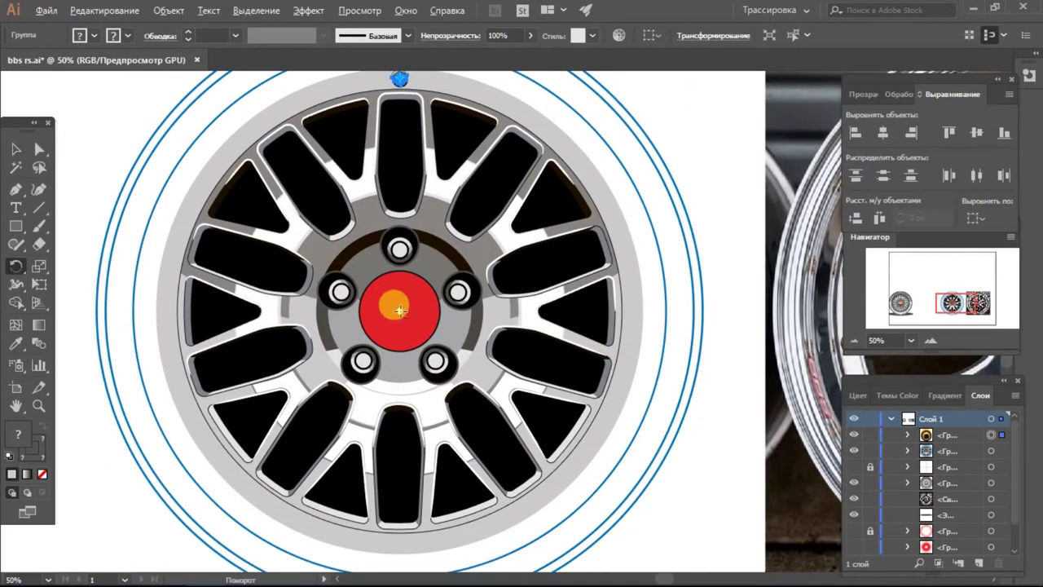
left_click(399, 311, "alt")
type("3")
type("0/2")
left_click(585, 530)
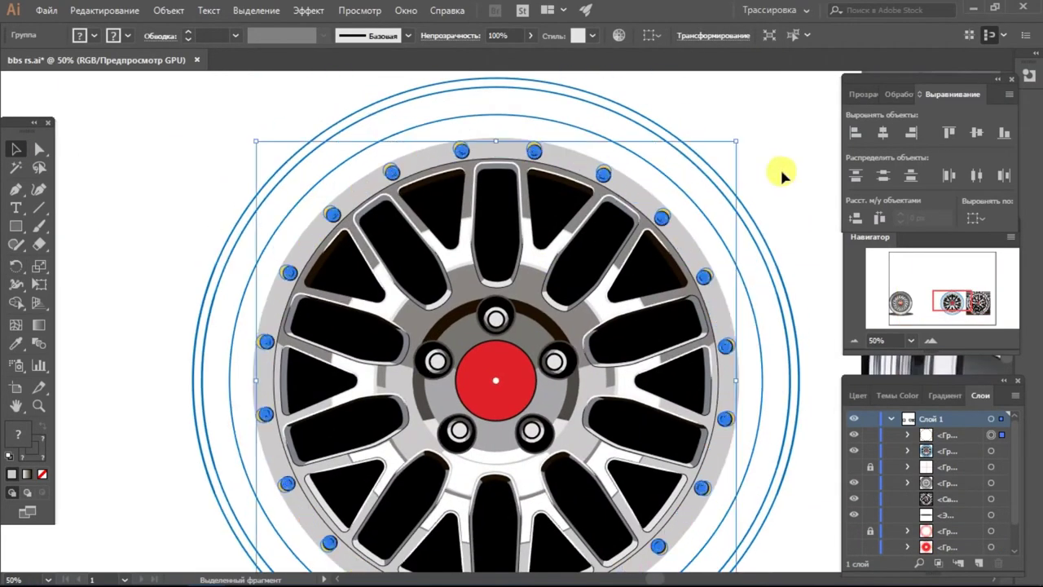
- Draw a large black ellipse over the wheel and squash it flatter
key("ctrl+equal")
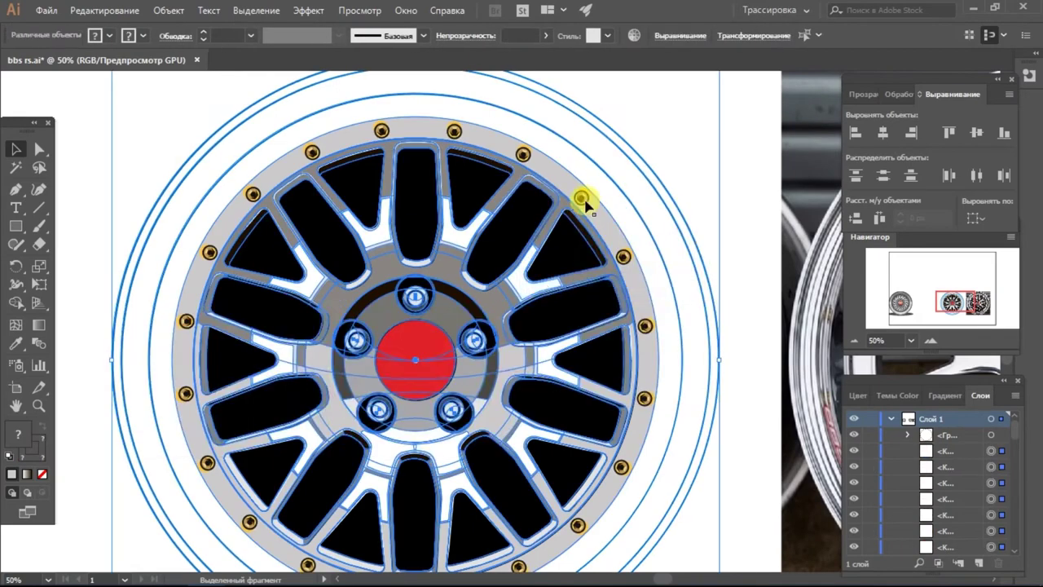
left_click_drag(587, 200, 667, 395)
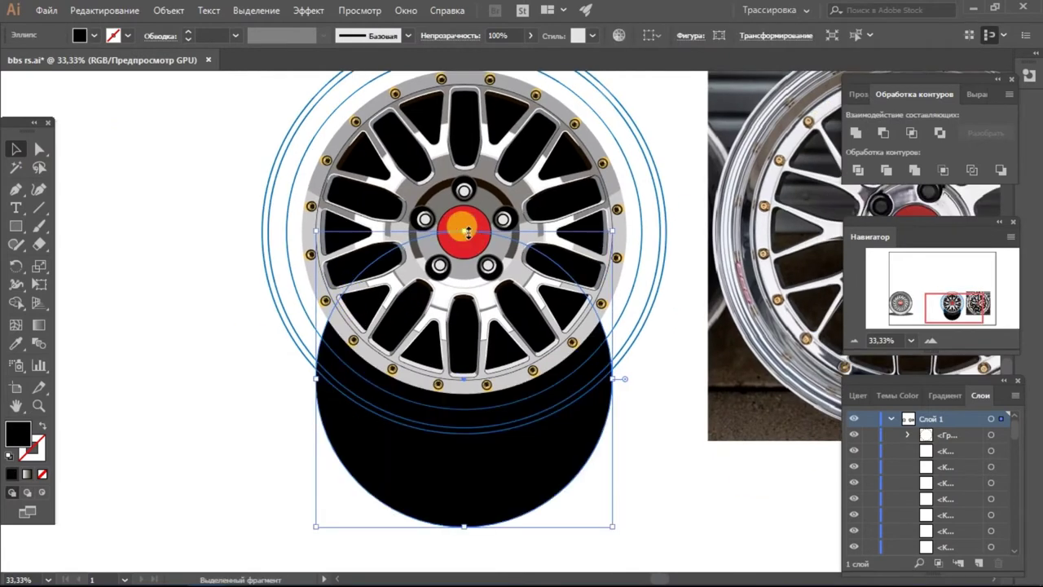
mouse_move(438, 313)
left_mouse_down()
mouse_move(438, 442)
mouse_move(465, 408)
left_mouse_up()
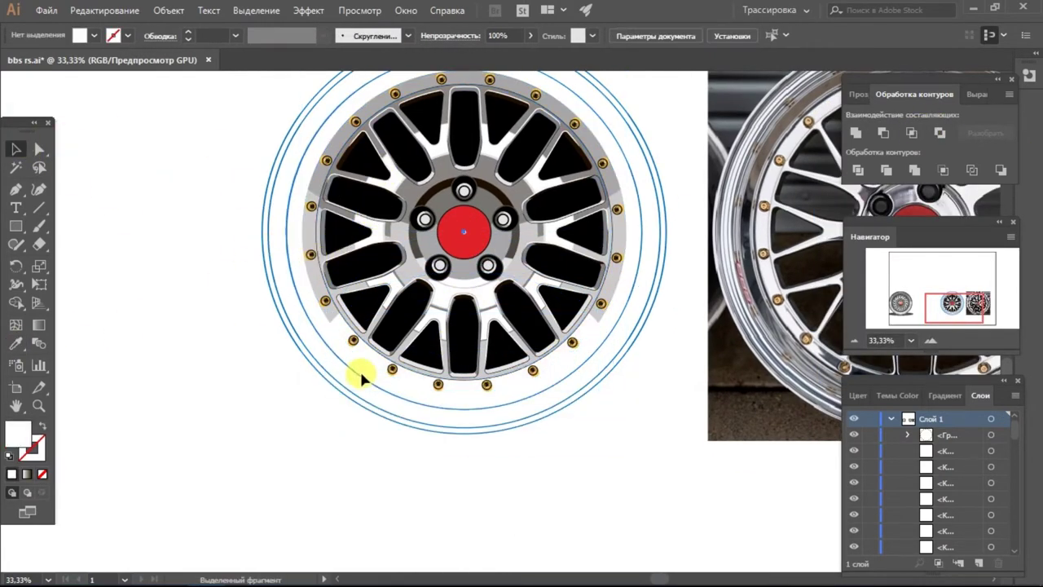
- Fill the outer rim ring light grey and send it behind the wheel
left_click(300, 289)
left_click(16, 149)
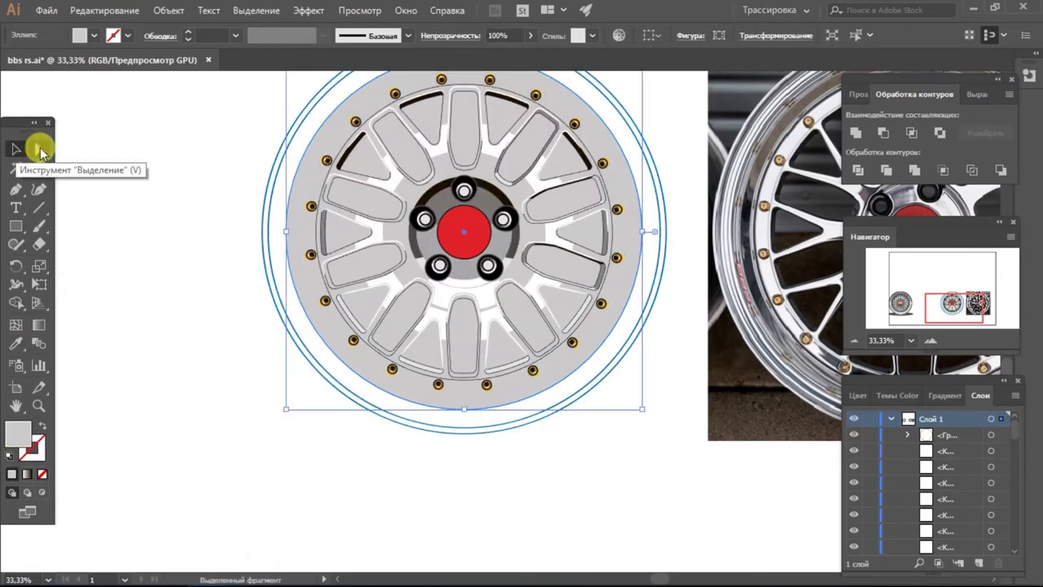
right_click(384, 326)
left_click(617, 296)
- Draw a large ellipse over the wheel top and intersect it with the rim ring
key("l")
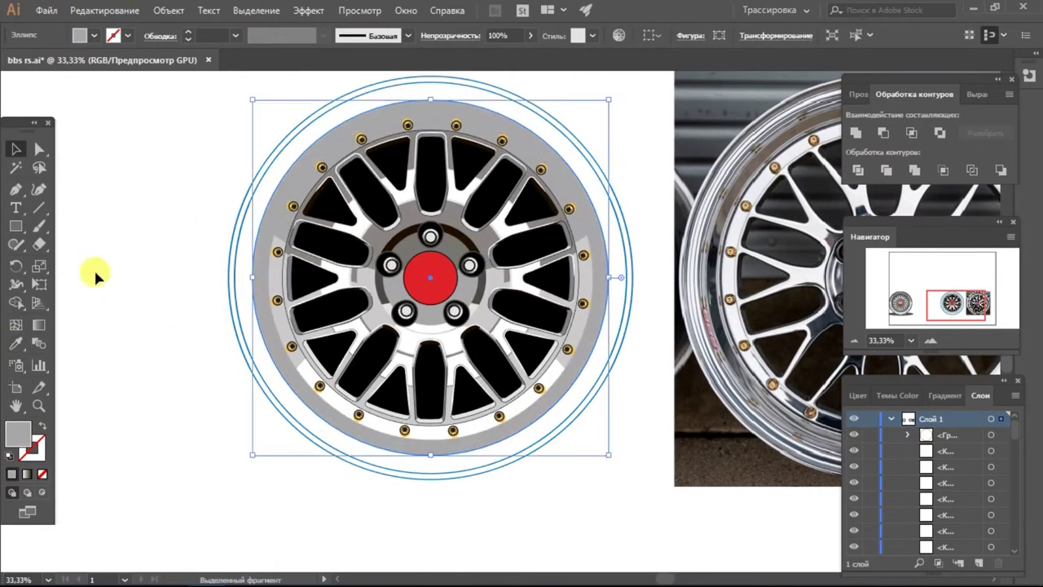
left_click_drag(430, 141, 614, 274)
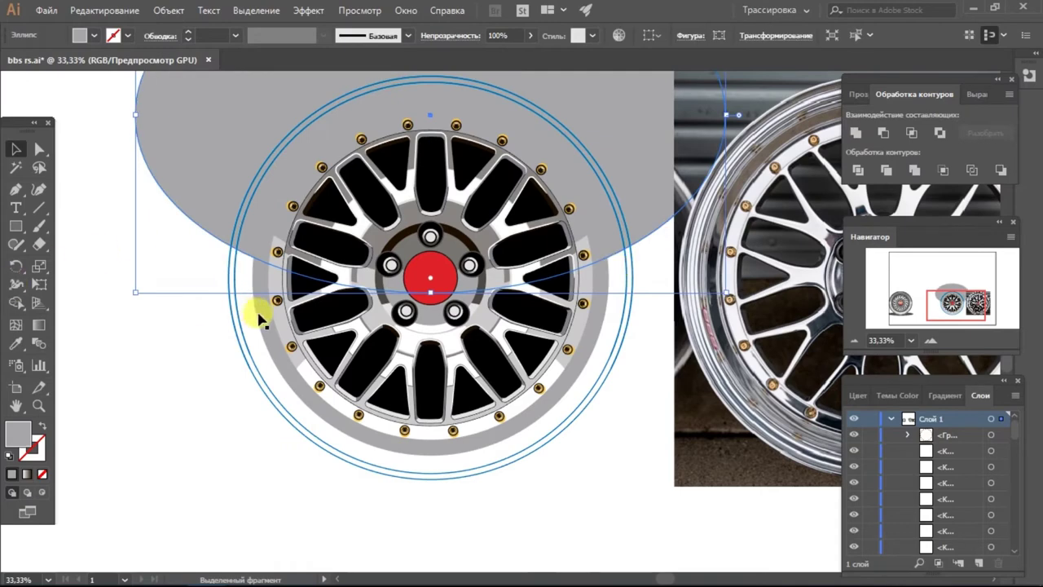
left_click(340, 195)
left_click(276, 334)
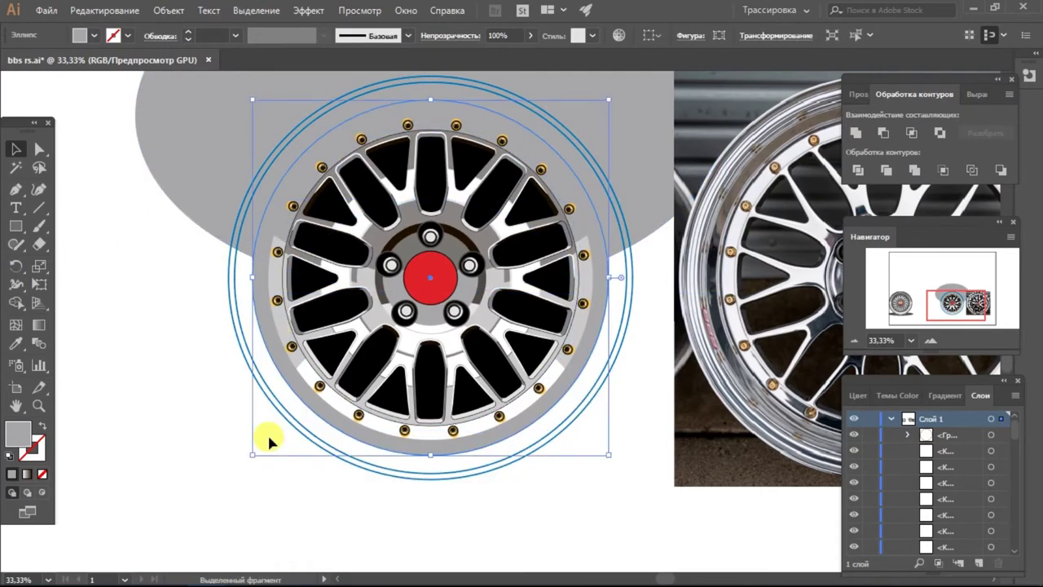
left_click(241, 243, "shift")
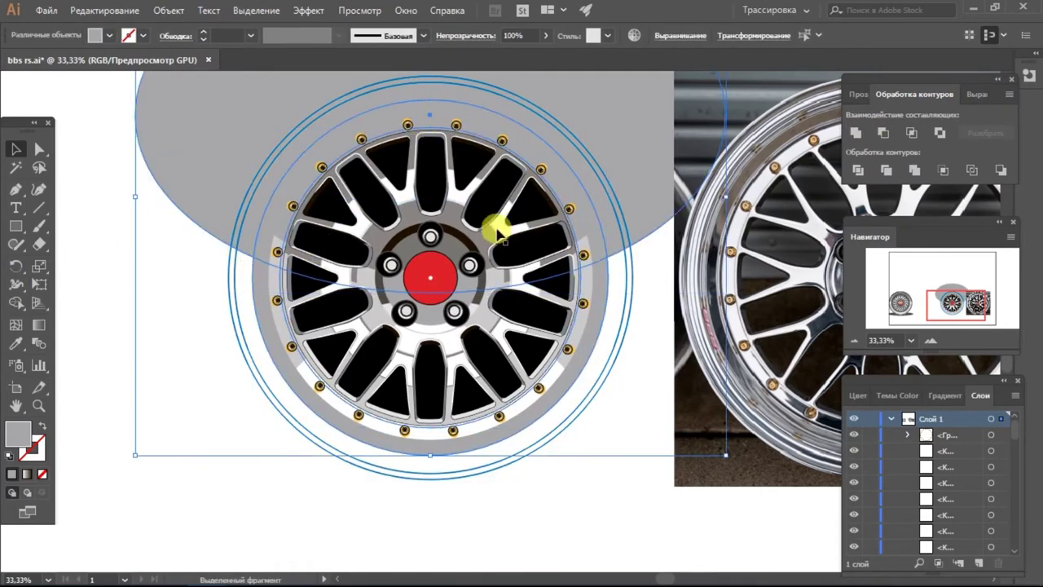
left_click(911, 132)
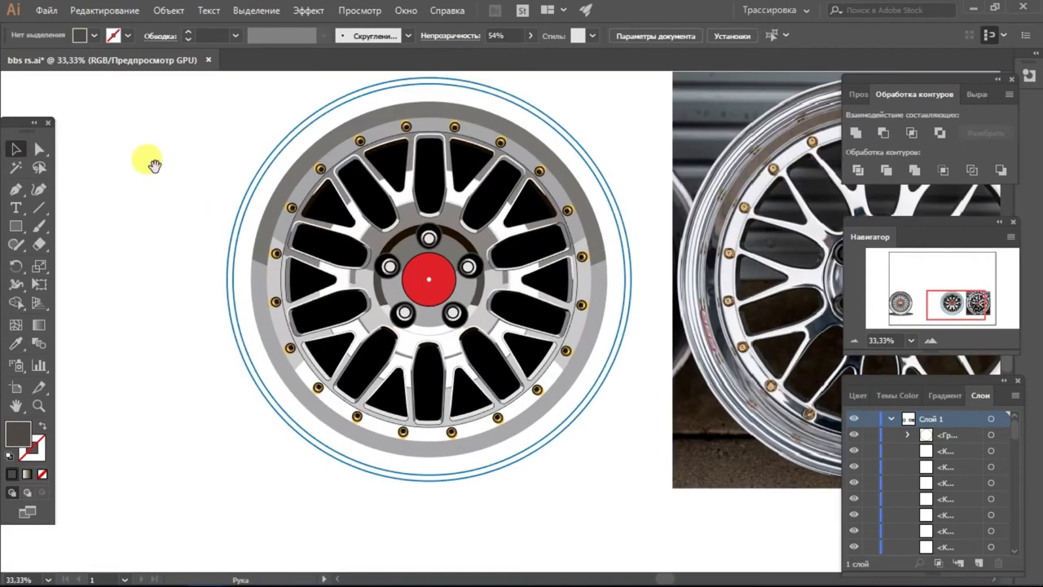
- Intersect a large ellipse with the rim ring and eyedropper a light grey for the lower lip band
key("l")
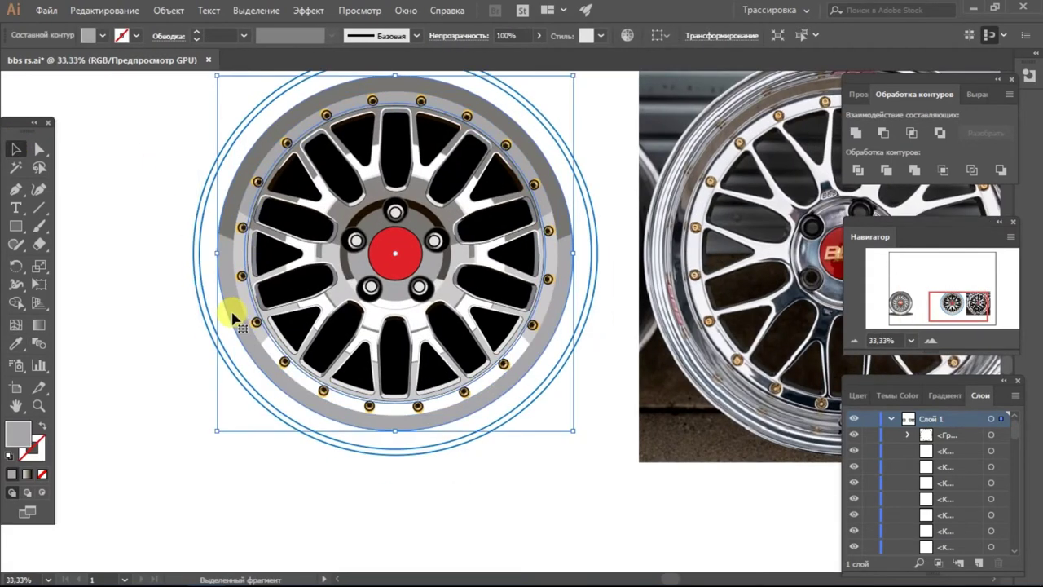
left_click_drag(634, 145, 173, 441)
key("ctrl+shift+bracketleft")
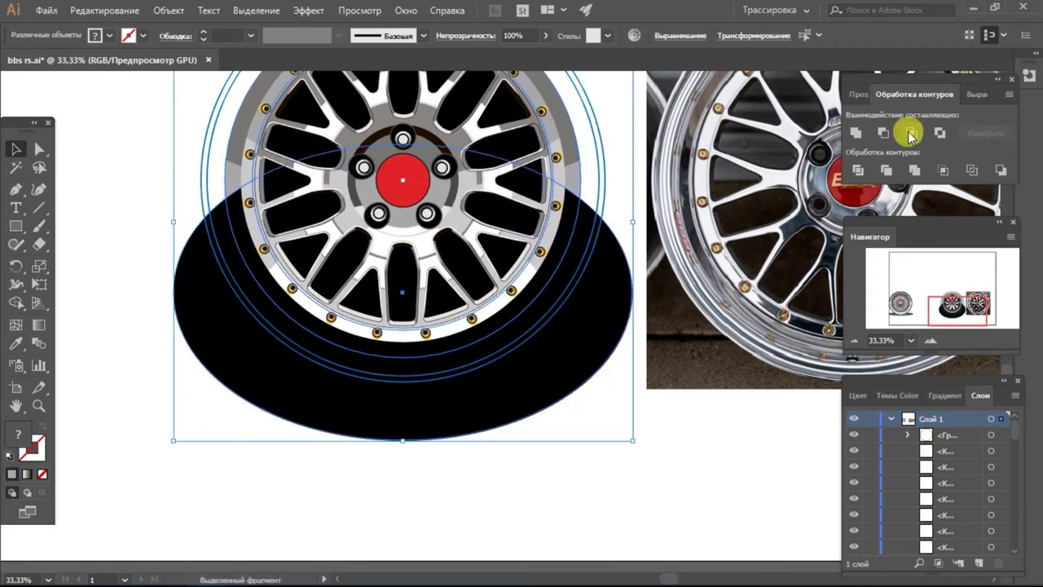
left_click(912, 132)
key("i")
left_click(339, 177)
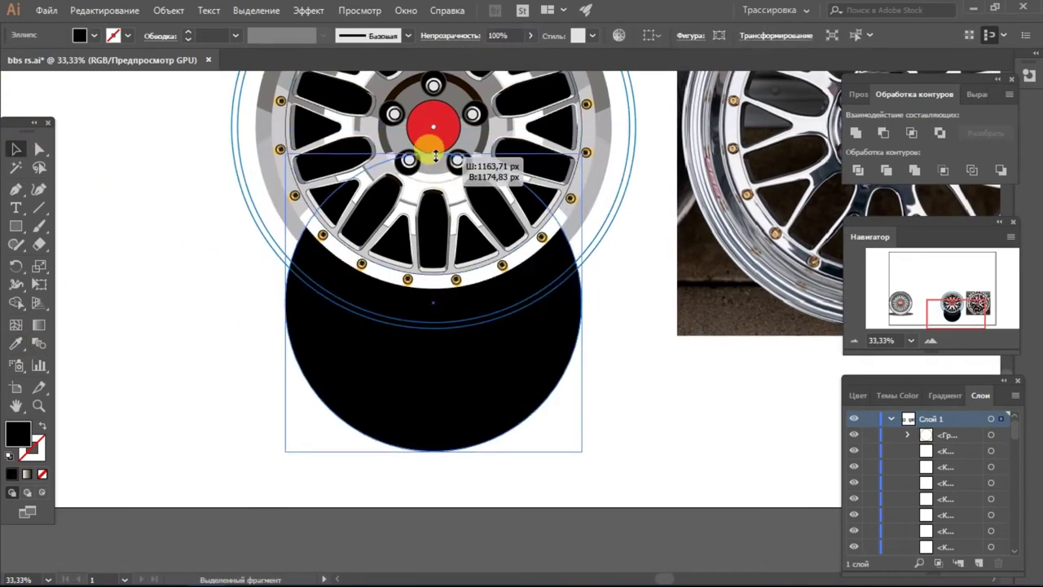
- Reshape a second black ellipse and intersect it with the ring into a thin band along the rim top
left_click_drag(426, 145, 416, 202)
left_click(591, 224)
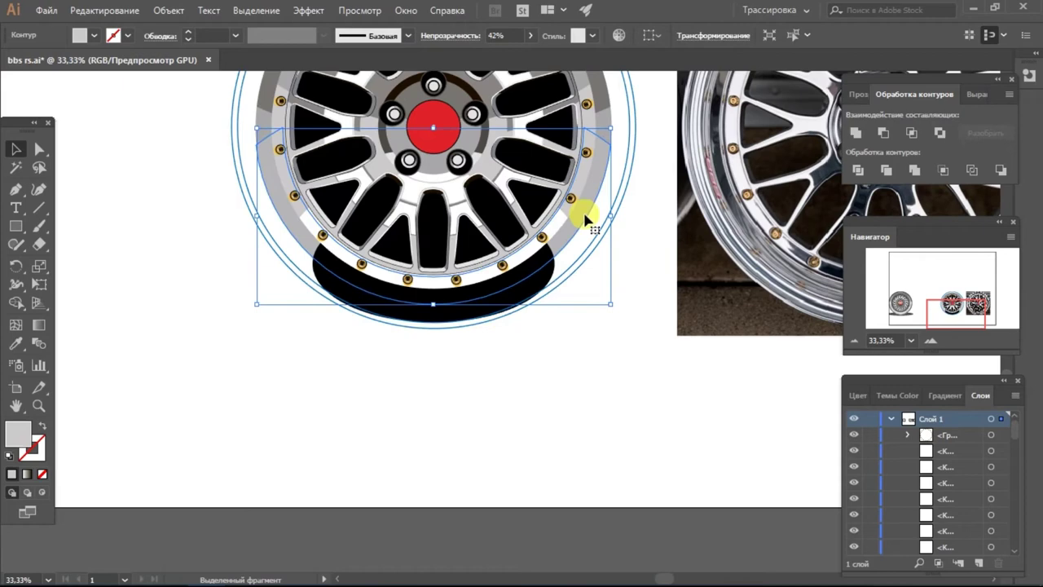
left_click(913, 133)
key("i")
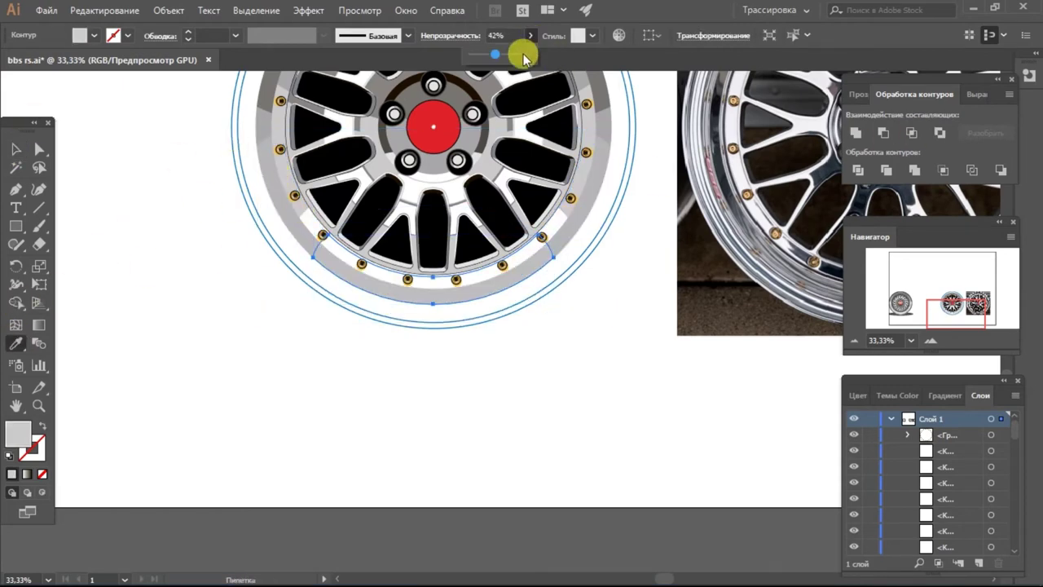
scroll(134, 273, "down", 1)
scroll(345, 356, "up", 1)
key("ctrl+z")
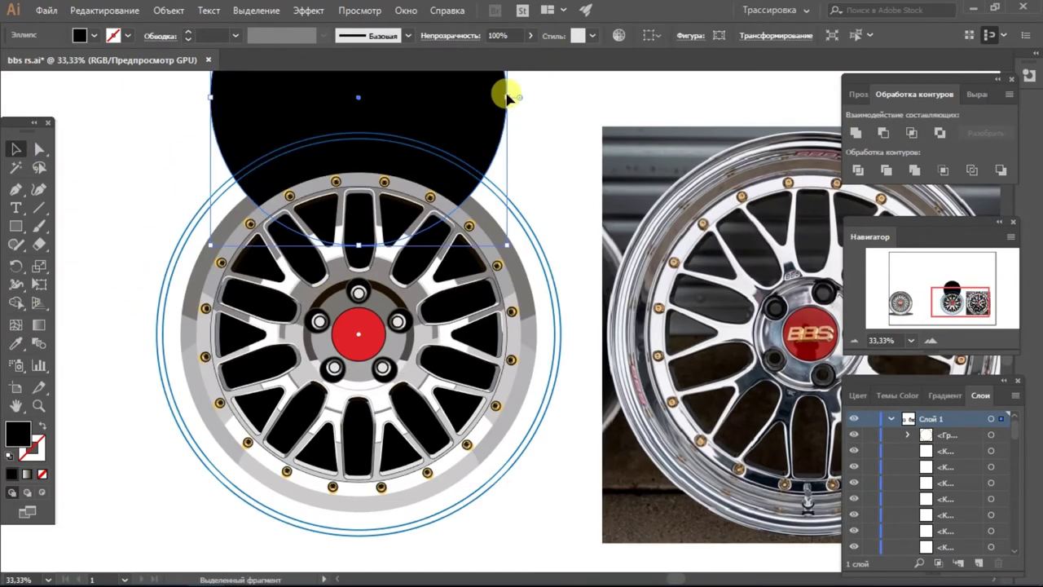
key("ctrl+z")
key("ctrl+shift+z")
key("i")
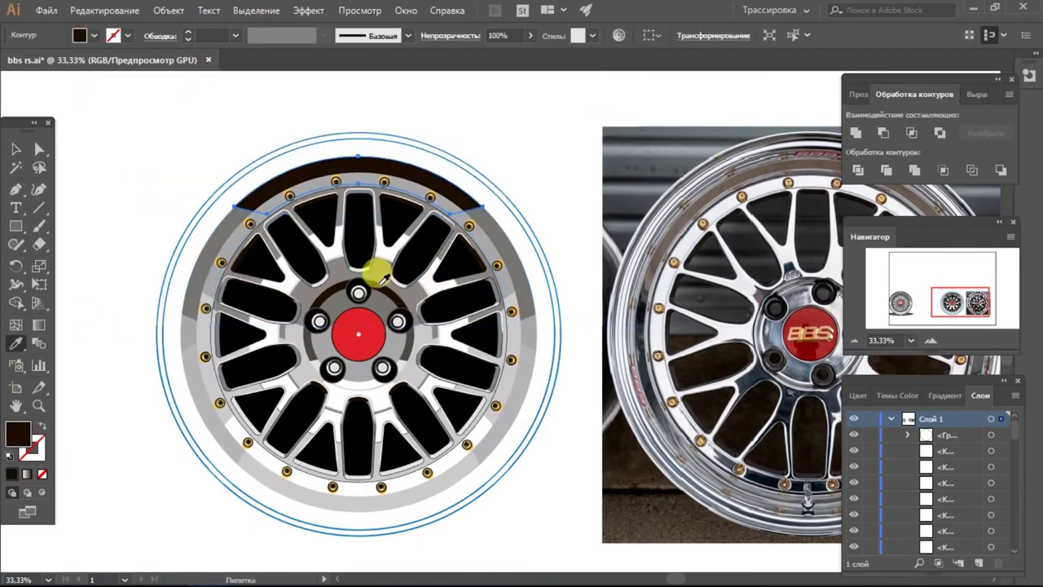
- Lower the top shadow band's opacity to 13% and deselect everything
left_click_drag(495, 55, 477, 54)
key("v")
left_click(217, 151)
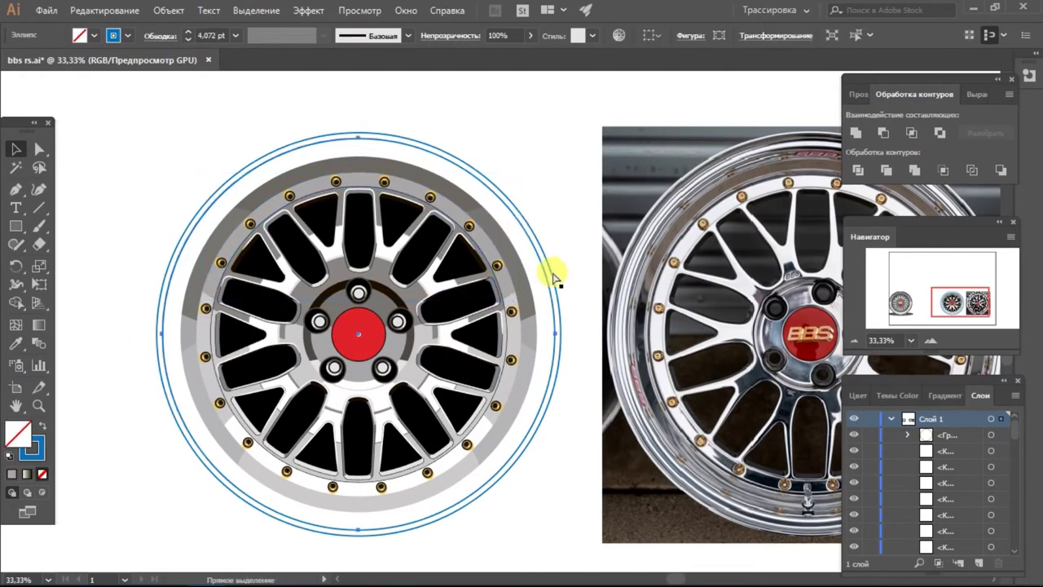
key("ctrl+shift+a")
key("ctrl+minus")
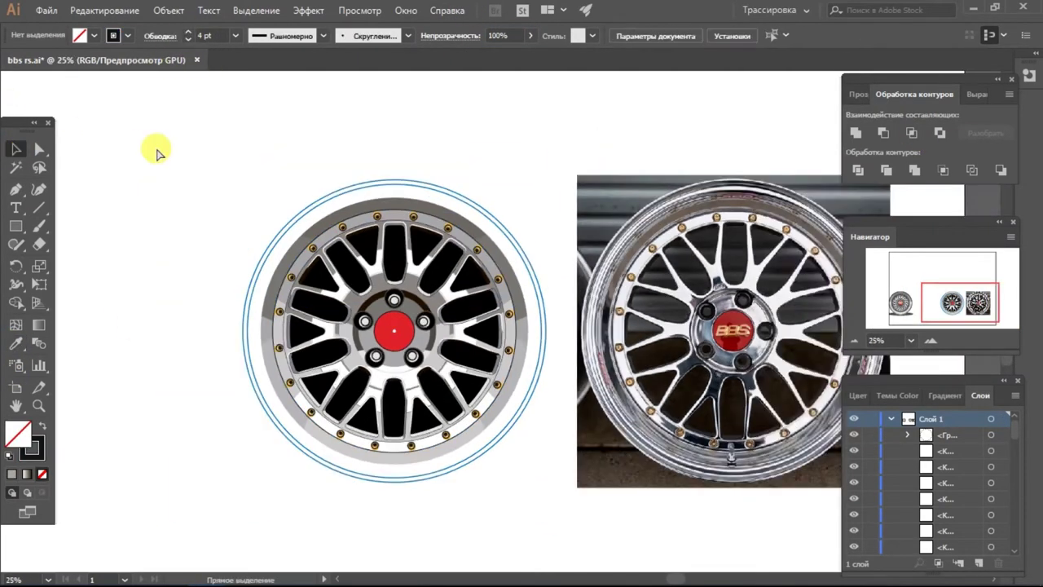
scroll(163, 156, "up", 1)
scroll(263, 217, "down", 2)
scroll(414, 298, "up", 3)
- Draw a small ellipse above the top rim bolt and fill it from the Metal swatch library
scroll(450, 269, "up", 1)
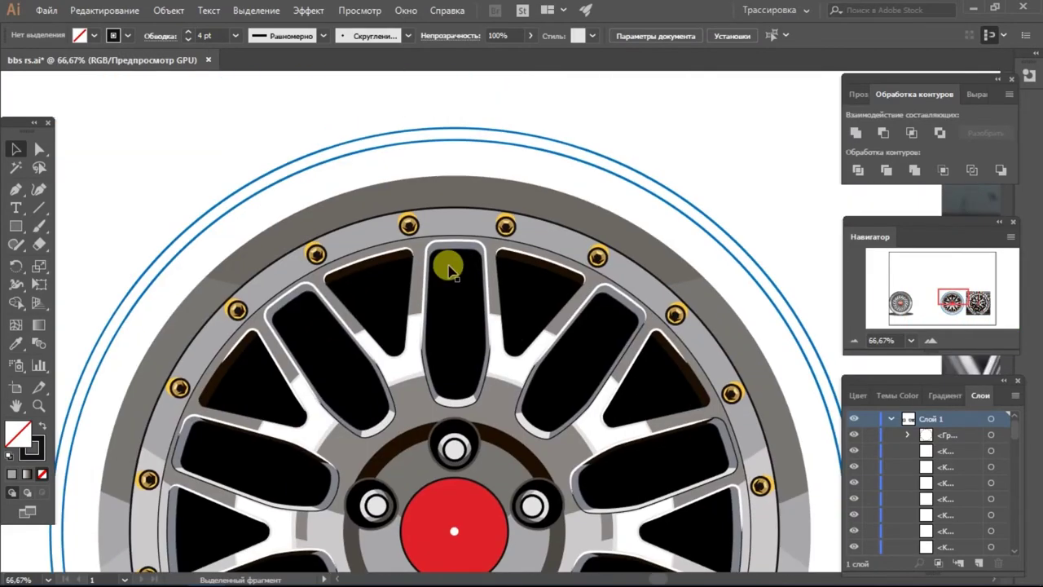
scroll(408, 214, "down", 1)
scroll(507, 163, "up", 1)
left_click(349, 209)
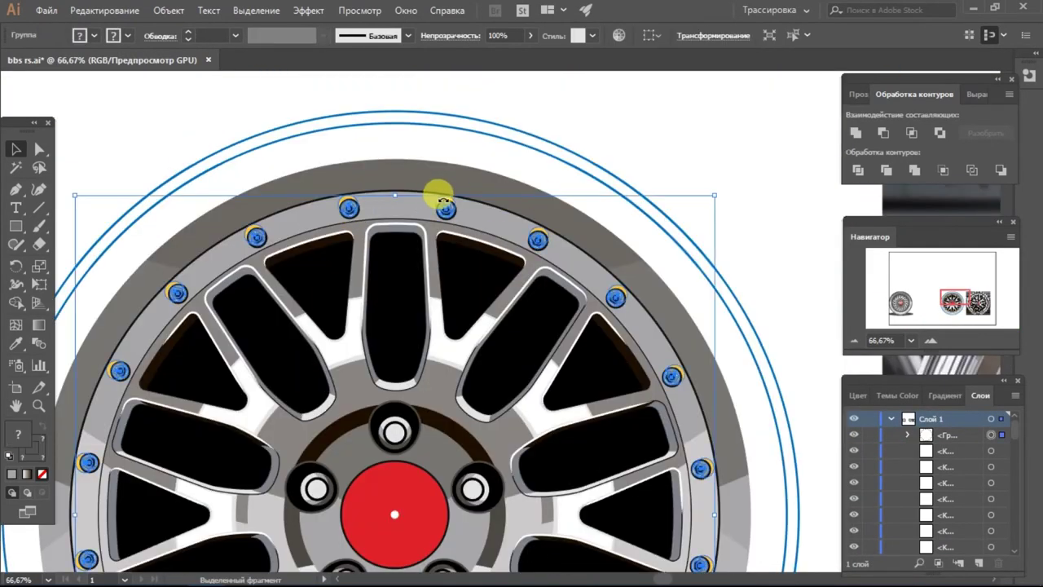
key("ctrl+shift+a")
scroll(339, 216, "up", 1)
left_click_drag(16, 226, 97, 257)
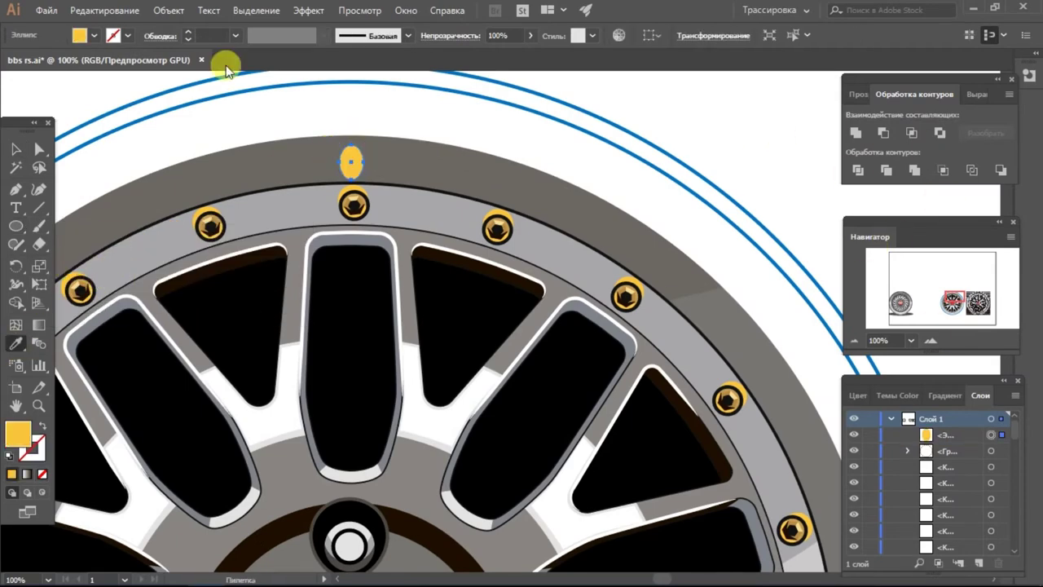
left_click(94, 35)
left_click(16, 132)
left_click(48, 205)
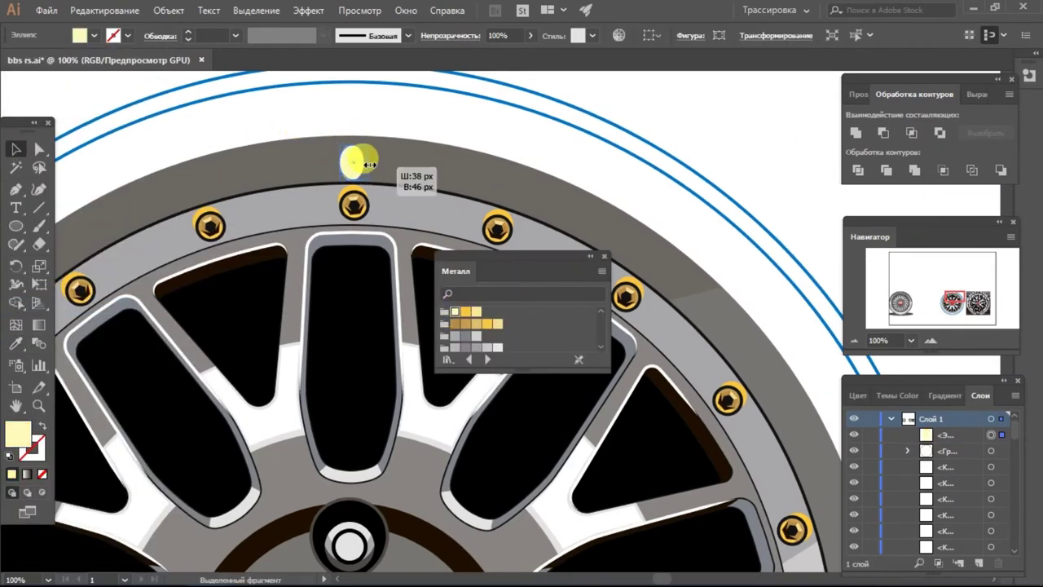
- Lower the small ellipse's opacity to make it a translucent highlight
left_click_drag(369, 165, 371, 166)
scroll(449, 116, "down", 3)
scroll(600, 256, "down", 2)
scroll(221, 76, "up", 3)
left_click_drag(220, 77, 557, 152)
key("4")
key("3")
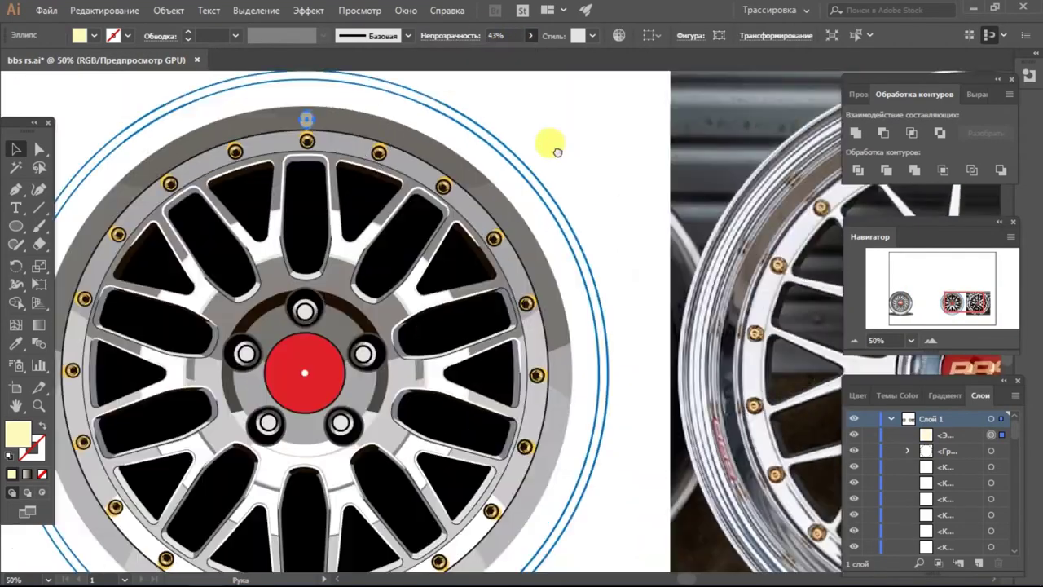
left_click(556, 153)
- Reshape the highlight's lower anchor points into a teardrop
scroll(666, 274, "up", 1)
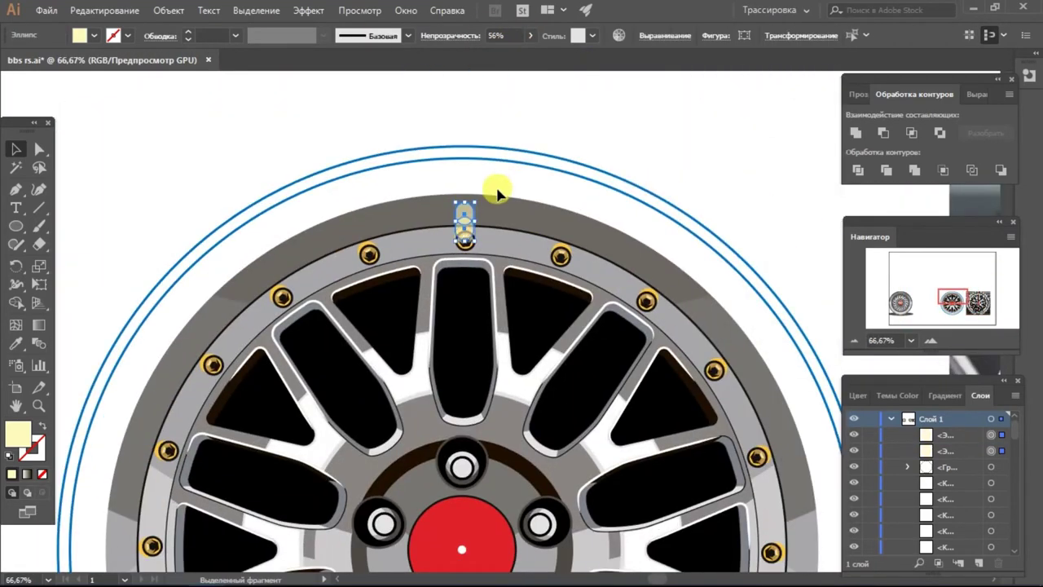
scroll(710, 147, "down", 2)
scroll(610, 160, "up", 4)
scroll(414, 202, "up", 3)
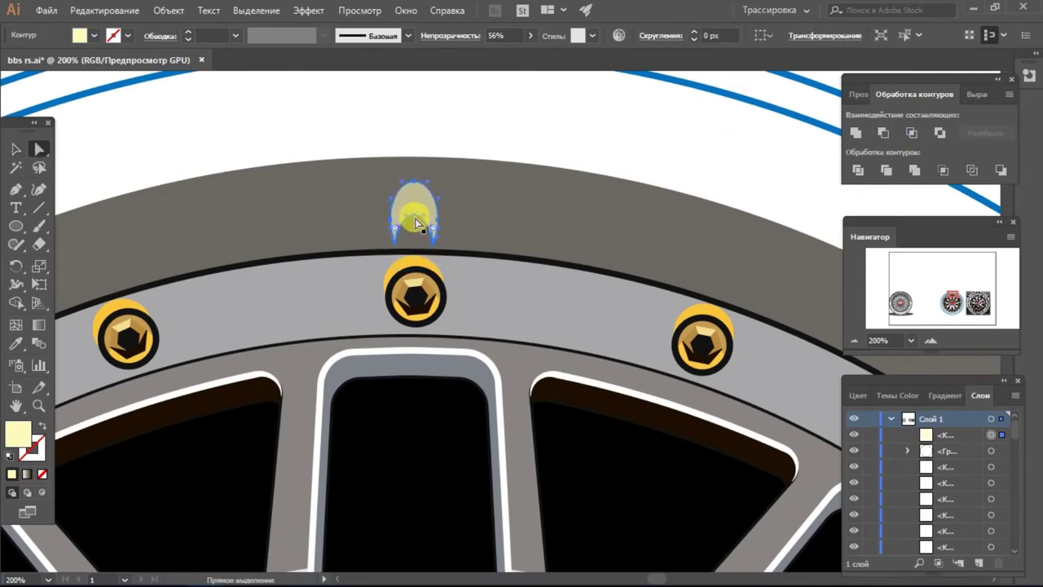
left_click_drag(385, 246, 441, 209)
left_click(330, 148)
key("v")
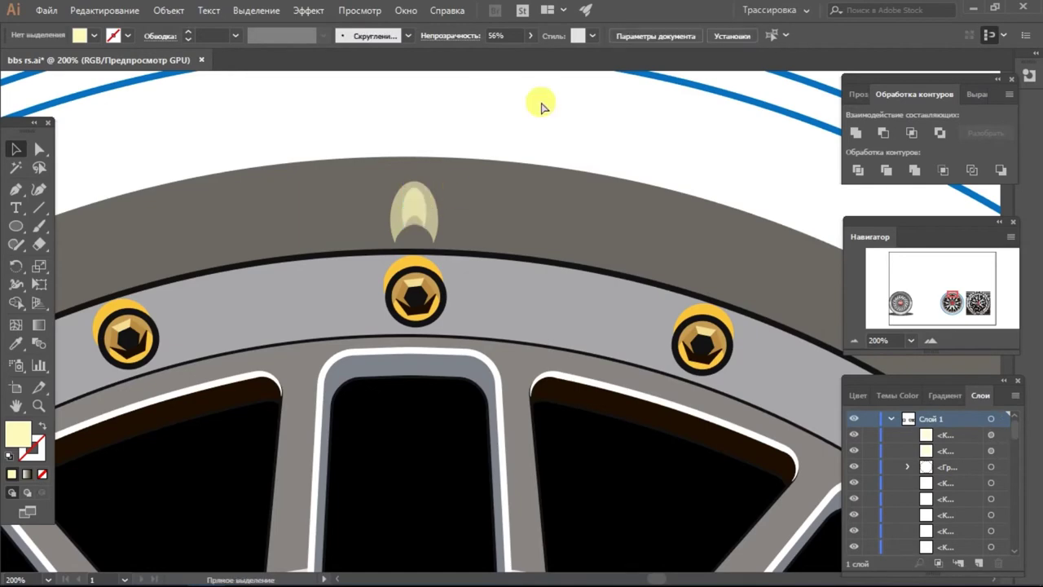
- Copy the highlight around the hub at 18° steps, repeating all around the rim
key("ctrl+minus")
left_click_drag(432, 508, 337, 97)
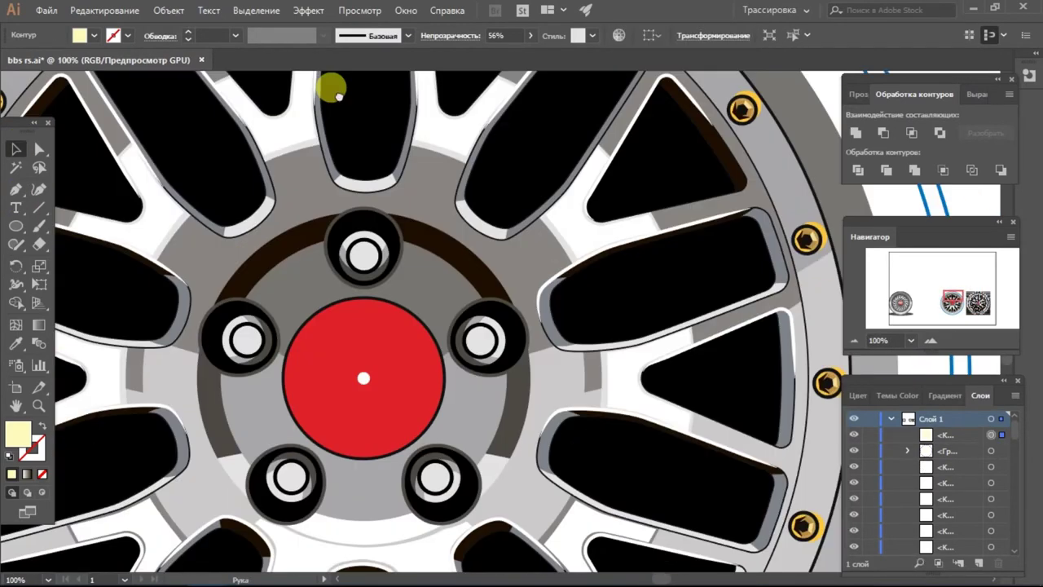
left_click(364, 377, "alt")
left_click(550, 527)
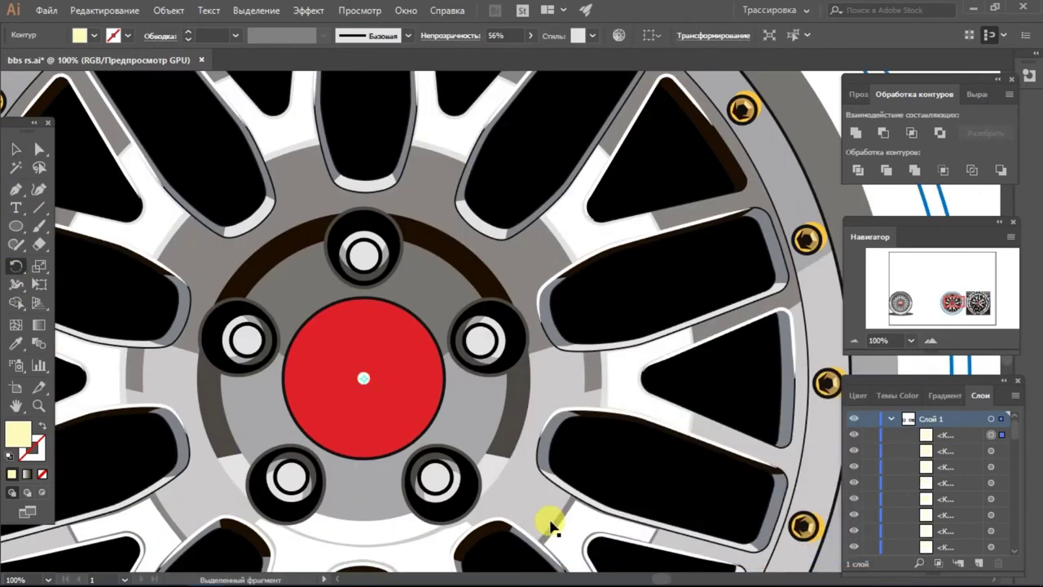
key("ctrl+minus")
key("ctrl+minus")
key("ctrl+minus")
- Select all rim highlights with the same appearance and isolate the wheel group
scroll(613, 262, "up", 2)
left_click_drag(335, 209, 280, 260)
left_click(515, 169)
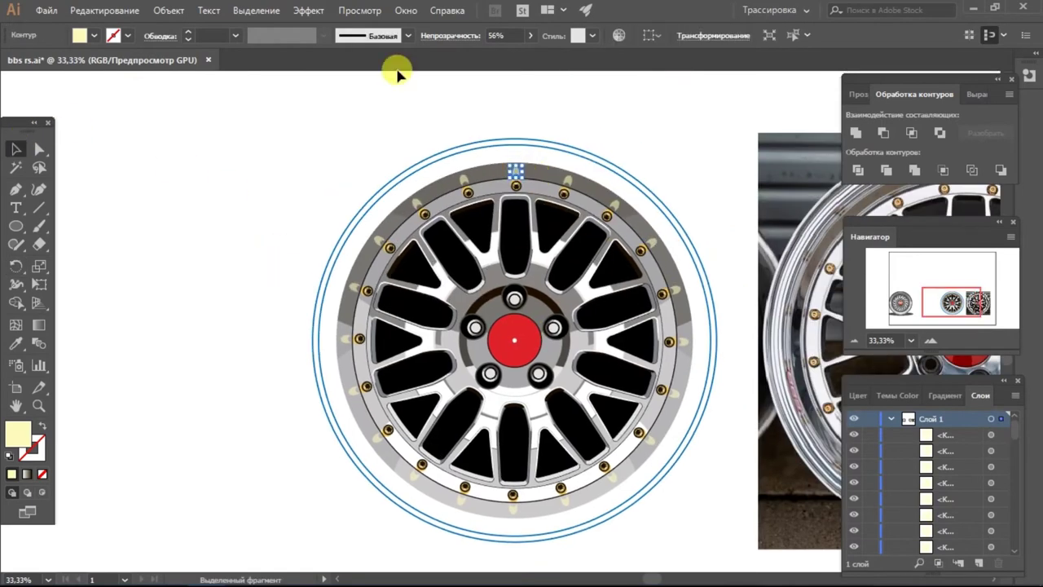
left_click(256, 9)
left_click(644, 249)
double_click(513, 160)
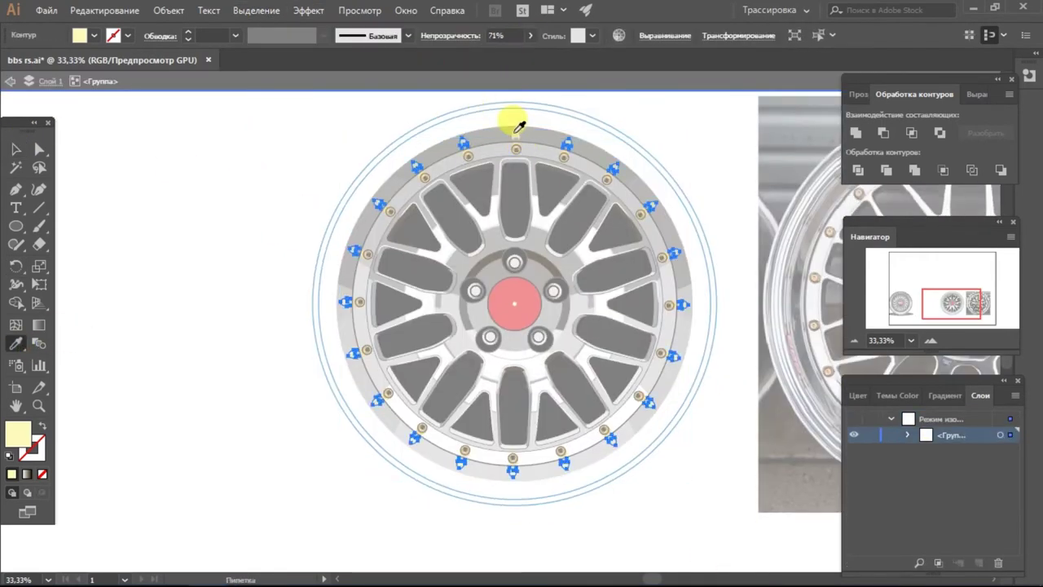
- Leave isolation, select the outer ring ellipse, and try then undo a resize
key("v")
double_click(196, 199)
left_click(275, 171)
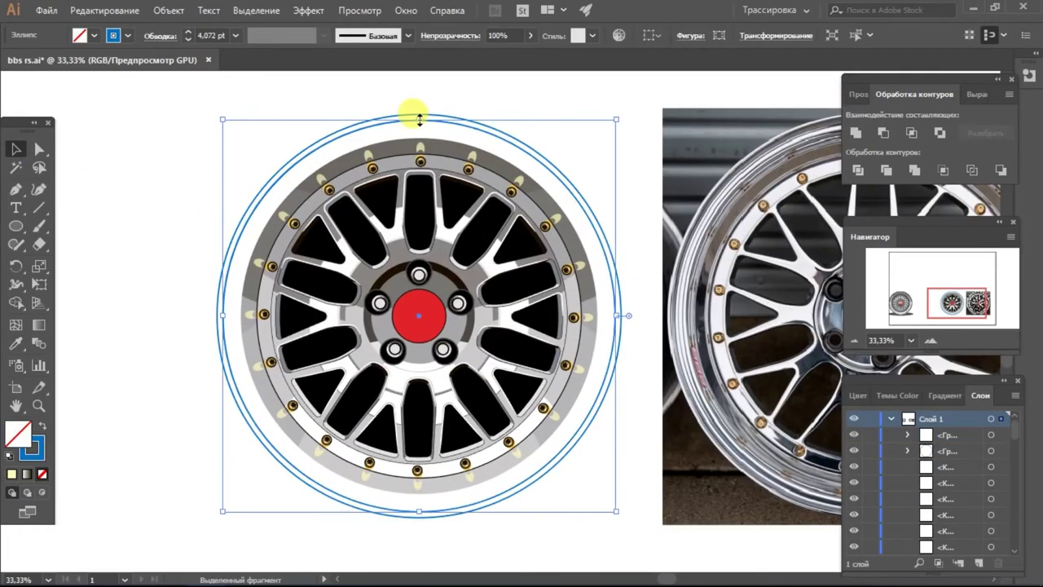
left_click_drag(419, 119, 418, 132)
key("ctrl+z")
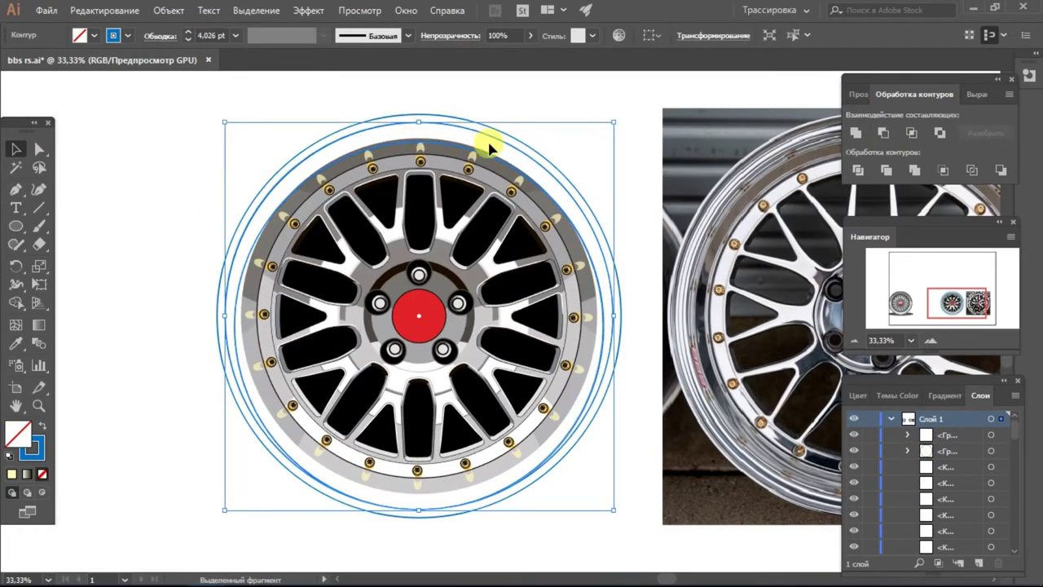
- Eyedropper a light grey onto the wheel's compound path, then undo it
left_click(16, 148)
left_click(333, 168)
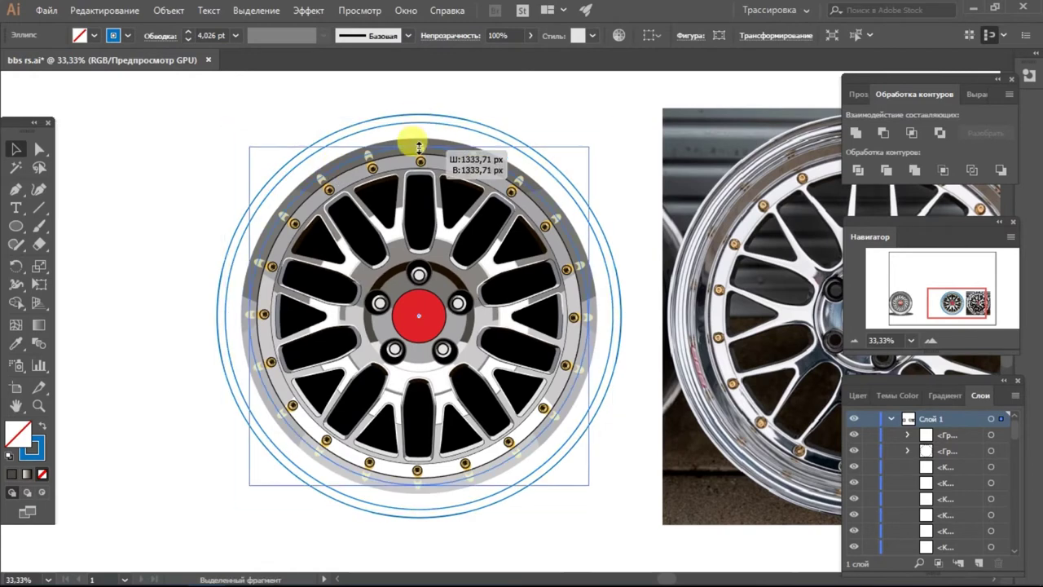
key("i")
left_click(244, 282)
left_click(279, 377)
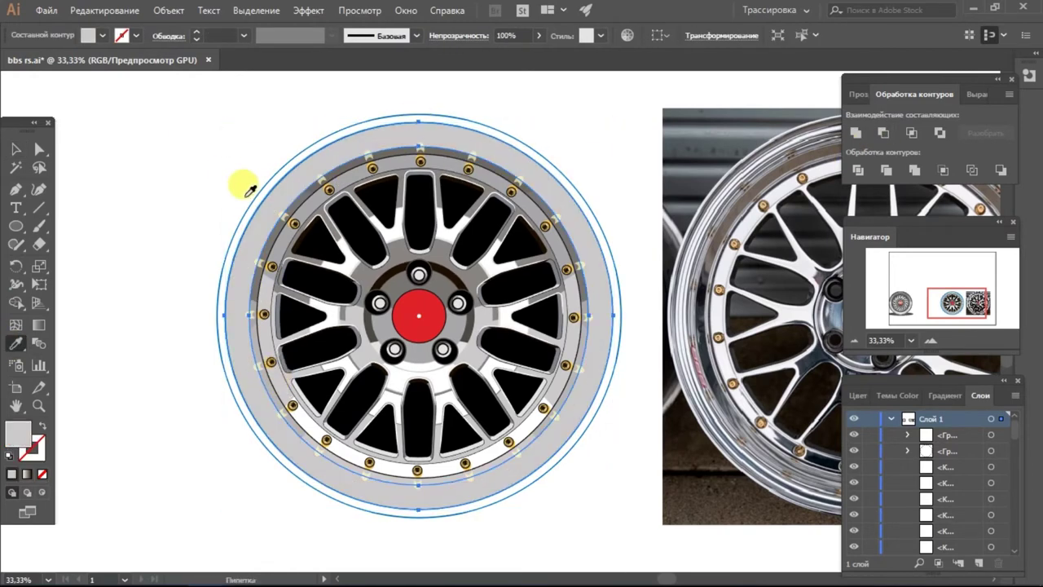
key("ctrl+z")
key("ctrl+z")
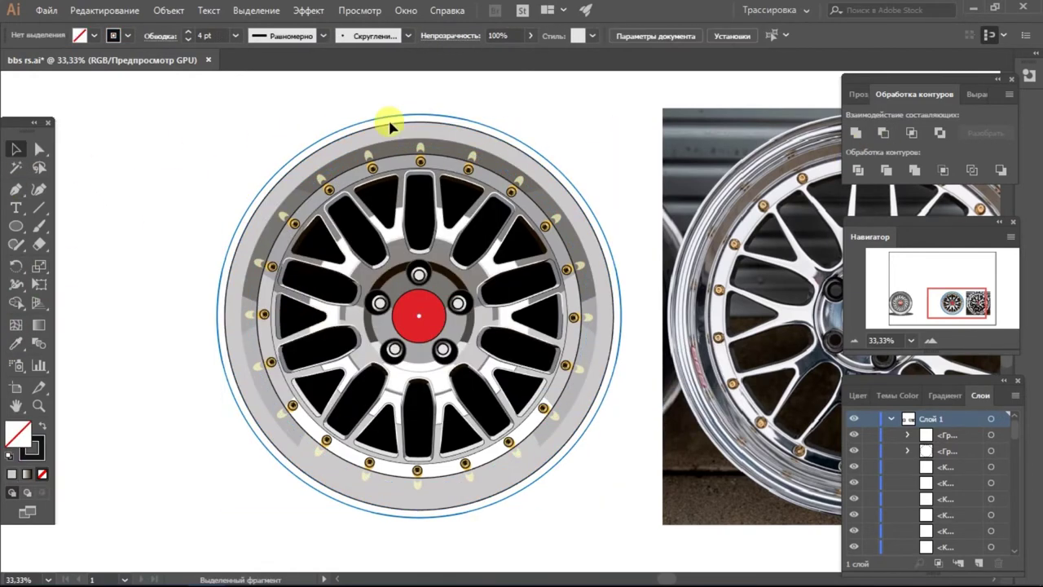
- Send the grey ellipse behind the wheel and draw a large ellipse over its top half
right_click(227, 243)
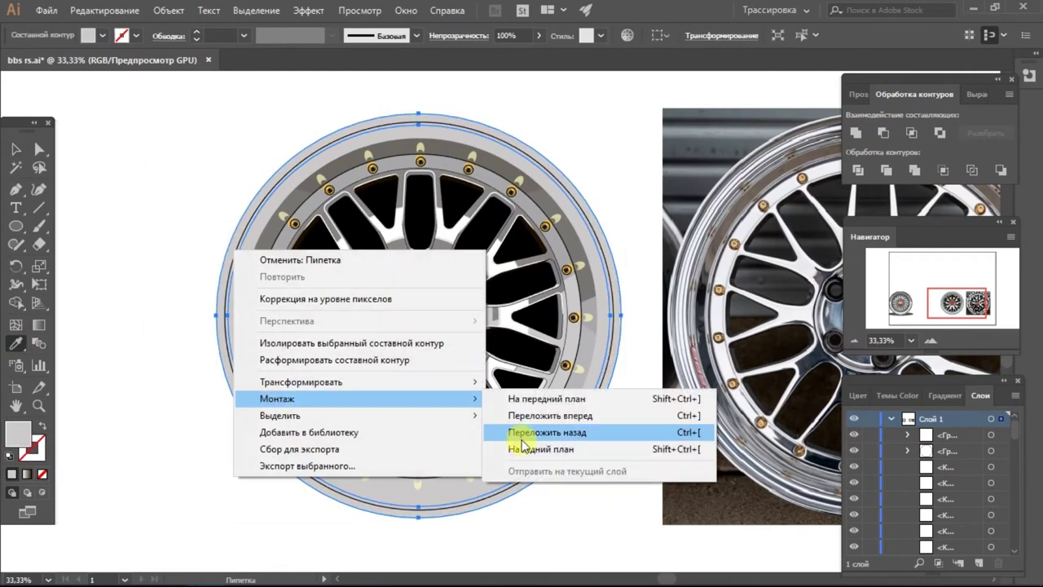
left_click(494, 435)
left_click(165, 176)
left_click(235, 342)
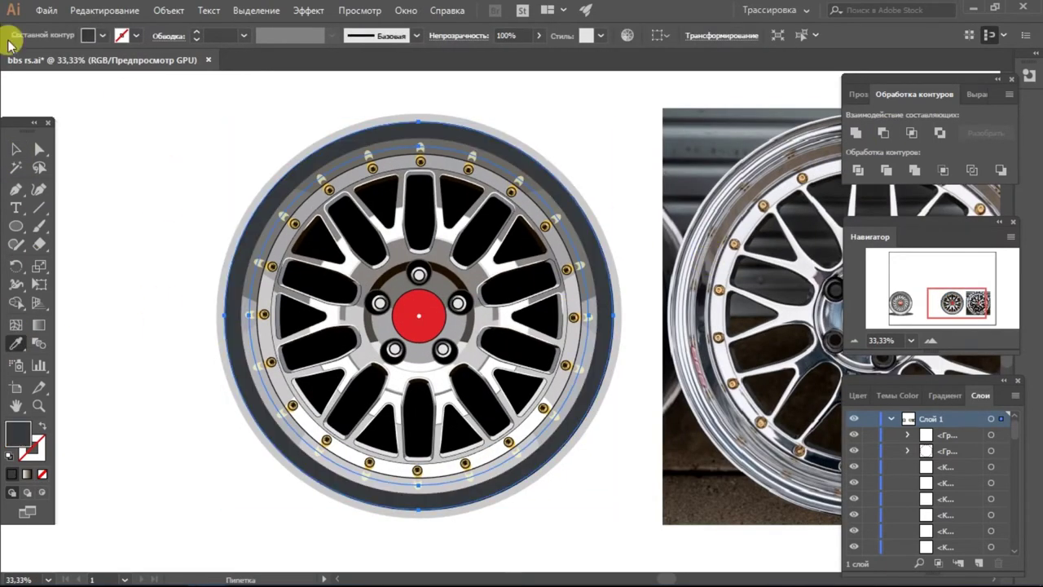
key("l")
left_click_drag(418, 116, 623, 263)
- Intersect the ellipse with the rim ring into a top band, fill it tire grey, and make it semi-transparent
key("v")
left_click(251, 305, "shift")
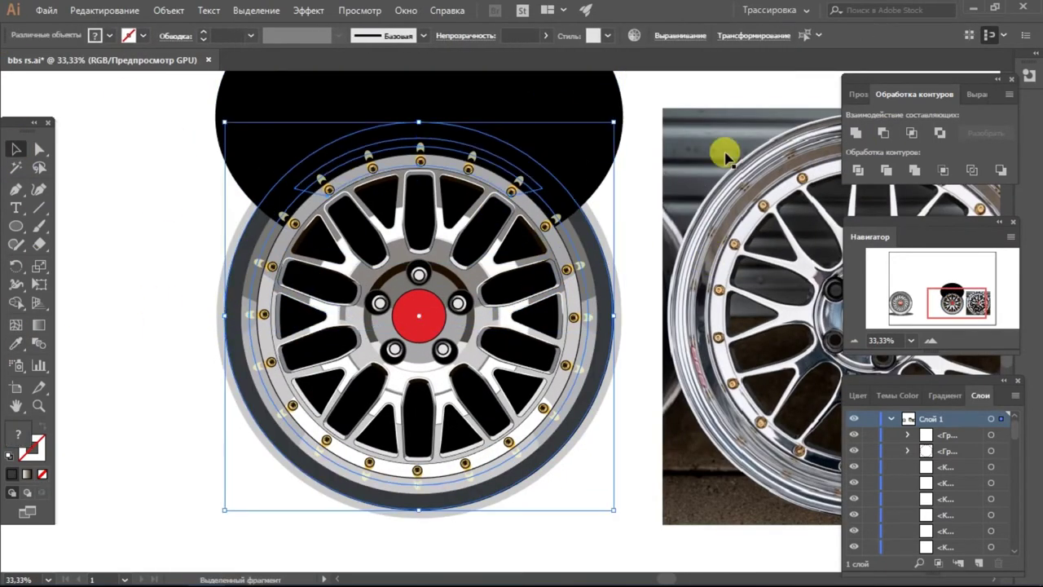
key("shift+m")
left_click(575, 170, "alt")
left_click(16, 343)
left_click(237, 317)
left_click(16, 149)
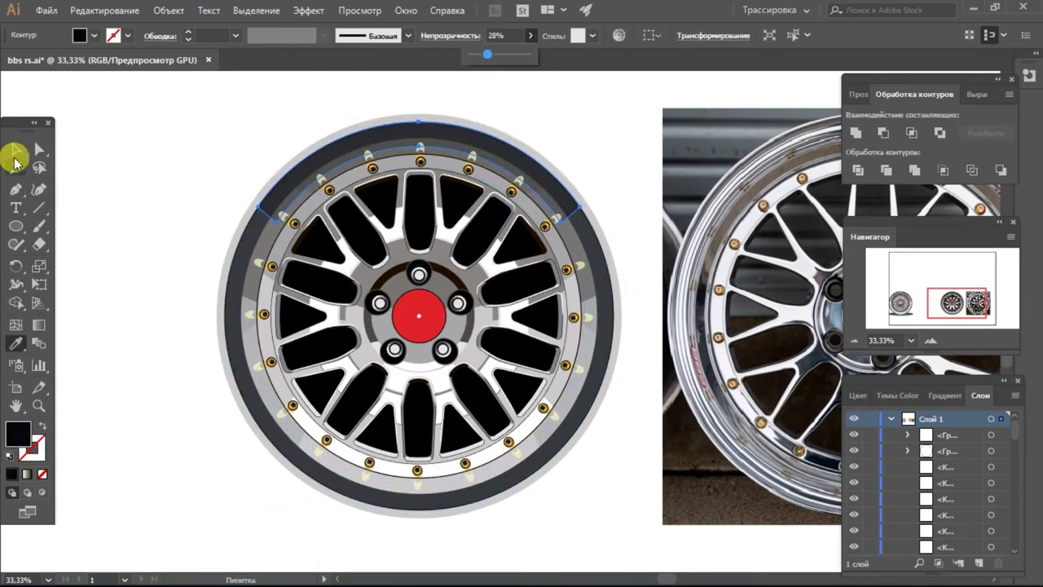
key("ctrl+minus")
key("ctrl+minus")
key("ctrl+minus")
key("ctrl+plus")
key("ctrl+plus")
- Draw a wide black ellipse over the wheel's top and trim it into a band
key("l")
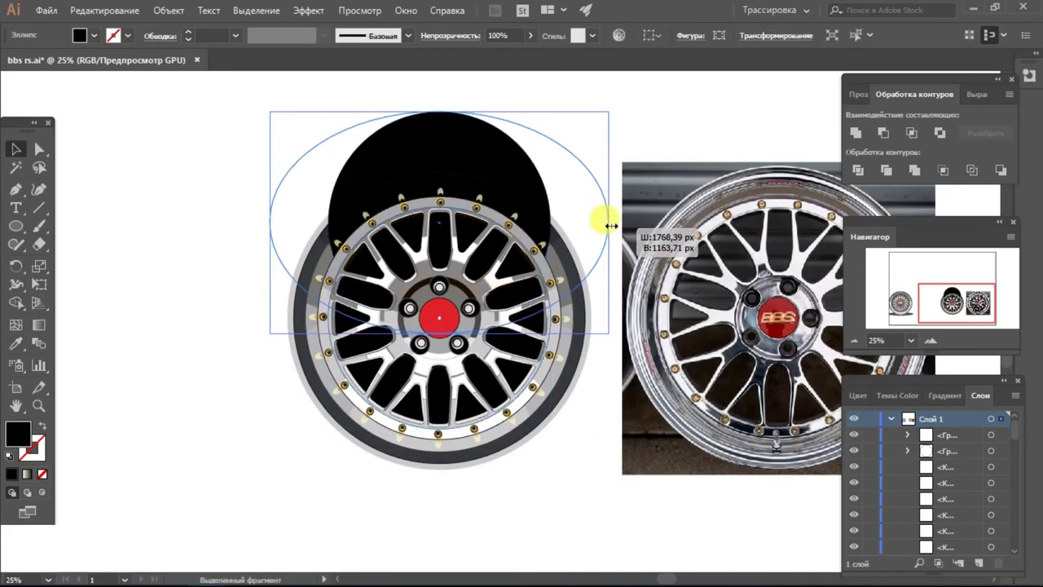
left_click_drag(272, 109, 577, 302)
left_click(883, 132)
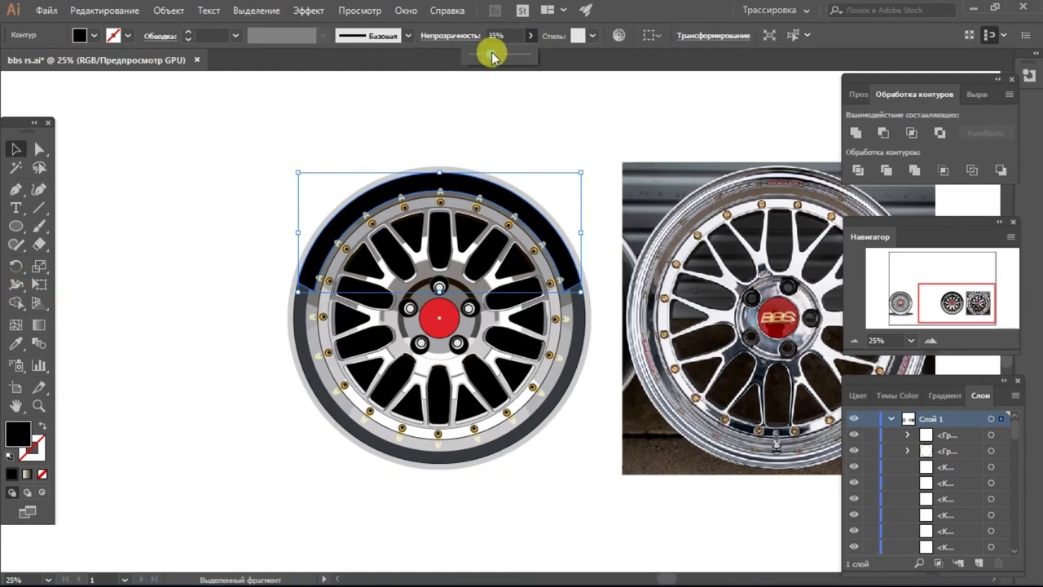
key("ctrl+plus")
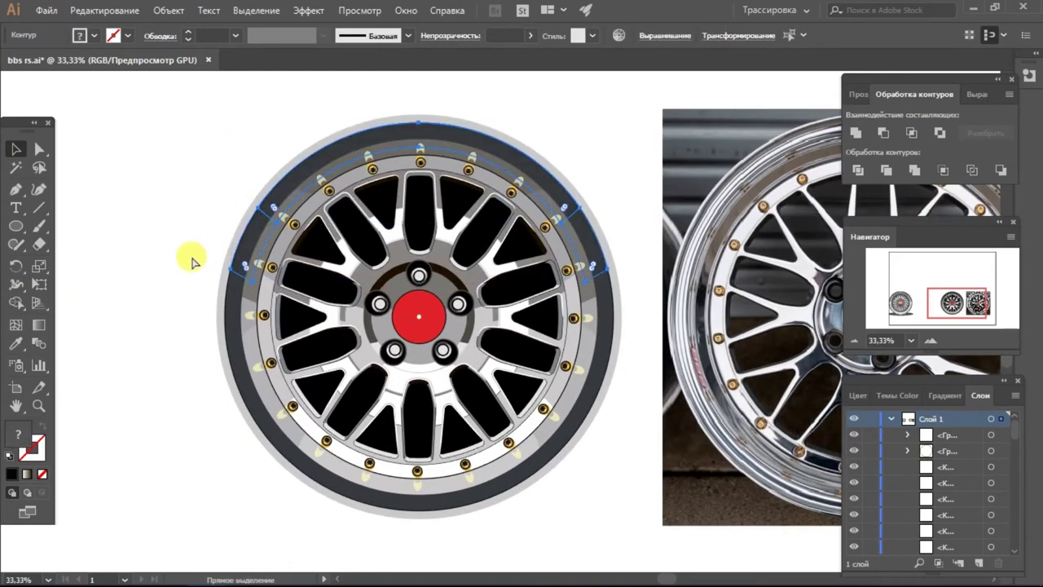
key("ctrl+minus")
- Widen a black circle over the lower half and trim it into a light grey crescent at 42% opacity
key("l")
left_click_drag(402, 303, 552, 450)
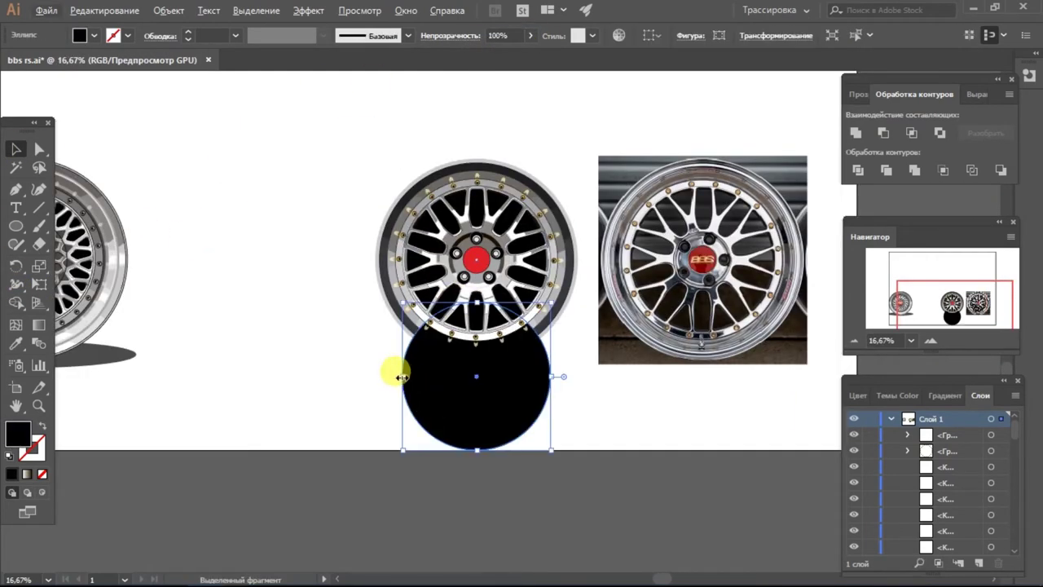
left_click_drag(402, 377, 344, 376)
left_click_drag(595, 298, 531, 396)
left_click(16, 343)
left_click(112, 322)
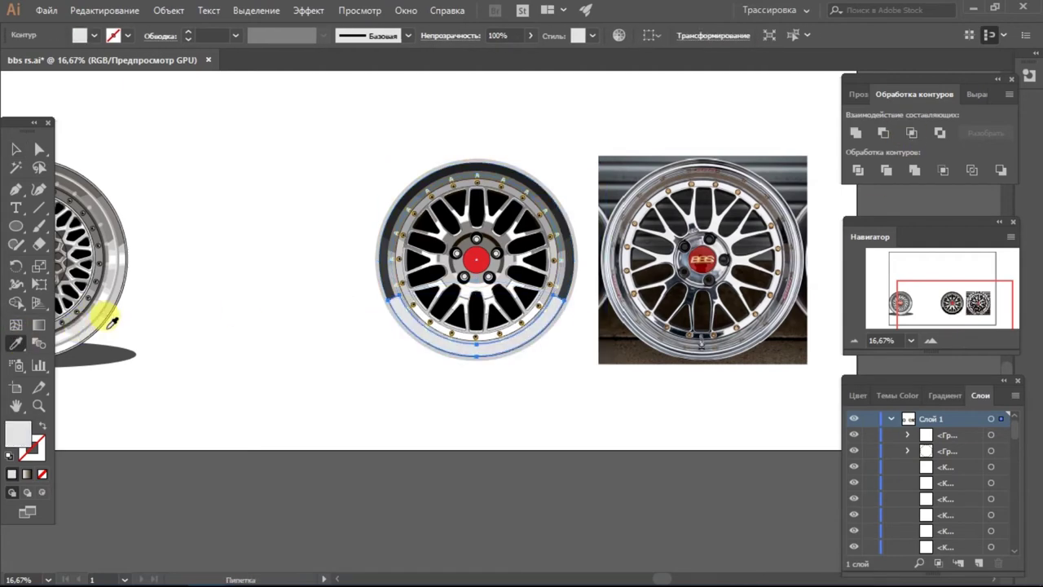
key("ctrl+plus")
left_click(531, 35)
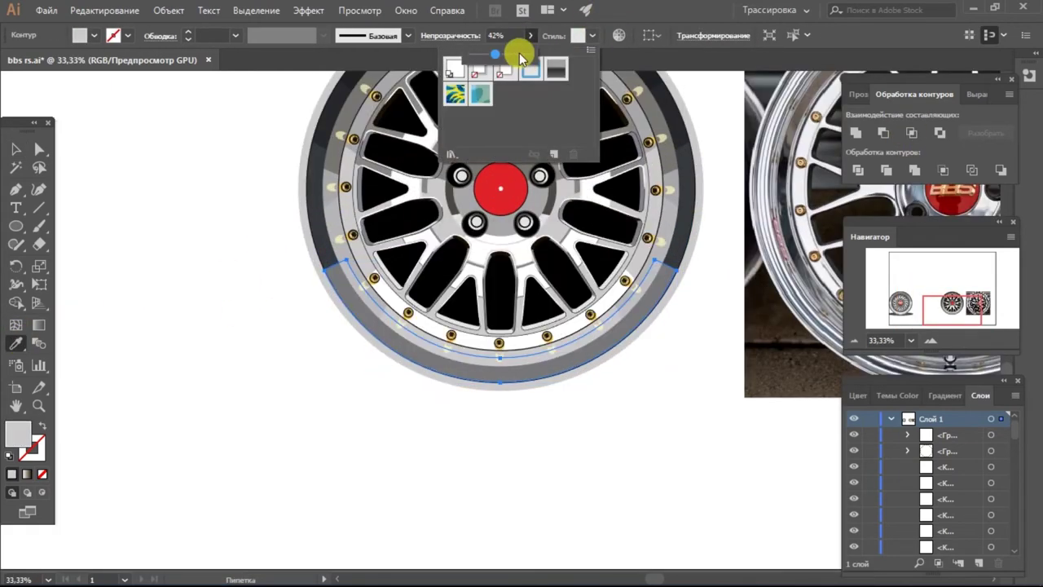
key("v")
- Add a second, smaller crescent along the bottom of the wheel
scroll(144, 303, "up", 3)
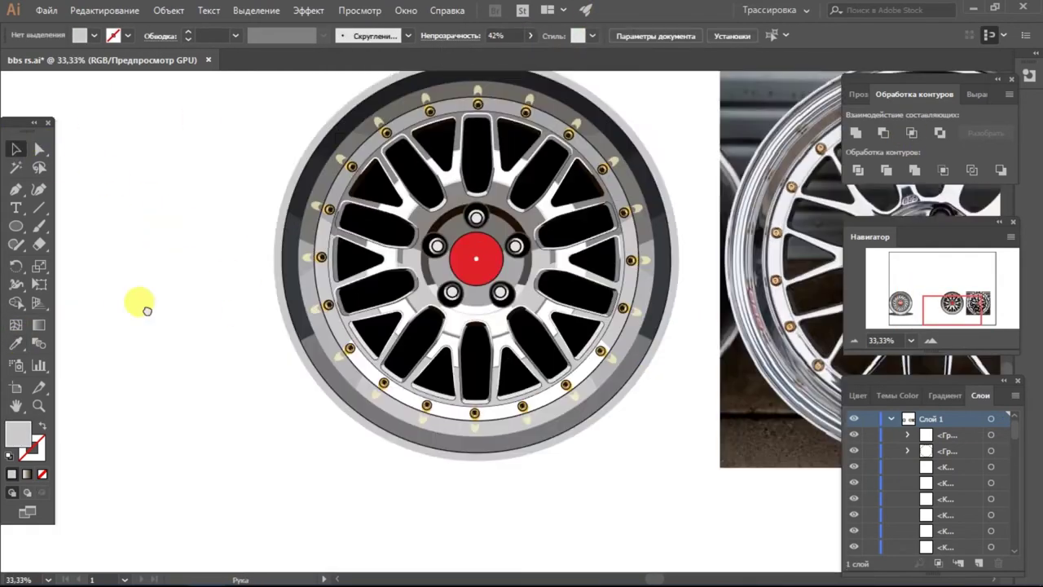
key("ctrl+minus")
key("ctrl+minus")
key("ctrl+minus")
key("ctrl+plus")
key("ctrl+plus")
left_click_drag(438, 501, 458, 373)
left_click(477, 372)
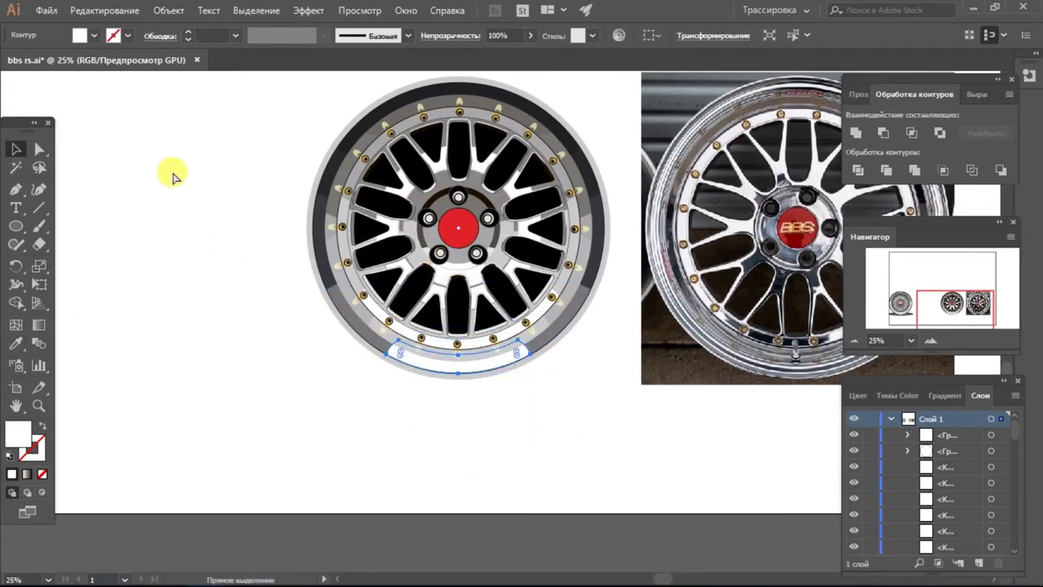
key("ctrl+plus")
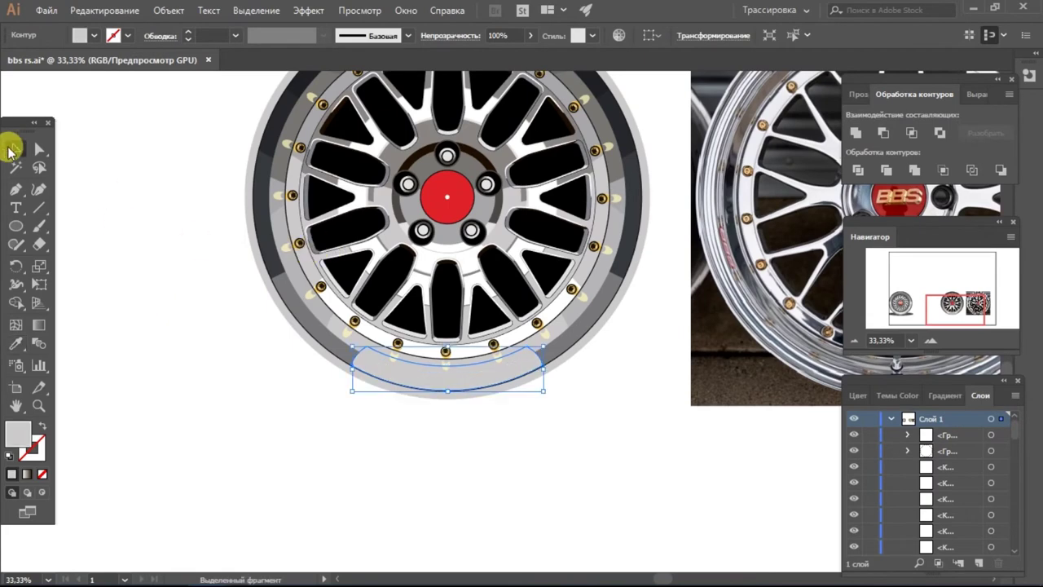
key("ctrl+minus")
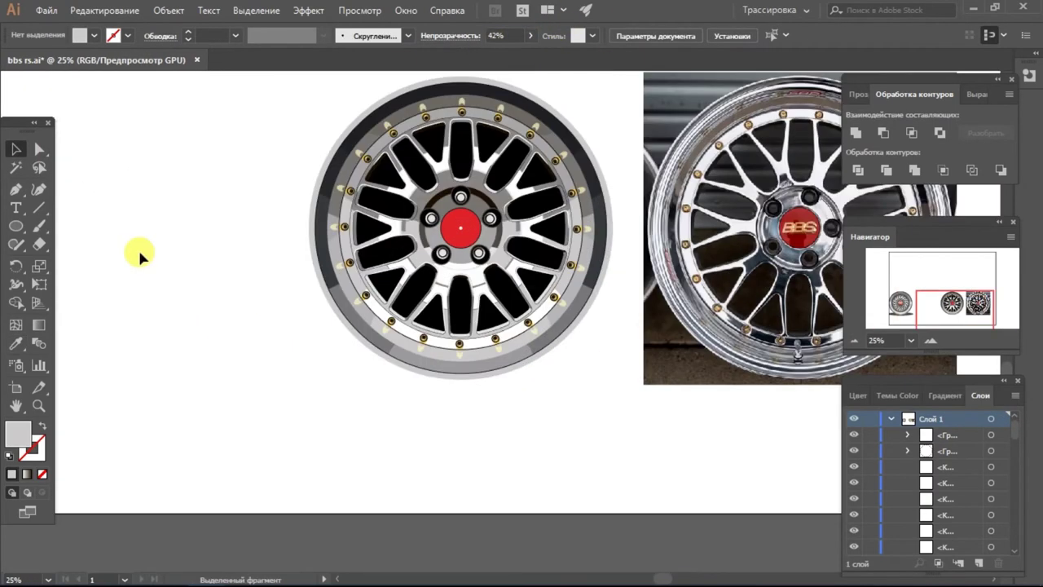
left_click(465, 76)
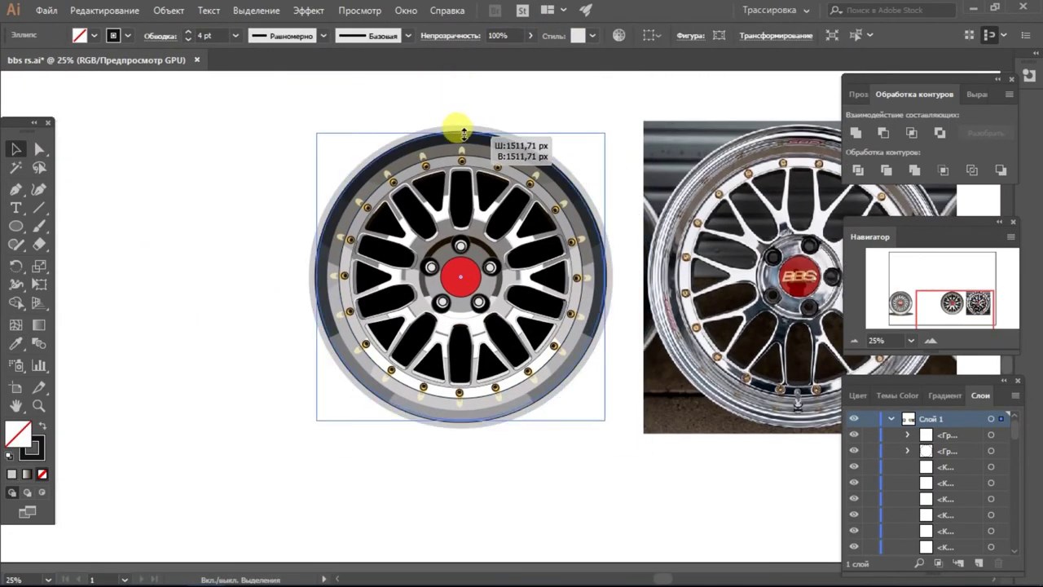
- Enlarge the outer outline ellipse so it fits the rim lip
left_click_drag(460, 106, 449, 117)
key("ctrl+plus")
key("ctrl+plus")
key("ctrl+plus")
key("ctrl+minus")
key("ctrl+minus")
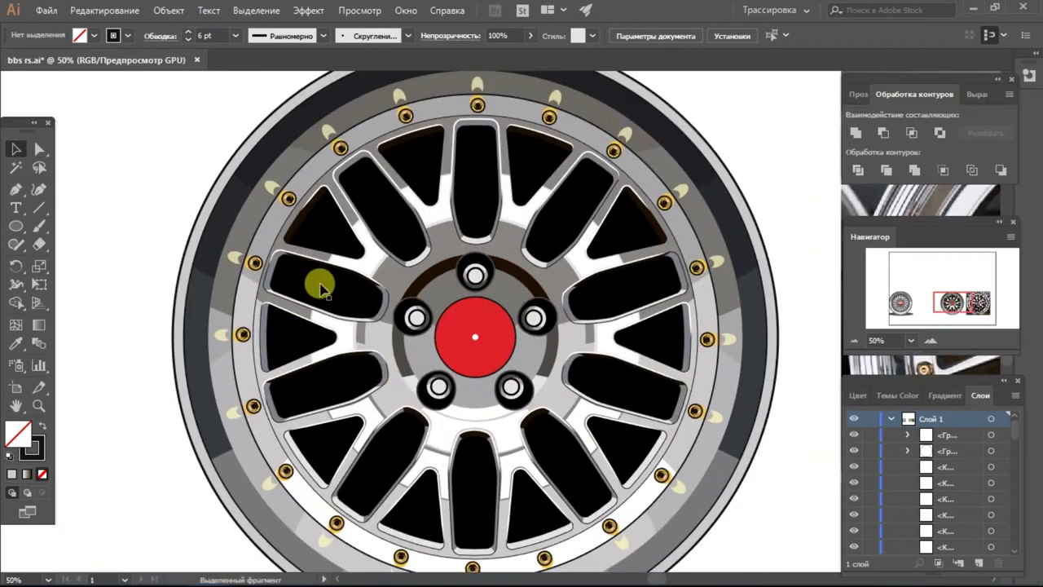
key("ctrl+minus")
key("ctrl+minus")
left_click(319, 287)
key("ctrl+plus")
key("ctrl+plus")
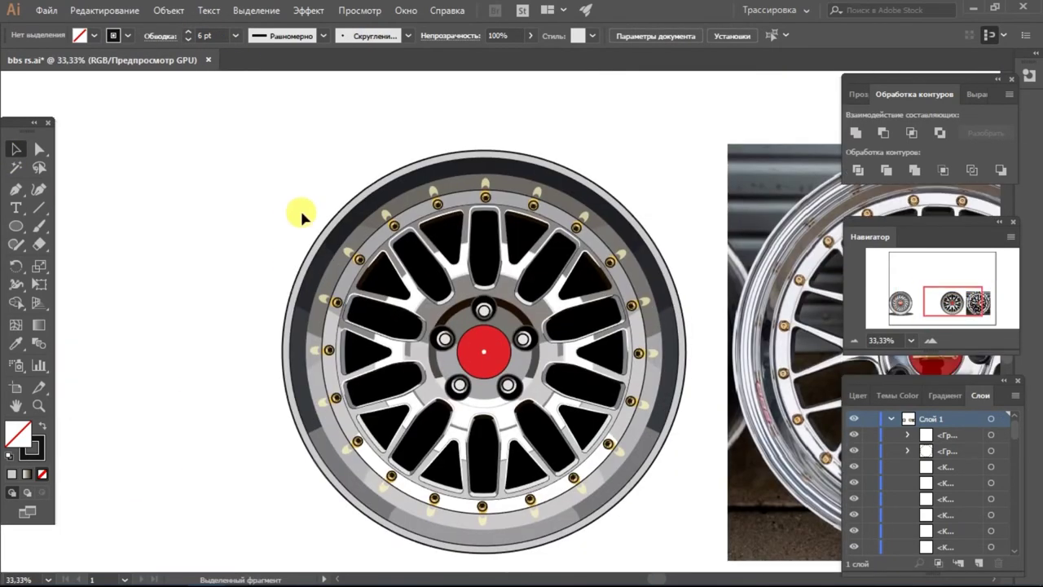
- Stretch a small circle into a flat ellipse across the rim and trim it into two lip patches
left_click(294, 349)
key("ctrl+plus")
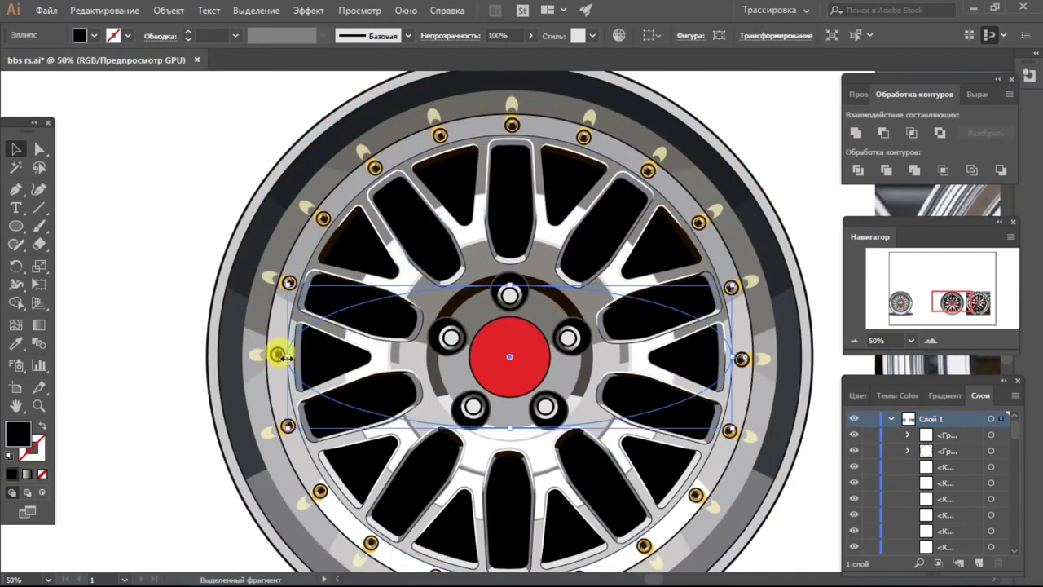
left_click_drag(275, 354, 222, 298)
left_click_drag(628, 226, 633, 281)
left_click(773, 236, "shift")
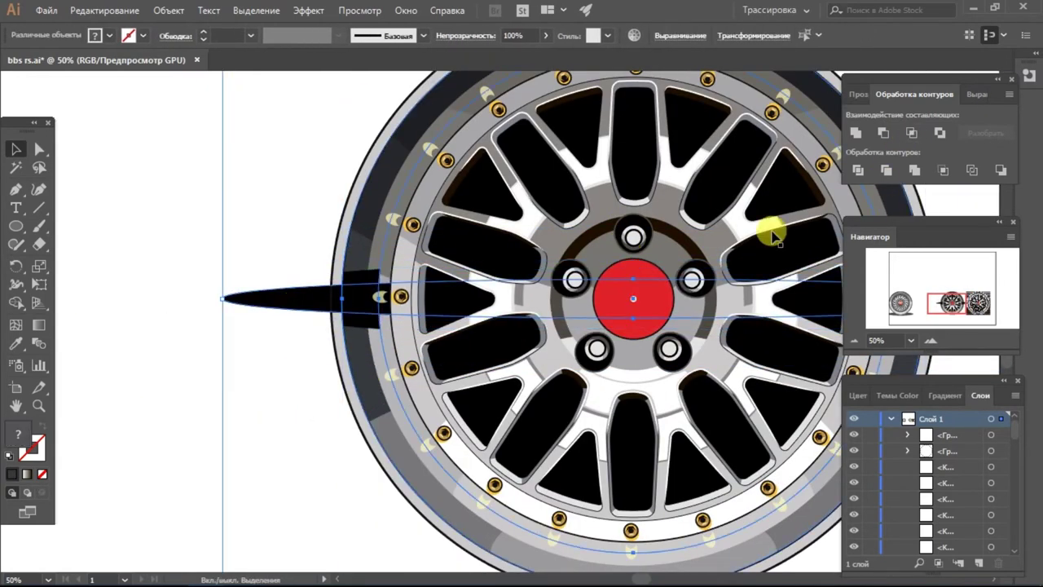
key("Delete")
- Color the two rim patches light grey, then white, as highlights
scroll(407, 318, "right", 5)
left_click(671, 261)
key("i")
left_click(130, 379)
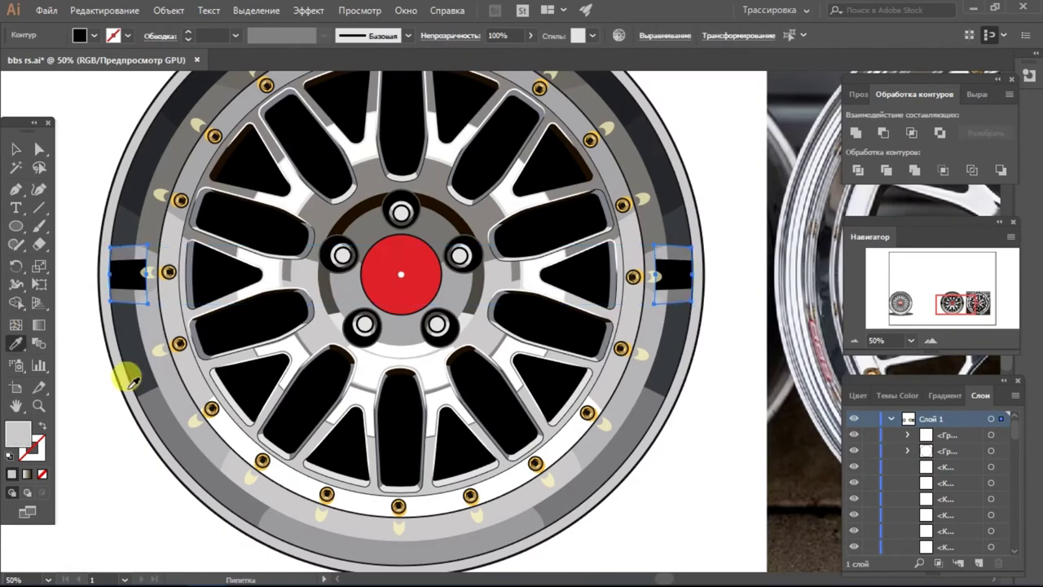
key("v")
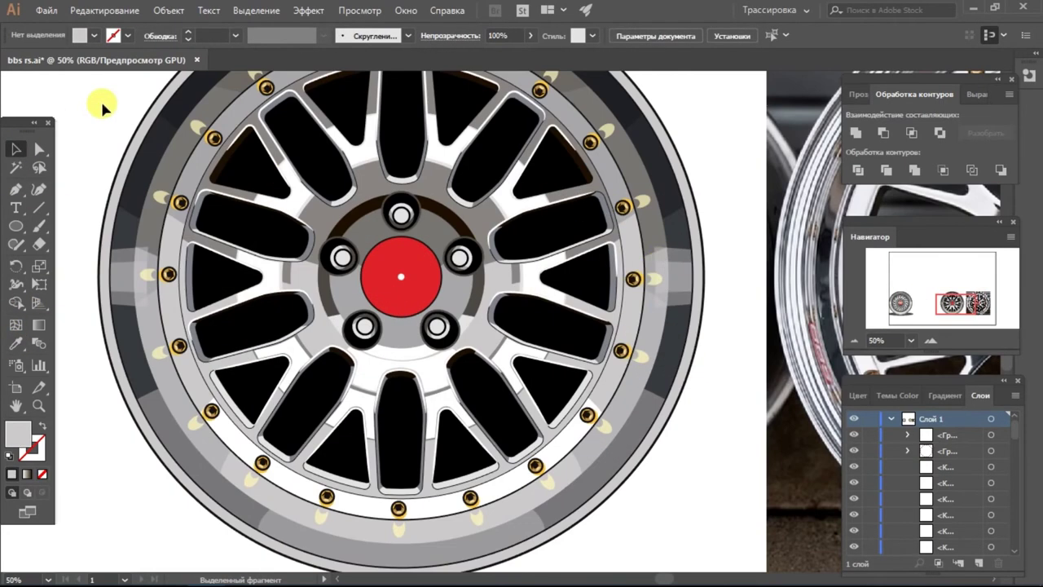
left_click(15, 344)
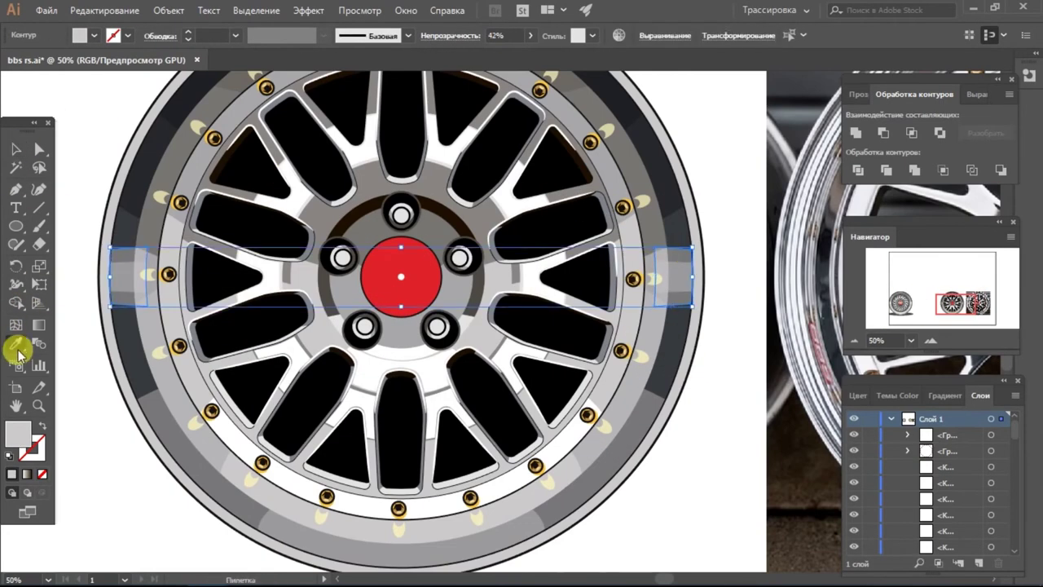
left_click(173, 239)
key("v")
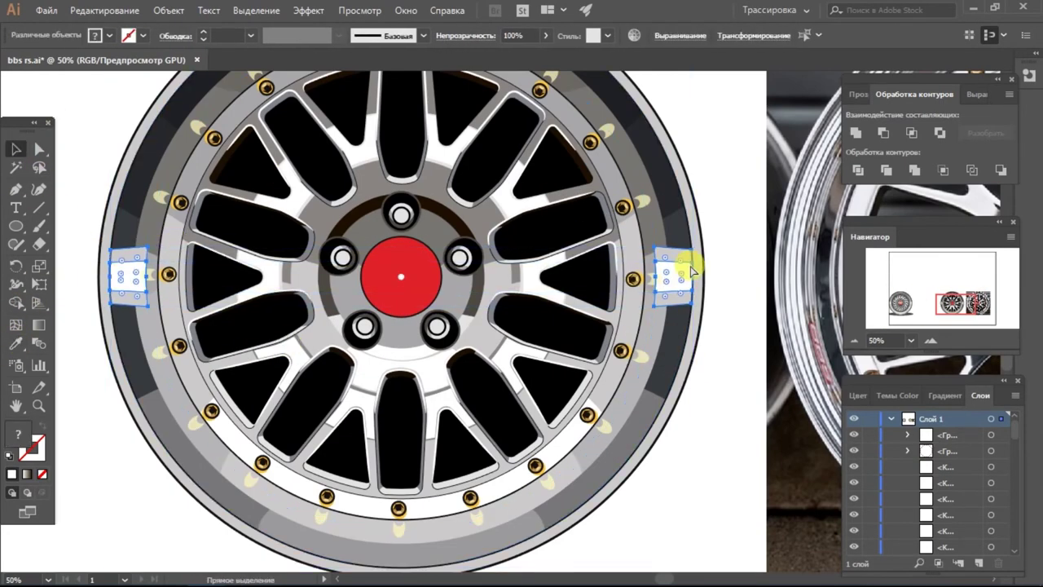
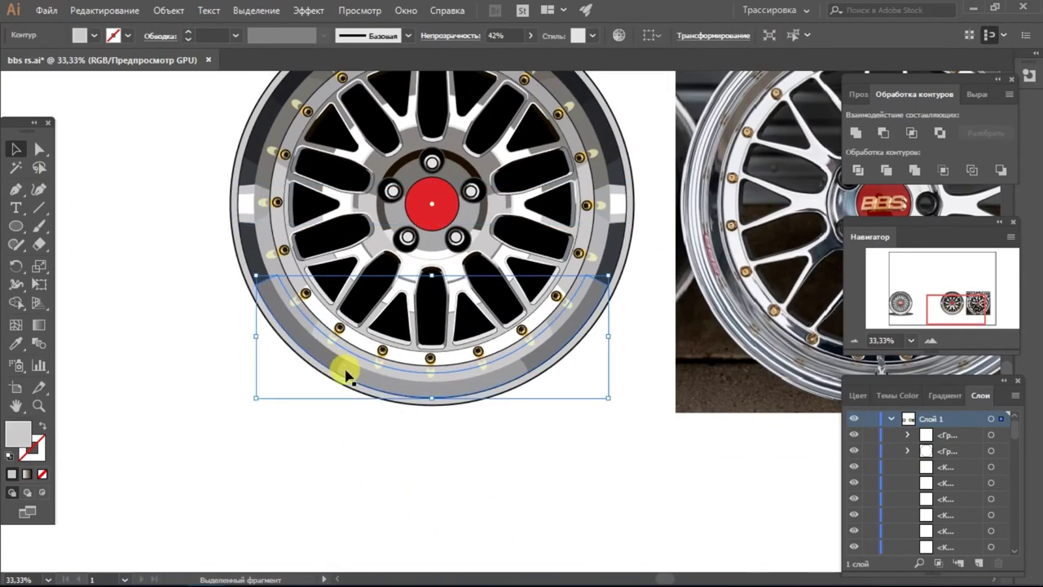
- Select the side highlight pieces and bottom rim shape, checking them in Outline view
left_click(617, 214)
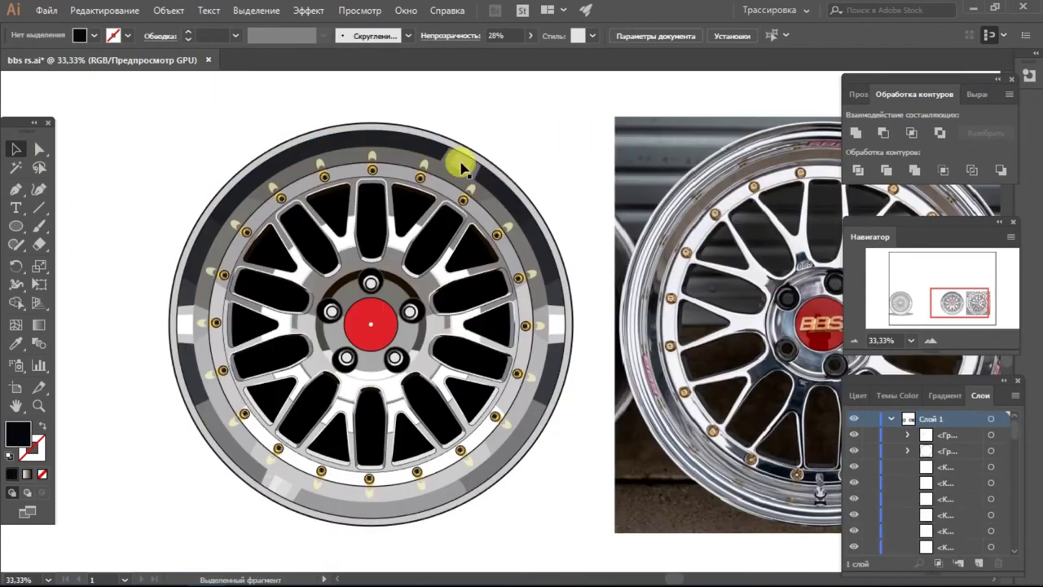
left_click(268, 482)
key("ctrl+y")
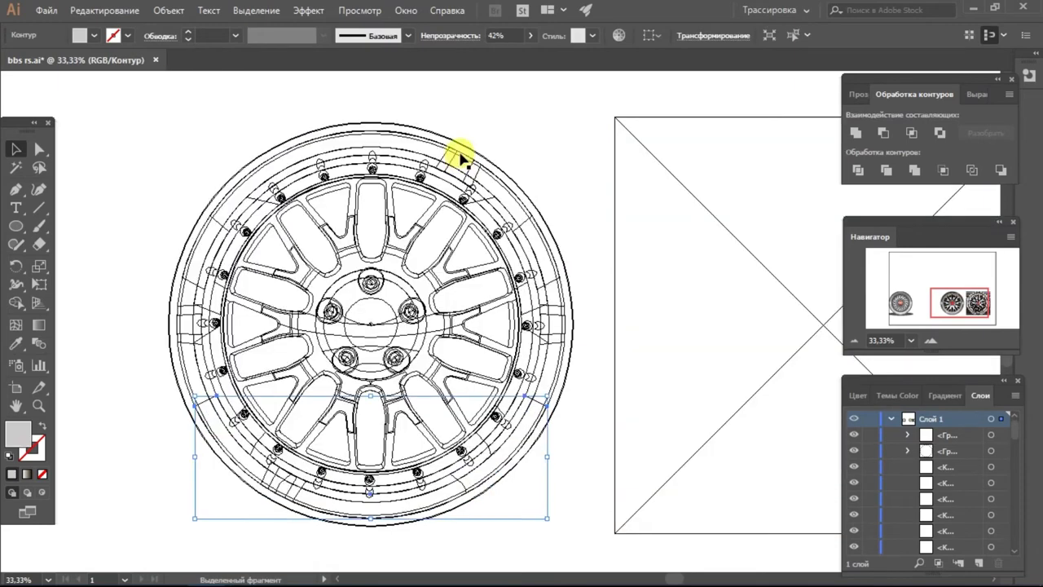
key("ctrl+y")
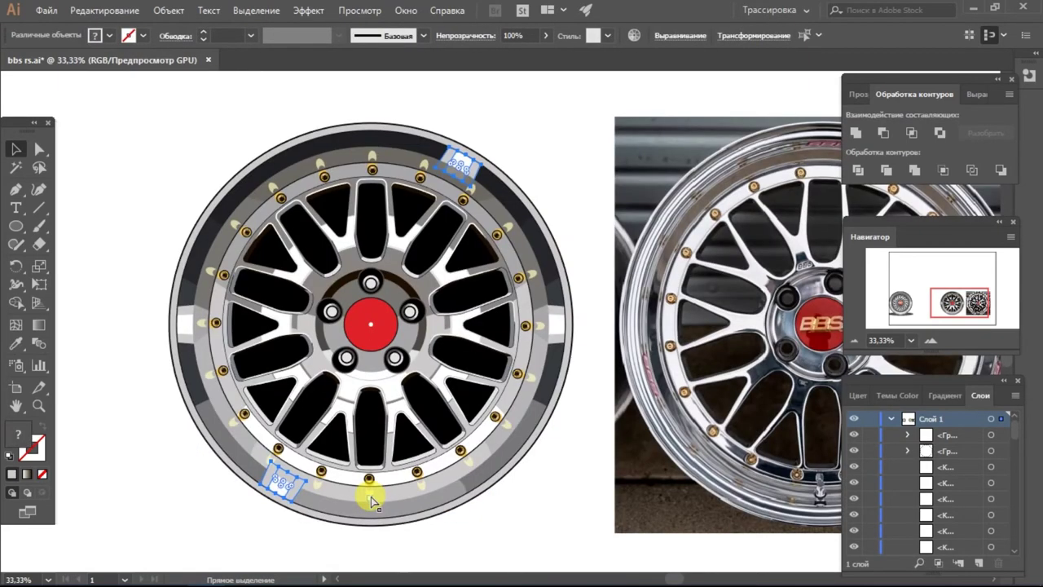
left_click_drag(367, 492, 383, 412)
left_click(286, 426)
scroll(289, 428, "up", 1)
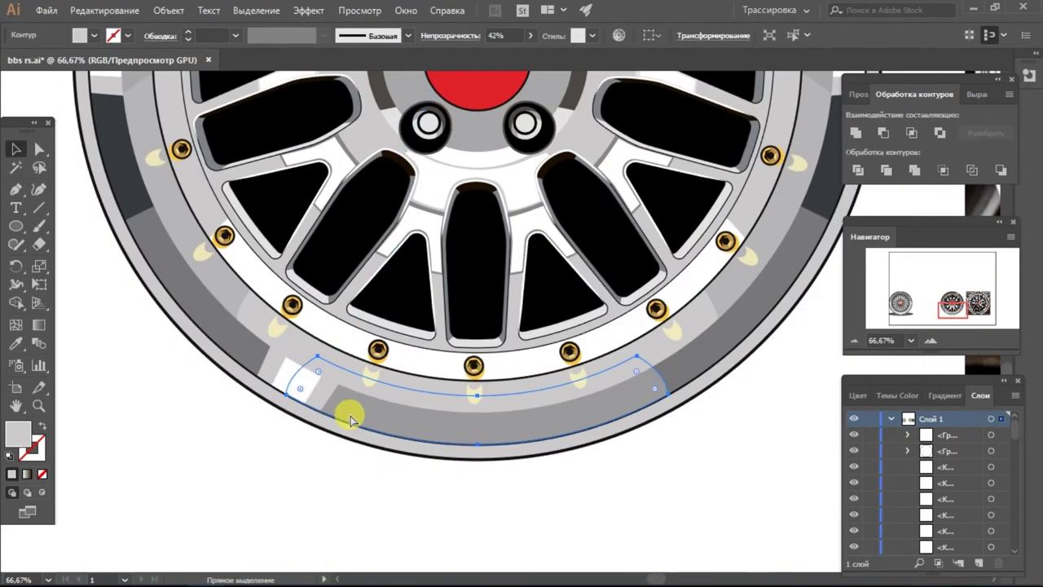
left_click(214, 414)
scroll(499, 408, "down", 3)
right_click(565, 175)
left_click(566, 190)
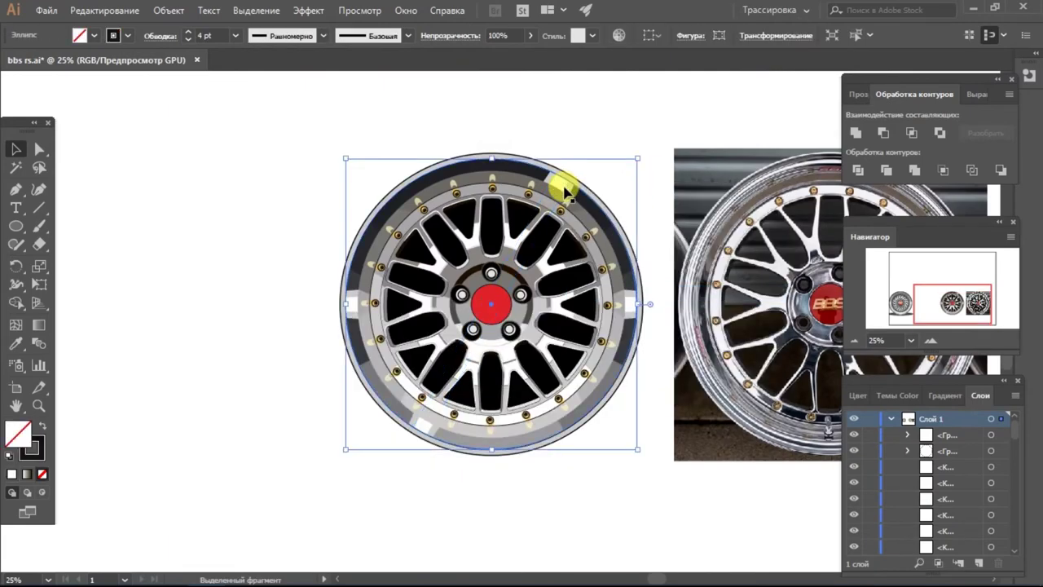
left_click(617, 144)
- Pick out the small white rim highlight pieces, ending on the wheel's outline ellipse
scroll(613, 144, "up", 1)
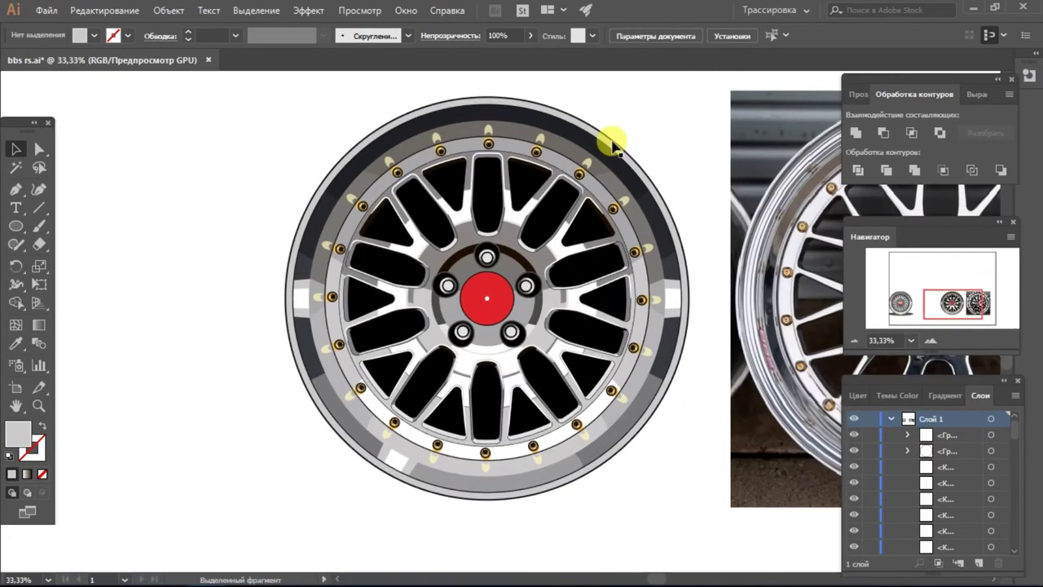
scroll(421, 225, "up", 1)
left_click(298, 426)
scroll(522, 351, "up", 1)
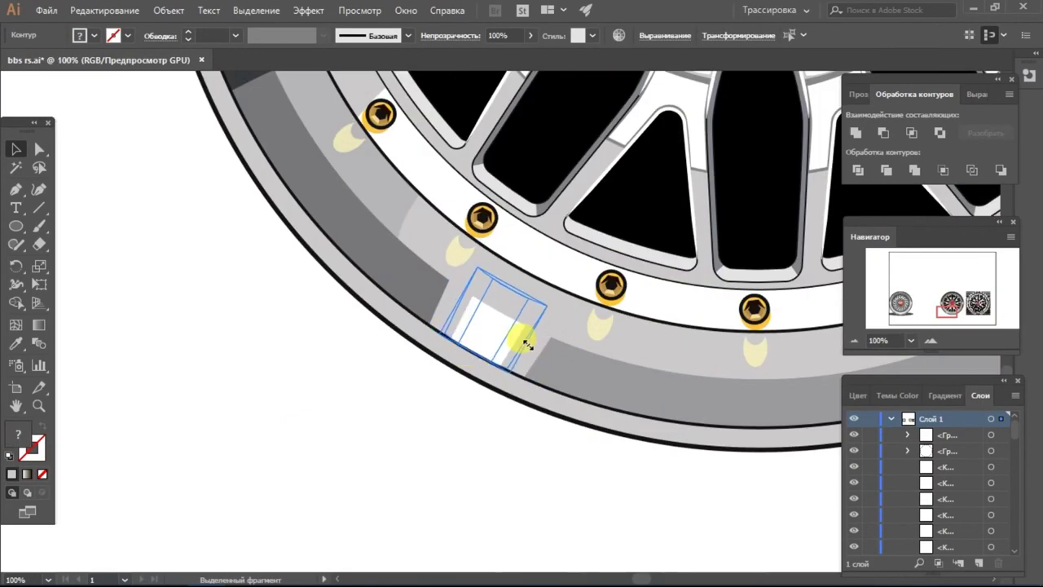
left_click(327, 405)
scroll(327, 405, "down", 4)
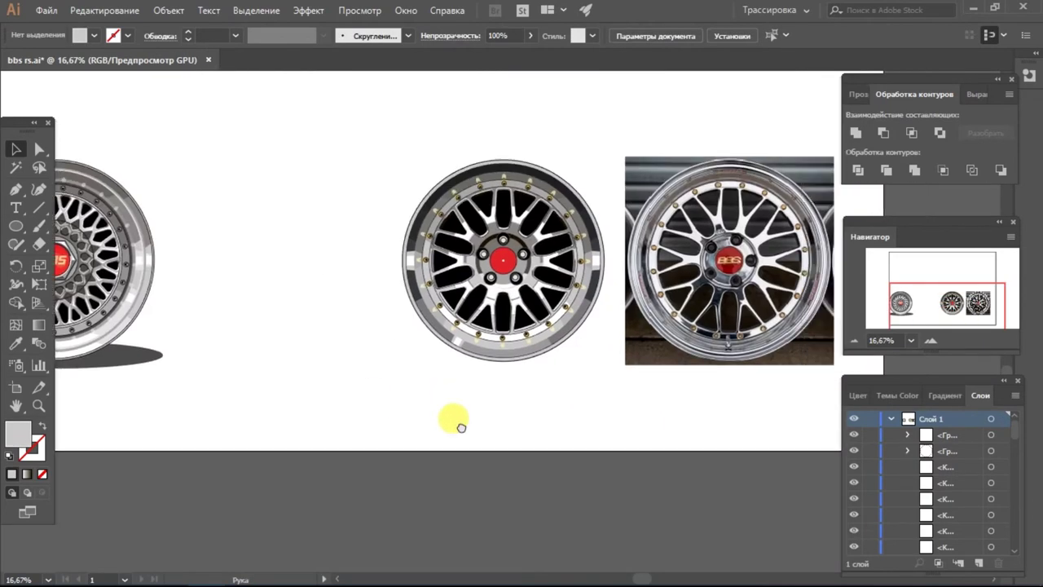
scroll(195, 179, "up", 1)
scroll(377, 383, "up", 1)
left_click(357, 374)
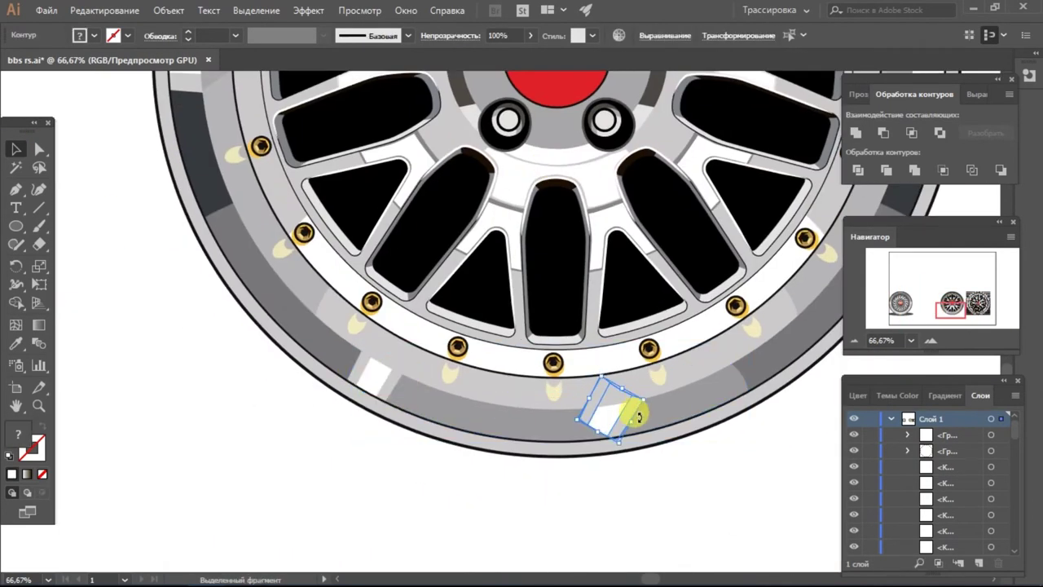
scroll(375, 419, "up", 3)
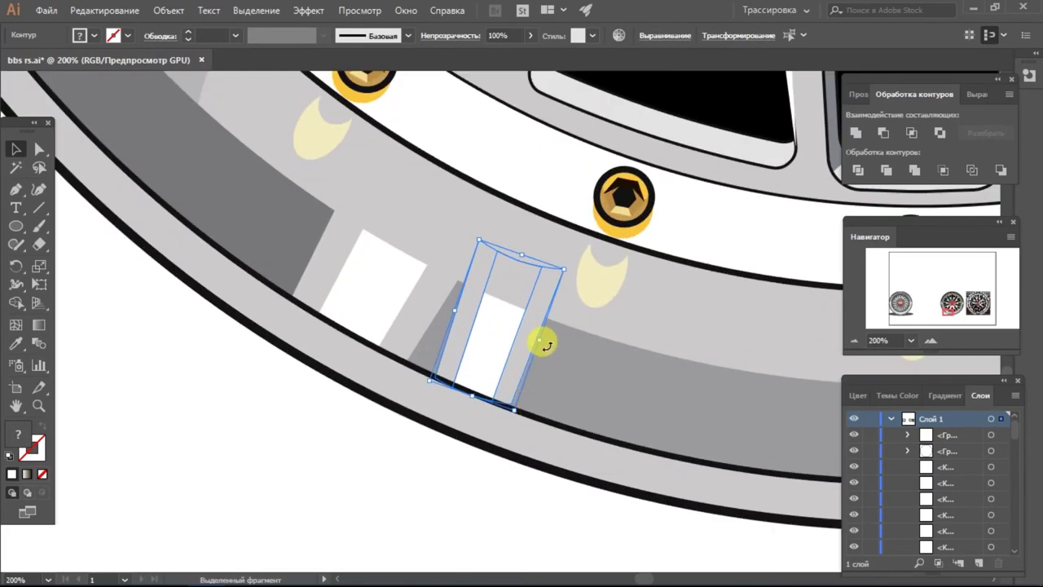
scroll(245, 447, "down", 3)
scroll(284, 419, "down", 3)
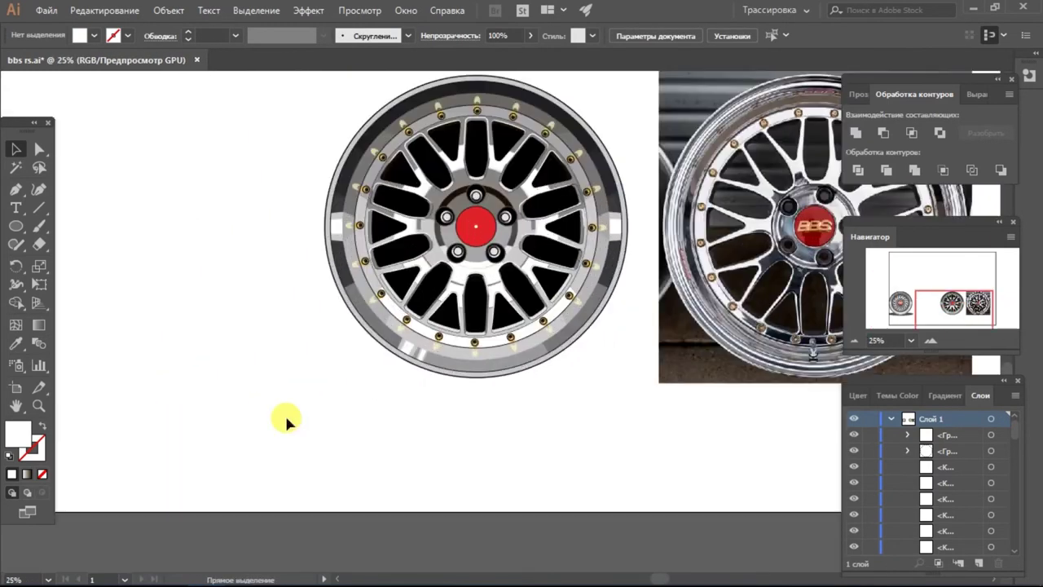
scroll(457, 337, "up", 1)
left_click(24, 155)
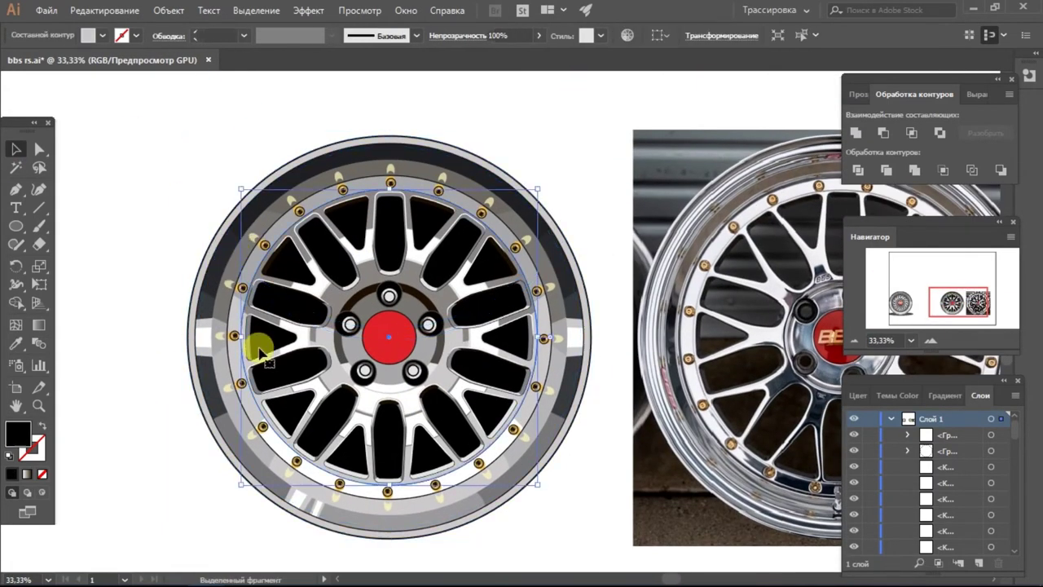
- Resize the copied outline ellipse into a top rim piece and give it a sampled fill
mouse_move(256, 350)
left_mouse_down()
mouse_move(559, 198)
mouse_move(173, 257)
left_mouse_up()
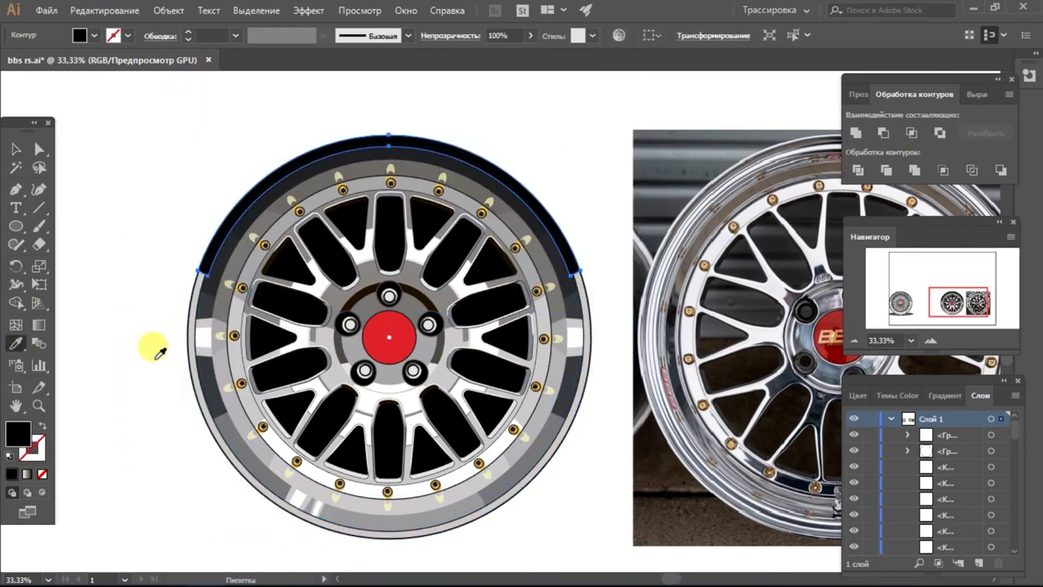
key("i")
left_click(203, 338)
key("v")
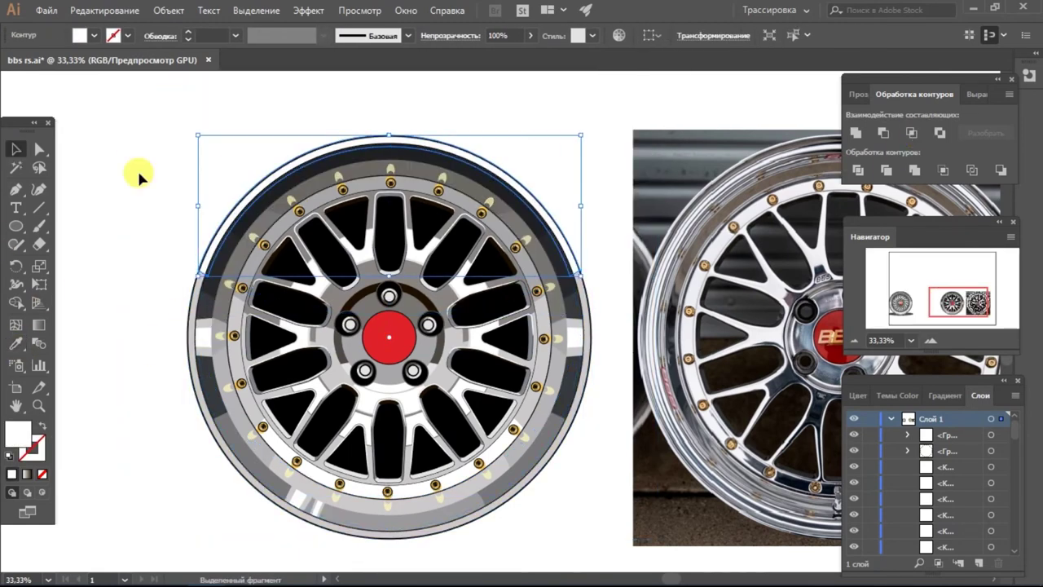
left_click(140, 170)
- Move the black backing ellipse below the wheel and flatten it into a wide oval
scroll(151, 272, "down", 2)
scroll(404, 375, "up", 1)
left_click_drag(404, 375, 403, 516)
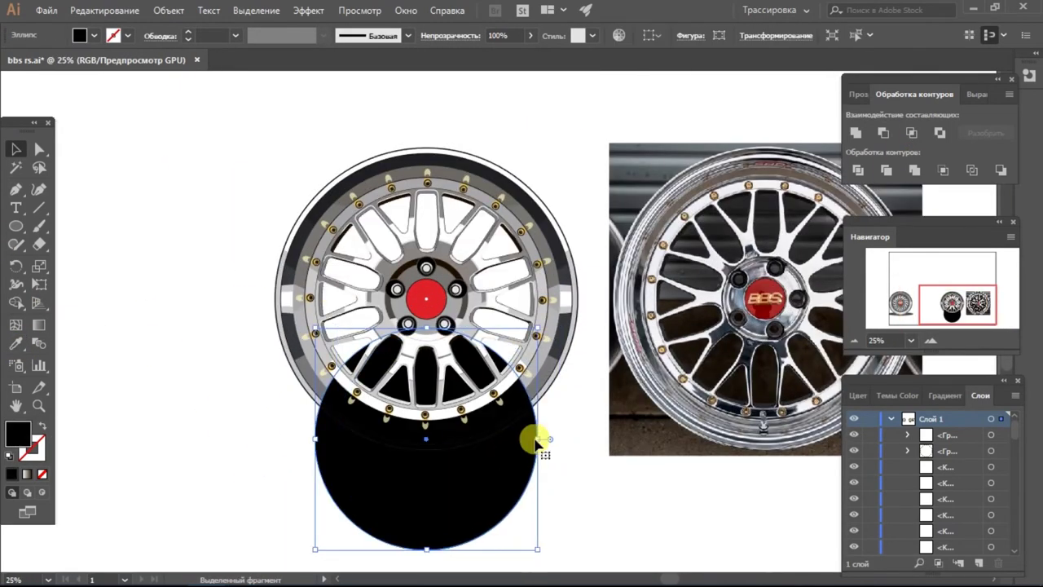
left_click_drag(534, 441, 261, 442)
- Select the bottom rim path and the whole middle wheel to check them
left_click(284, 354)
left_click(314, 490, "shift")
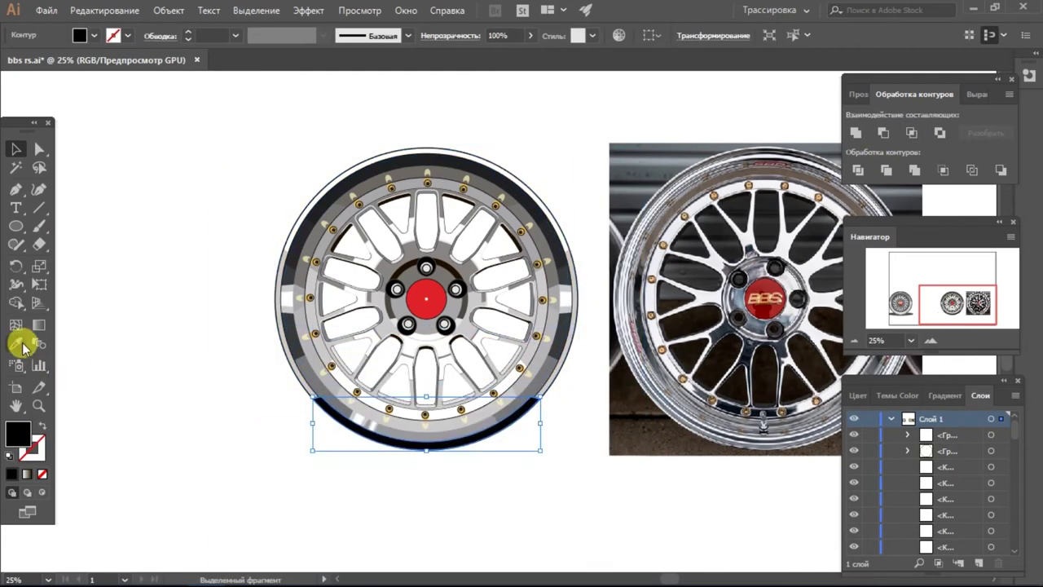
key("ctrl+plus")
key("ctrl+plus")
key("ctrl+plus")
key("ctrl+minus")
key("ctrl+minus")
key("ctrl+minus")
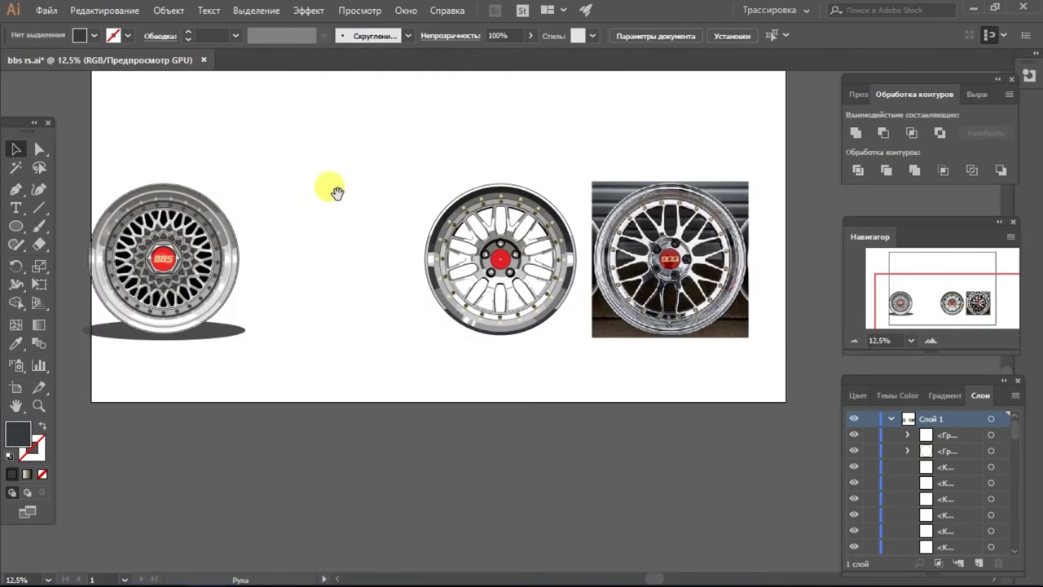
left_click_drag(326, 170, 505, 352)
left_click(551, 380)
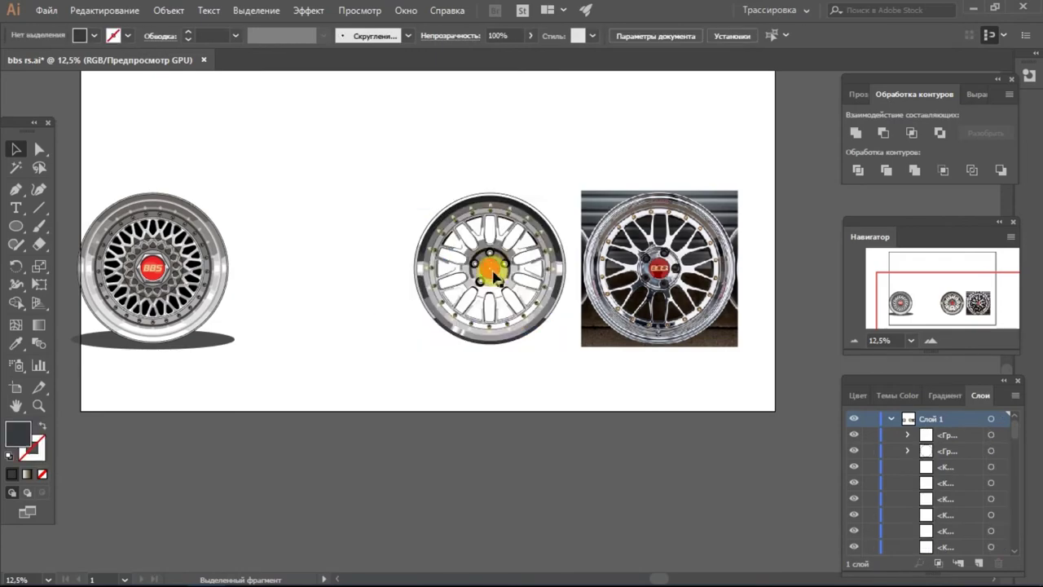
- Zoom in to inspect the red centre cap, then back out to the whole wheel
left_click(494, 277)
key("ctrl+plus")
left_click(494, 314)
key("ctrl+plus")
key("ctrl+plus")
key("ctrl+plus")
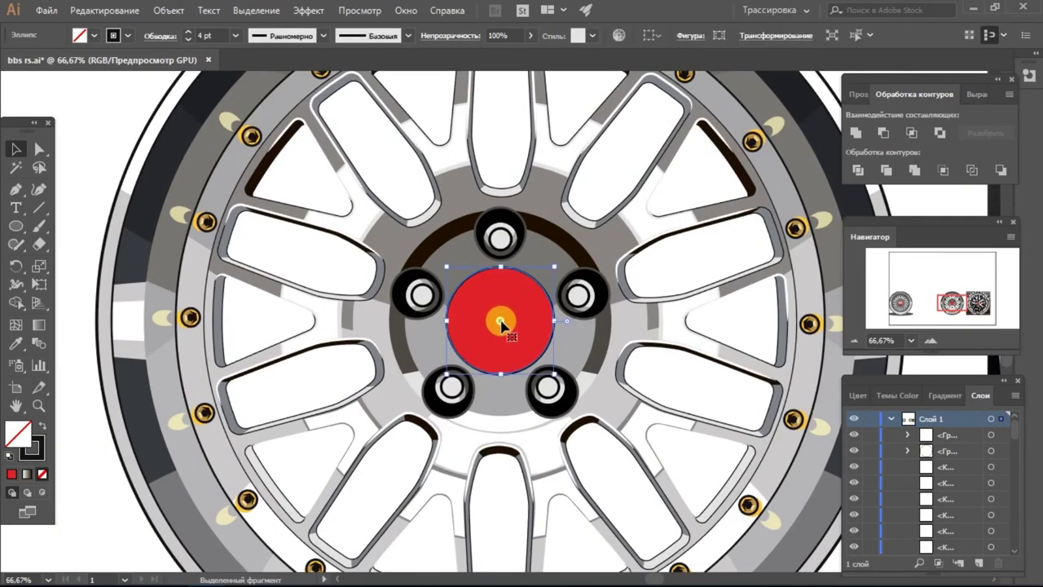
key("ctrl+plus")
key("ctrl+plus")
key("ctrl+plus")
key("ctrl+plus")
key("ctrl+minus")
key("ctrl+minus")
key("ctrl+minus")
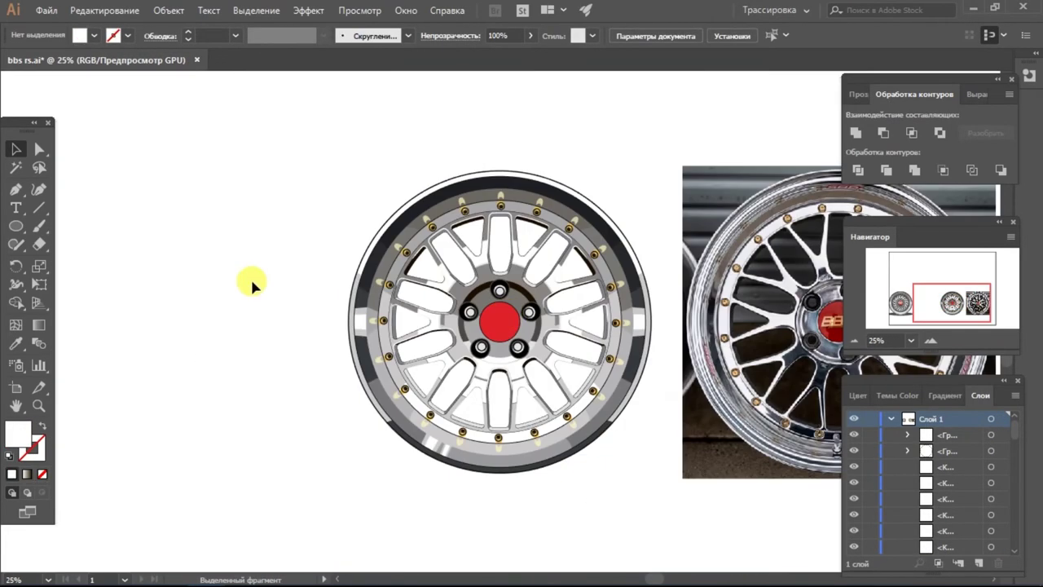
key("ctrl+minus")
- Ungroup the left wheel's BBS logo and place it on the middle wheel's red centre cap
left_click(151, 288)
key("ctrl+plus")
key("ctrl+plus")
key("ctrl+plus")
key("ctrl+plus")
key("ctrl+plus")
key("ctrl+plus")
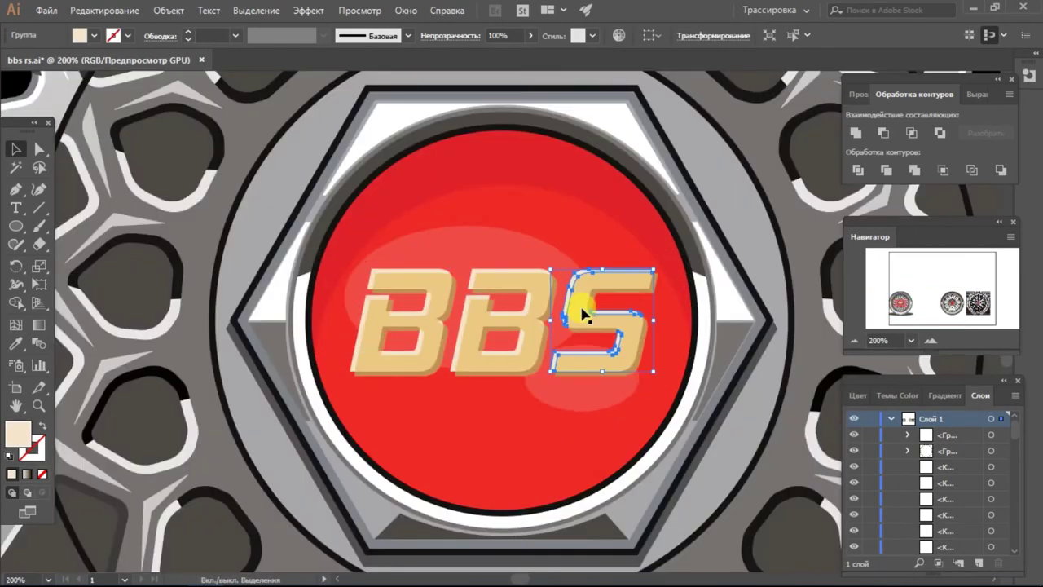
key("ctrl+shift+g")
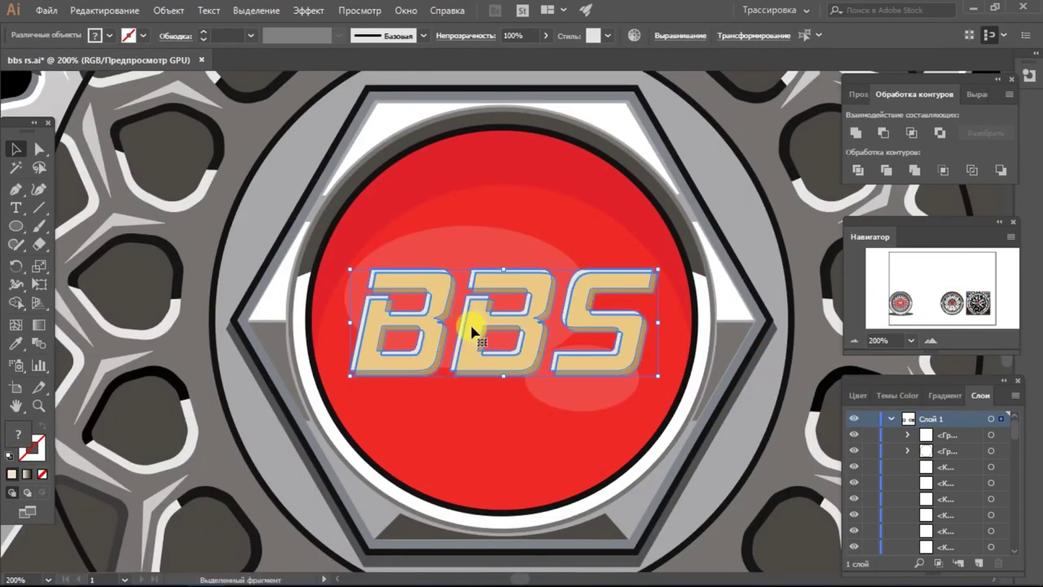
key("ctrl+minus")
key("ctrl+minus")
key("ctrl+minus")
left_click_drag(396, 326, 117, 349)
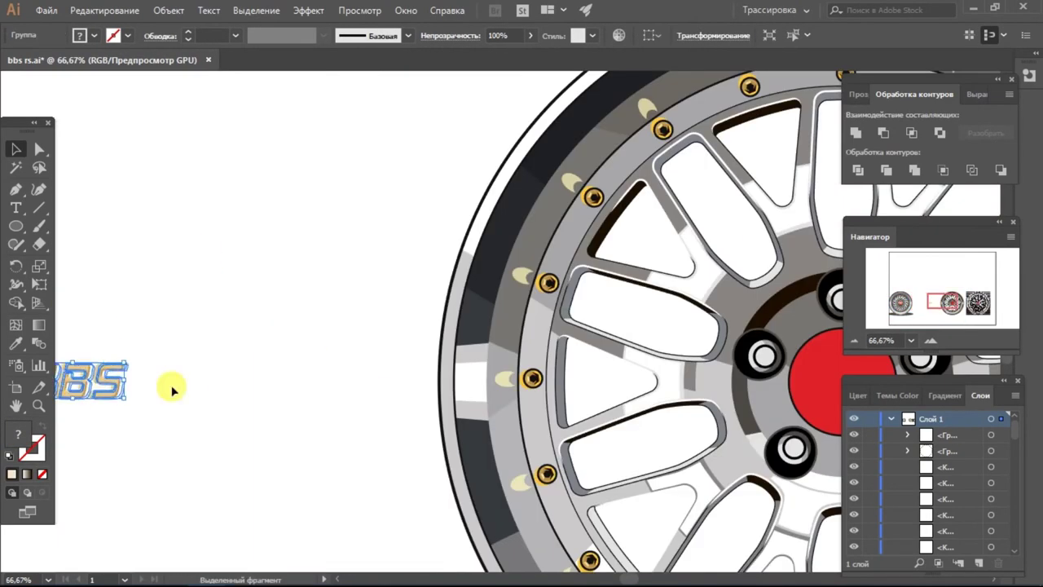
right_click(400, 187)
left_click_drag(383, 391, 455, 401)
- Draw a small semi-transparent white ellipse over the BBS letters
scroll(417, 375, "up", 2)
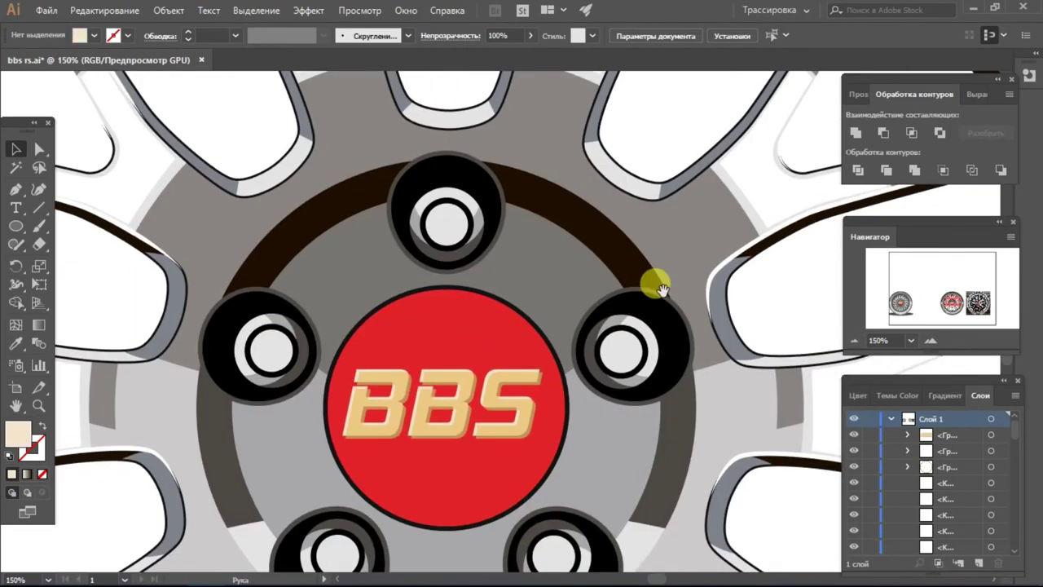
left_click(481, 332)
key("i")
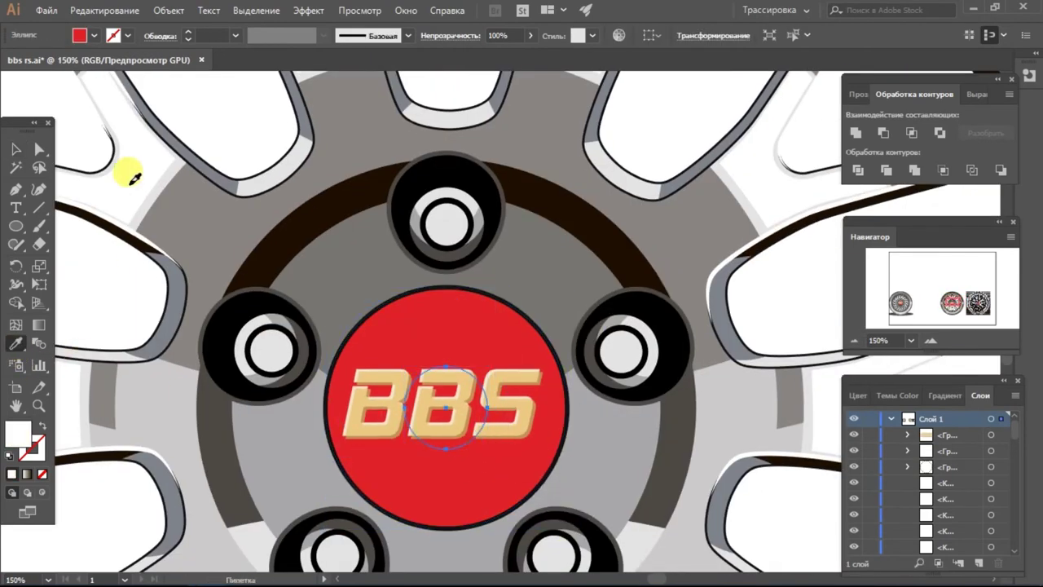
left_click(128, 170)
left_click(530, 36)
mouse_move(534, 55)
left_mouse_down()
mouse_move(487, 55)
mouse_move(499, 55)
left_mouse_up()
- Bring the highlight ellipse in front of the logo and reshape it over the cap
right_click(568, 204)
left_click(804, 436)
key("v")
mouse_move(435, 405)
left_mouse_down()
mouse_move(408, 373)
mouse_move(477, 407)
left_mouse_up()
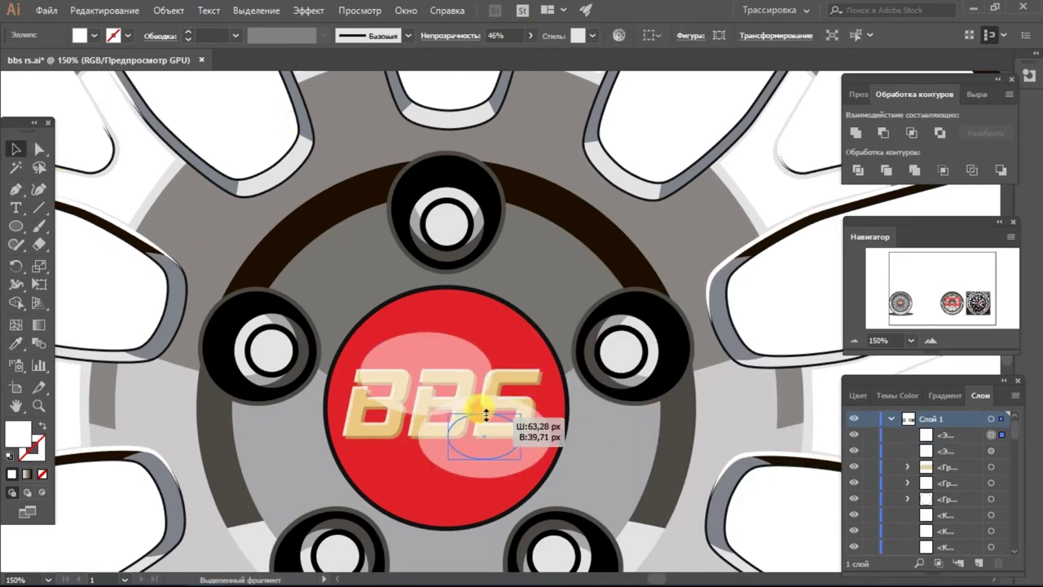
left_click(486, 298)
left_click(454, 461, "shift")
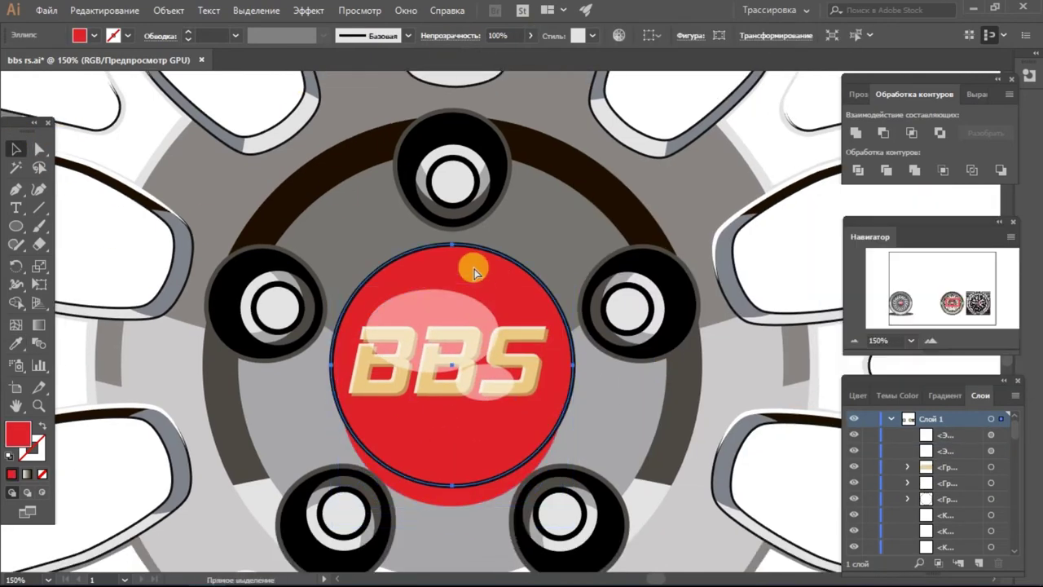
- Combine the cap and highlight shapes, then try a large circle behind the wheel and undo it
left_click(884, 133)
scroll(291, 86, "down", 2)
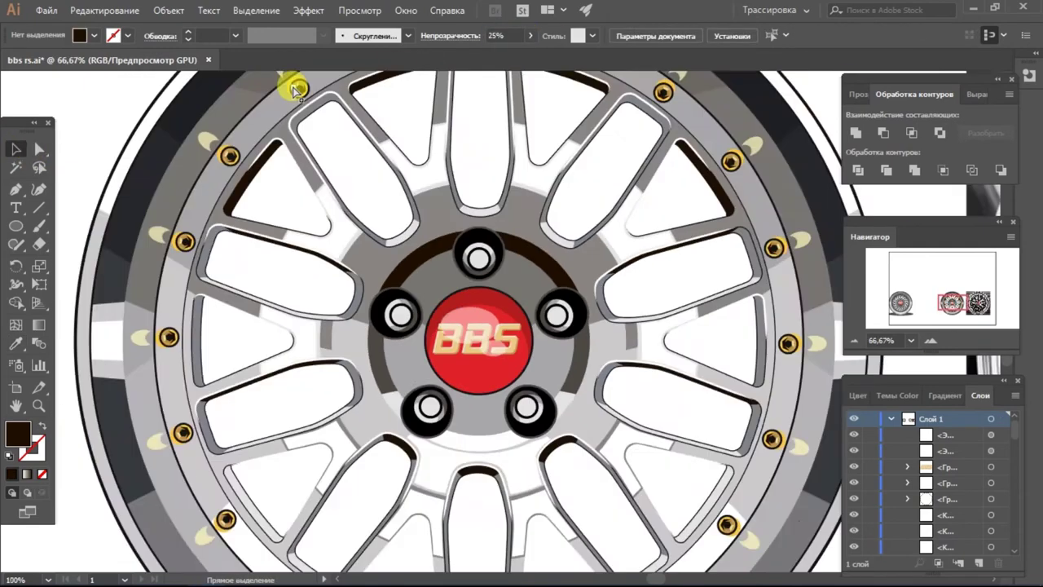
scroll(312, 193, "down", 5)
scroll(316, 198, "up", 3)
scroll(309, 186, "down", 2)
scroll(268, 236, "up", 3)
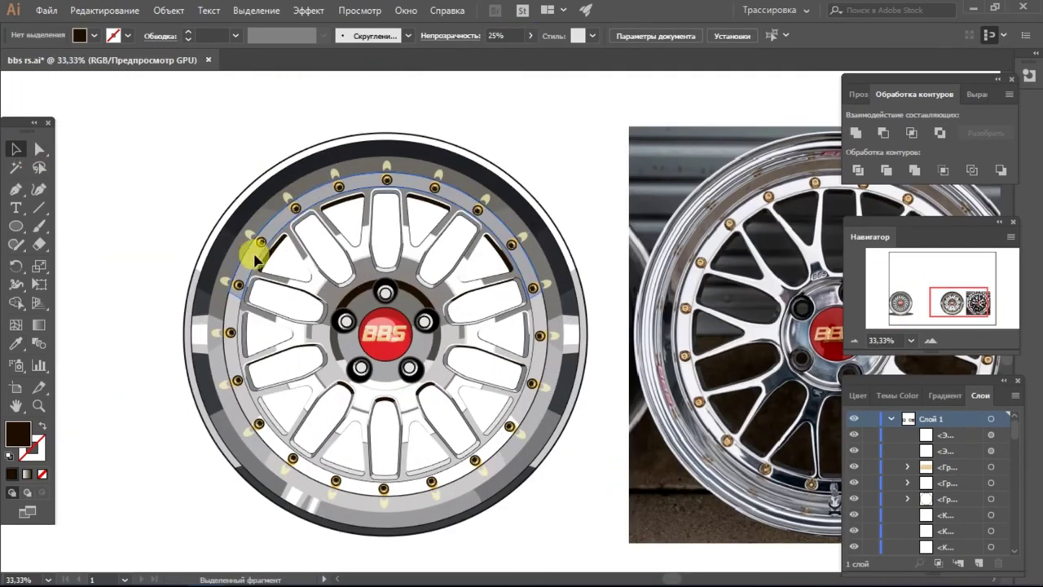
key("l")
left_click_drag(385, 119, 542, 205)
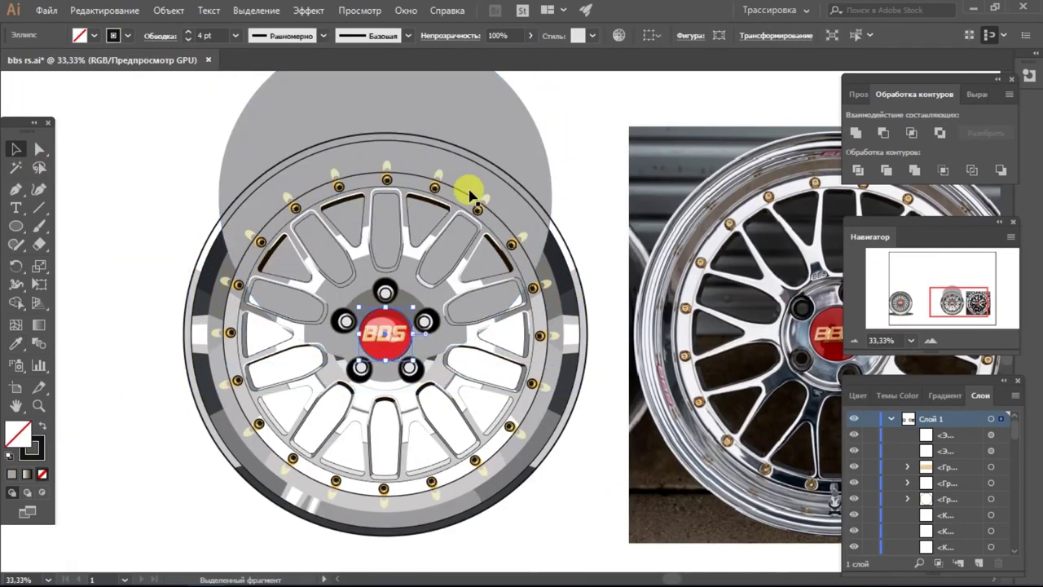
key("ctrl+shift+bracketleft")
key("ctrl+z")
key("ctrl+z")
- Leave the bolt-band shading path at 50% opacity and reselect the rim ring to check it
key("i")
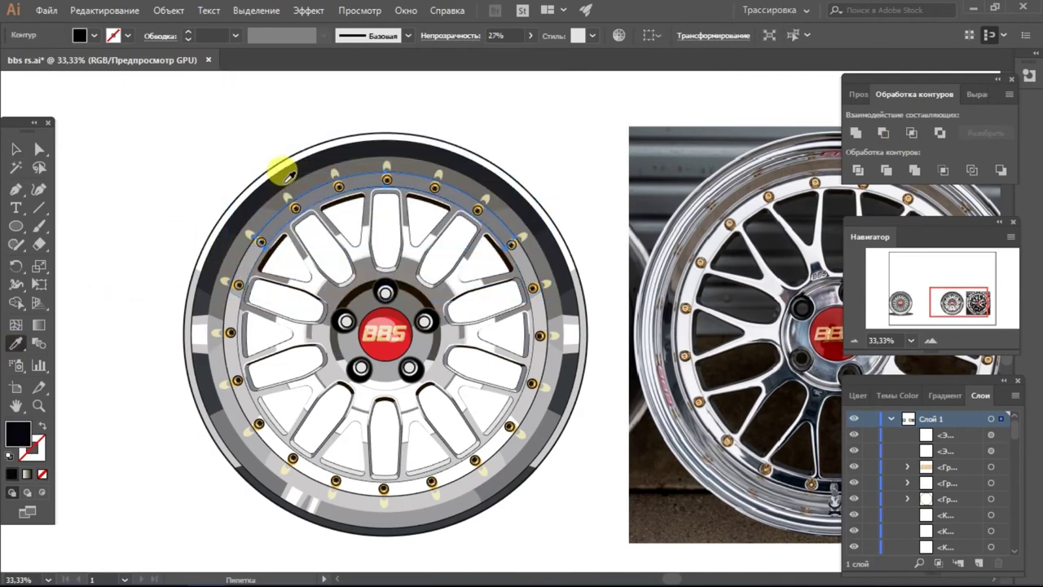
scroll(287, 181, "up", 4)
key("v")
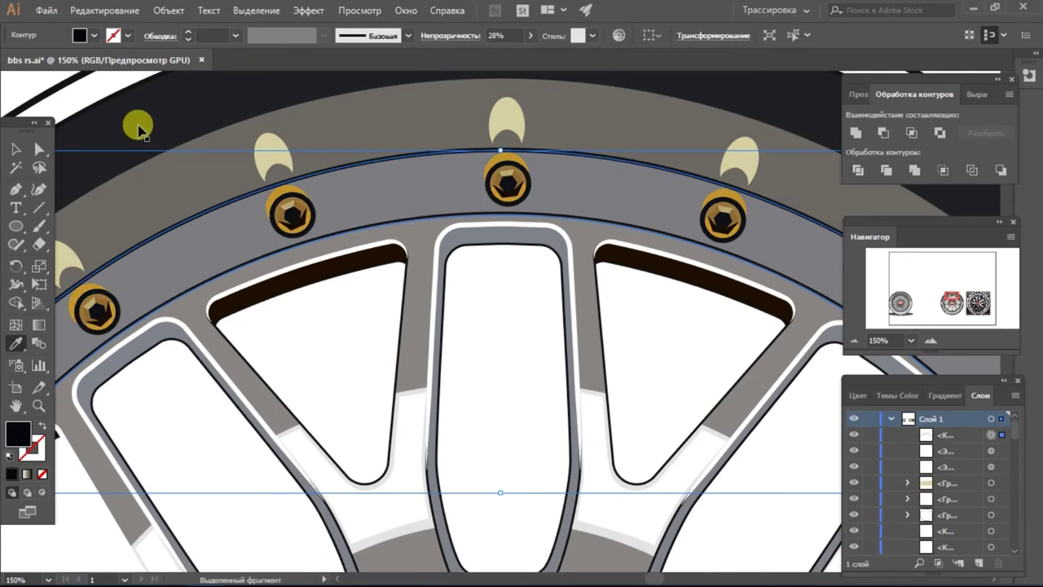
left_click(15, 149)
key("ctrl+shift+a")
left_click(568, 219)
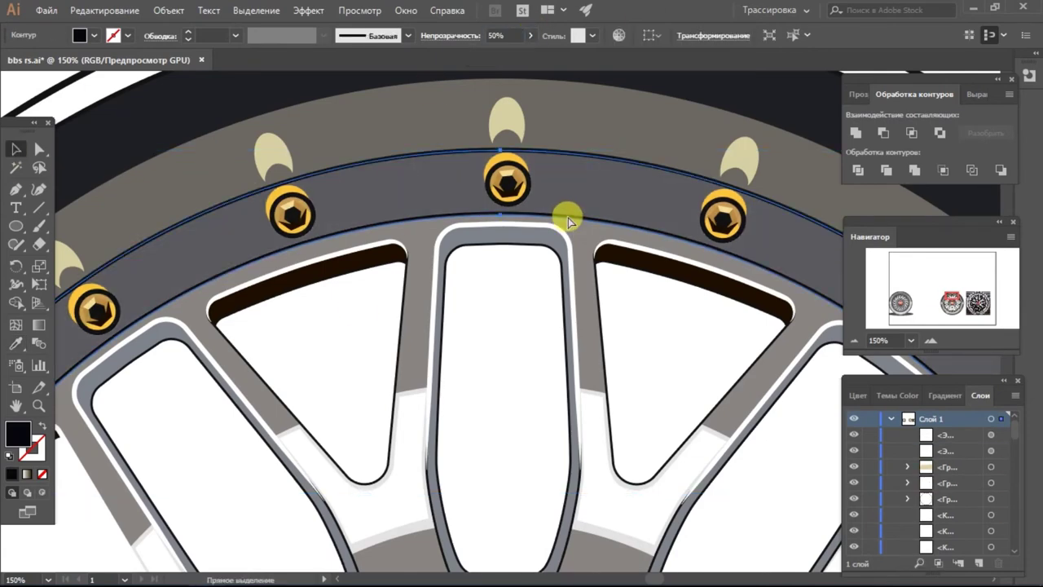
scroll(489, 269, "down", 5)
scroll(430, 225, "down", 2)
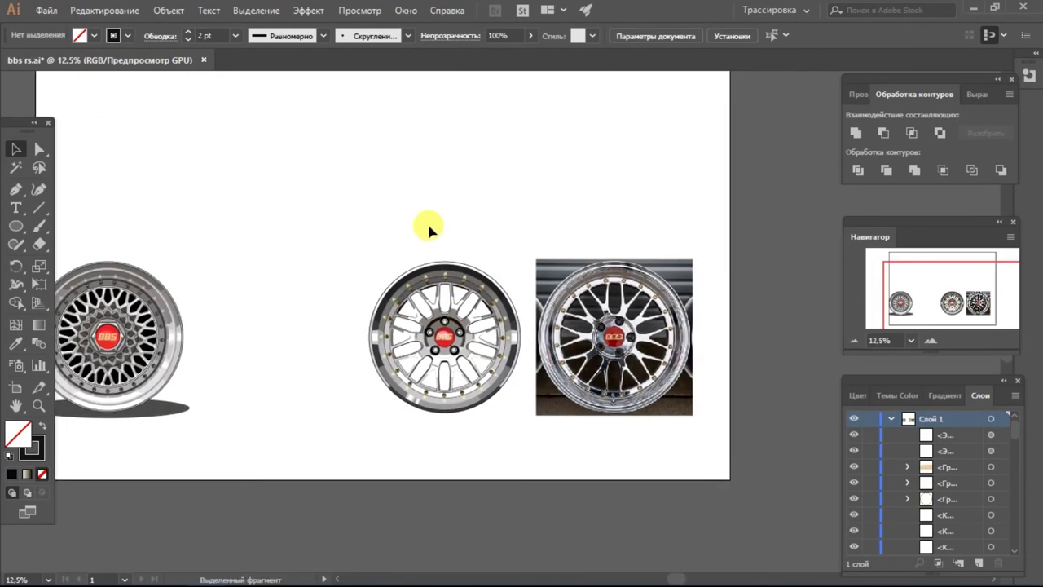
scroll(601, 191, "up", 2)
scroll(564, 186, "up", 1)
scroll(390, 244, "up", 2)
- Isolate the left wheel's BBS logo group and merge the loose S back into the letters
left_click_drag(390, 244, 540, 256)
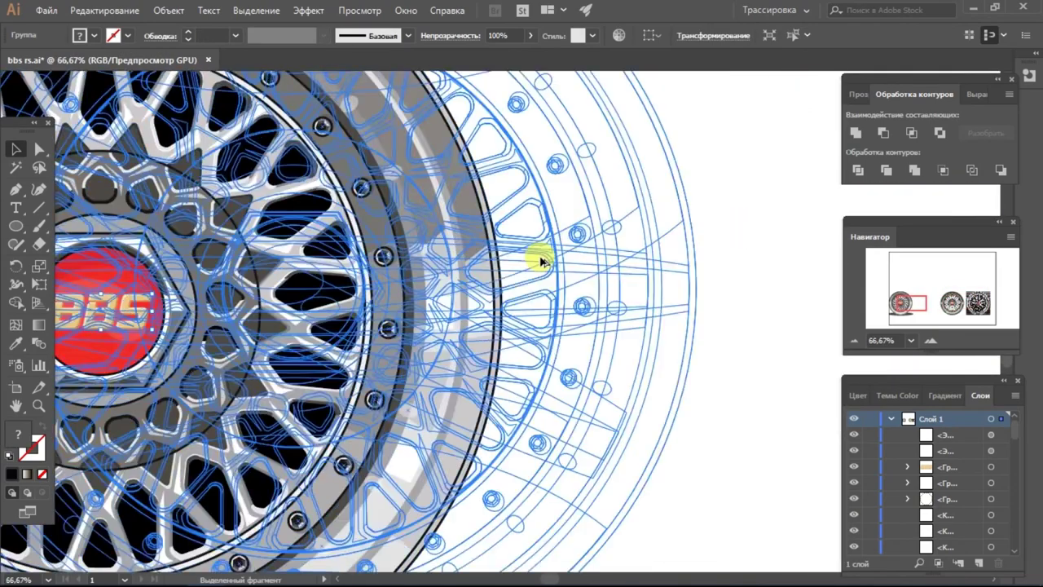
right_click(256, 268)
left_click(303, 366)
scroll(210, 233, "up", 2)
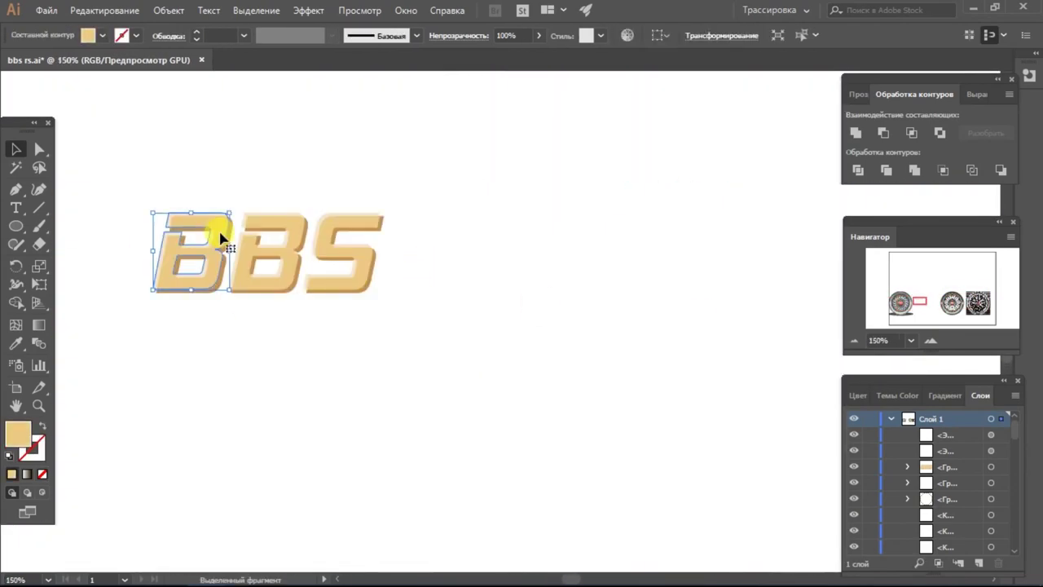
left_click_drag(210, 233, 714, 226)
scroll(517, 260, "down", 2)
left_click_drag(252, 295, 215, 280)
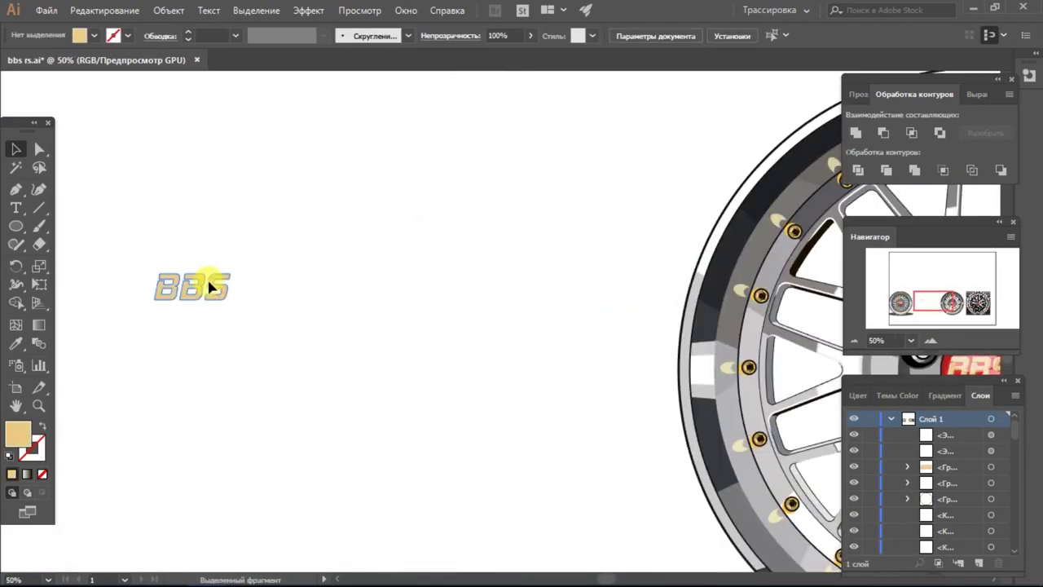
key("Escape")
- Place the BBS logo on the middle wheel's hub just above the top lug nut
left_click(144, 290)
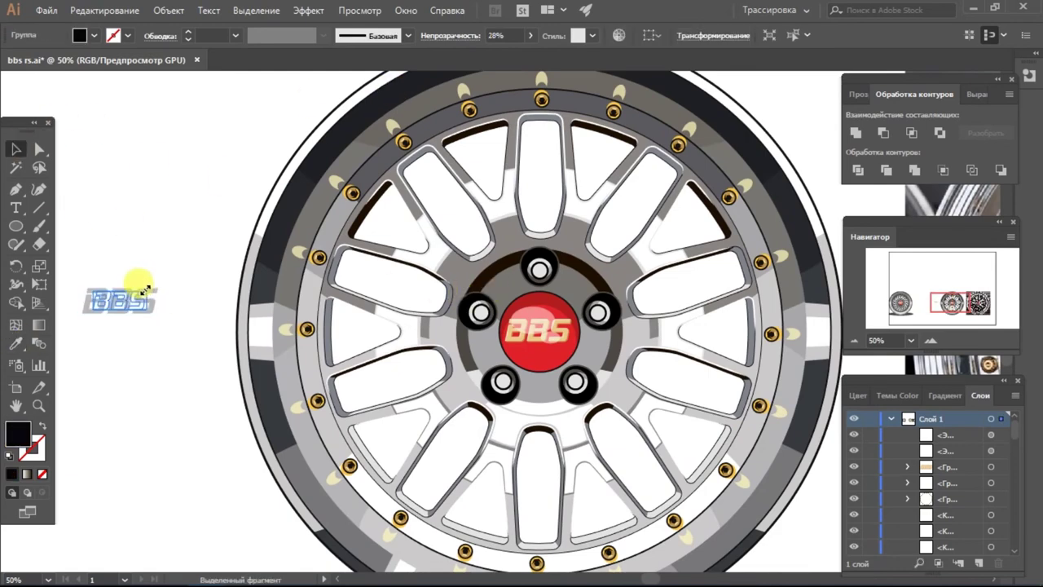
left_click_drag(519, 250, 513, 246)
scroll(513, 246, "up", 3)
right_click(513, 246)
key("Escape")
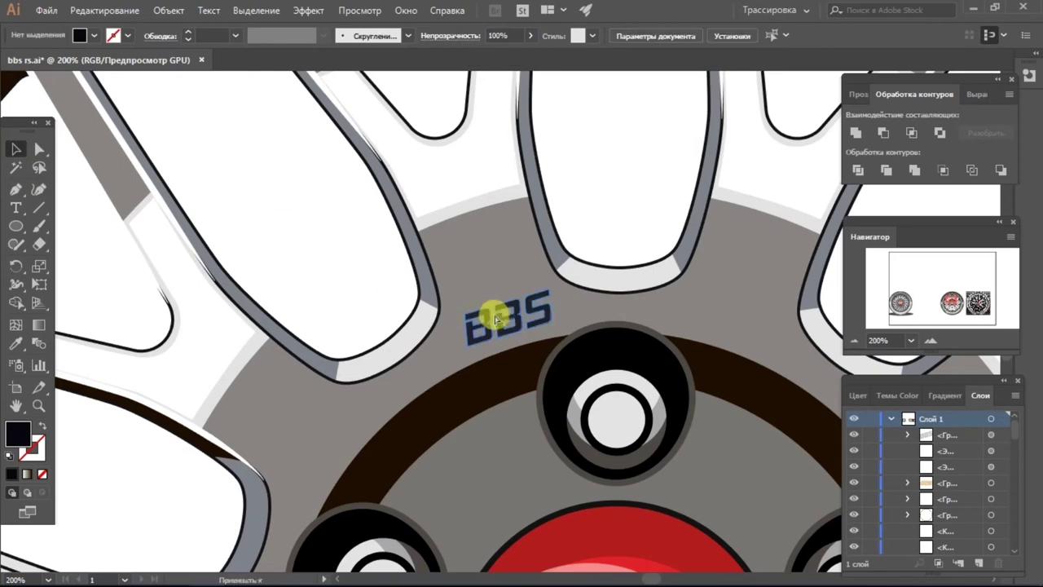
key("ctrl+shift+a")
scroll(578, 193, "down", 5)
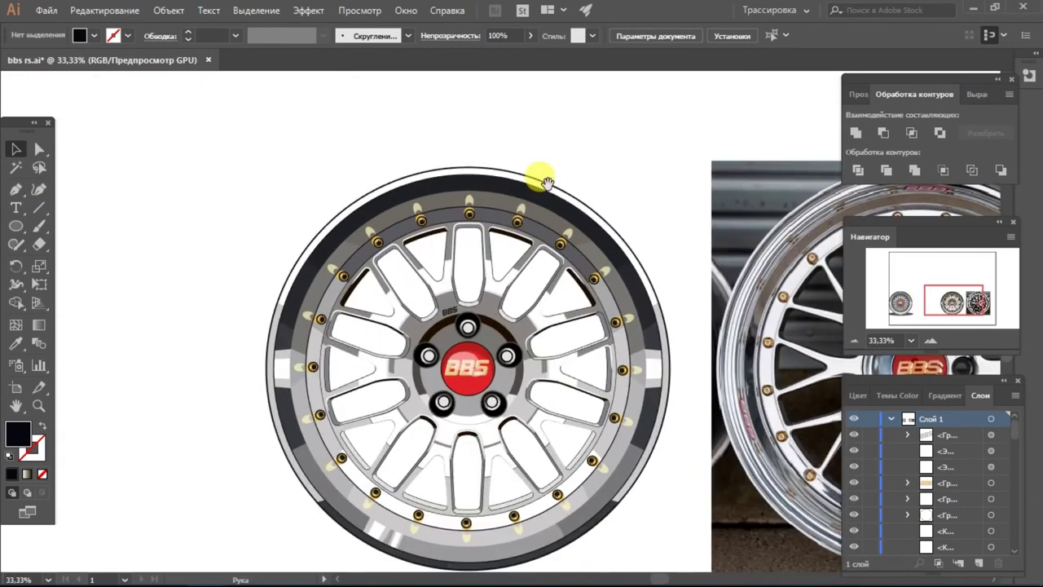
scroll(591, 189, "down", 1)
- Swap the fill and stroke colours and select the curved arc at the wheel's bottom
key("shift+x")
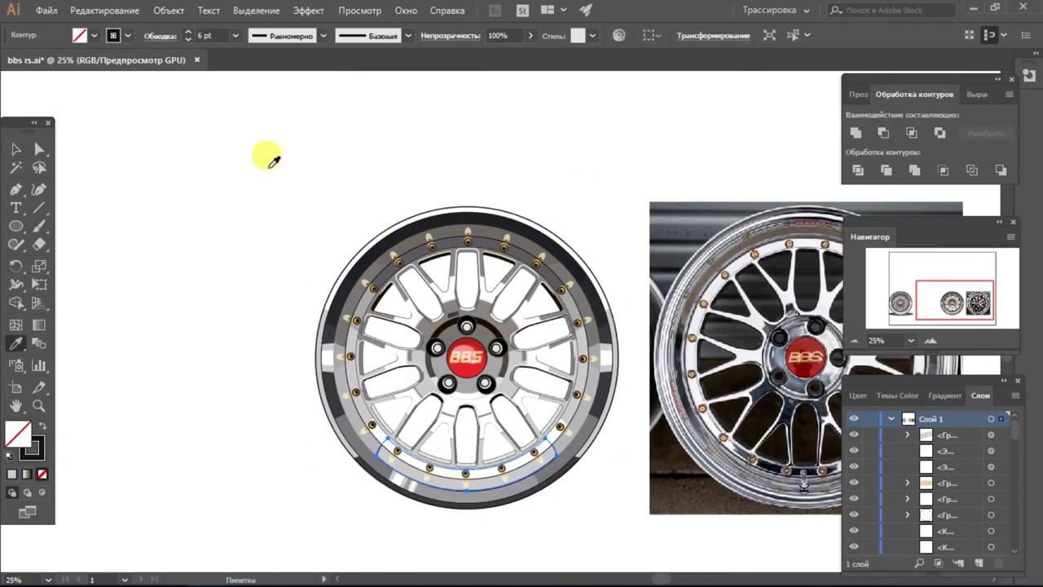
left_click(127, 35)
key("i")
left_click(36, 158)
scroll(391, 290, "up", 1)
scroll(391, 291, "down", 3)
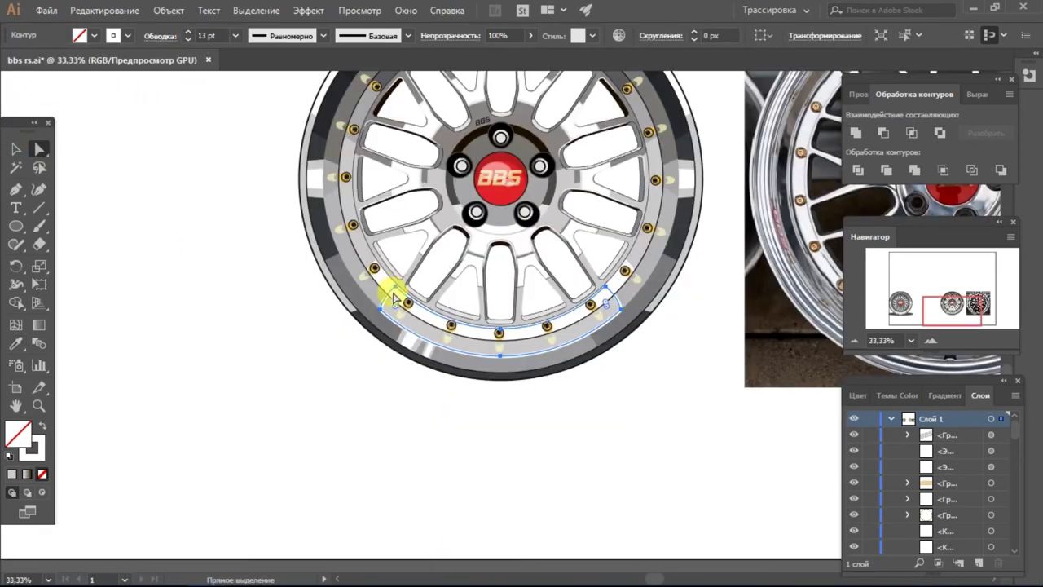
left_click(383, 328)
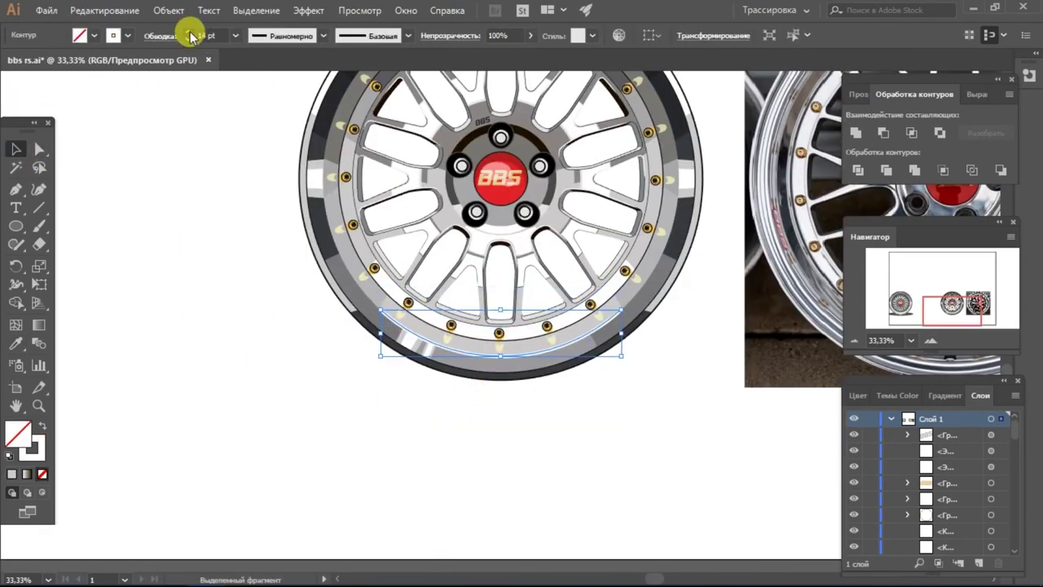
scroll(505, 163, "down", 3)
scroll(505, 163, "up", 3)
- Copy the dark 17 pt tapered stroke style onto the grey upper rim arc
left_click(337, 268)
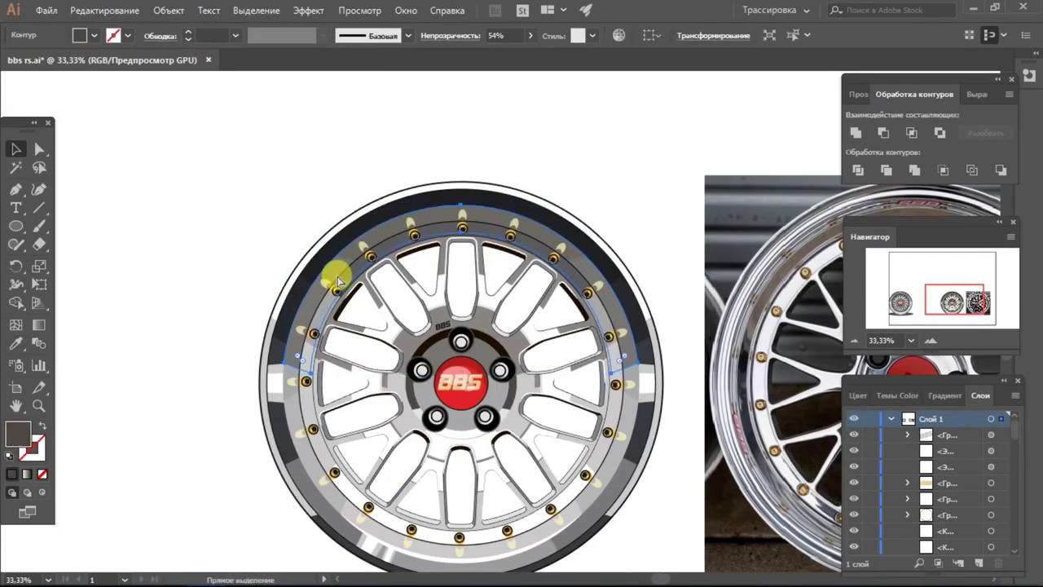
key("i")
left_click(326, 232)
left_click(95, 35)
key("Escape")
key("a")
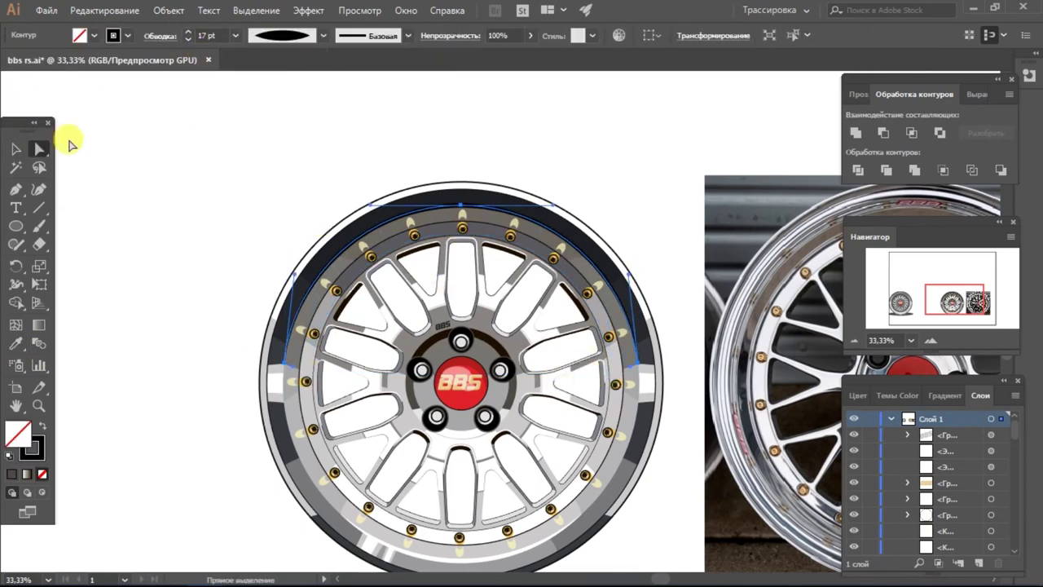
- Bring the upper rim arc in front of everything
right_click(284, 182)
left_click(559, 422)
scroll(629, 217, "down", 3)
scroll(637, 216, "up", 3)
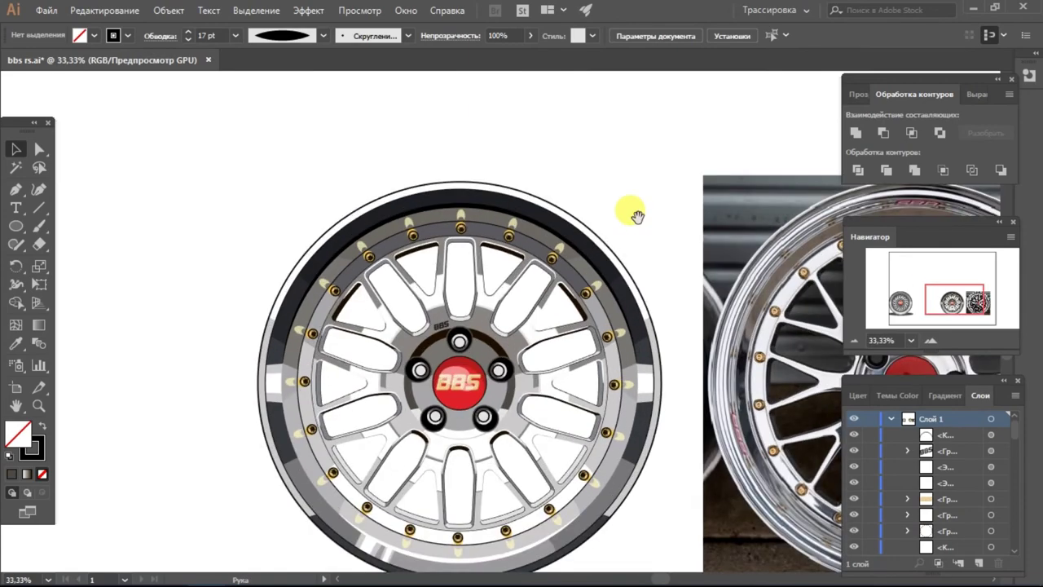
scroll(638, 216, "down", 2)
scroll(587, 184, "up", 2)
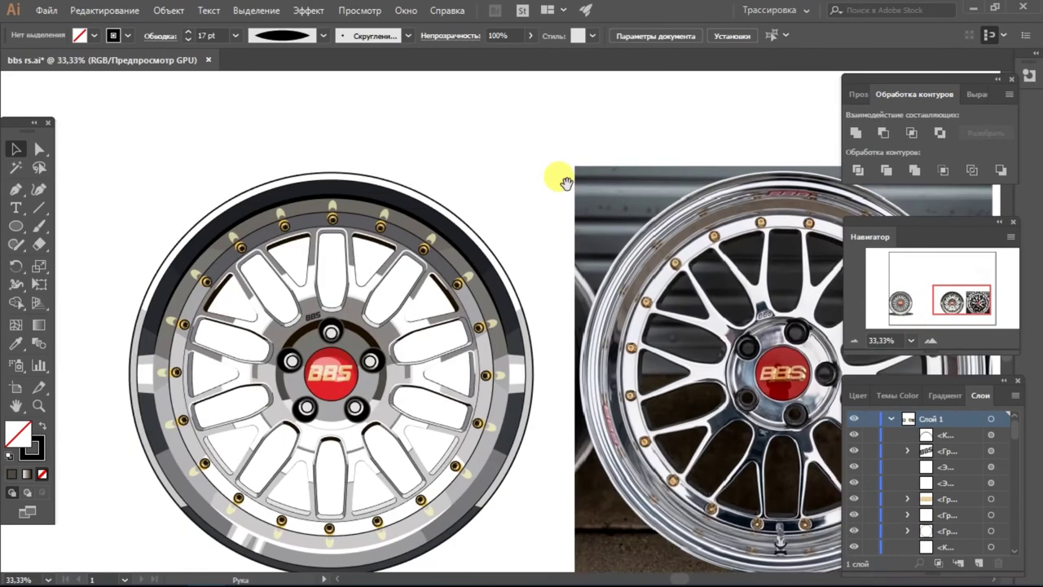
scroll(552, 163, "up", 2)
- Draw a circle over the hub, intersect it into a lens and fill it dark brown
key("l")
left_click_drag(361, 349, 314, 360)
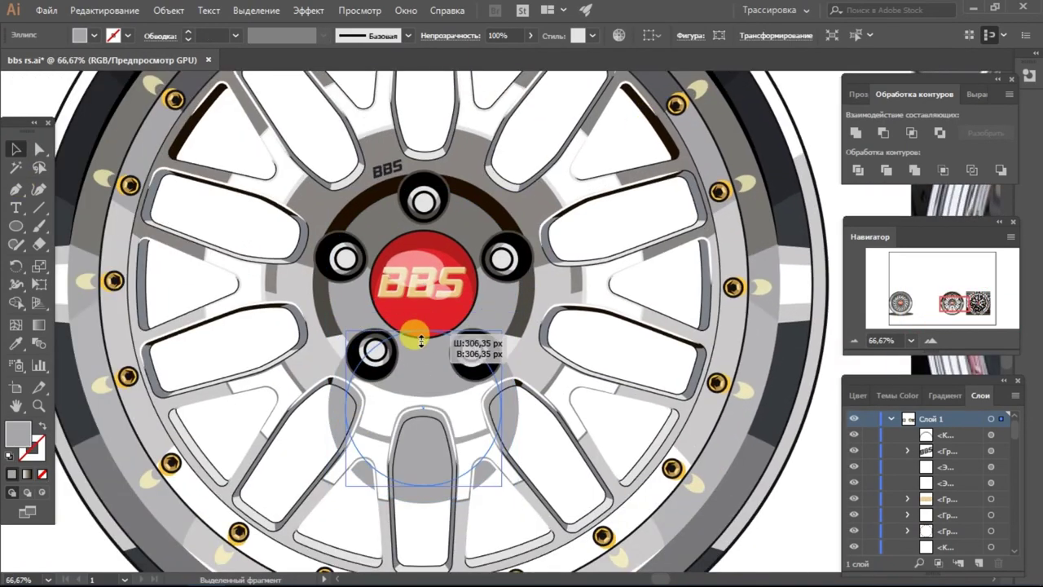
left_click(912, 132)
key("i")
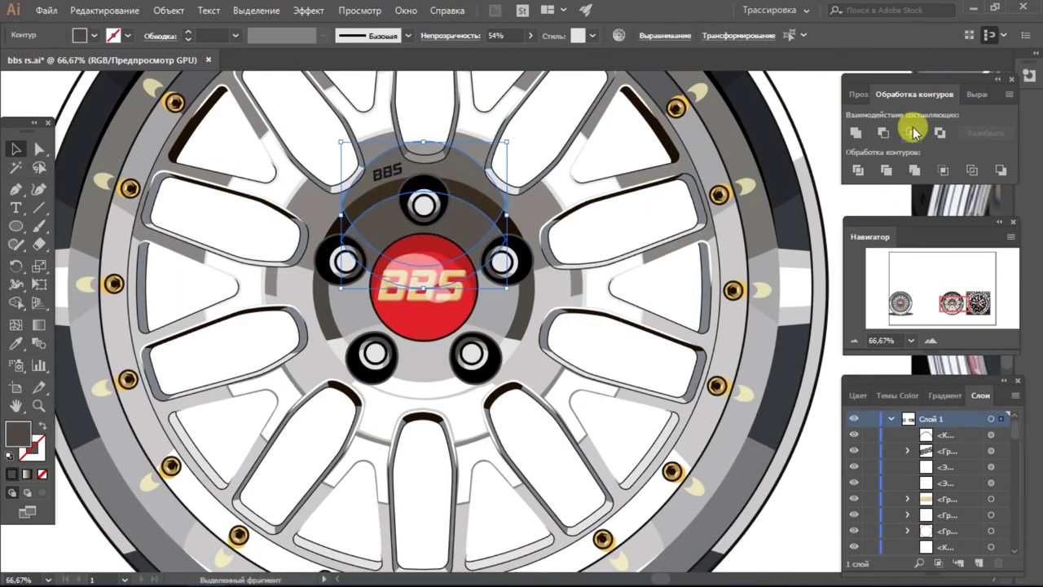
left_click(913, 132)
key("i")
left_click(522, 81)
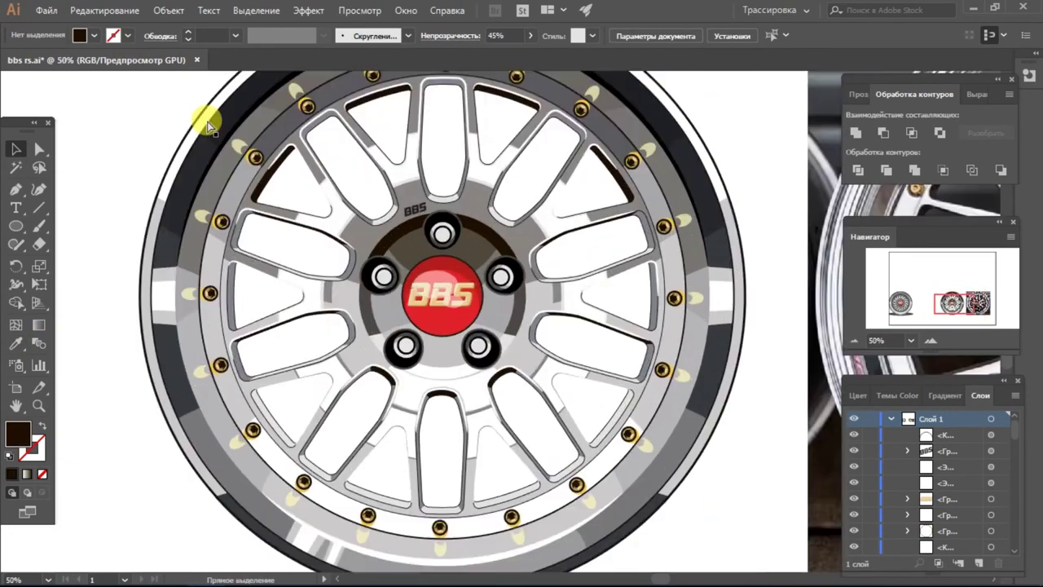
- Stretch the lens's end anchor to the right lug nut and apply an elliptical width profile
left_click(16, 149)
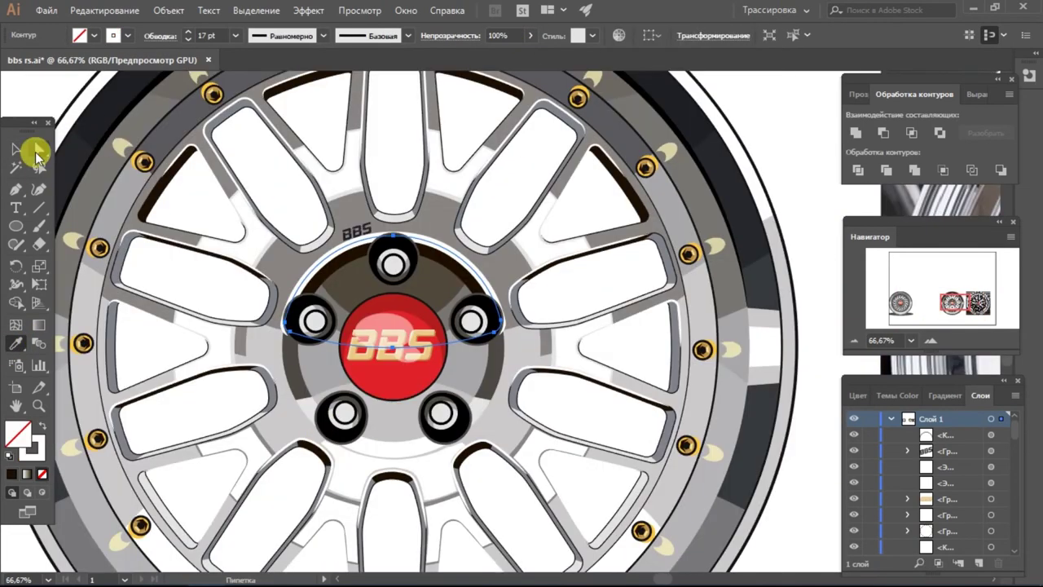
left_click(39, 149)
left_click(292, 336)
left_click_drag(292, 336, 494, 335)
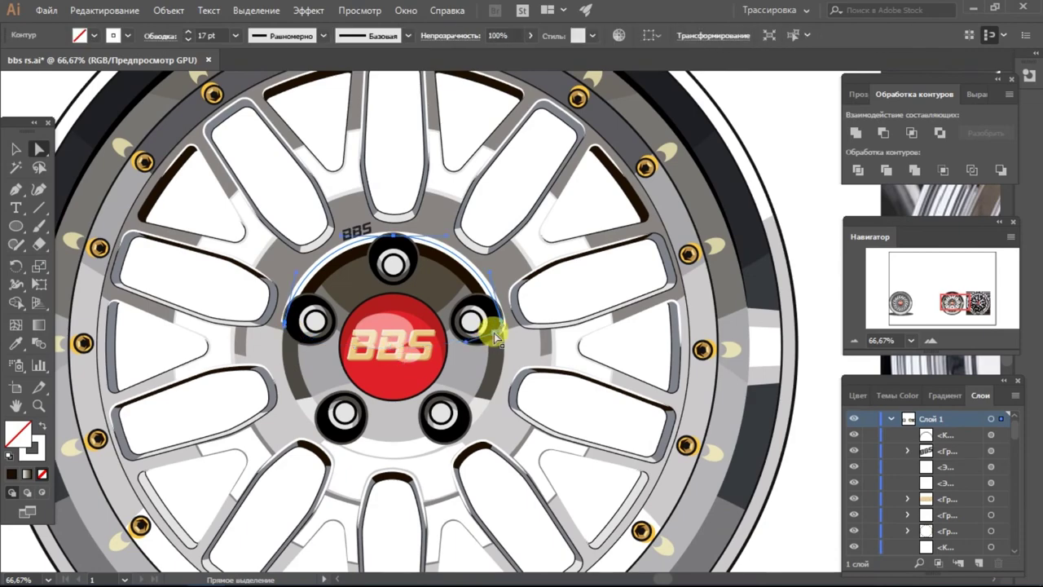
left_click(324, 36)
left_click(277, 77)
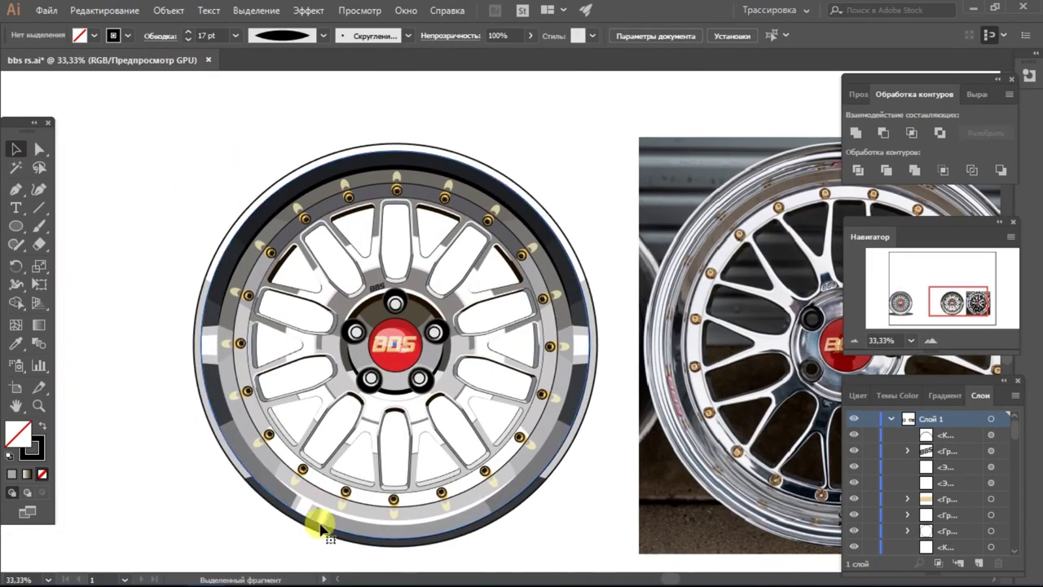
- Turn the outer rim outline into a thick dark arc with a tapered width profile
left_click(319, 517)
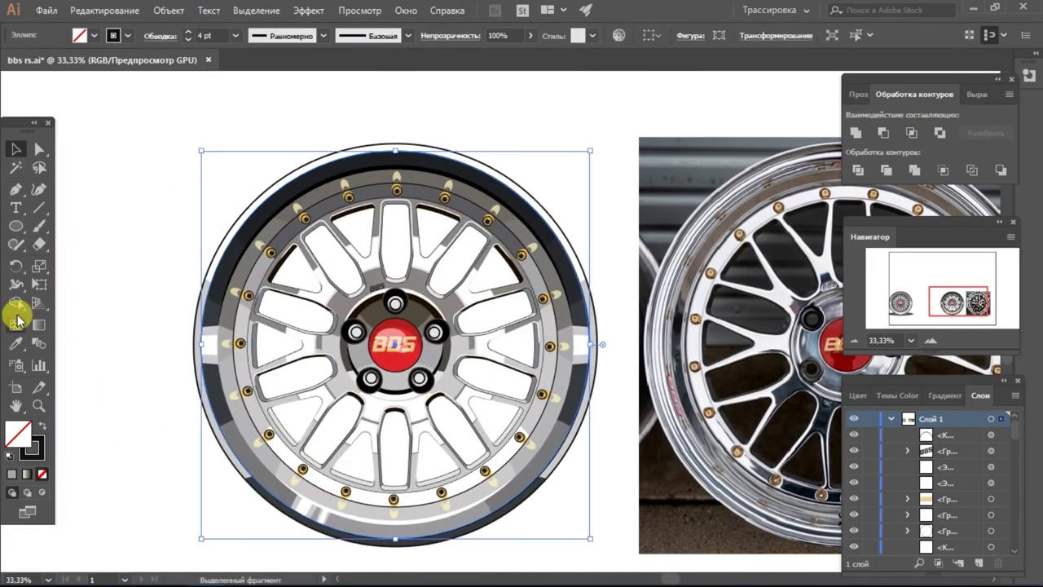
left_click(15, 343)
right_click(152, 457)
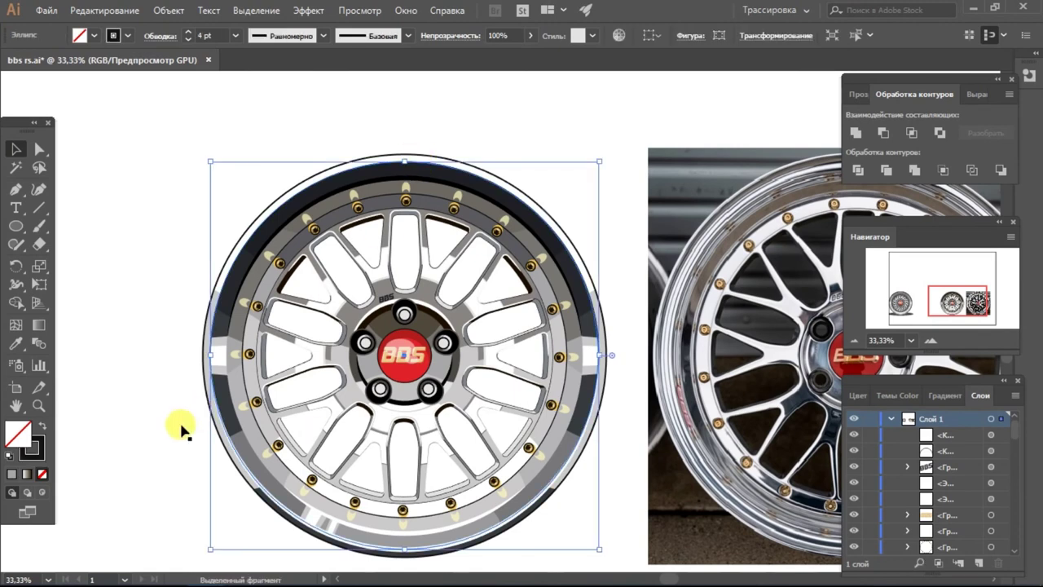
left_click(379, 167)
left_click(212, 334)
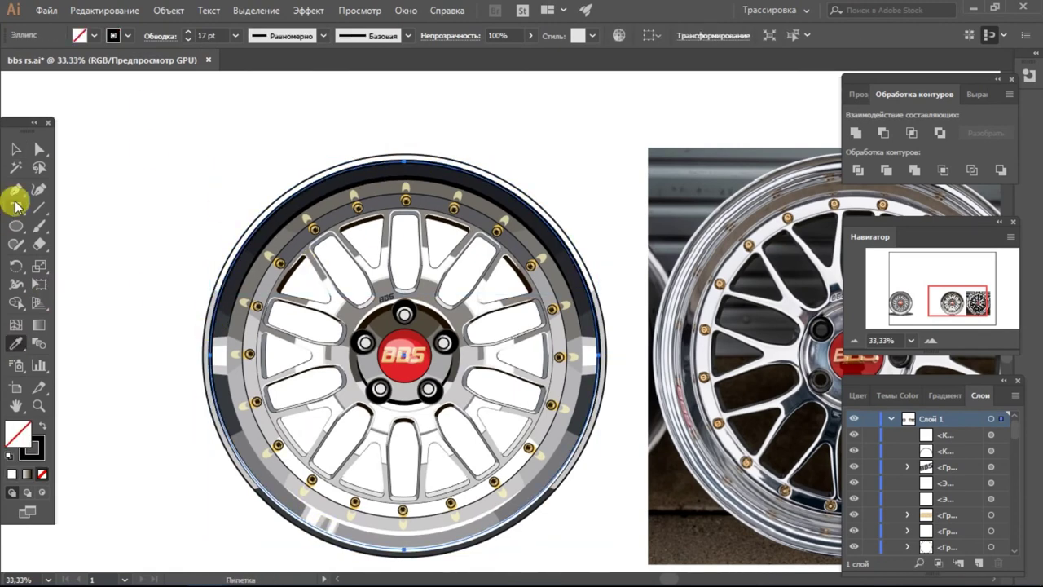
left_click_drag(16, 191, 74, 209)
key("a")
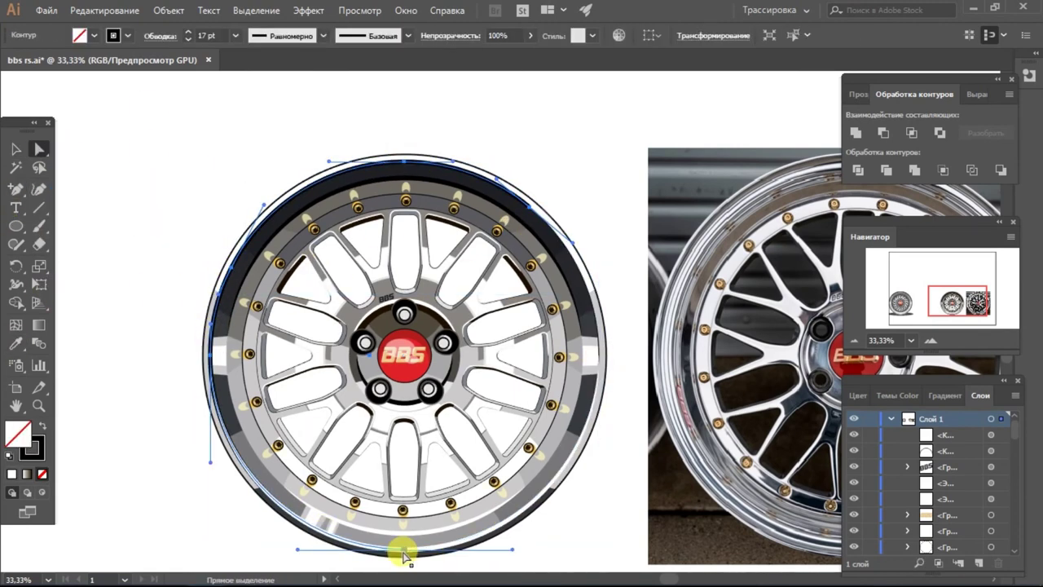
left_click(323, 35)
left_click(297, 107)
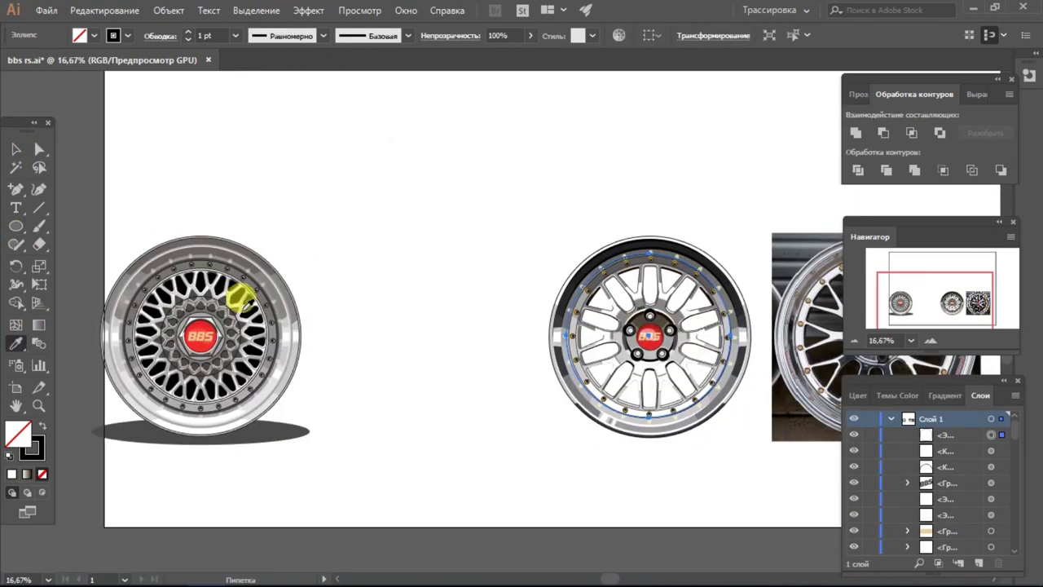
- Move the new mesh wheel left and set it down on the grey ground shadow
key("v")
key("ctrl+minus")
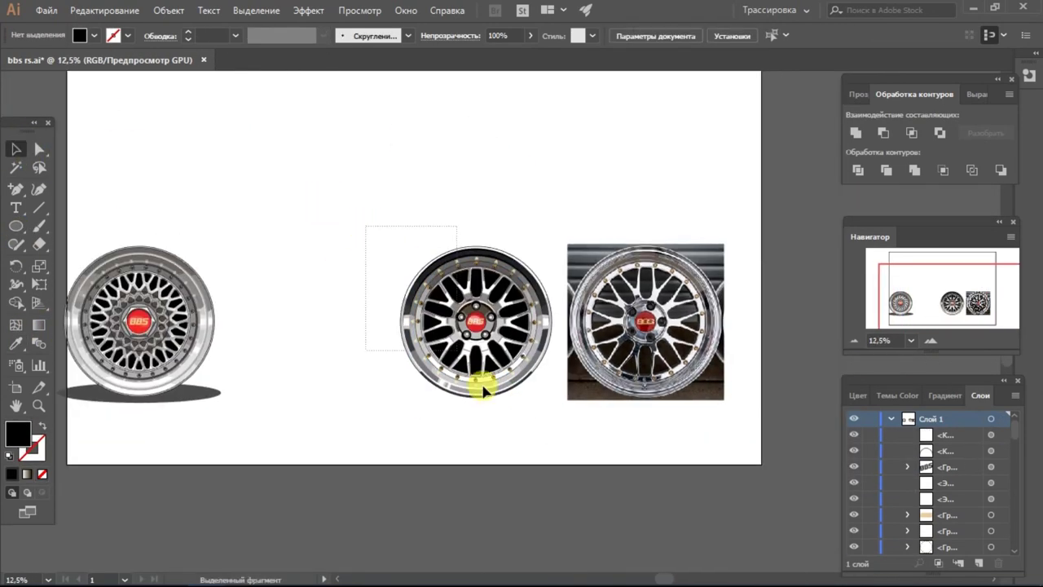
left_click_drag(372, 225, 568, 427)
left_click_drag(476, 320, 326, 316)
left_click(350, 326)
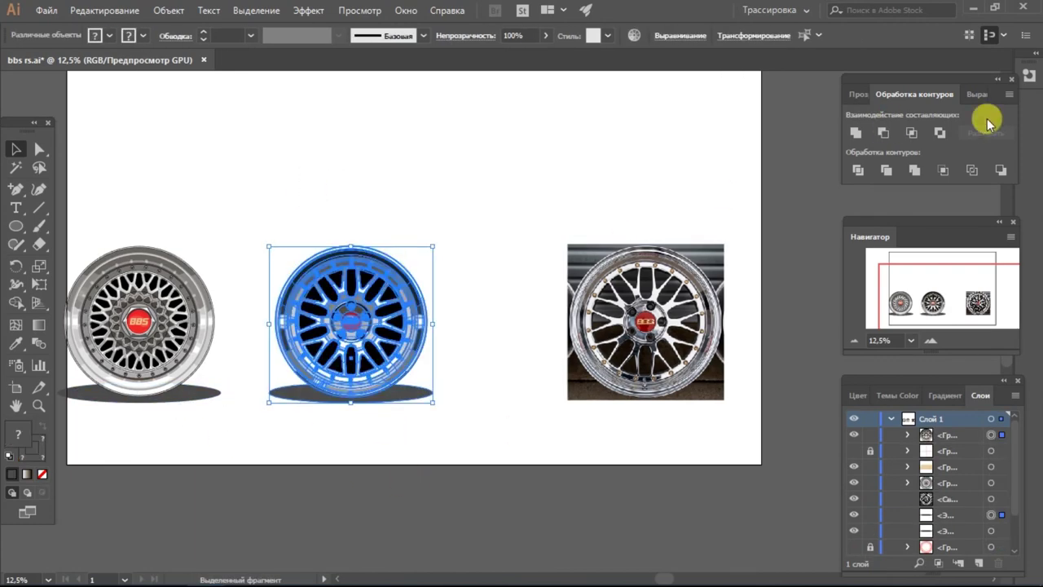
left_click(476, 179)
- Hide the reference photo layer, leaving the finished wheels visible
left_click(854, 434)
left_click(854, 434)
scroll(862, 522, "down", 2)
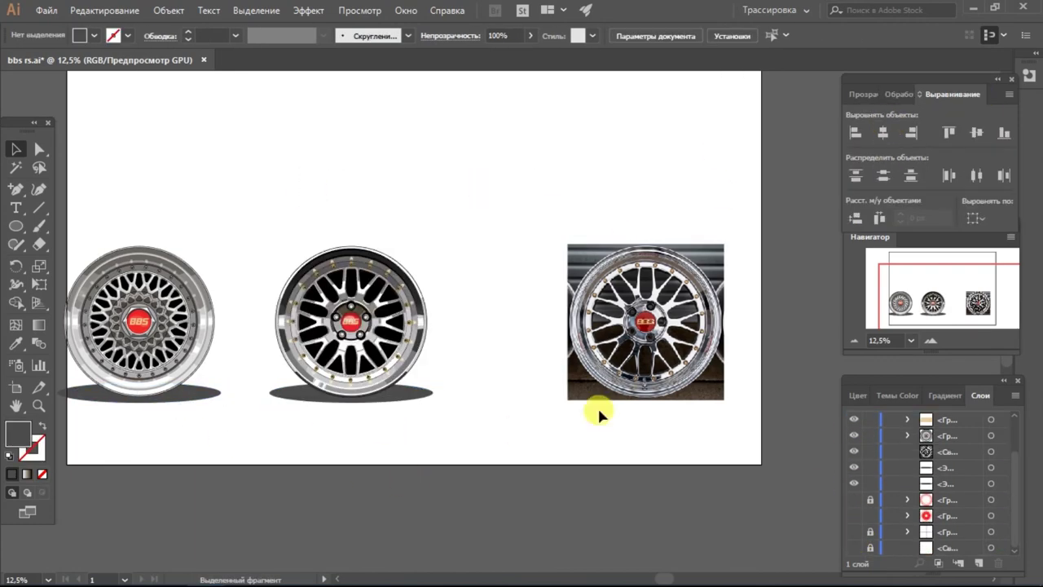
left_click(854, 451)
key("ctrl+plus")
left_click(854, 482)
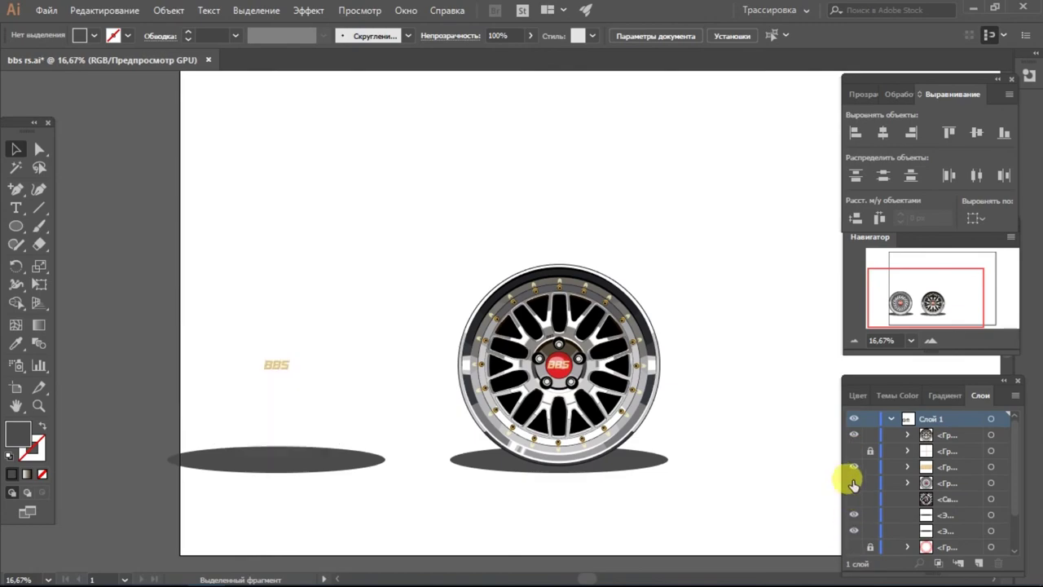
left_click(854, 482)
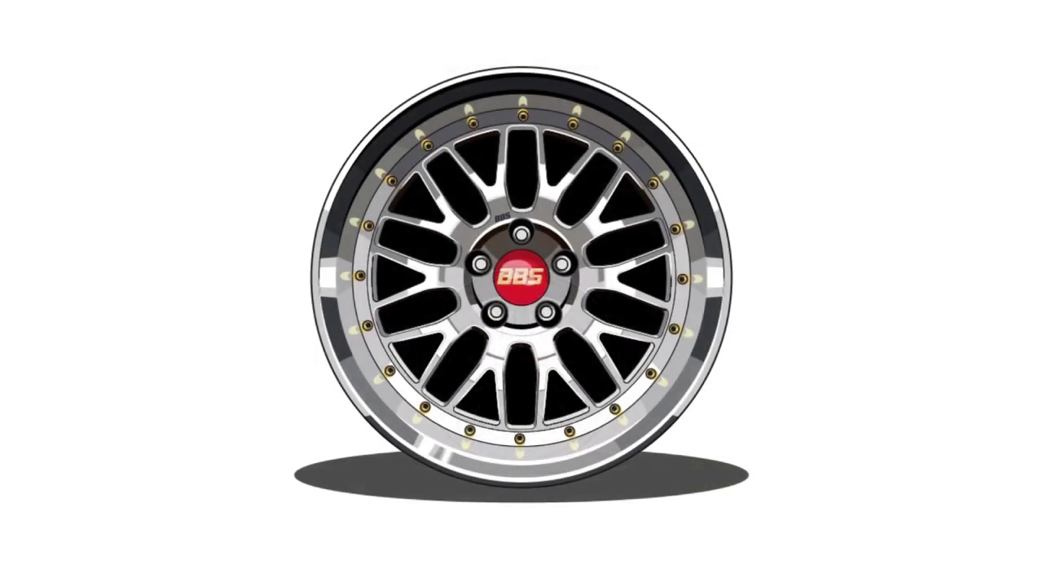